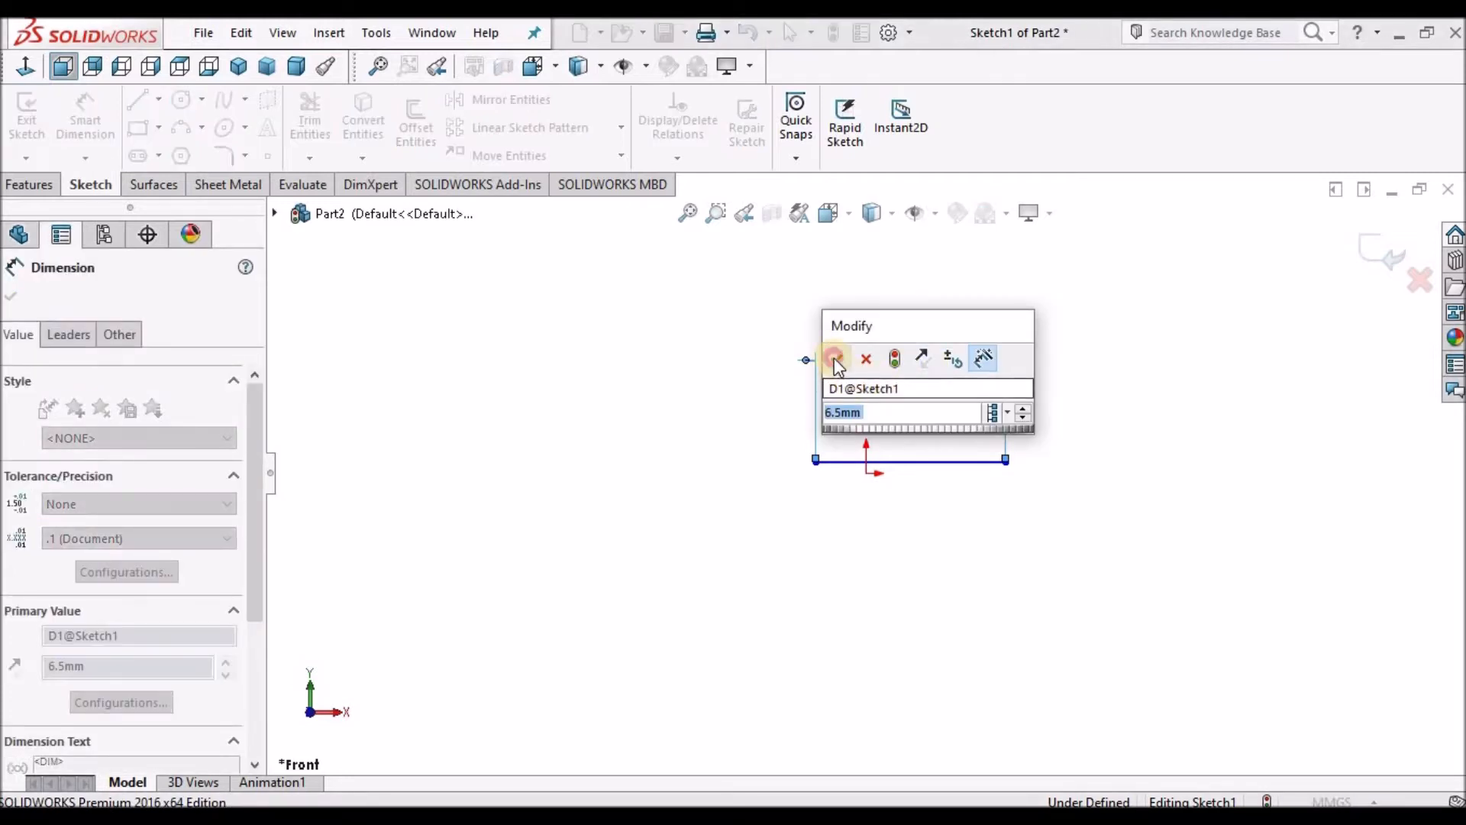
# Accept the 6.5 mm dimension on the horizontal line and close the dimension properties.
pyautogui.click(835, 358)
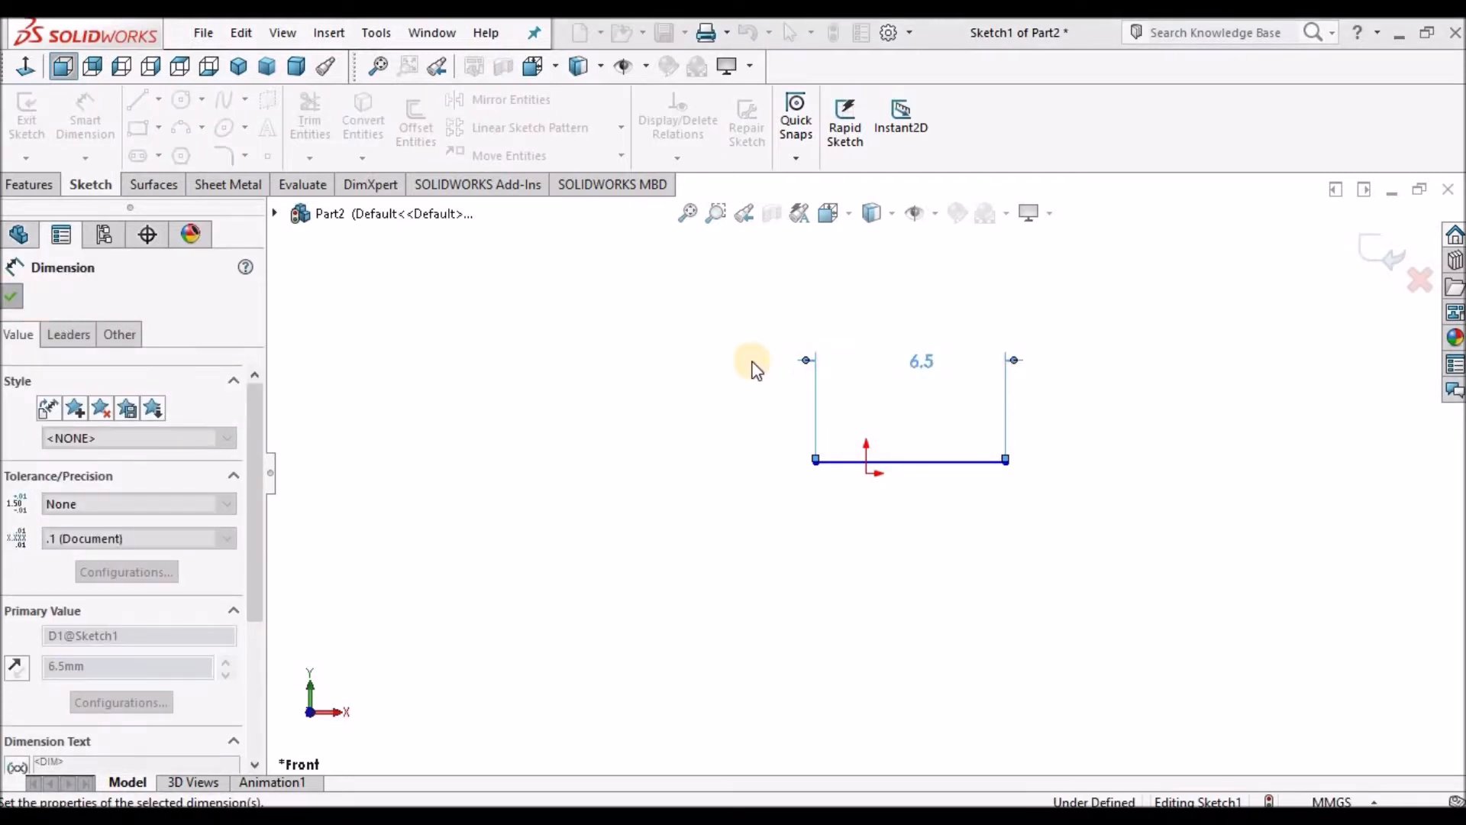
pyautogui.click(461, 337)
# Set the document units to IPS (inch, pound, second) with two-decimal length precision.
pyautogui.click(910, 34)
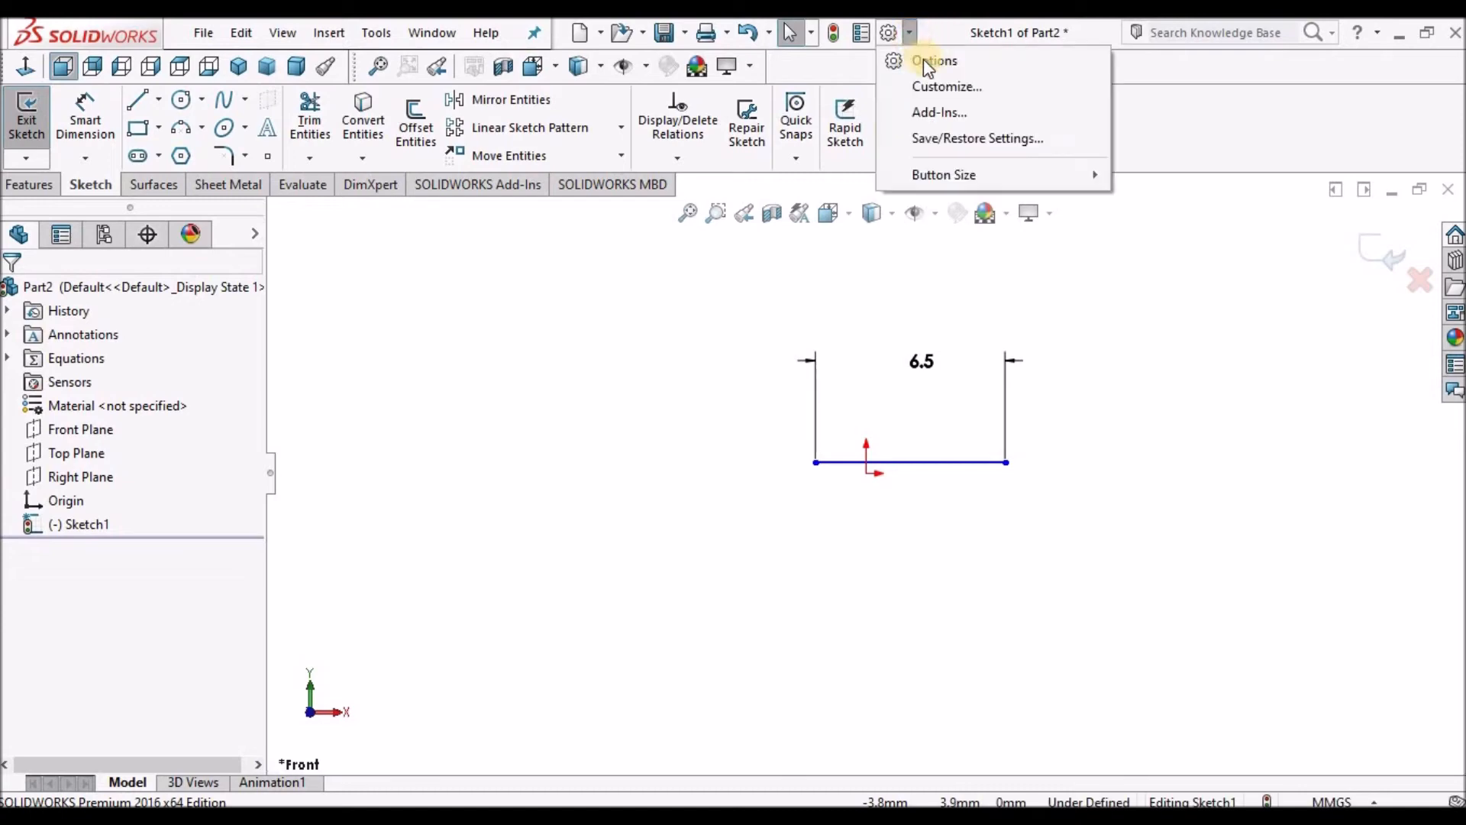
pyautogui.click(927, 59)
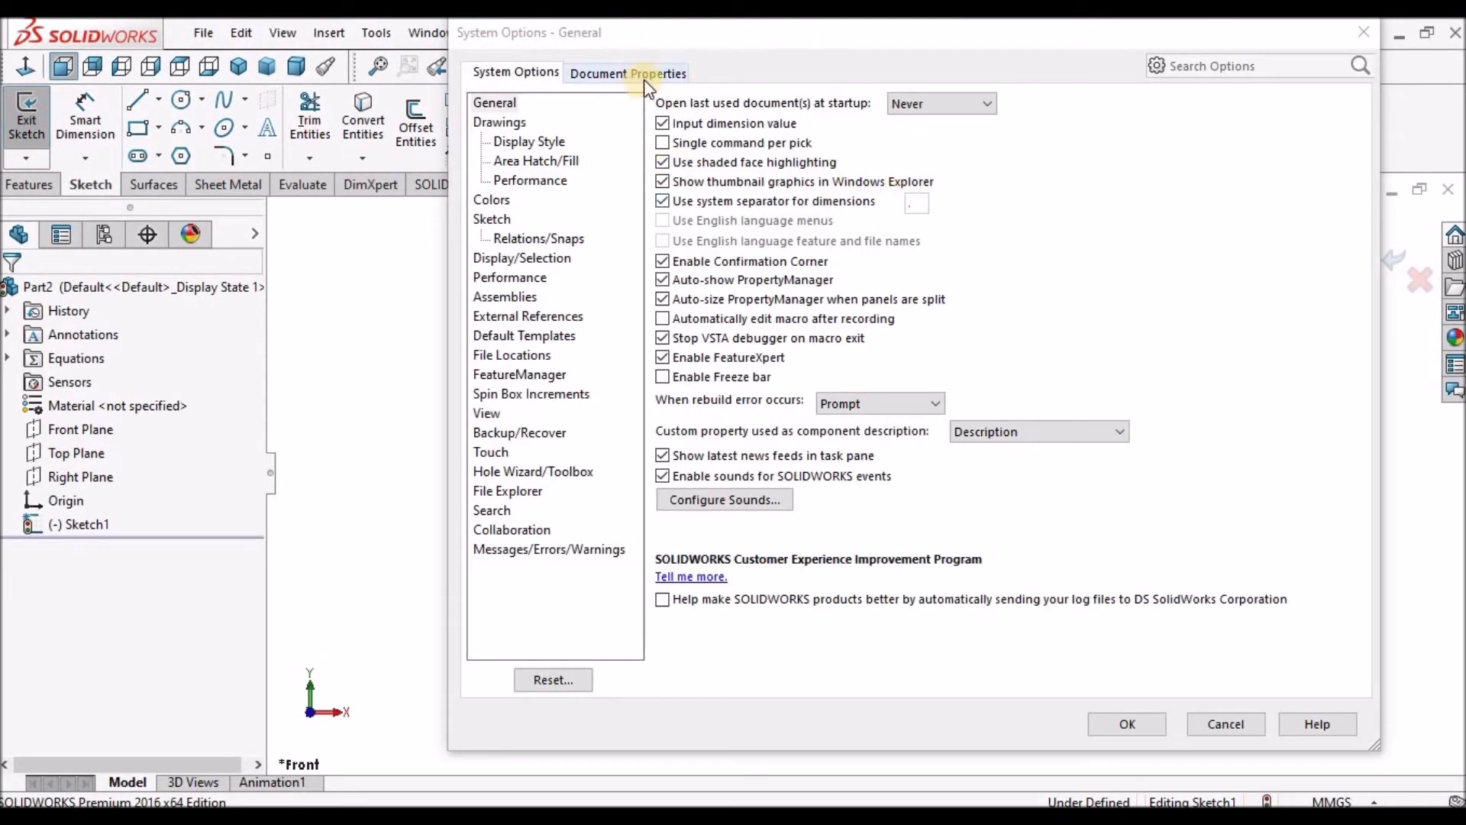
pyautogui.click(640, 73)
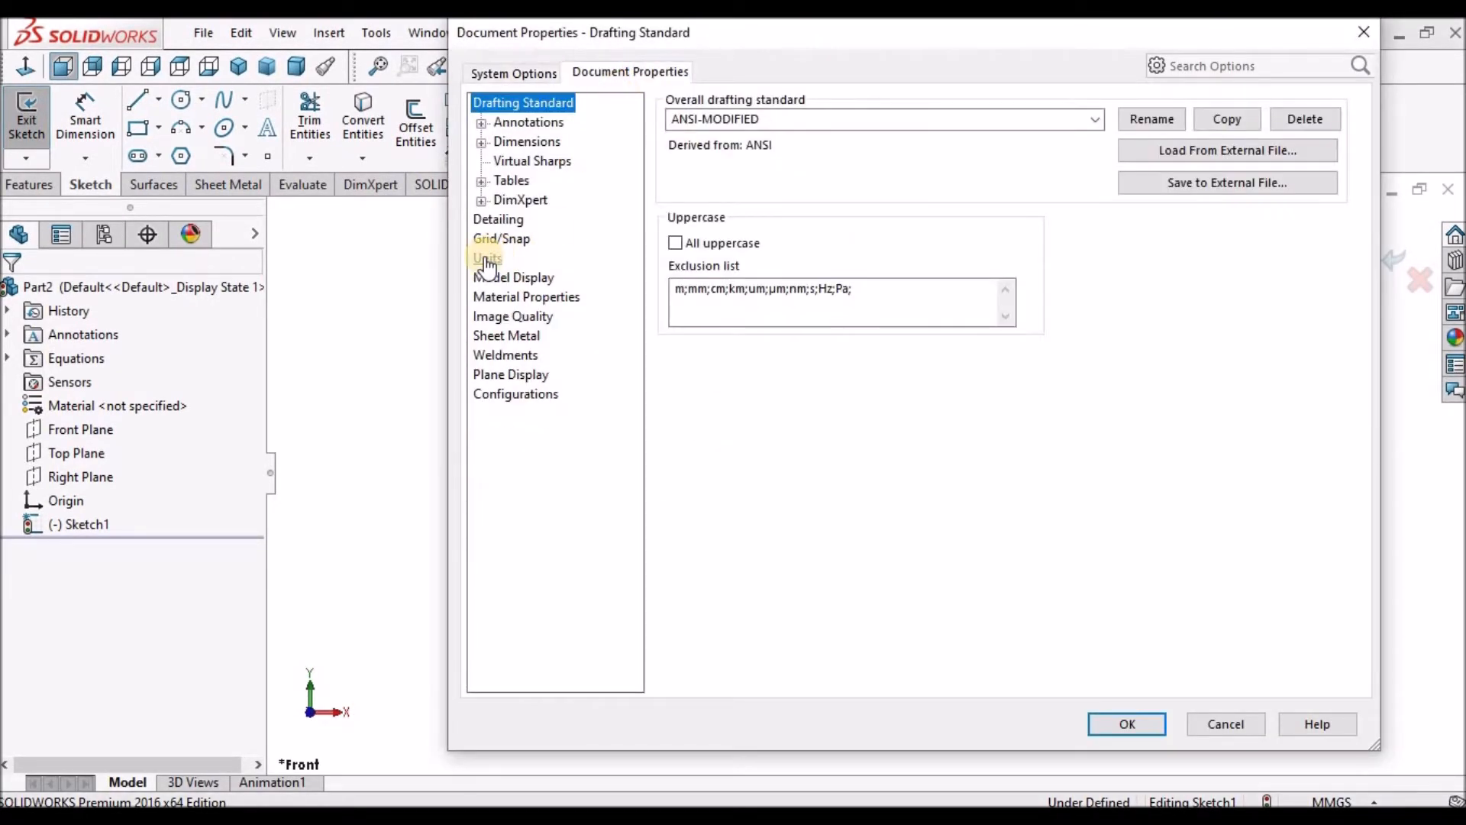
pyautogui.click(486, 260)
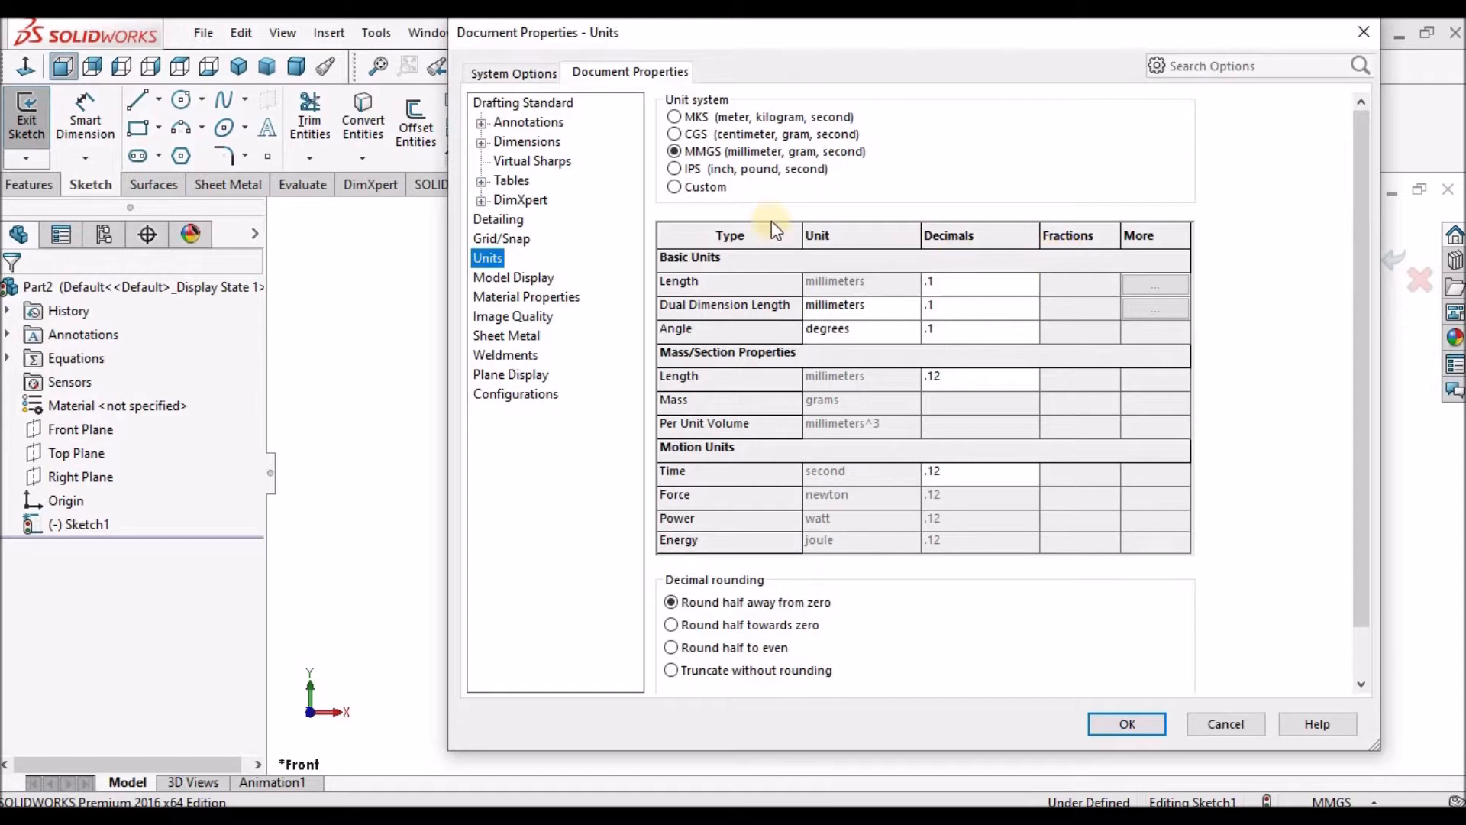
pyautogui.click(675, 169)
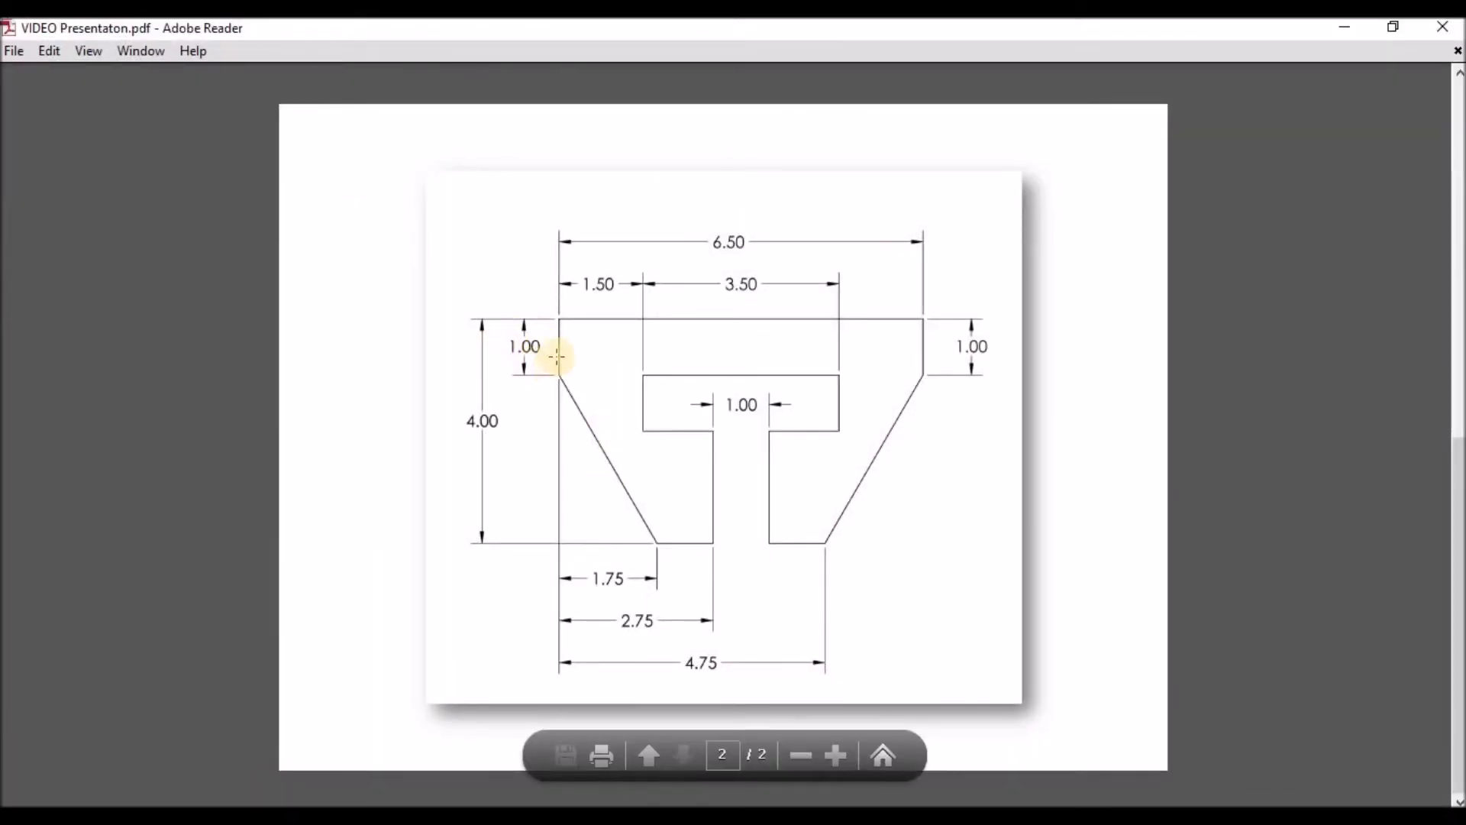
pyautogui.hotkey('alt', 'Tab')
pyautogui.click(1027, 290)
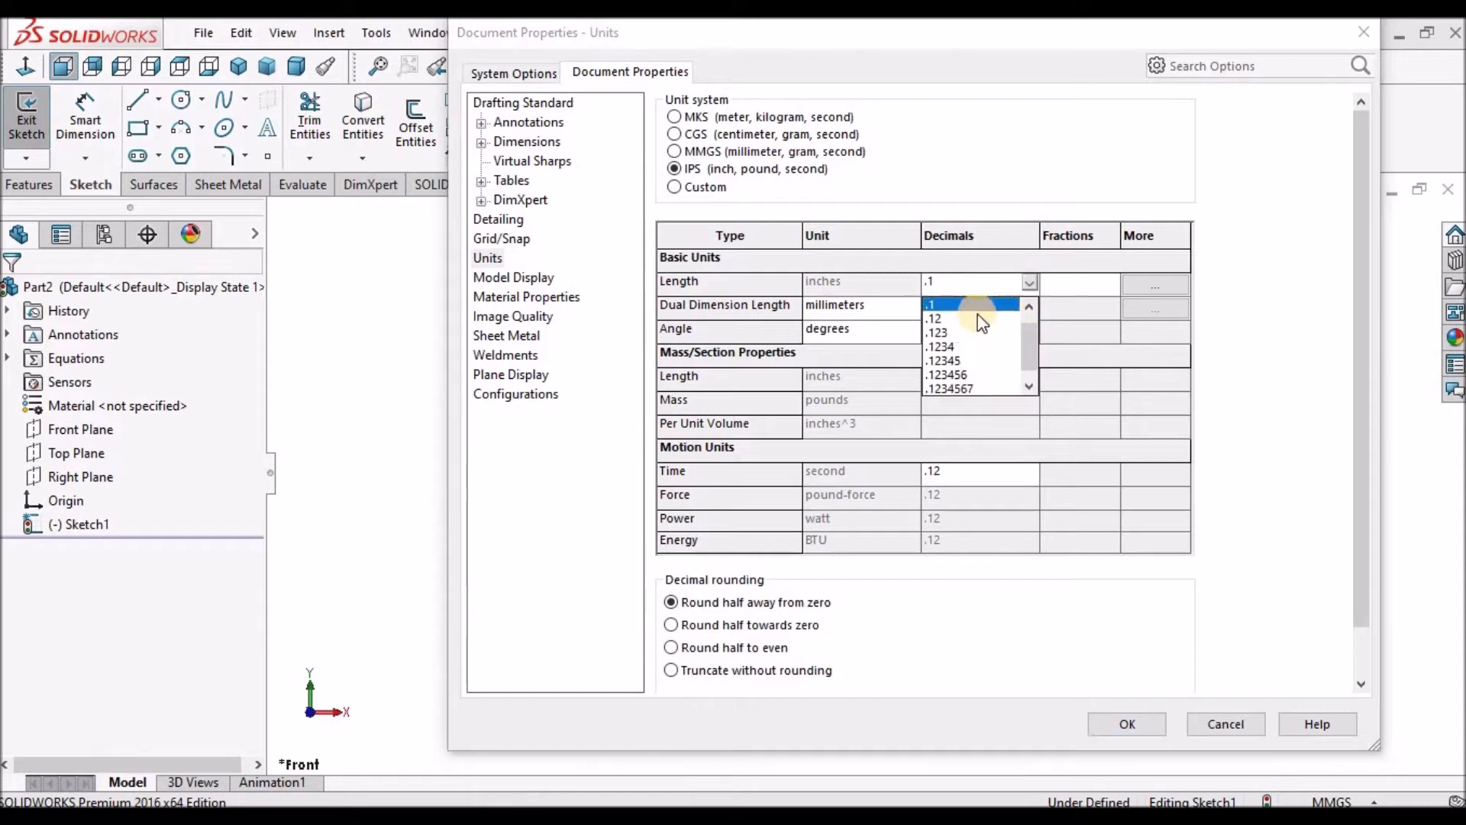
pyautogui.click(939, 318)
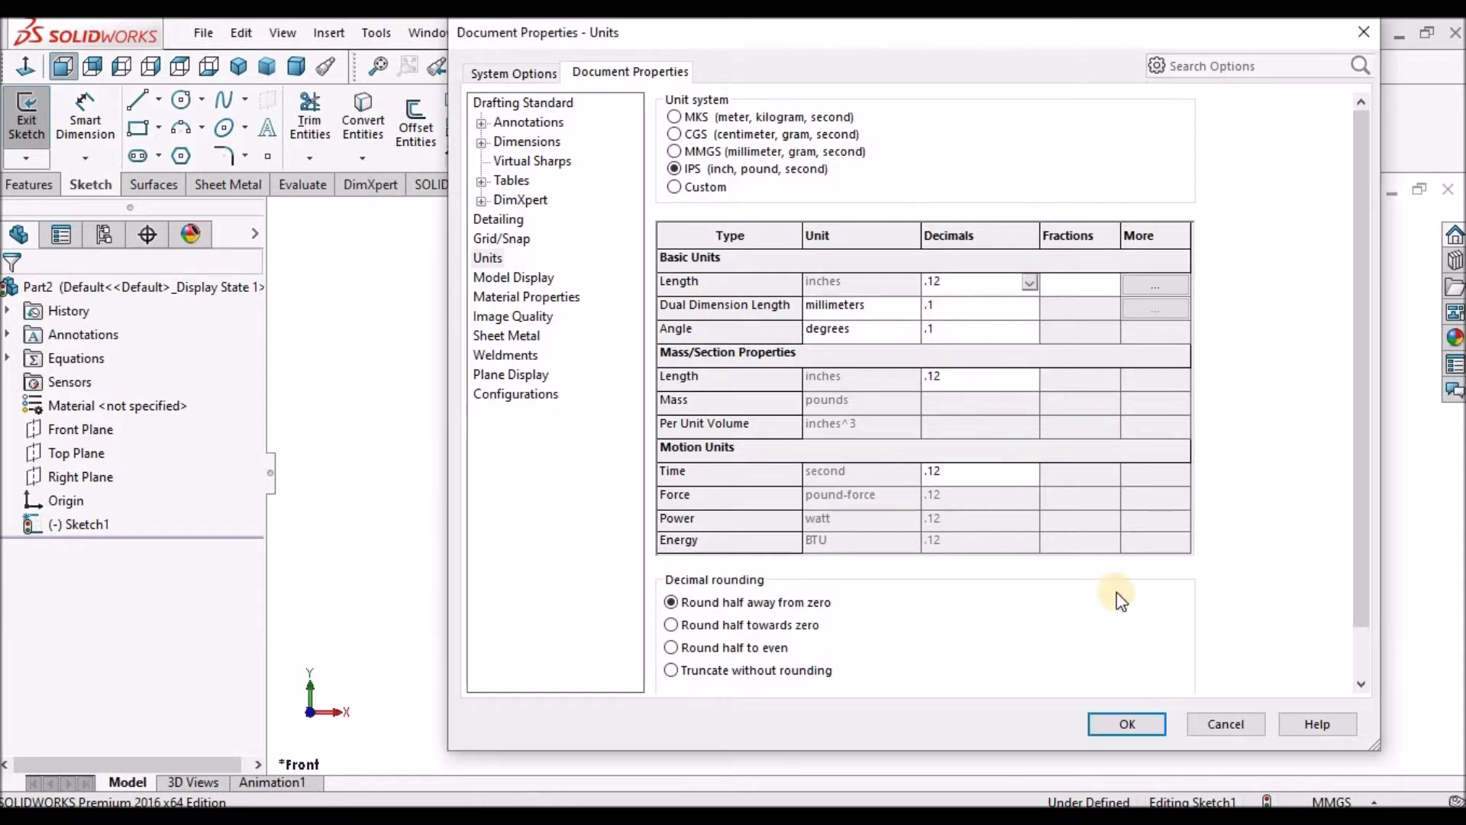
pyautogui.click(1123, 728)
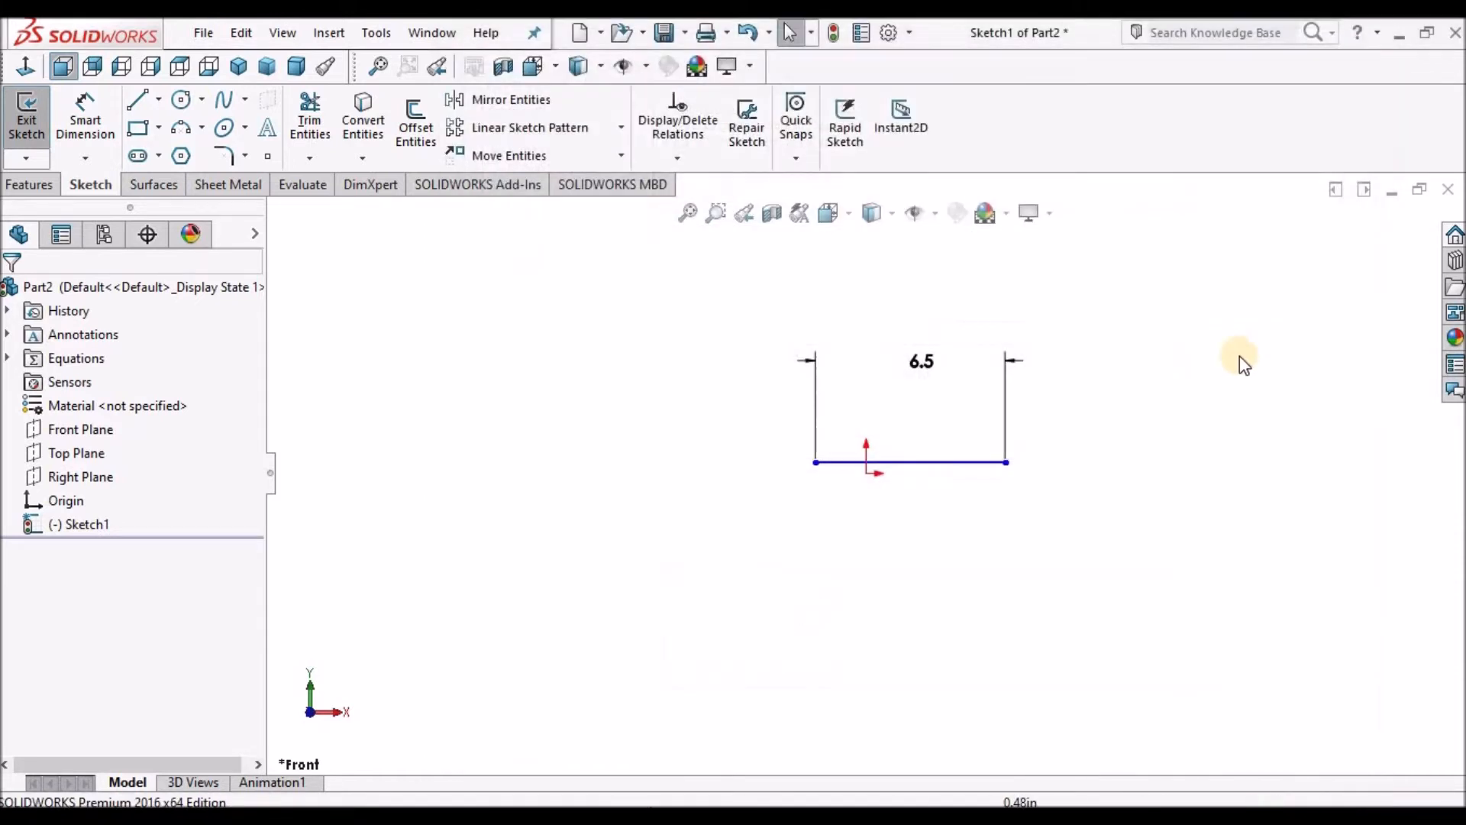
# Set the horizontal line's dimension to 6.50 in.
pyautogui.scroll(-3, 986, 388)
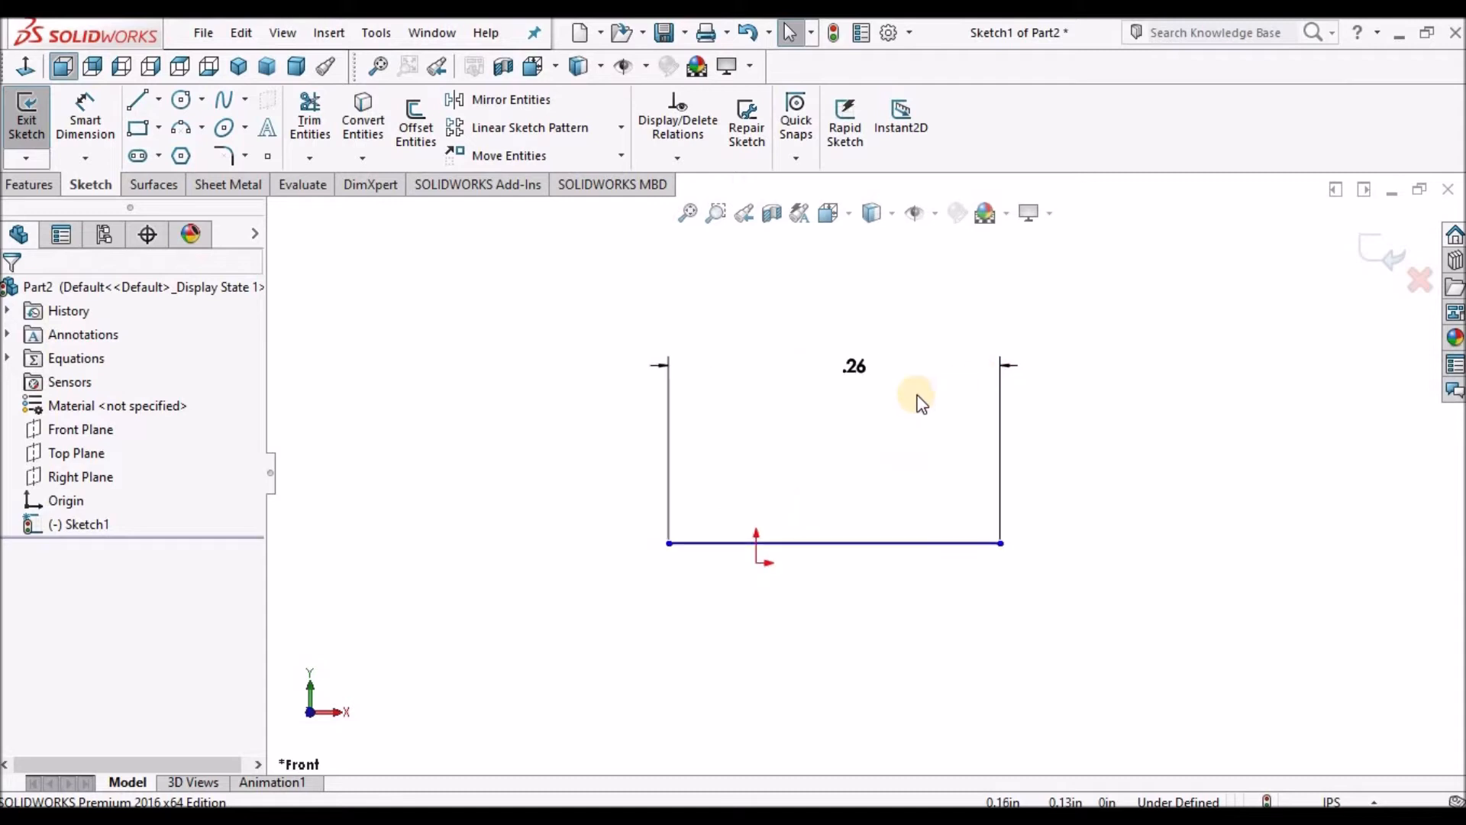
pyautogui.doubleClick(857, 366)
pyautogui.write('0.5')
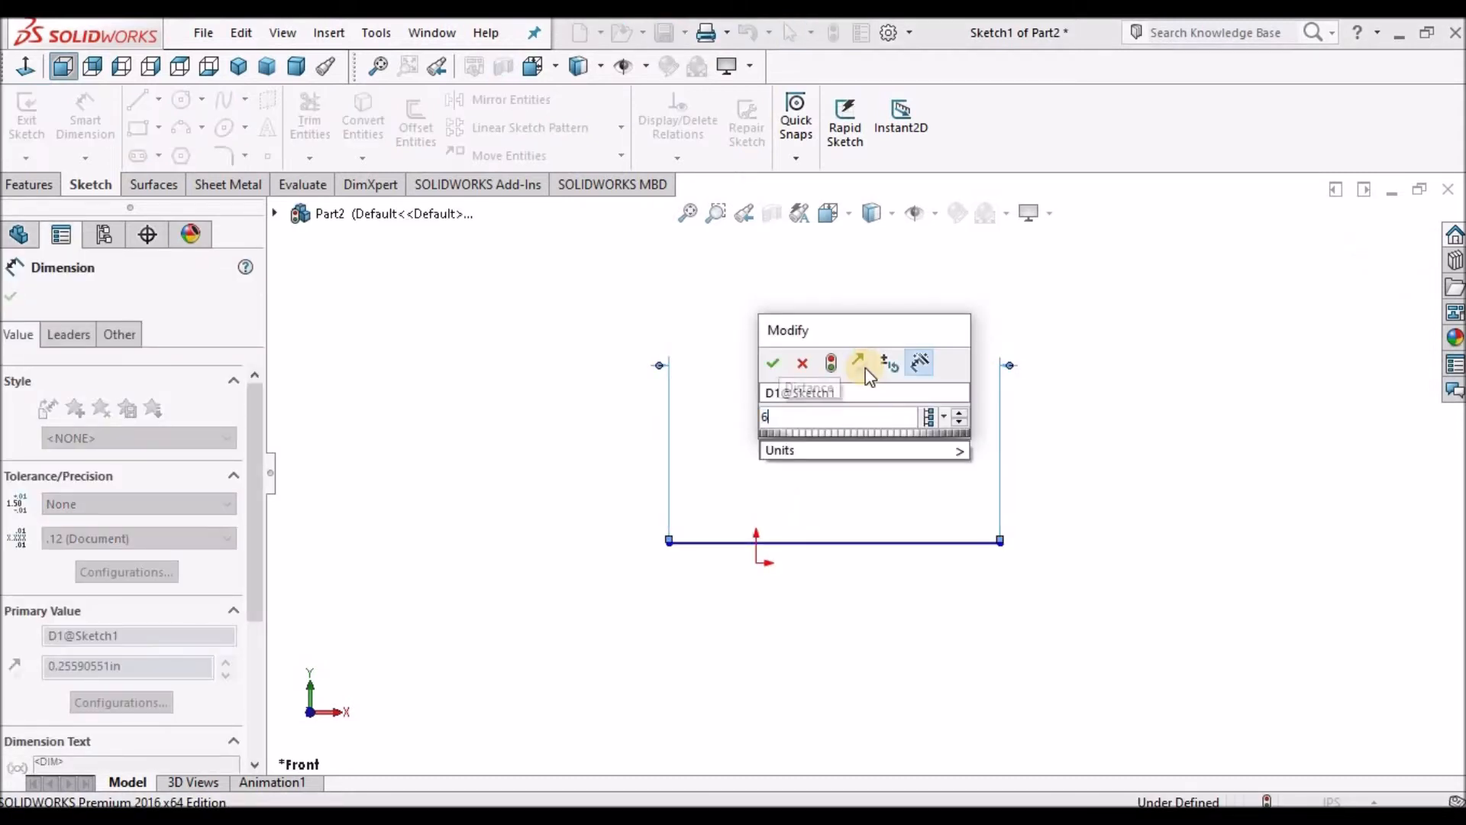
pyautogui.press('Return')
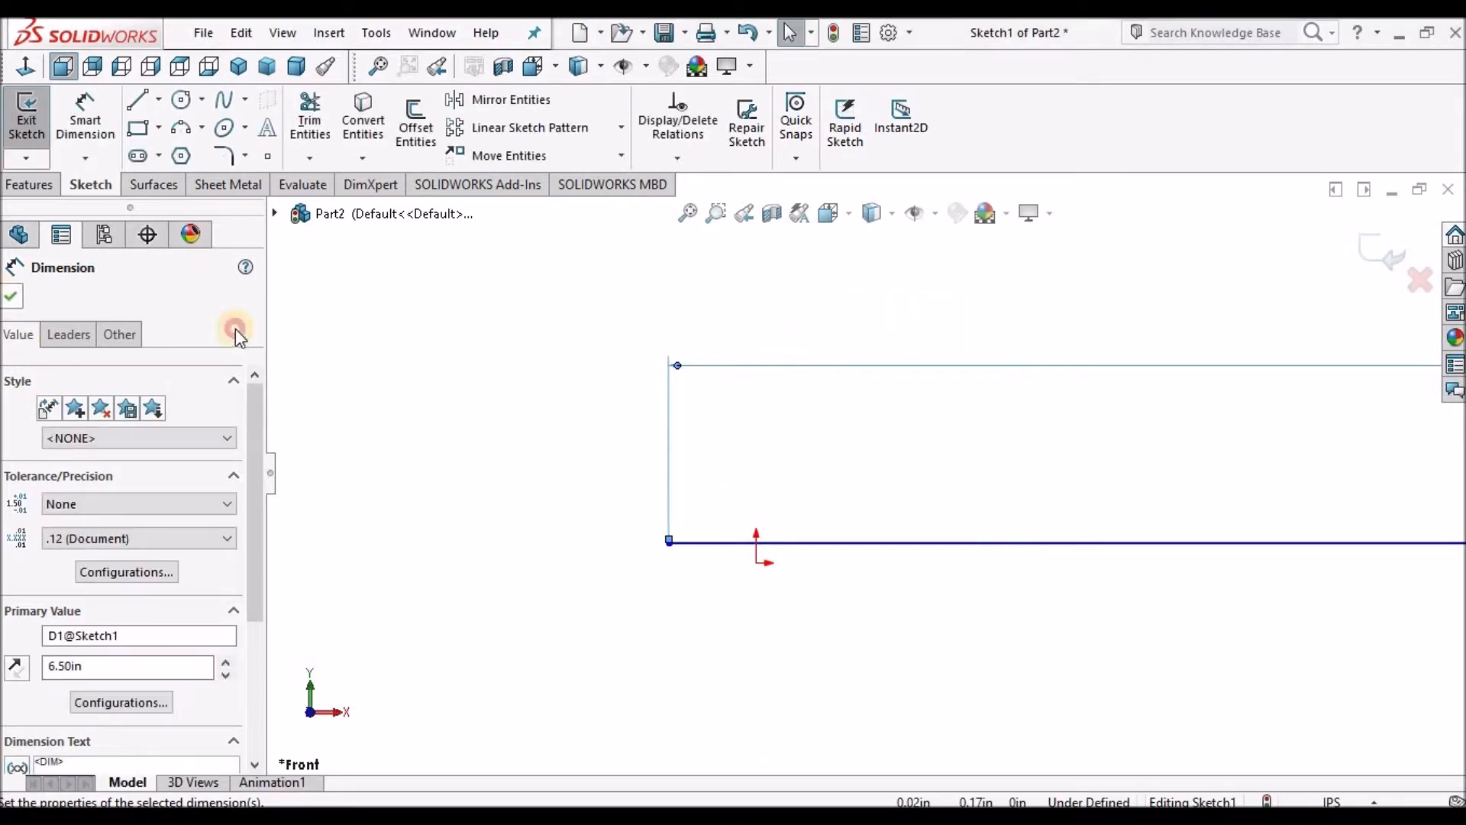
pyautogui.click(9, 290)
pyautogui.scroll(5, 867, 475)
pyautogui.press('f')
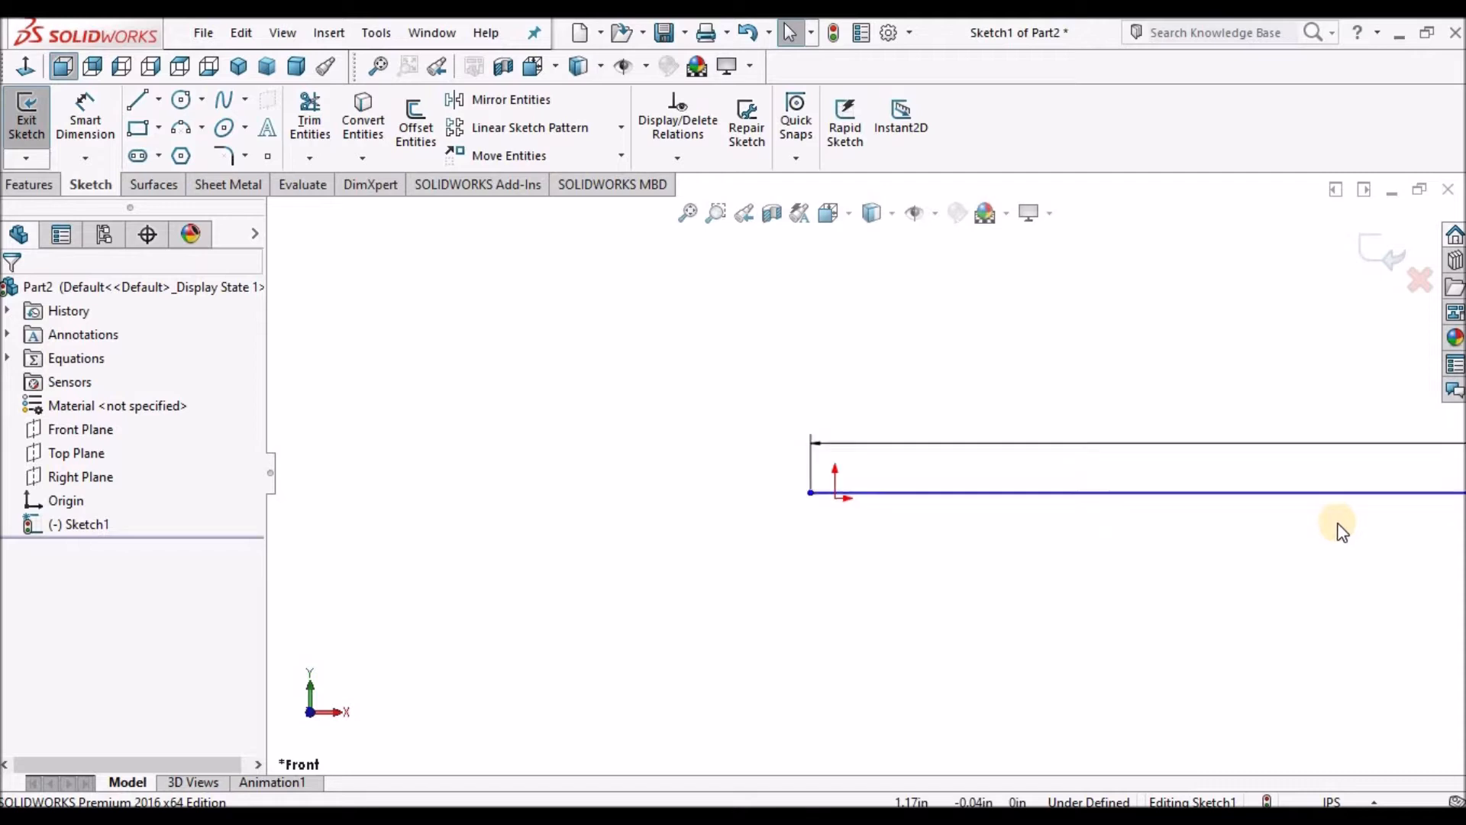
pyautogui.scroll(-2, 1228, 461)
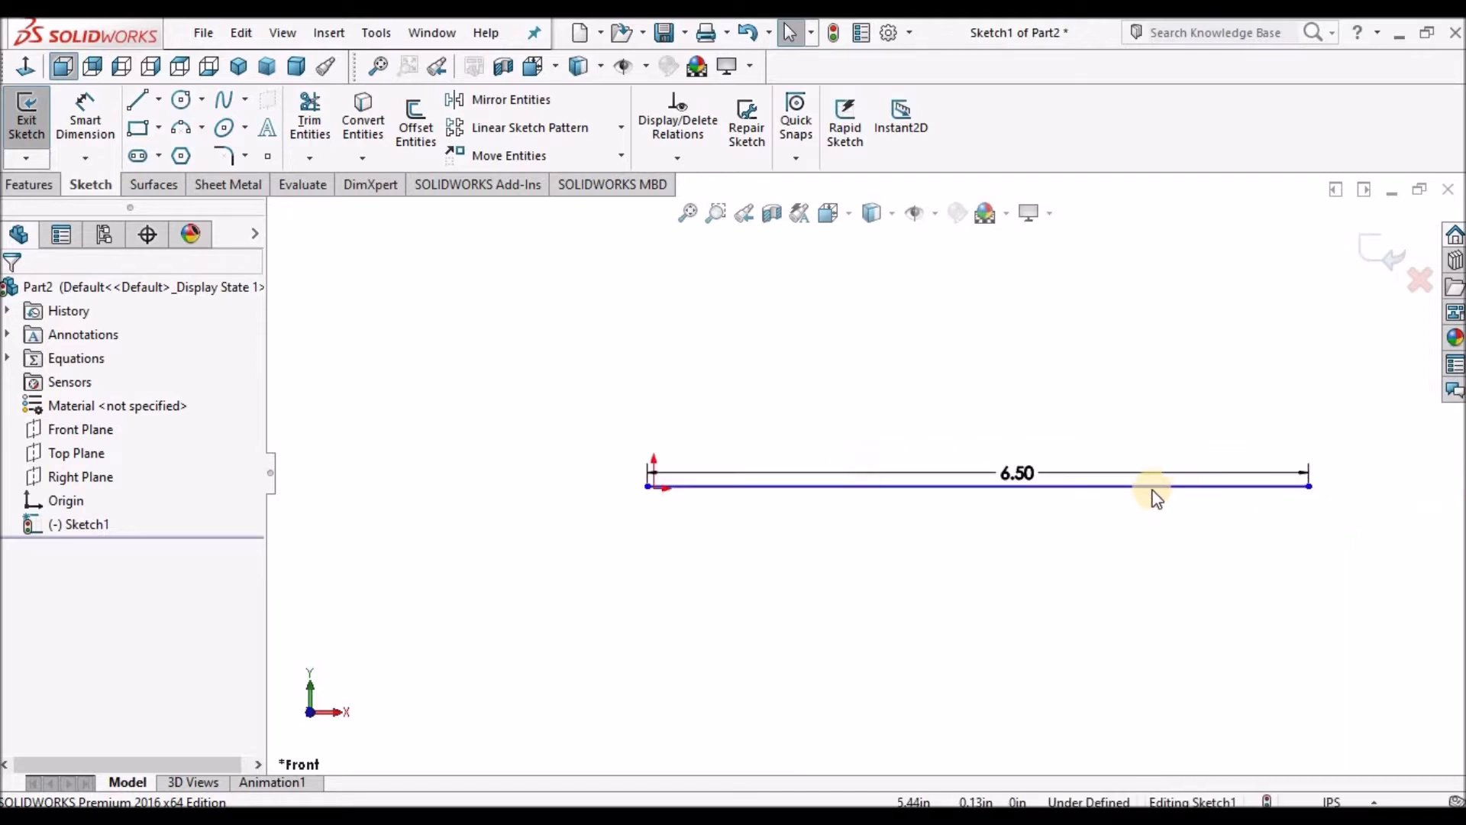
pyautogui.moveTo(938, 344); pyautogui.dragTo(942, 305, button='right')
pyautogui.press('Escape')
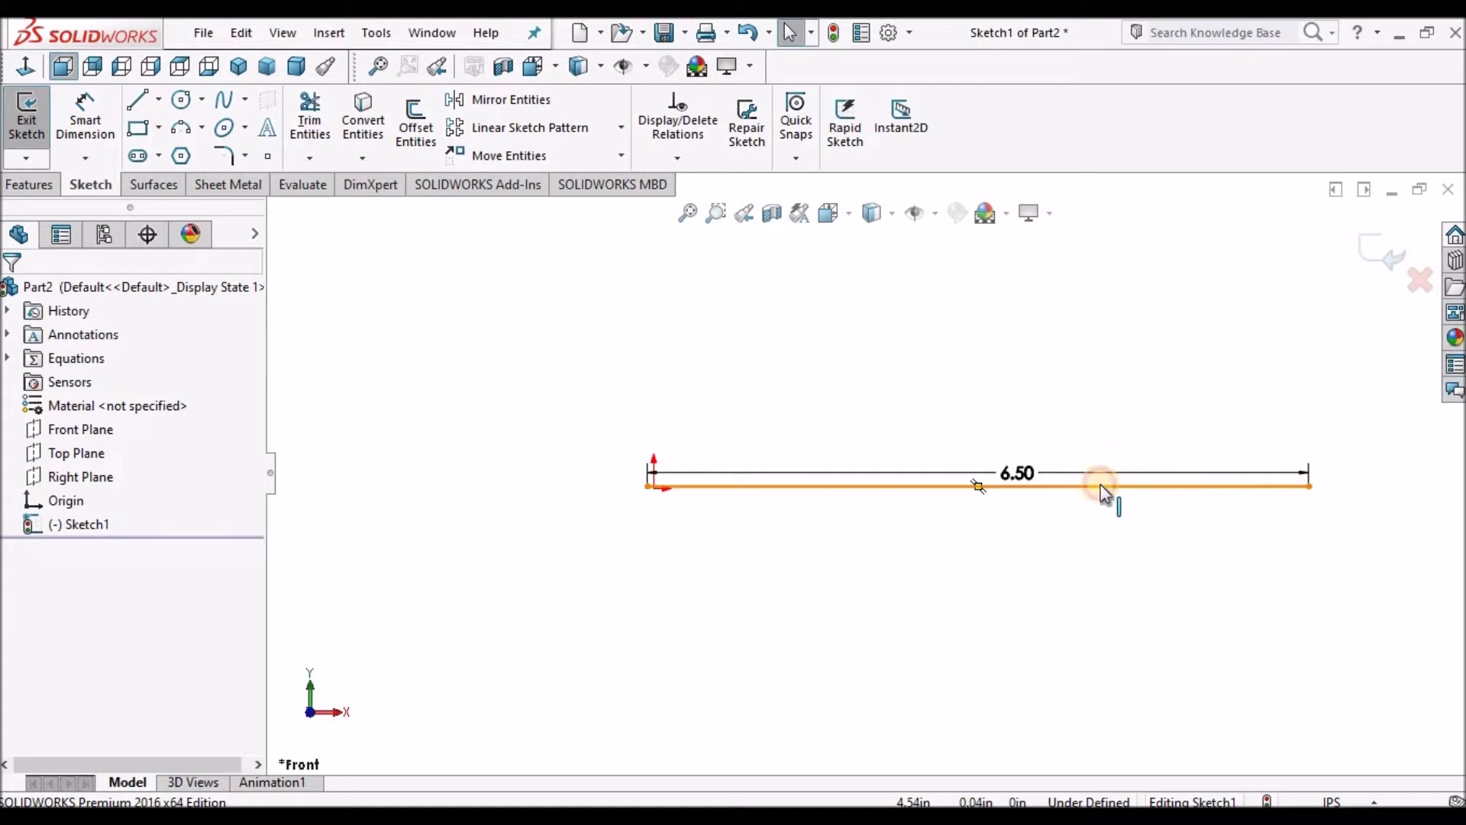
# Make the horizontal line's midpoint coincident with the origin.
pyautogui.click(944, 378)
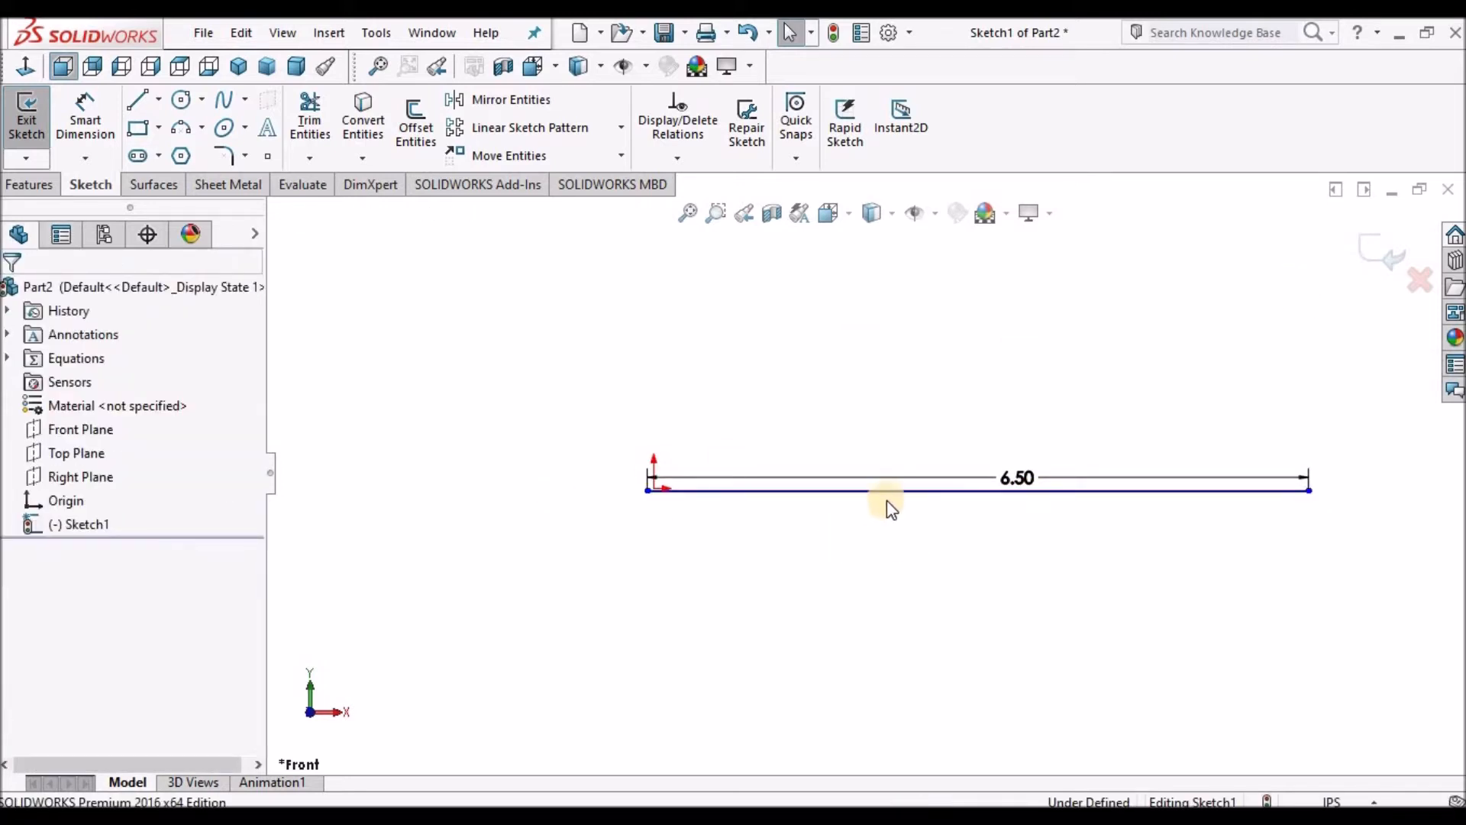
pyautogui.scroll(-3, 892, 501)
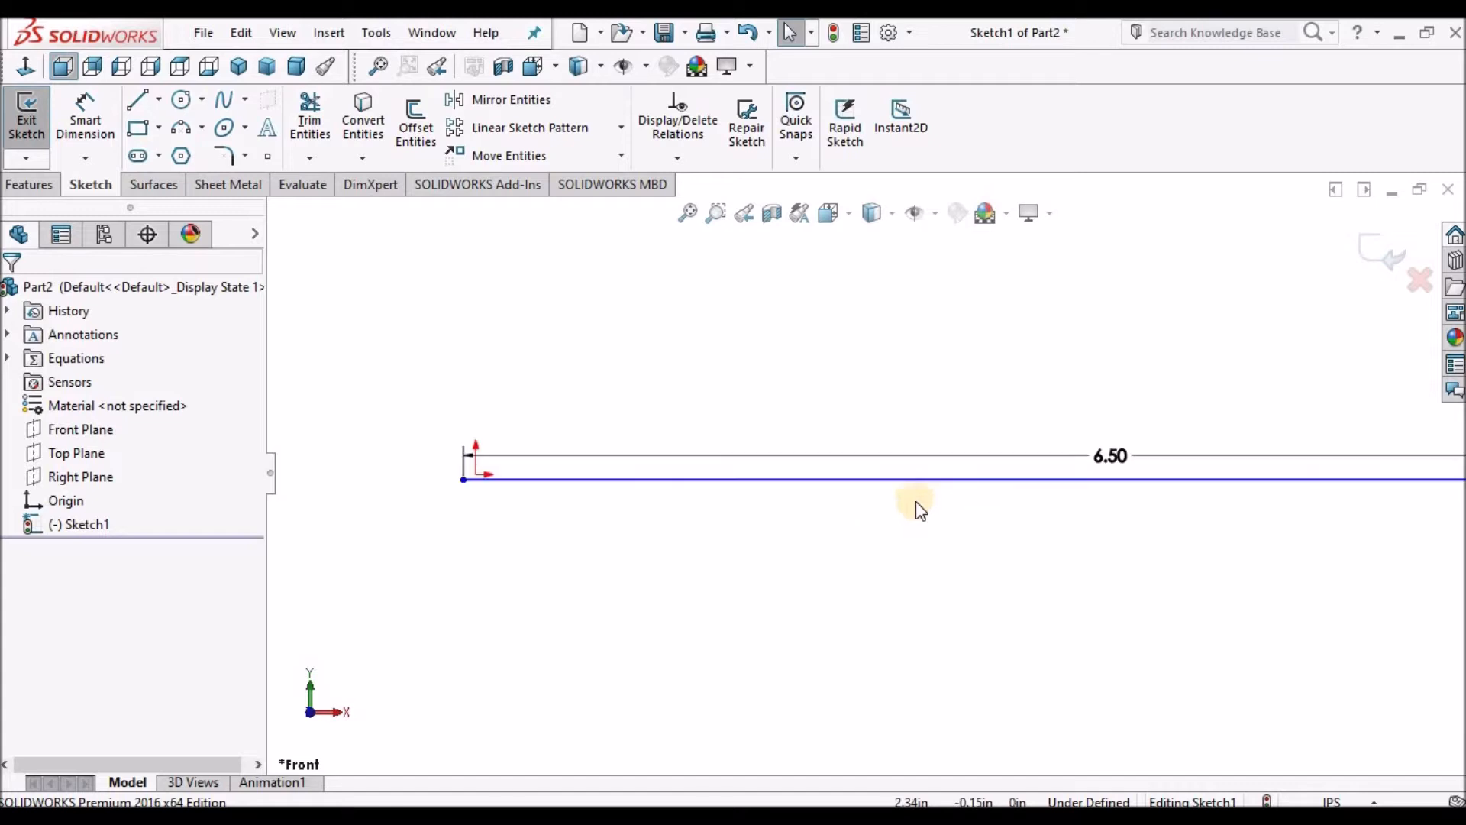
pyautogui.click(1005, 478)
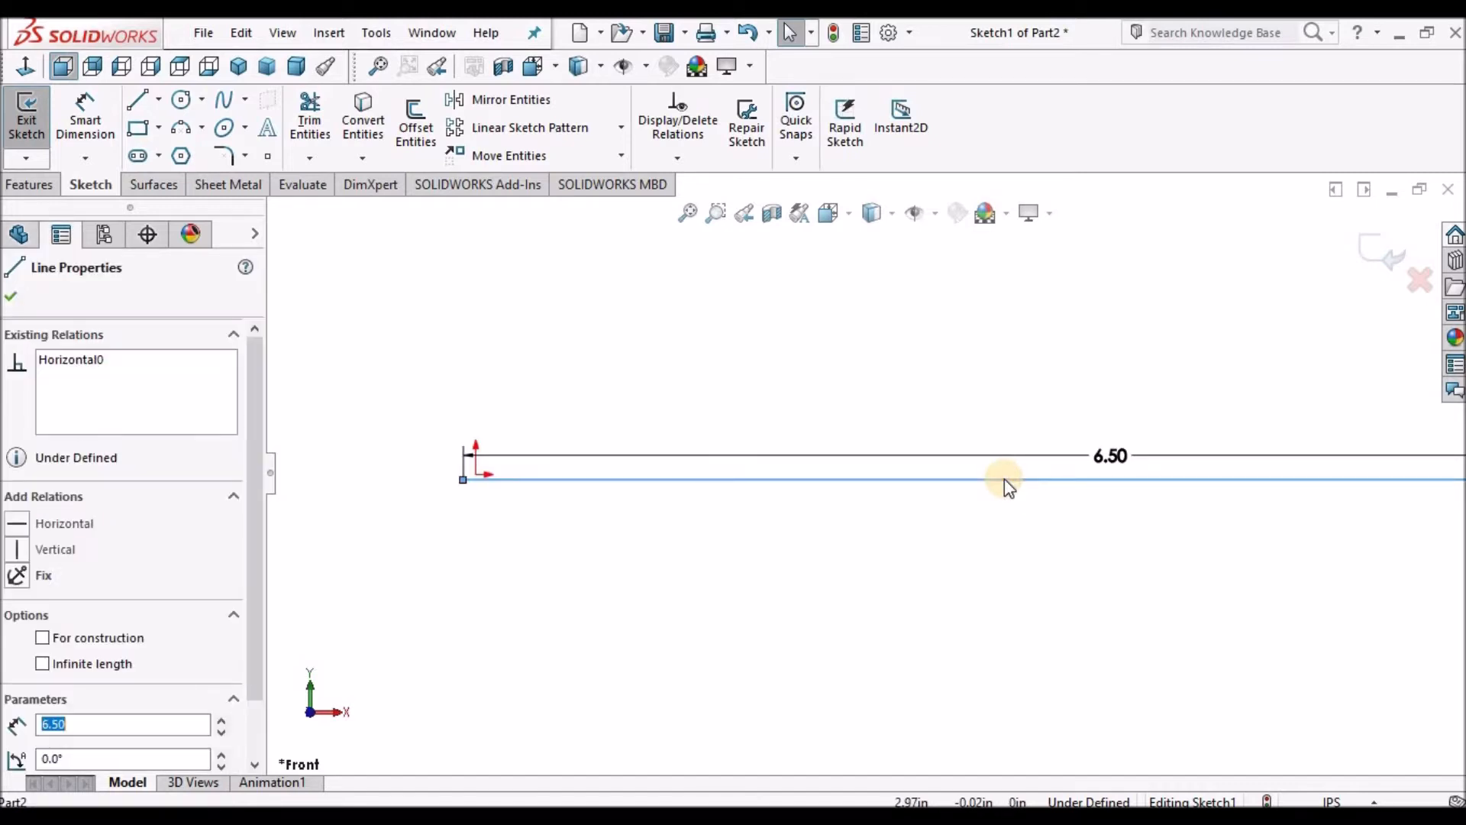
pyautogui.rightClick(1005, 478)
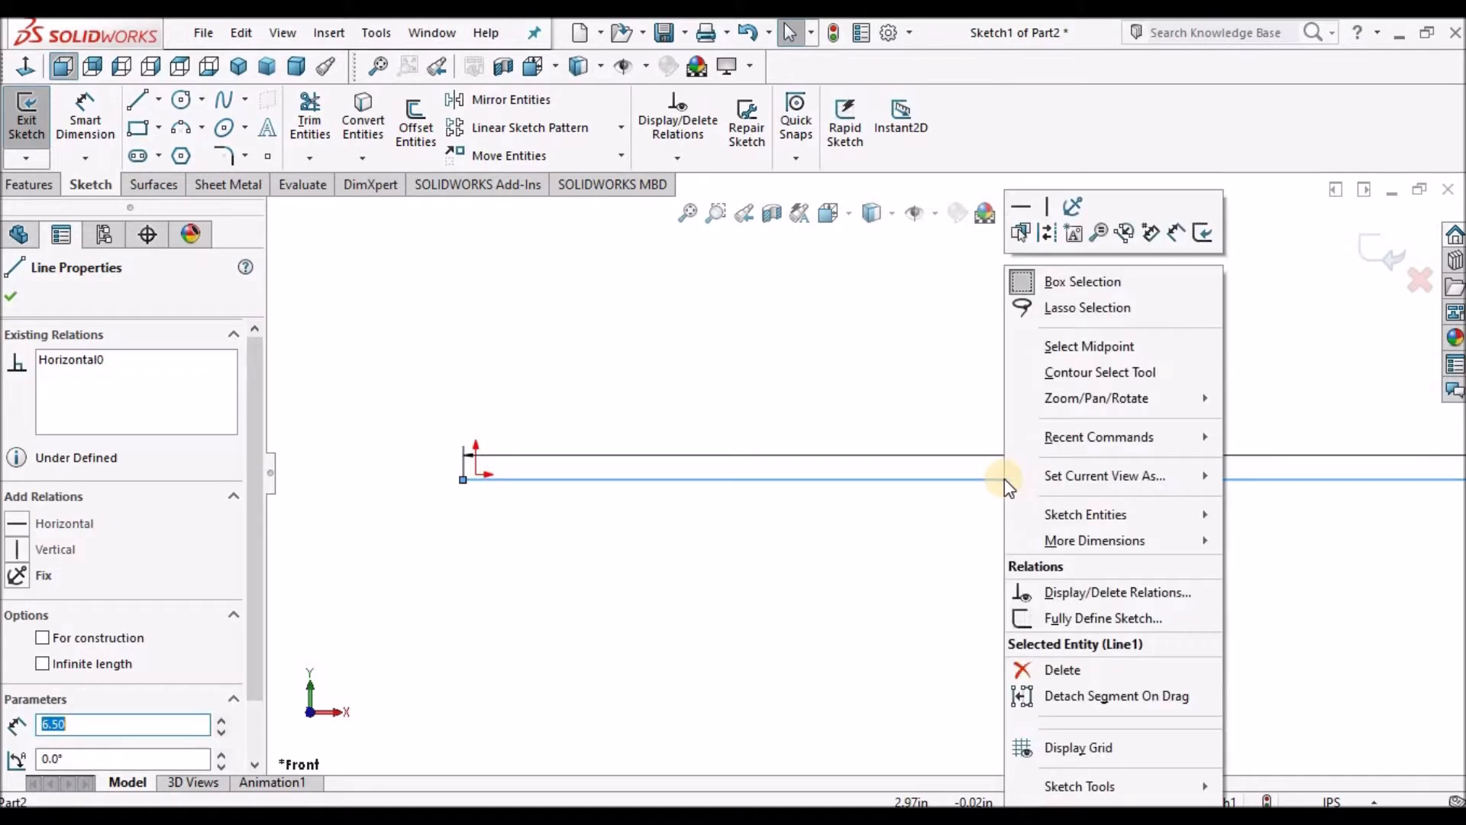
pyautogui.click(1105, 349)
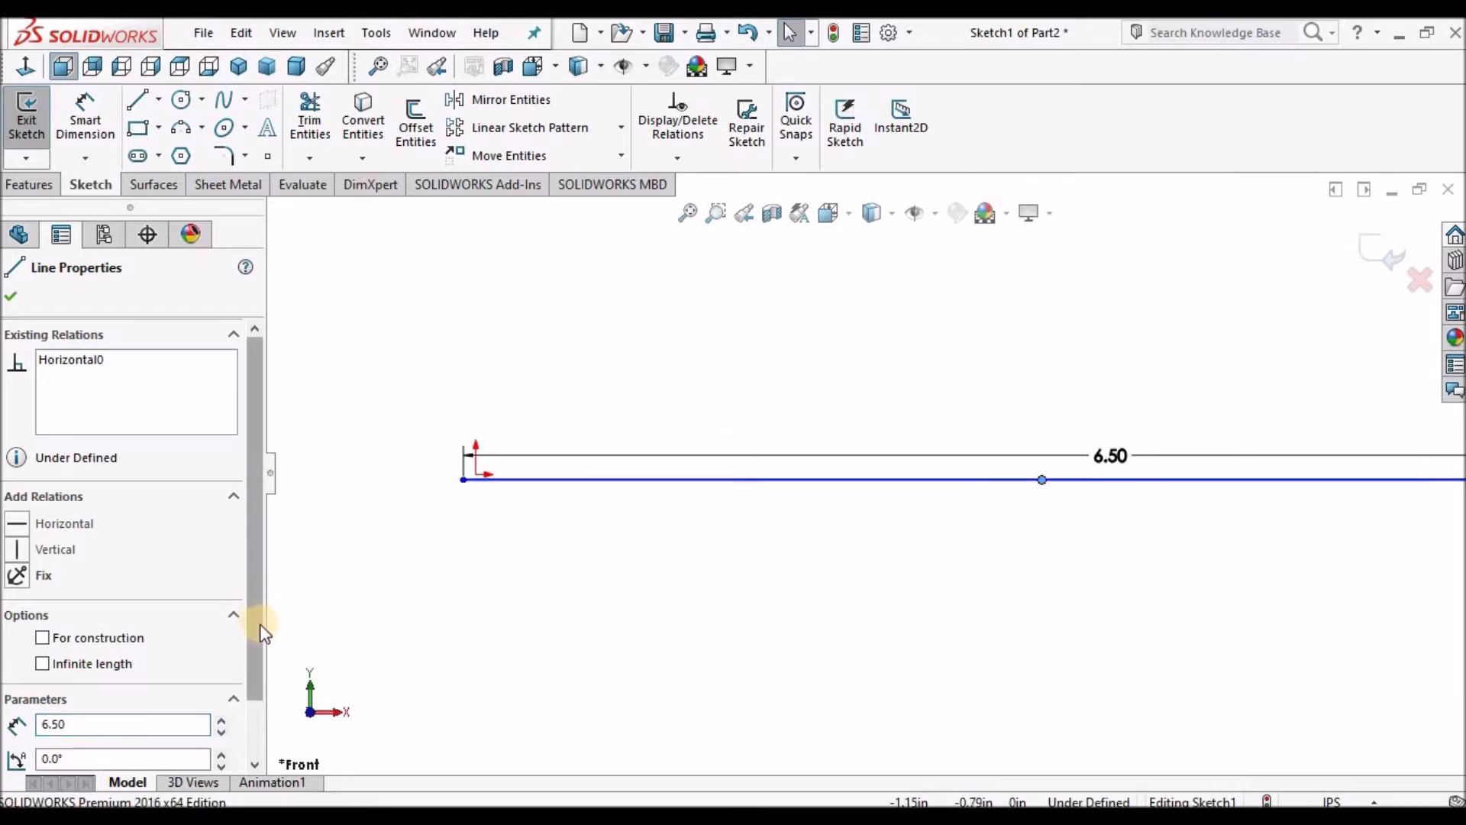
pyautogui.moveTo(259, 663); pyautogui.dragTo(263, 716)
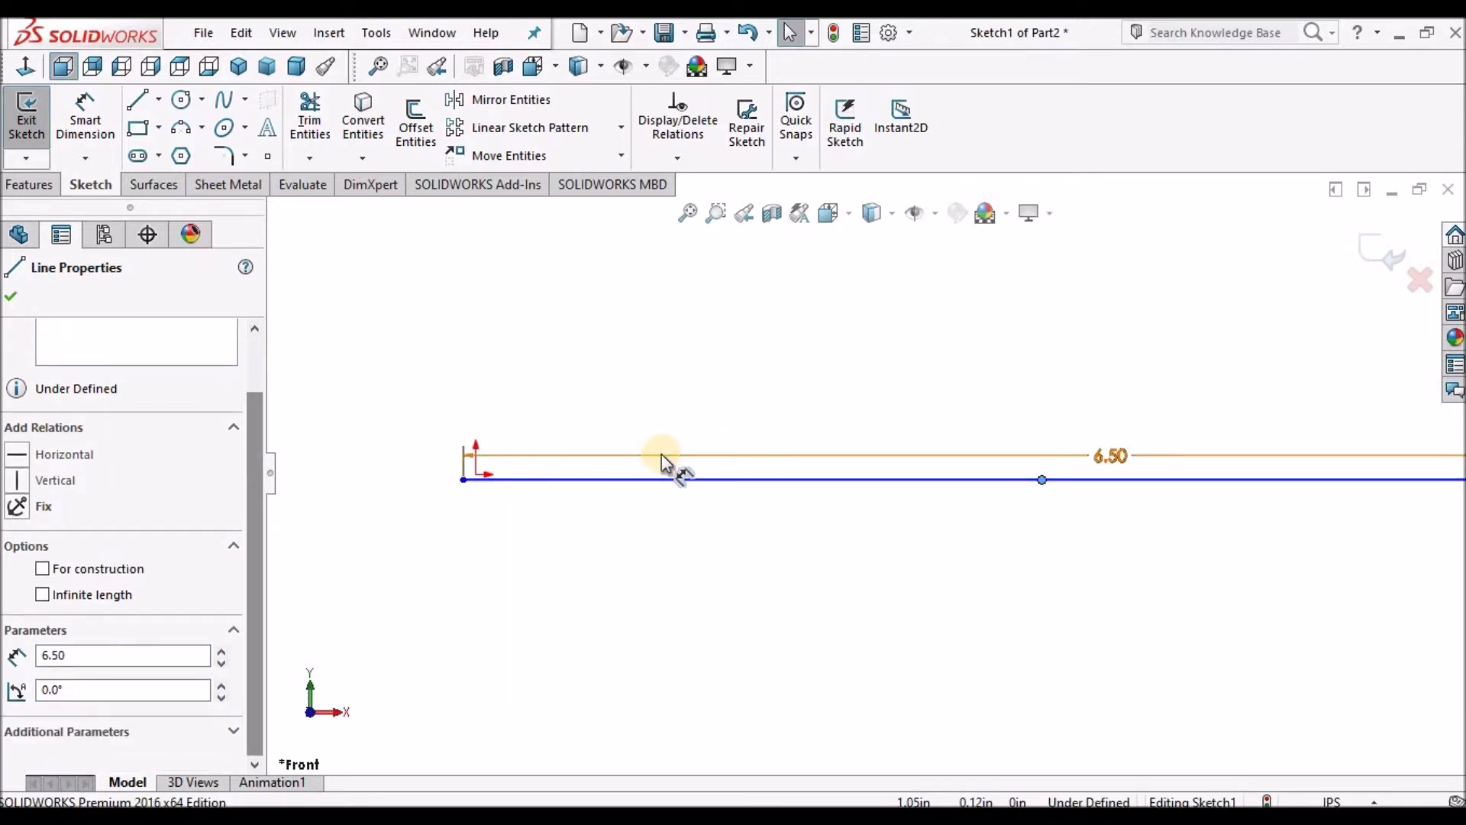
pyautogui.keyDown('ctrl'); pyautogui.click(481, 475); pyautogui.keyUp('ctrl')
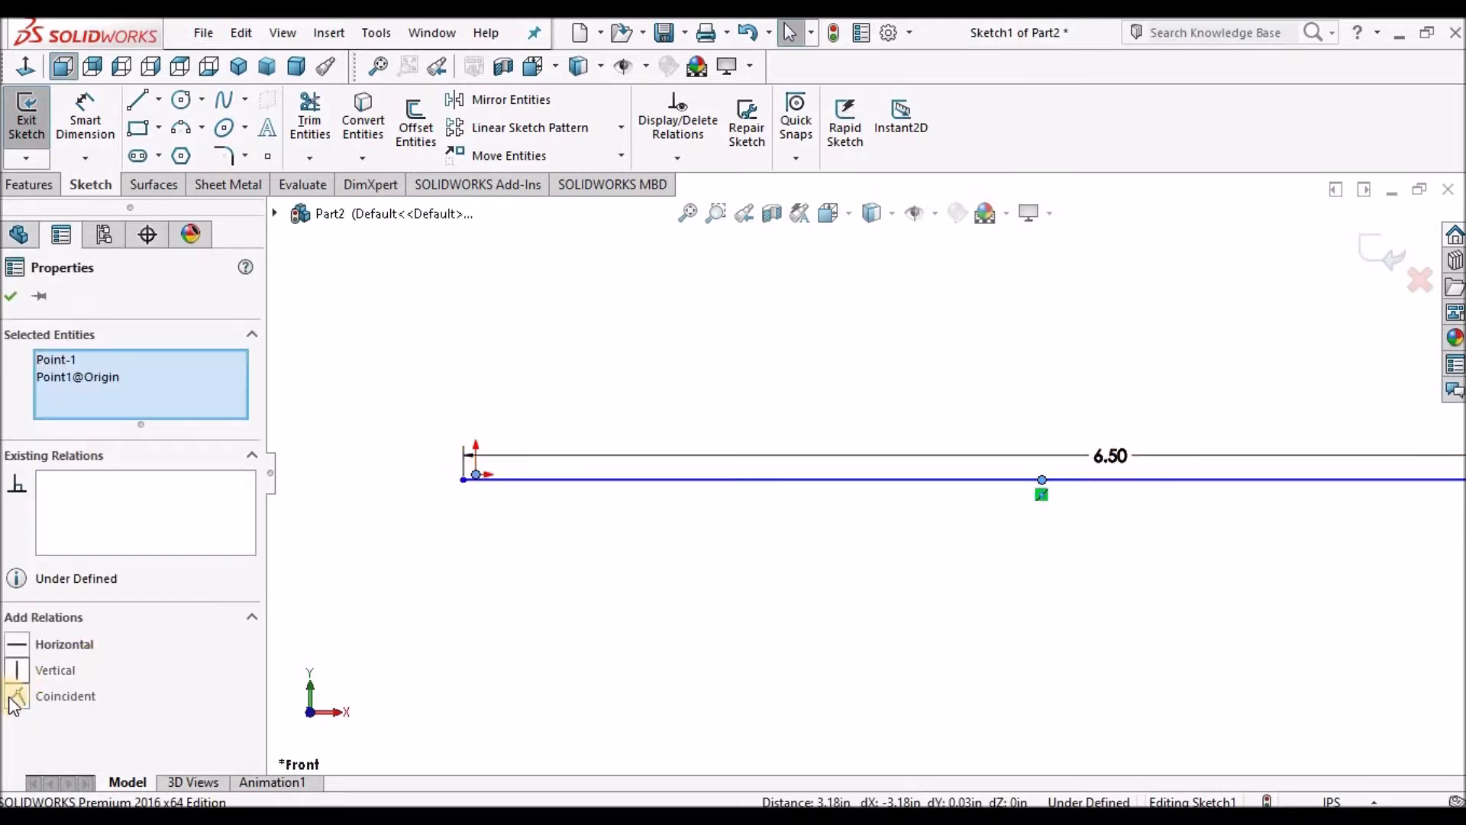
pyautogui.click(16, 696)
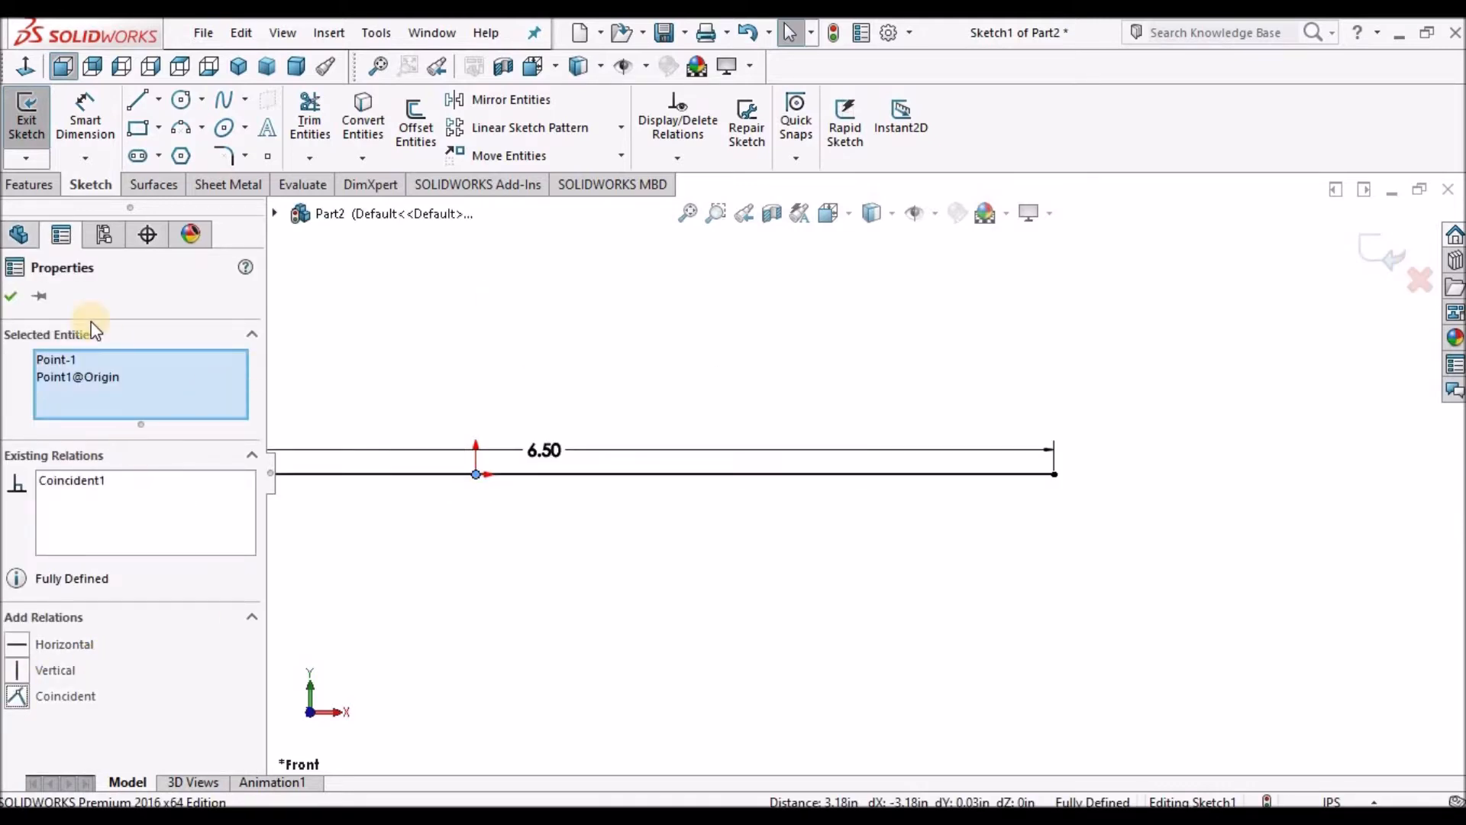
# Move the 6.50 dimension text above the line.
pyautogui.click(1060, 559)
pyautogui.scroll(6, 1008, 547)
pyautogui.scroll(-2, 864, 500)
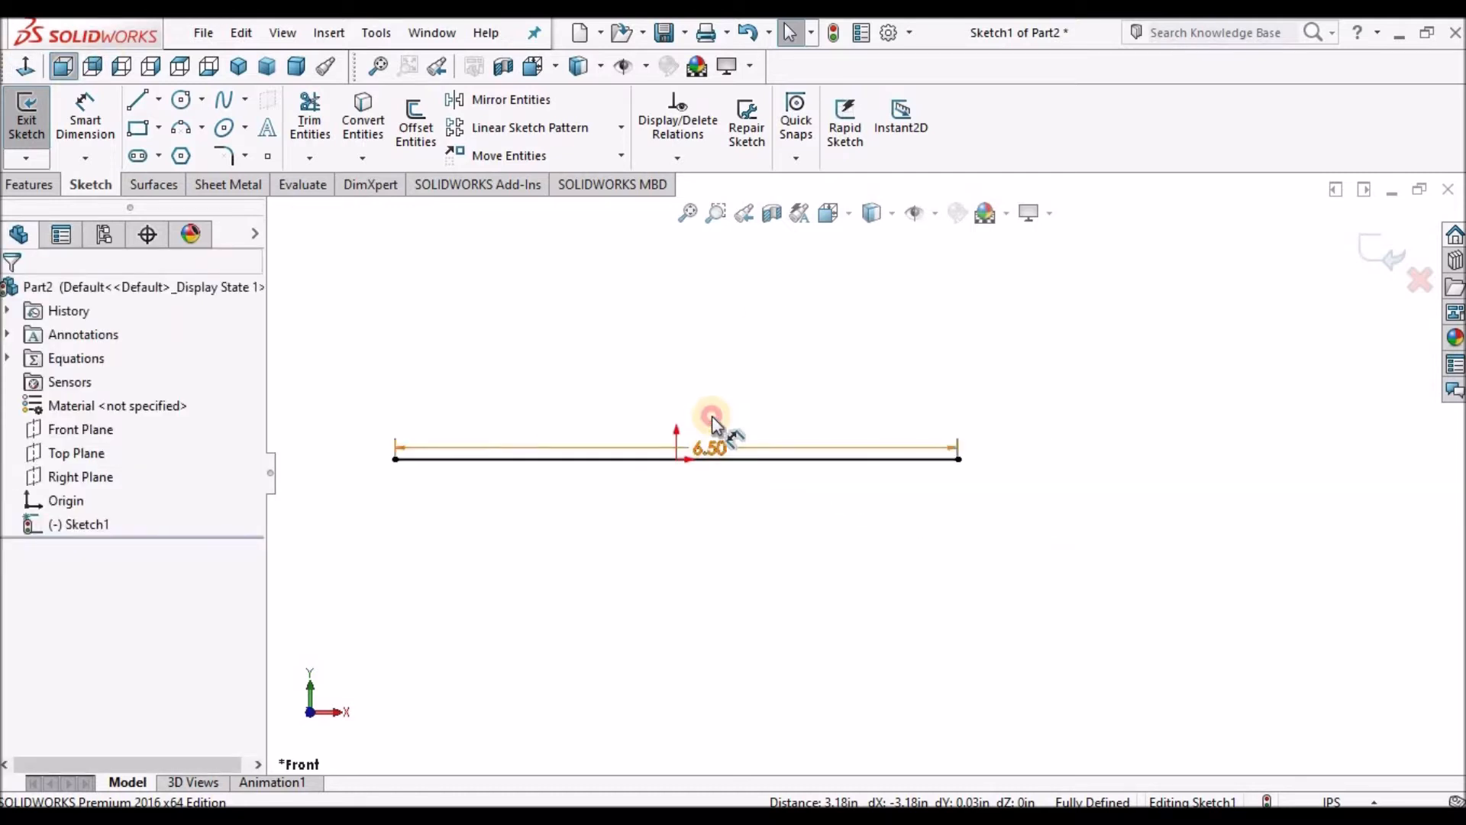
pyautogui.moveTo(712, 416); pyautogui.dragTo(681, 382)
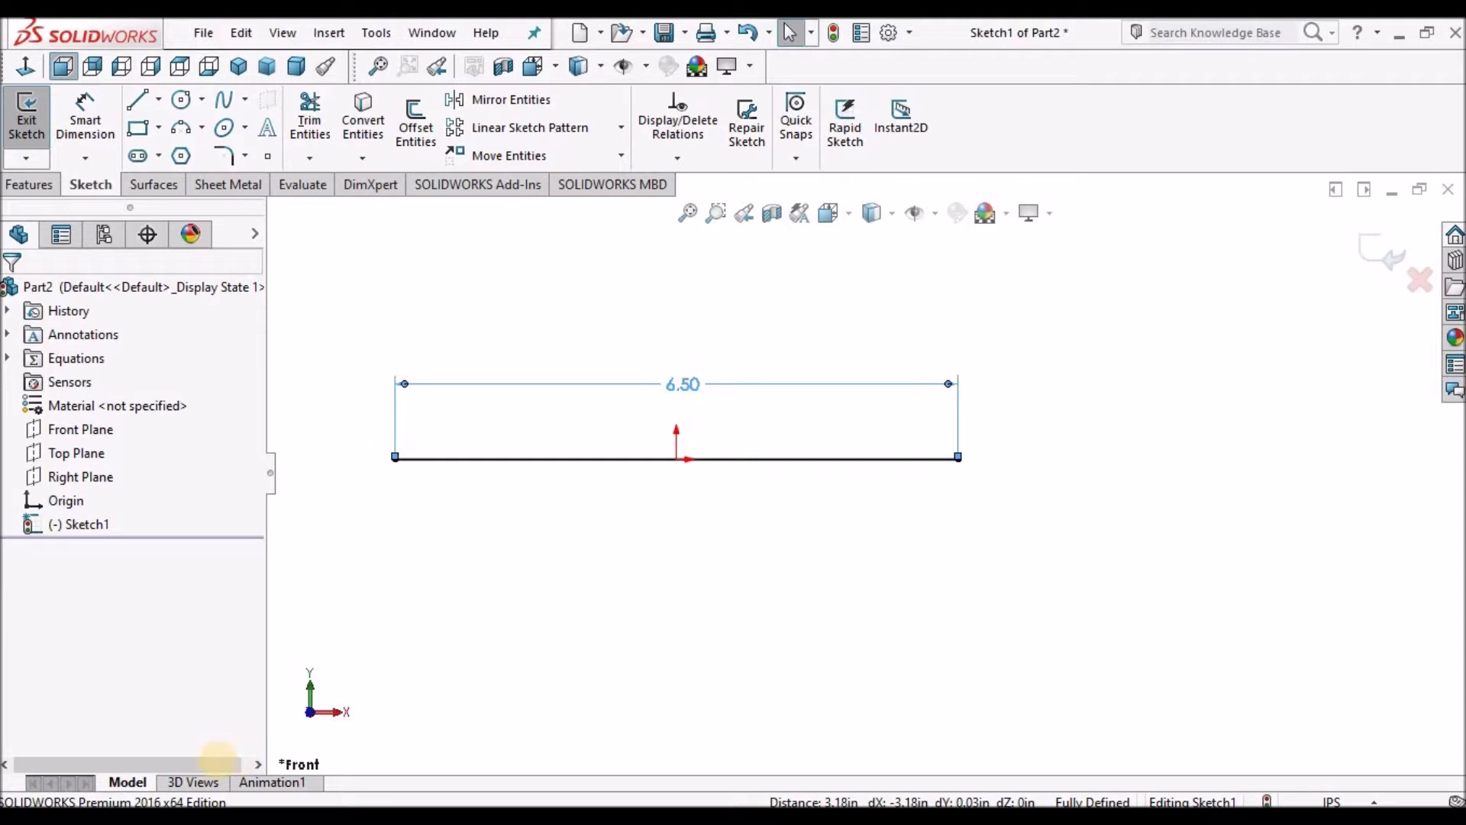
pyautogui.press('Escape')
# Check the reference drawing, then draw a vertical line about 1 in down from the horizontal line's left end.
pyautogui.click(194, 817)
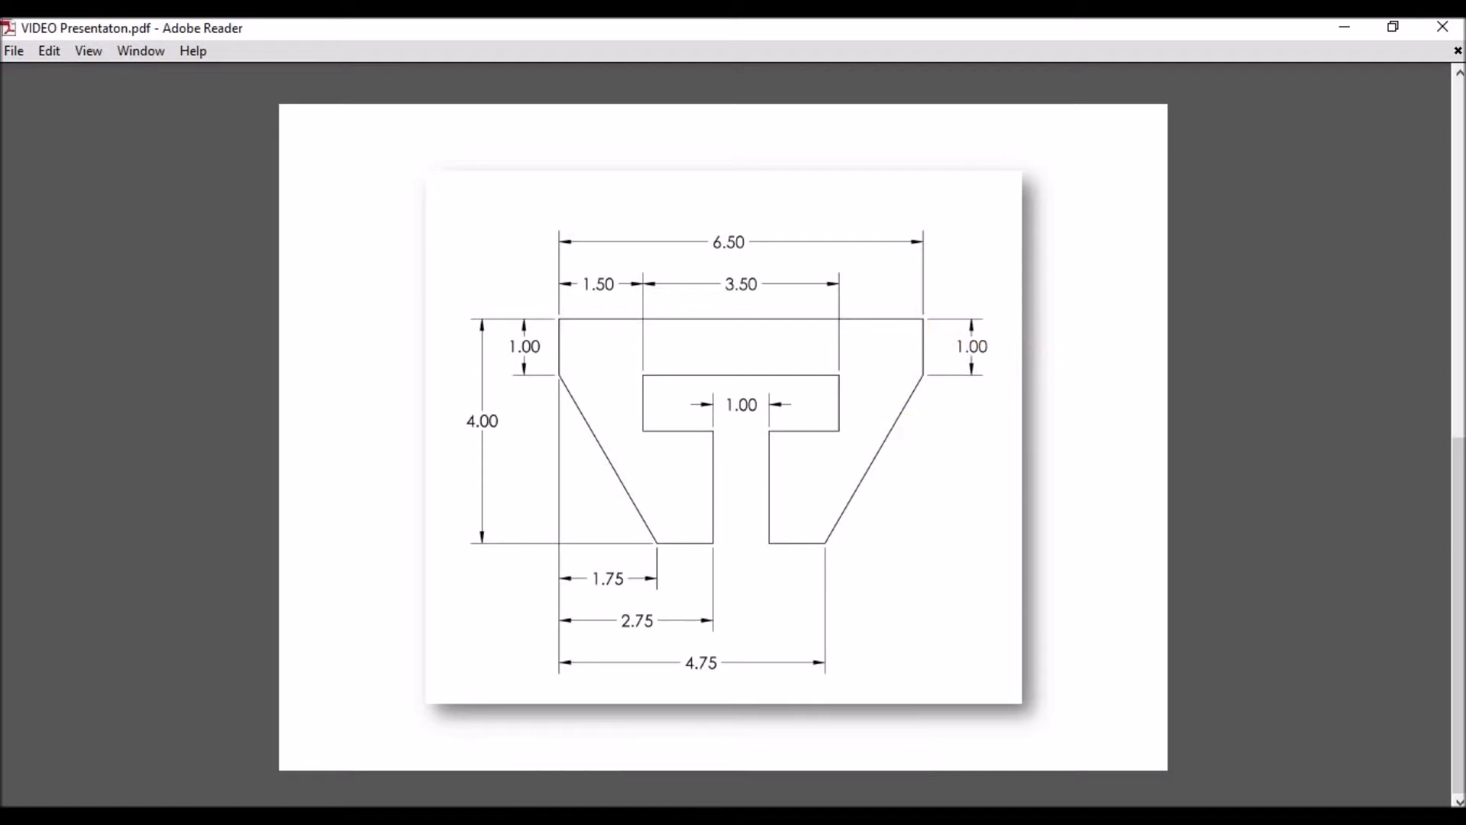
pyautogui.click(153, 816)
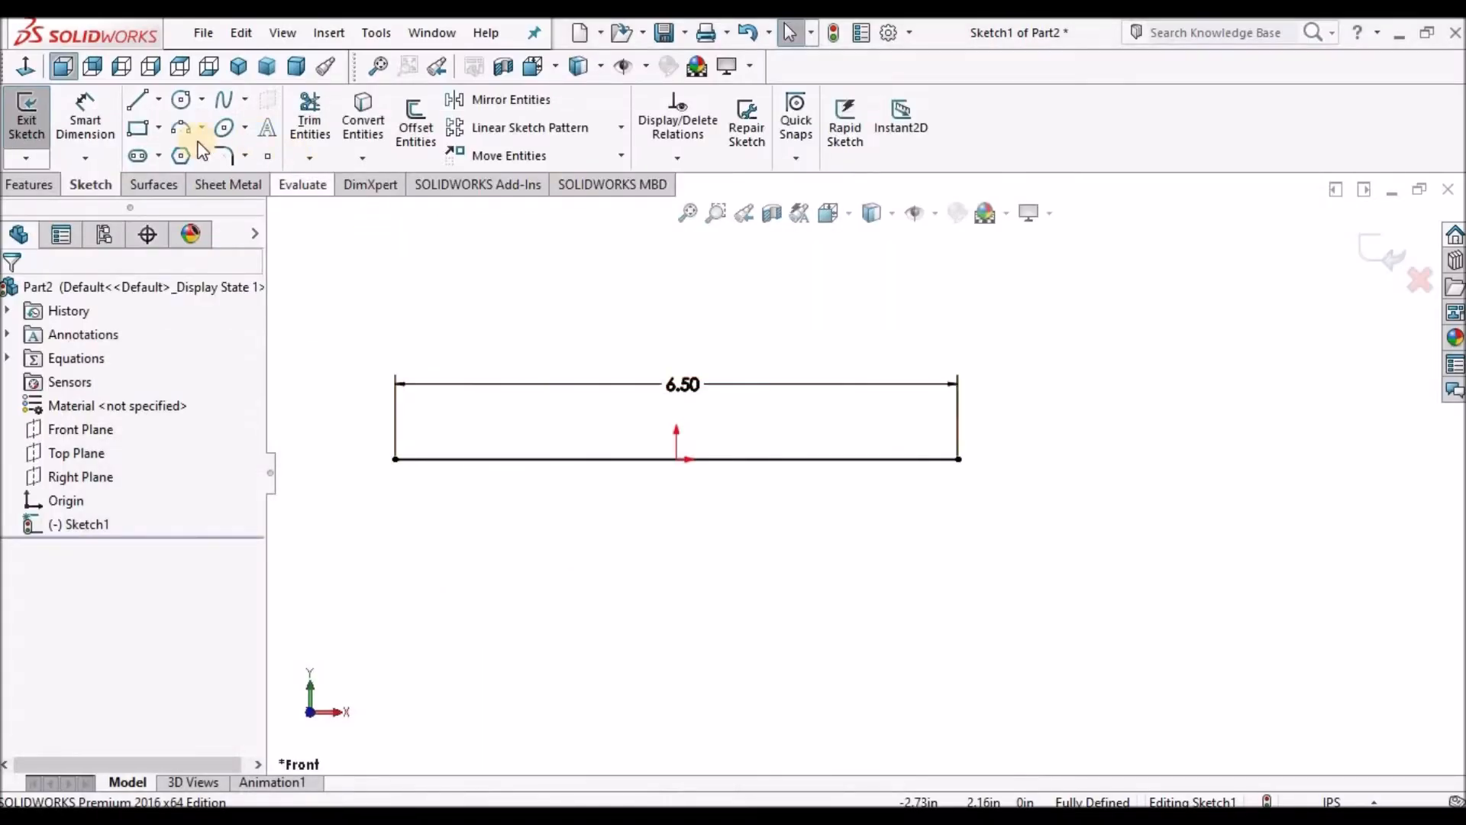
pyautogui.click(138, 100)
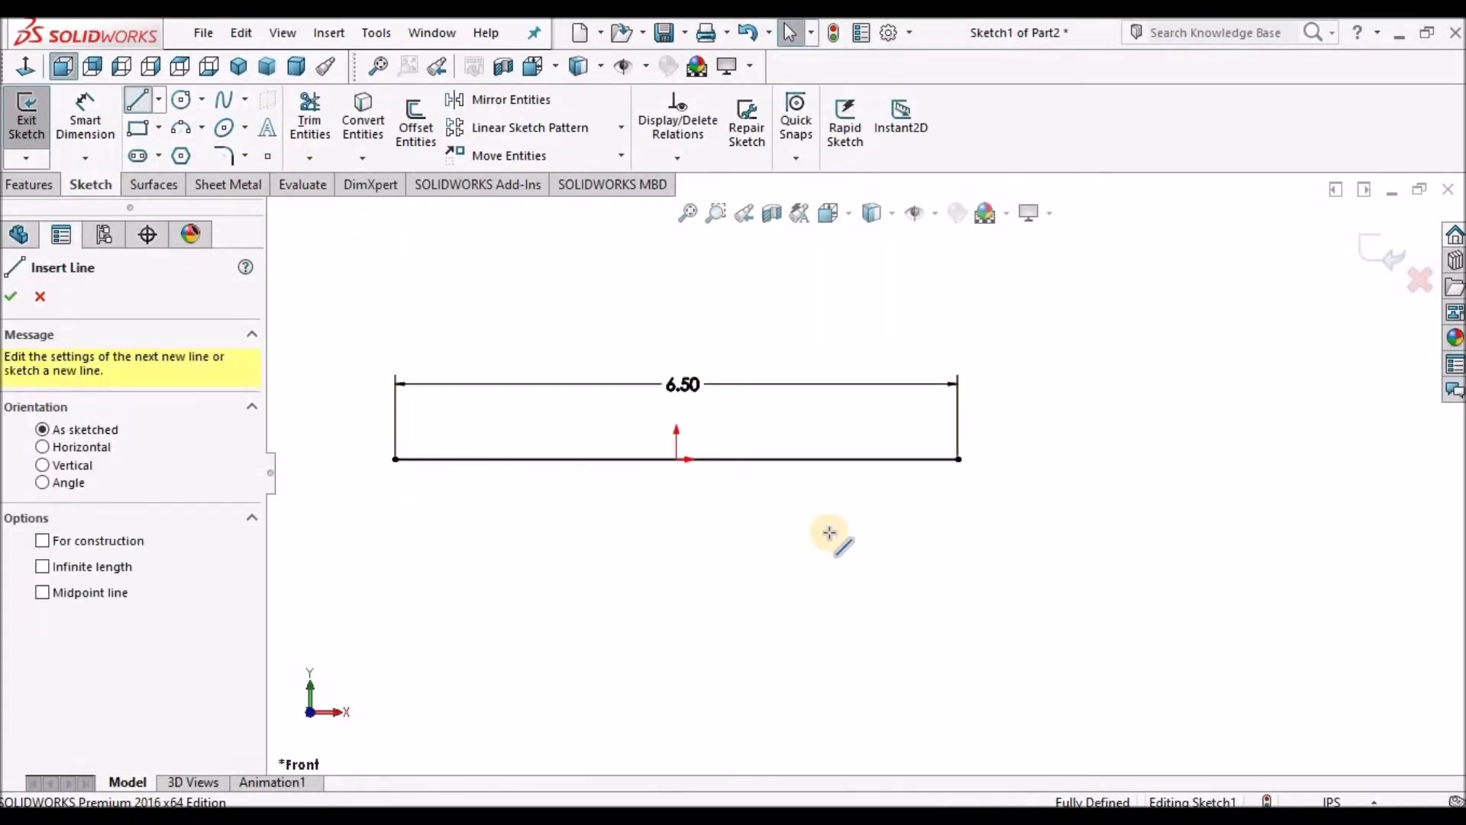
pyautogui.scroll(3, 832, 535)
pyautogui.scroll(-2, 618, 481)
pyautogui.click(611, 460)
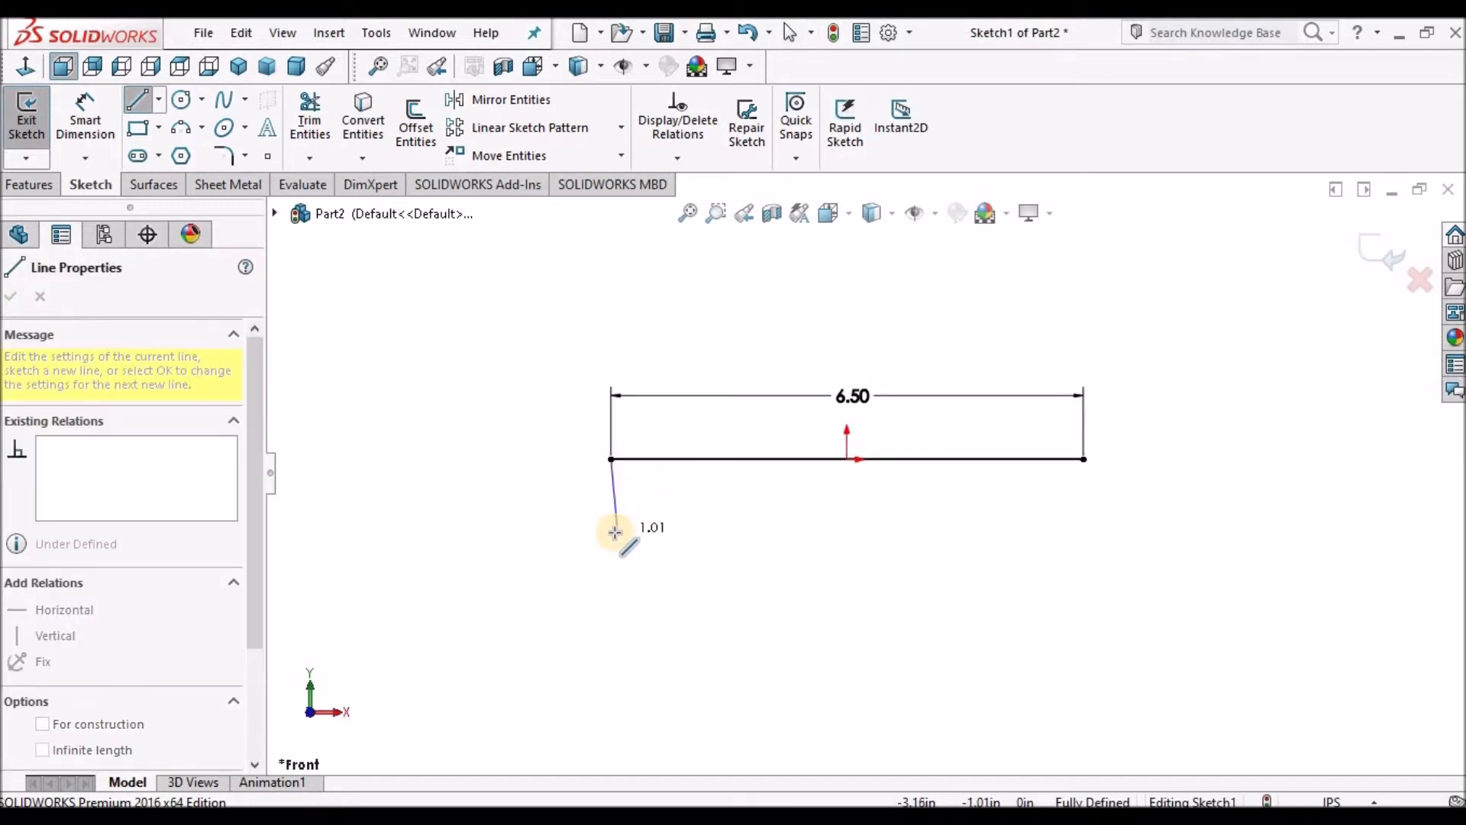
pyautogui.click(612, 533)
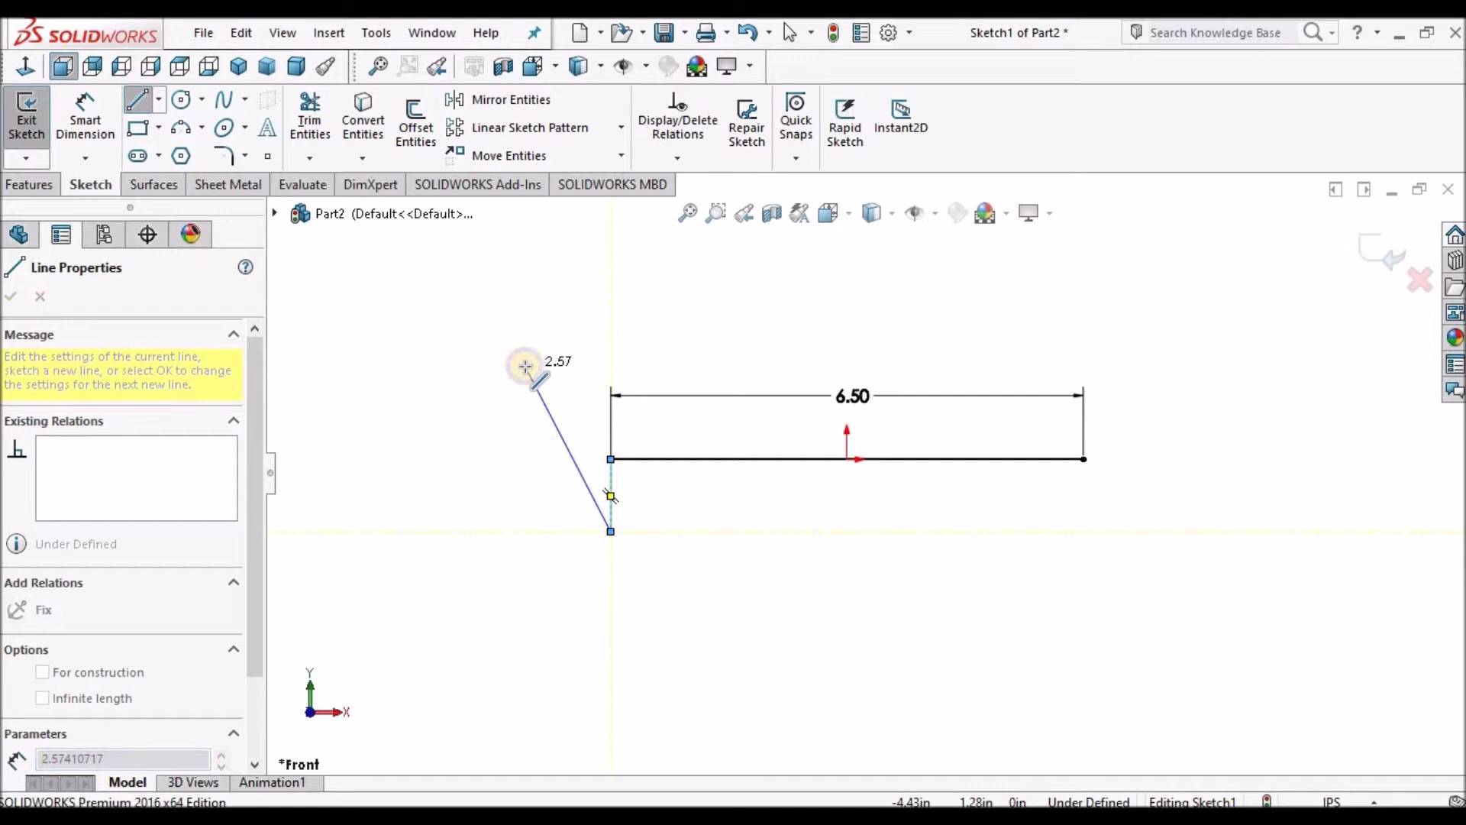
pyautogui.rightClick(525, 370)
pyautogui.click(597, 422)
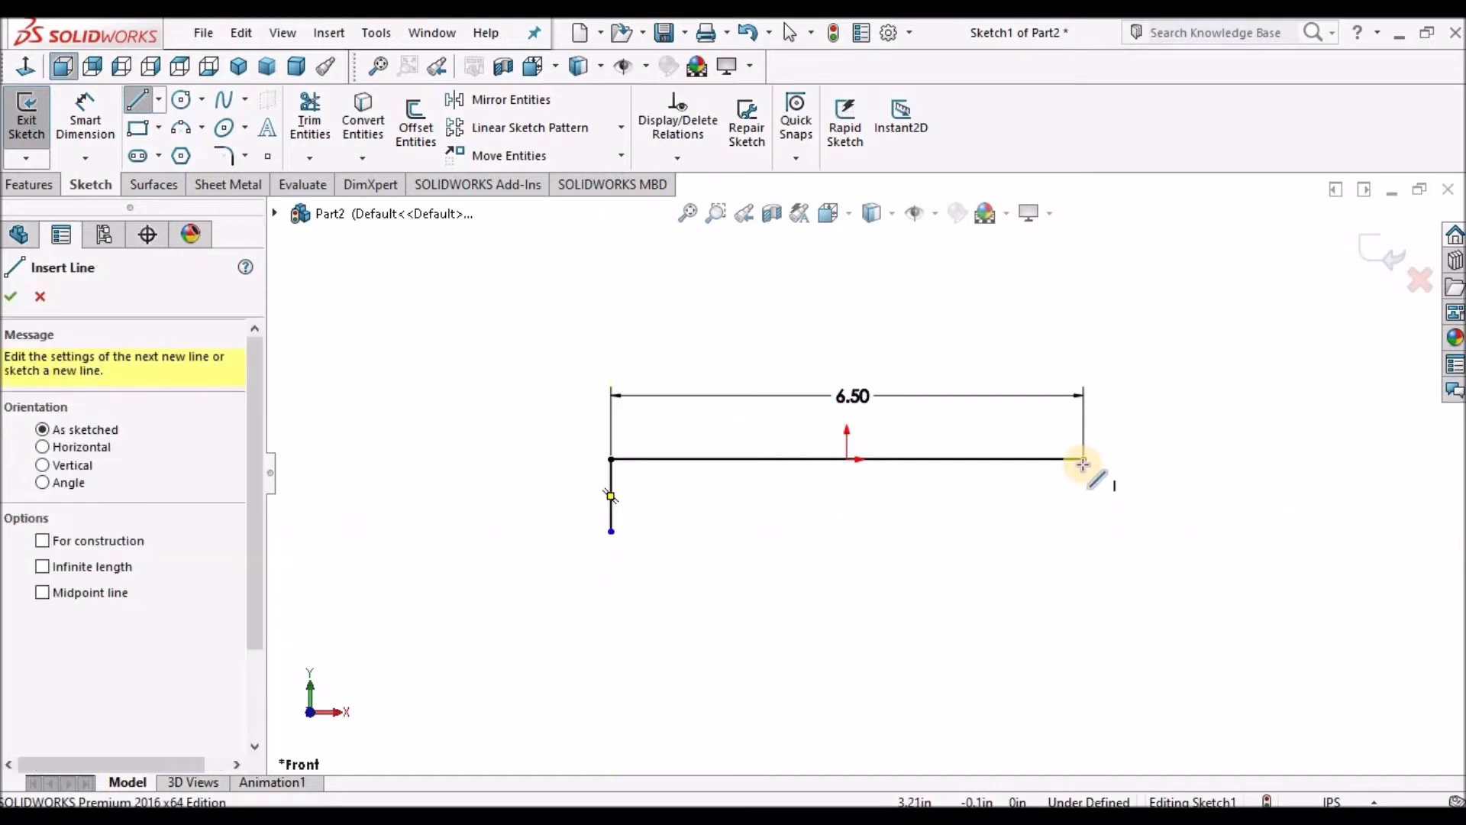
# Draw a vertical line about 1 in down from the horizontal line's right end and exit the Line tool.
pyautogui.click(1084, 463)
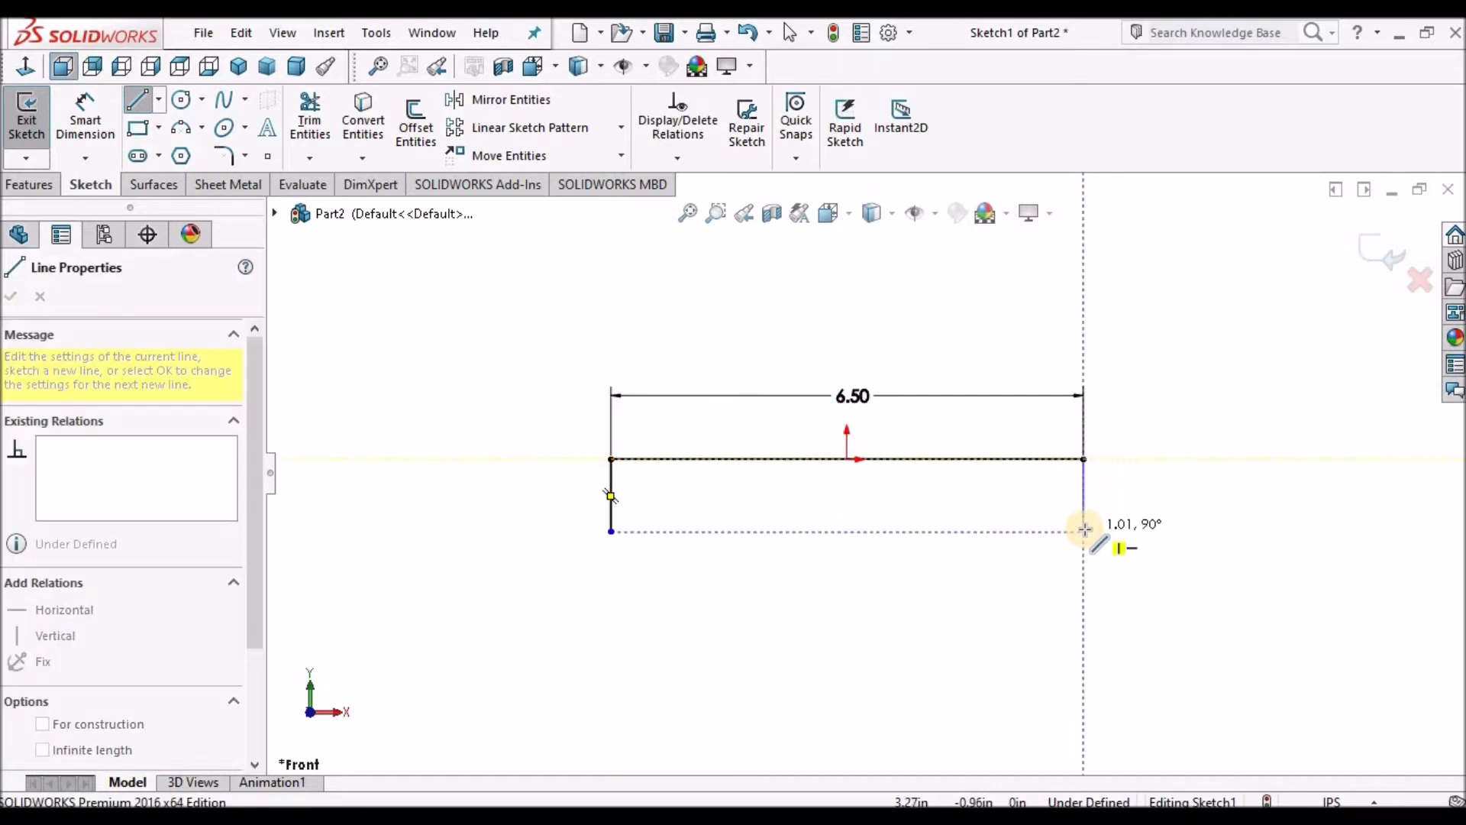
pyautogui.click(1080, 530)
pyautogui.rightClick(1006, 259)
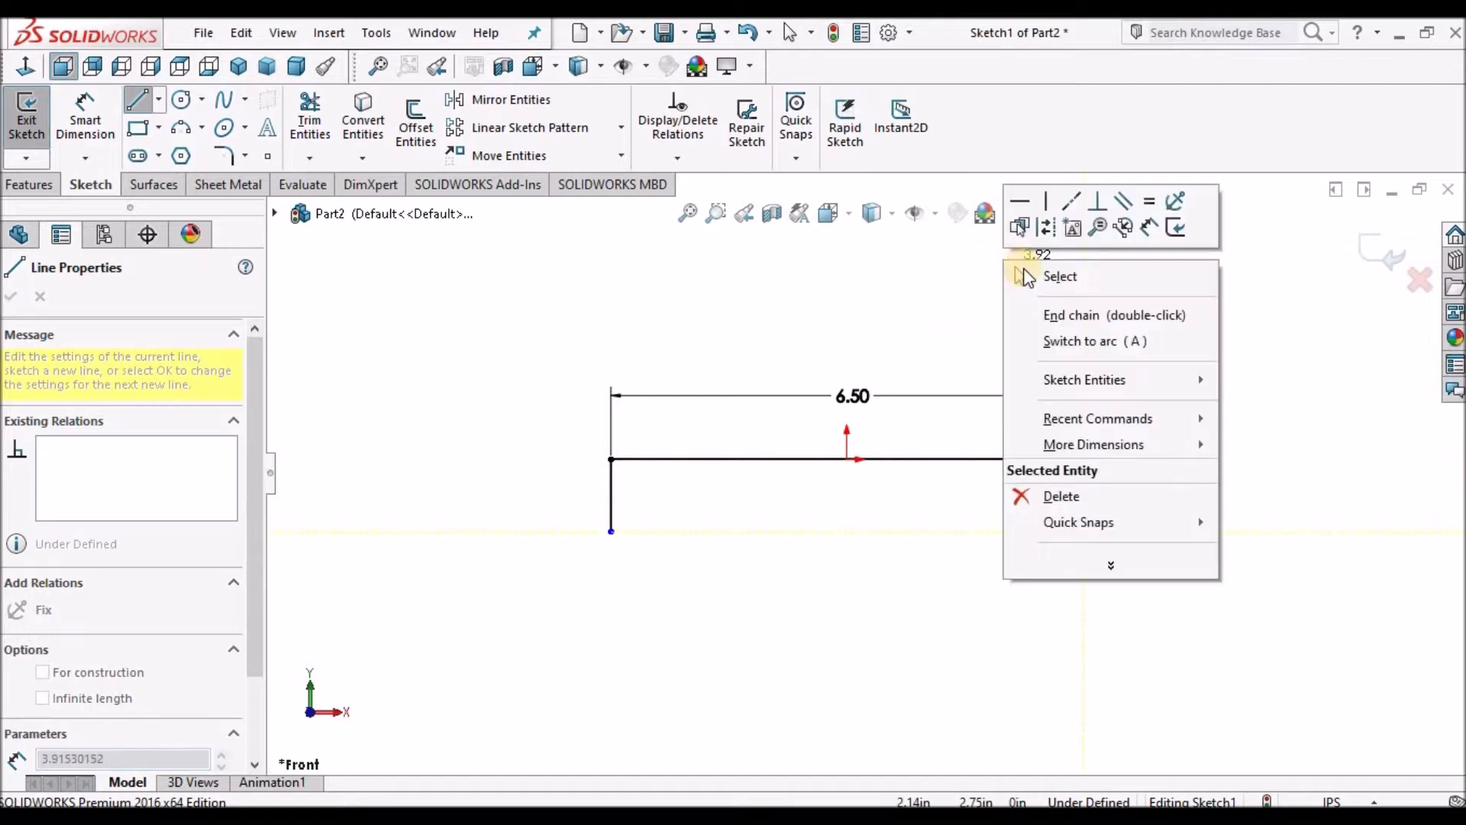
pyautogui.click(1047, 281)
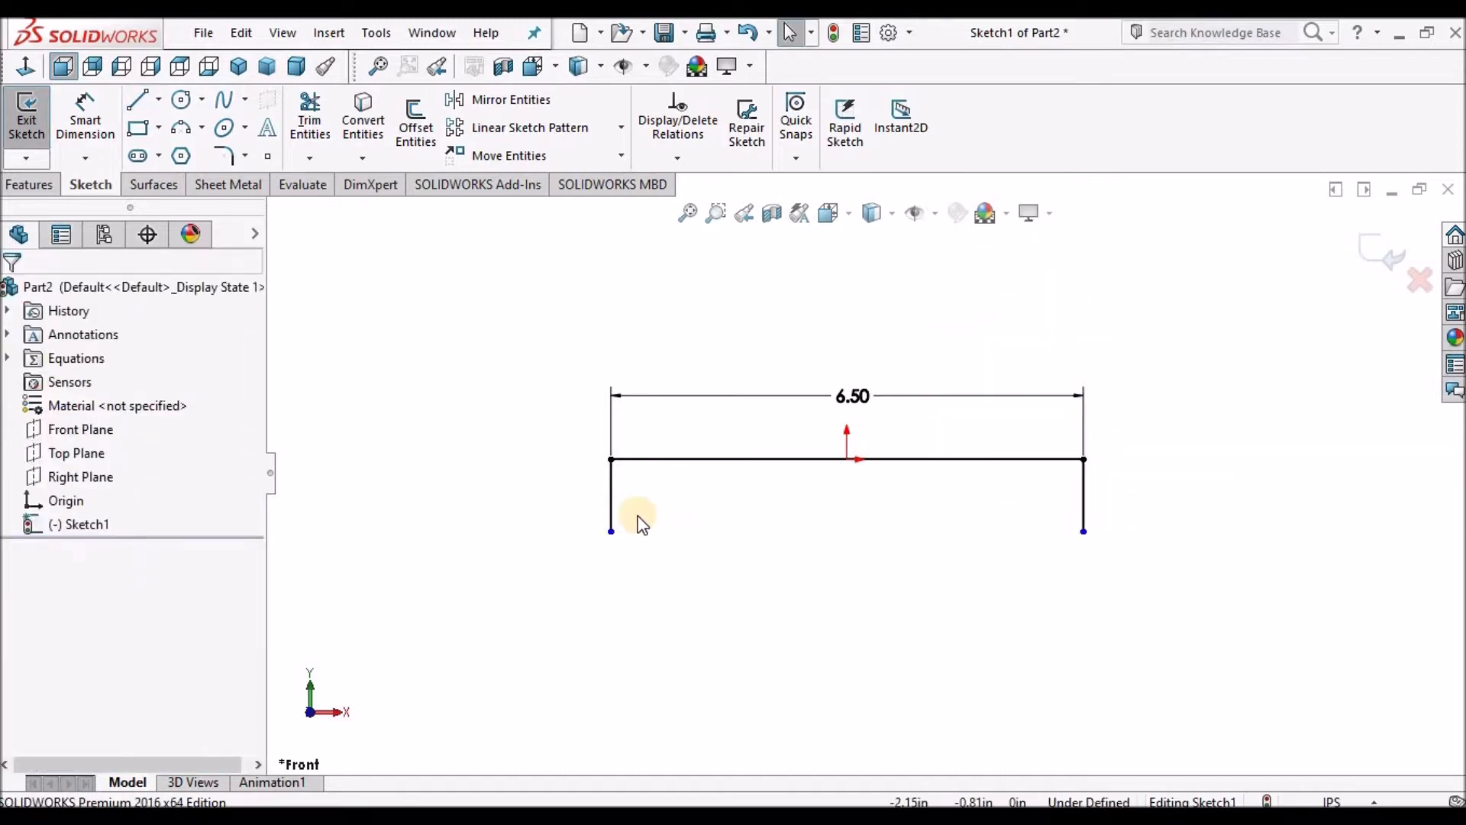
pyautogui.scroll(-2, 628, 503)
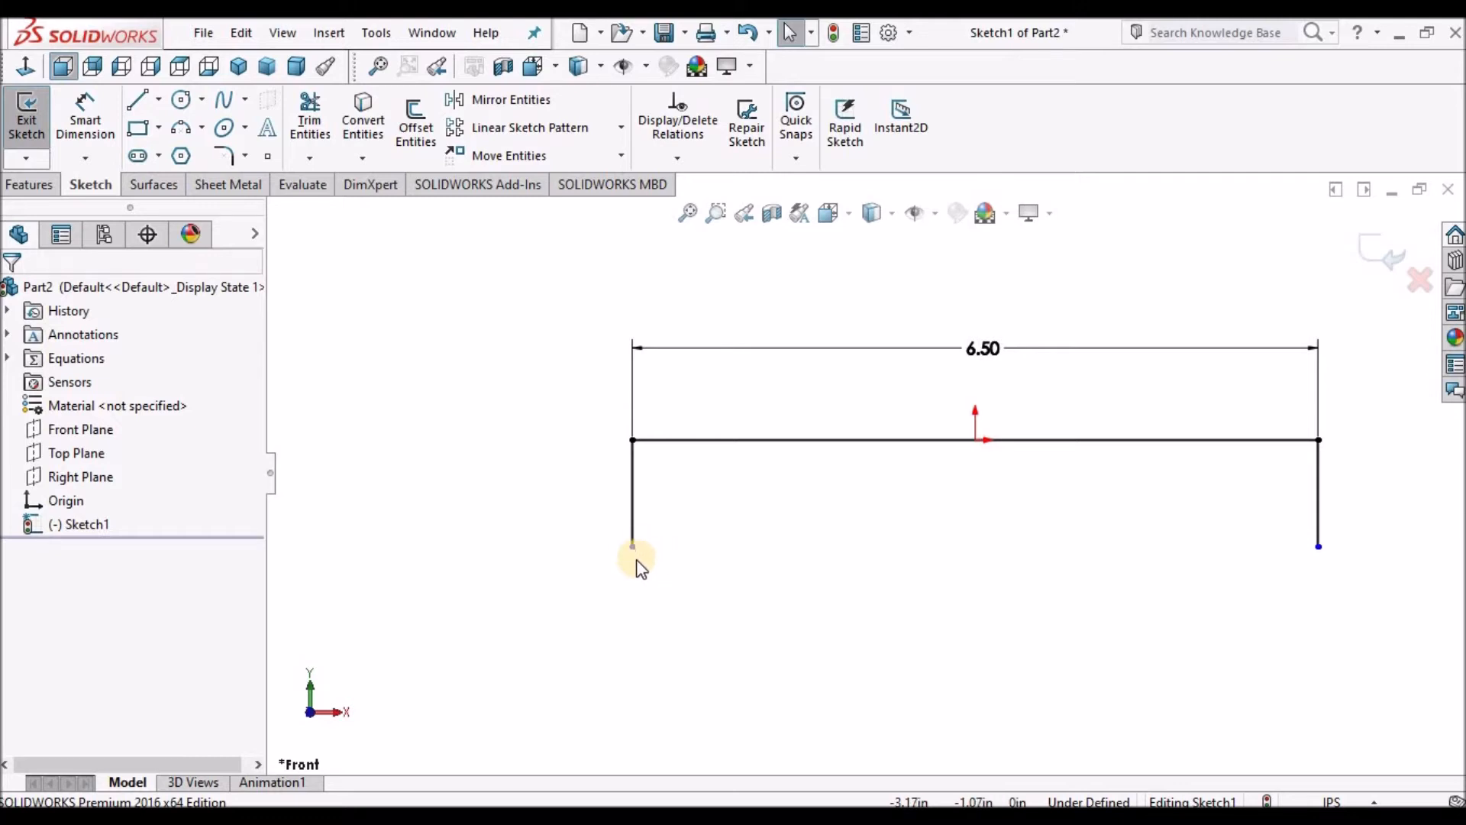
# Dimension the left vertical line's length as 1 in.
pyautogui.scroll(-2, 646, 557)
pyautogui.scroll(4, 949, 468)
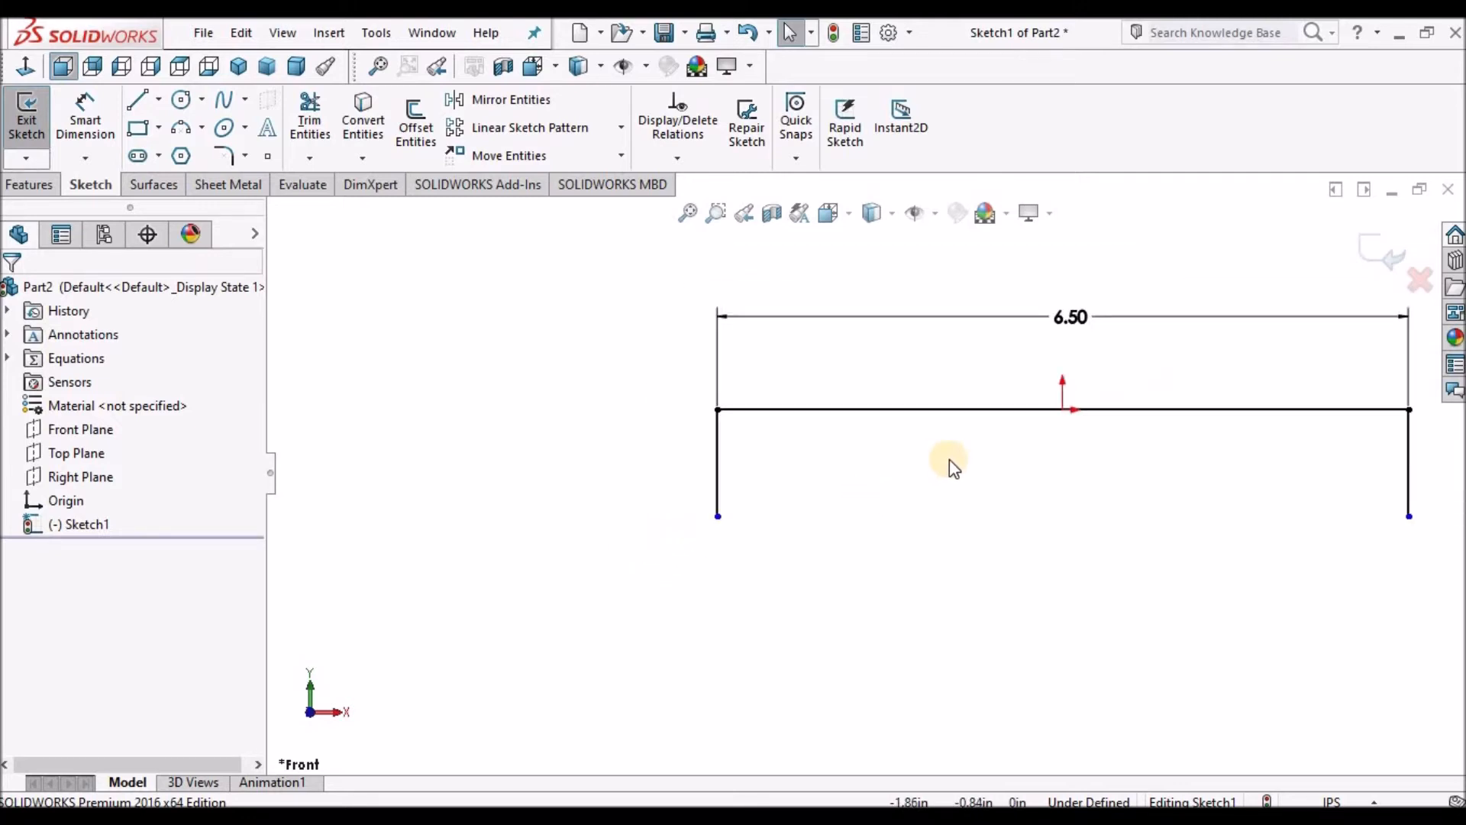
pyautogui.scroll(-2, 1111, 458)
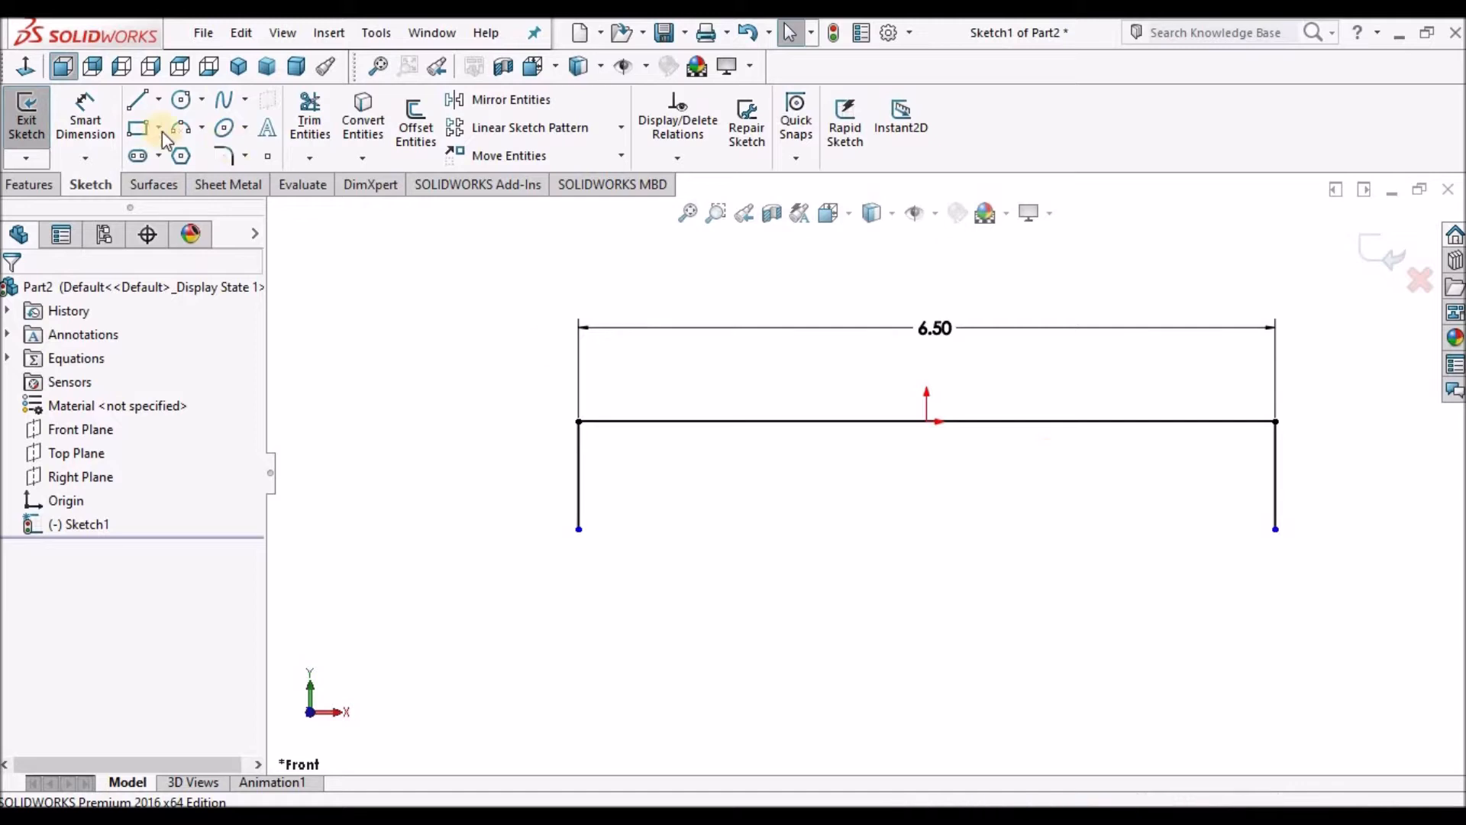
pyautogui.click(96, 120)
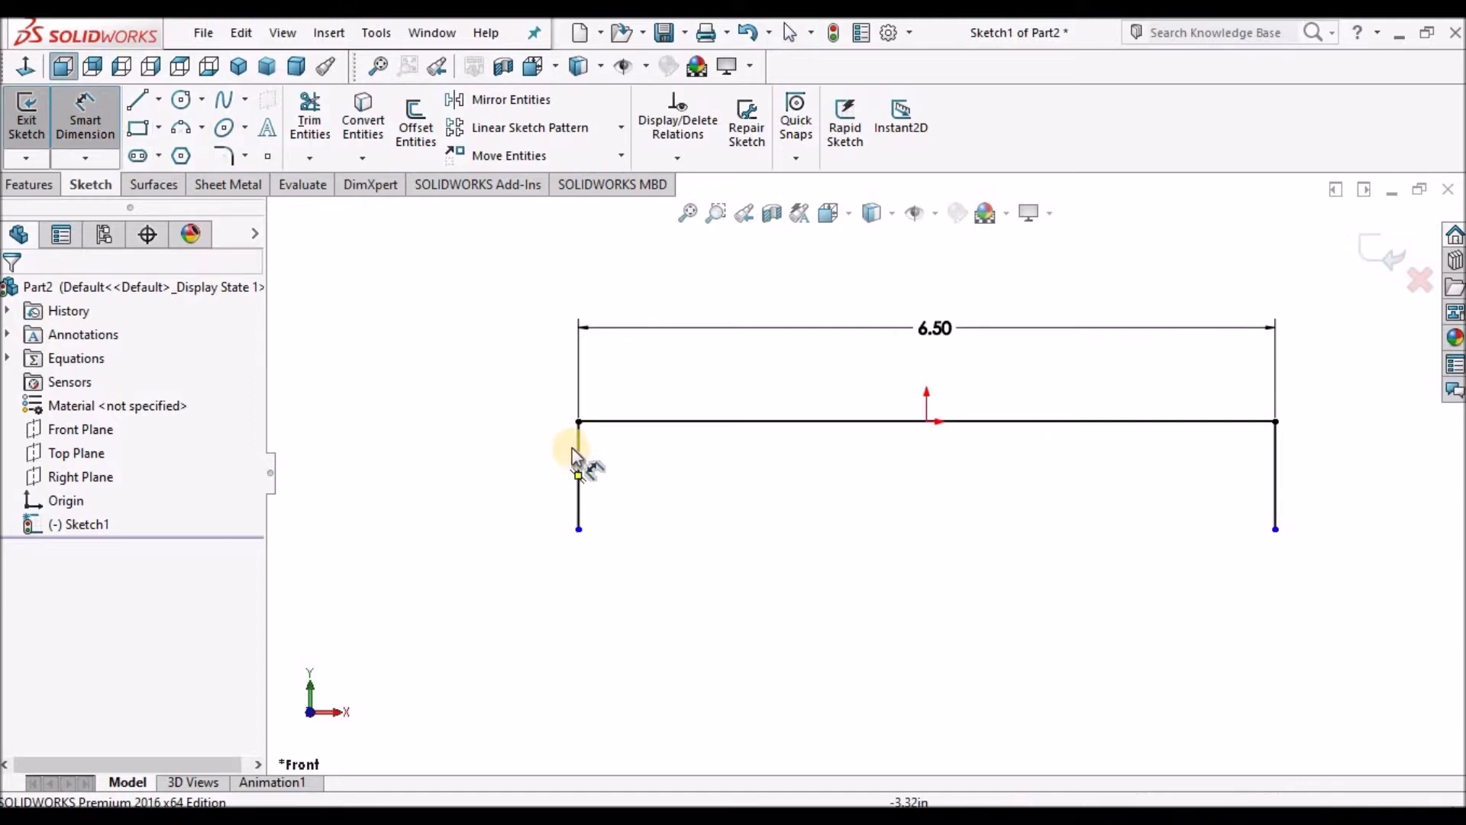
pyautogui.click(489, 447)
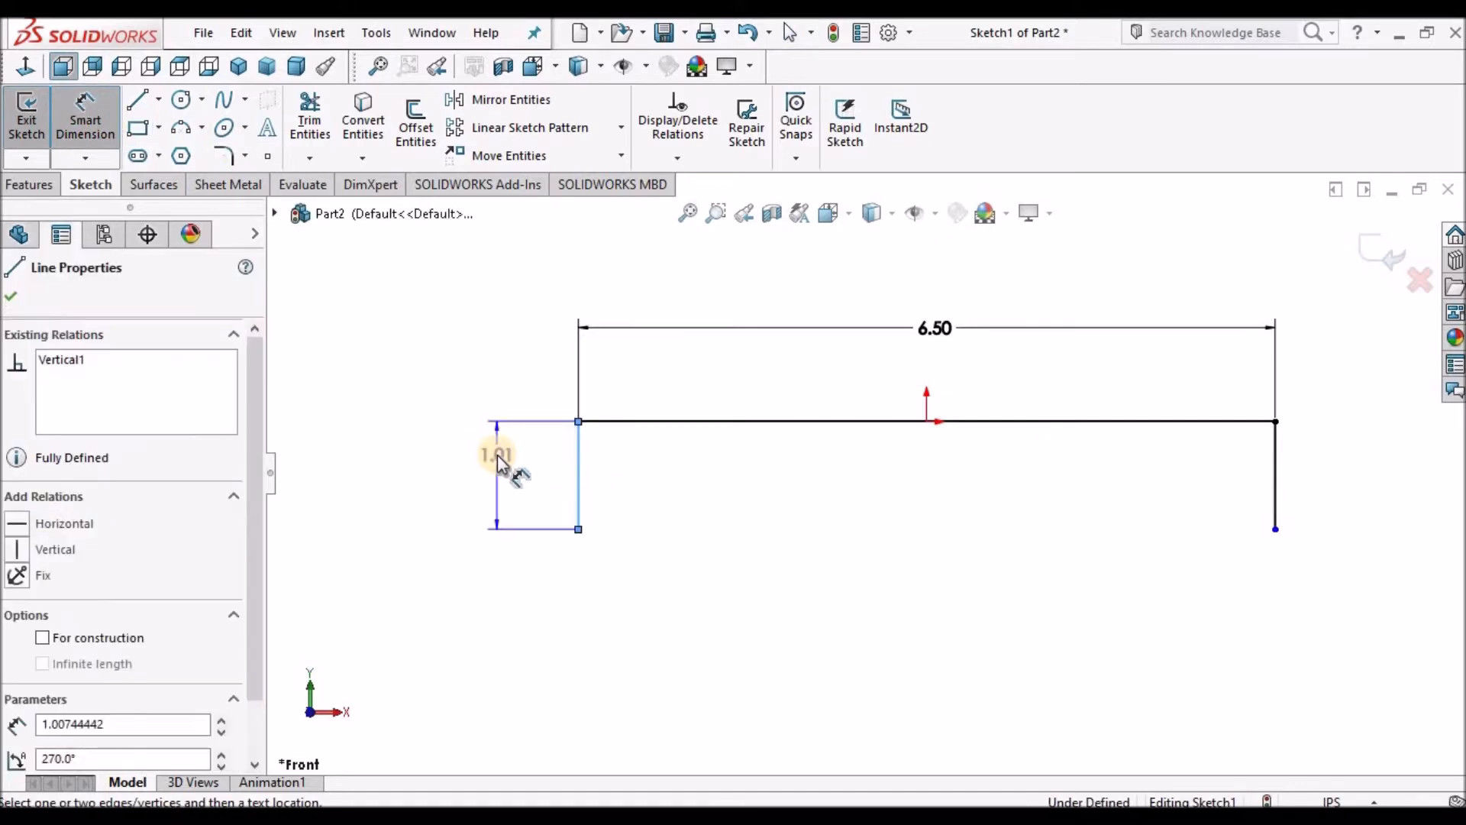
pyautogui.click(497, 455)
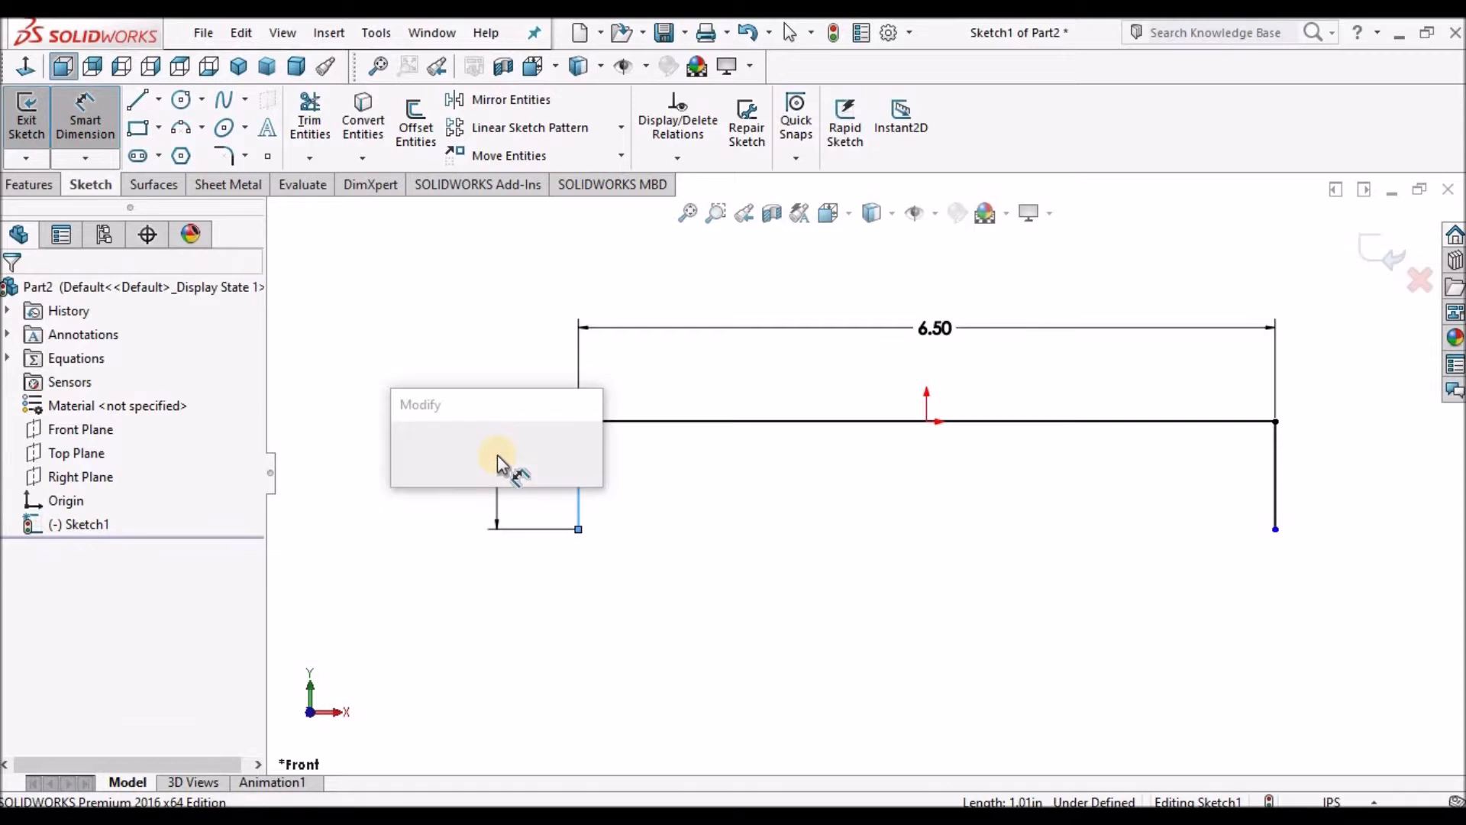
pyautogui.write('1')
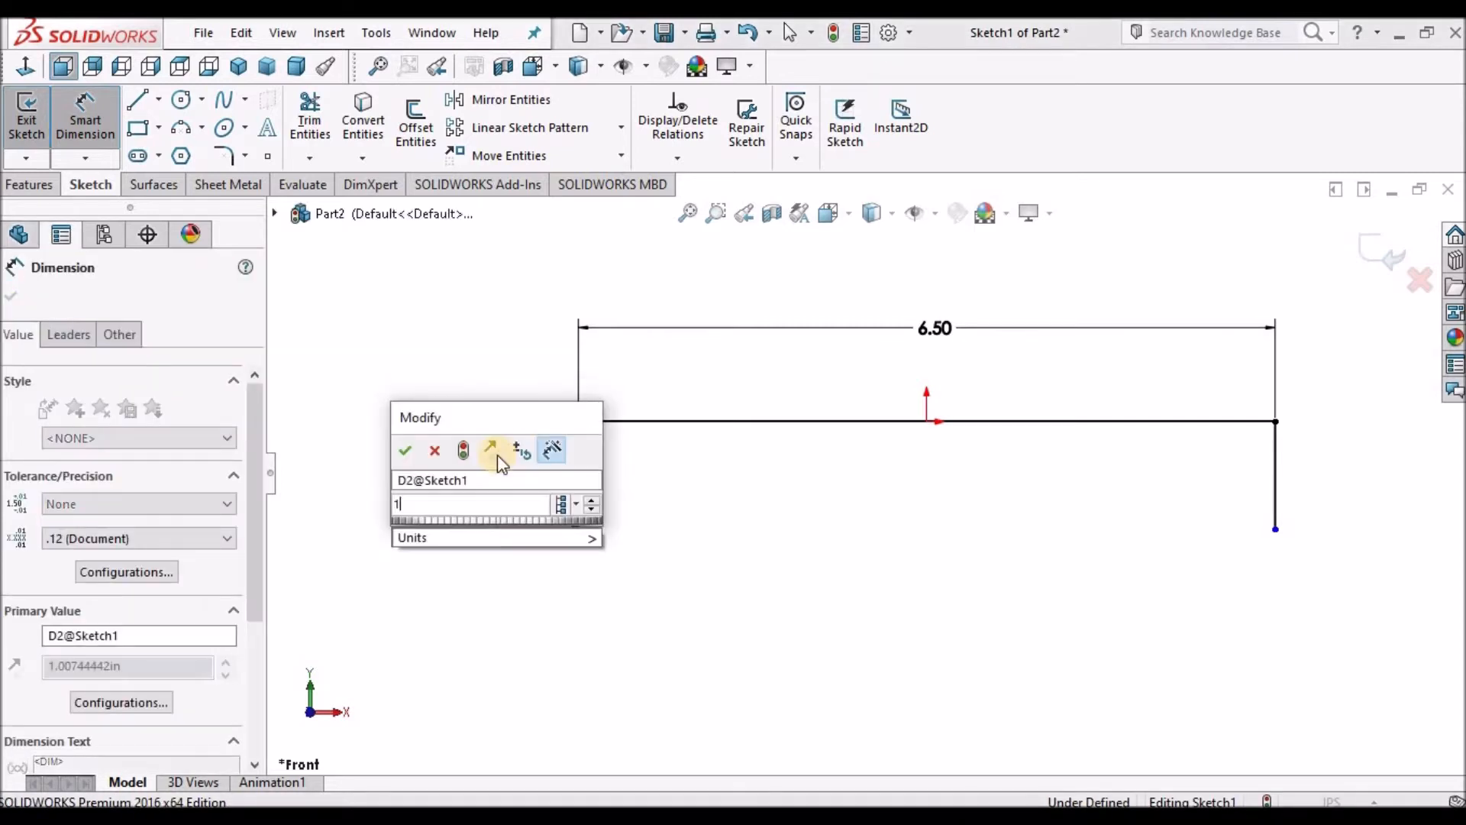
pyautogui.click(406, 451)
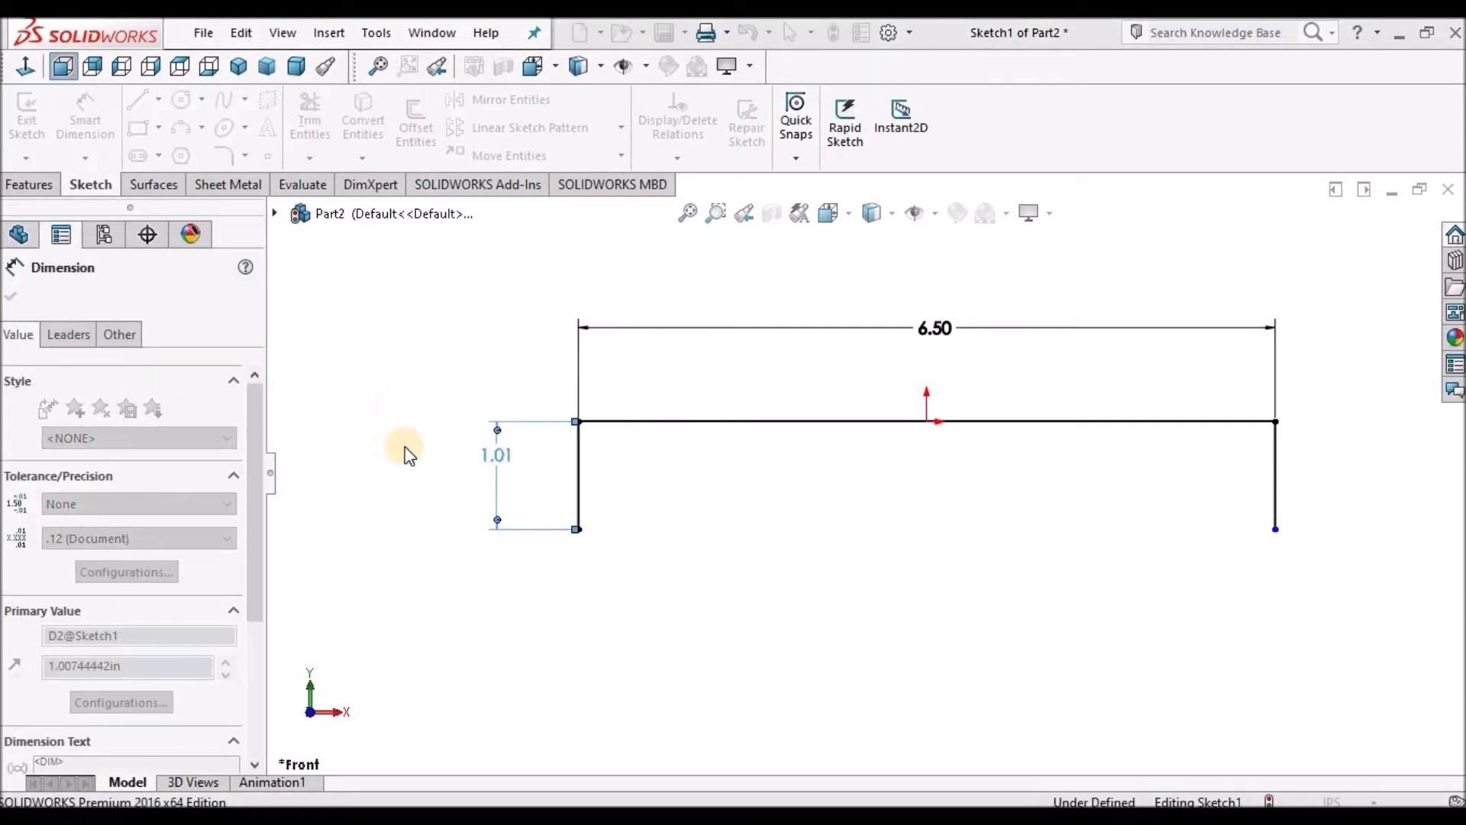
# Add an Equal relation between the left and right vertical lines.
pyautogui.click(599, 584)
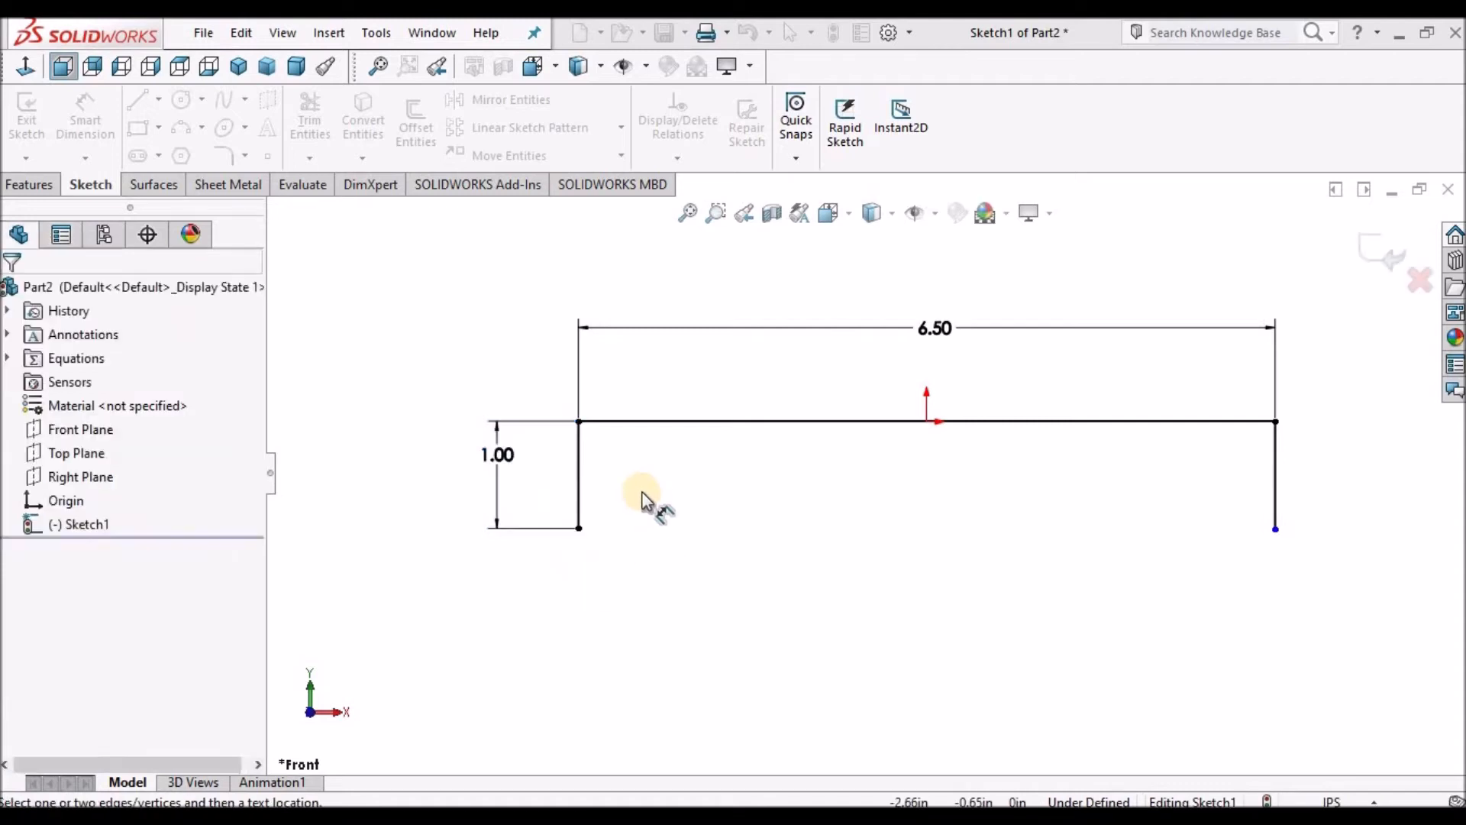
pyautogui.scroll(-1, 644, 498)
pyautogui.scroll(2, 862, 470)
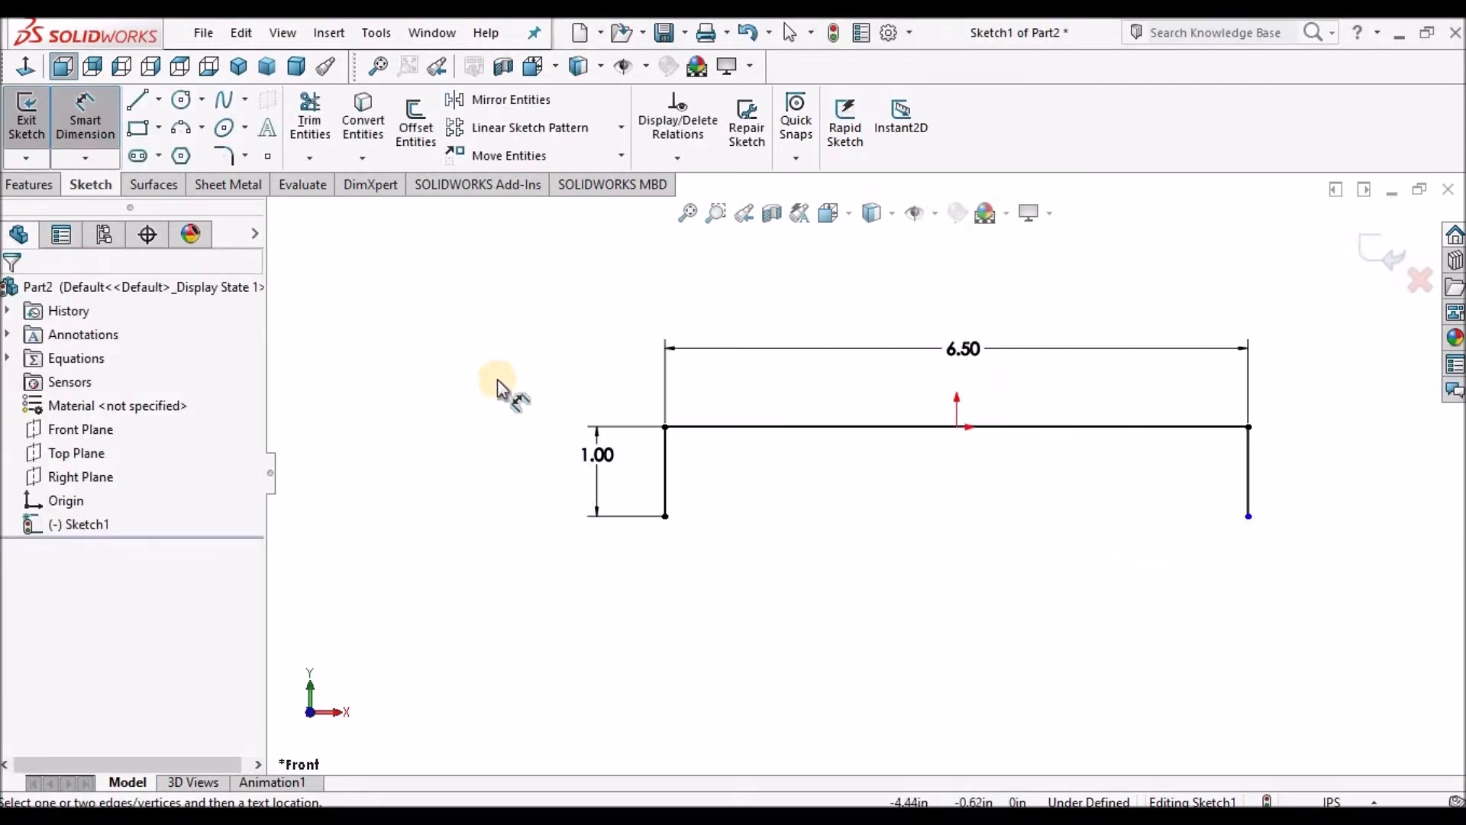
pyautogui.rightClick(496, 386)
pyautogui.click(536, 449)
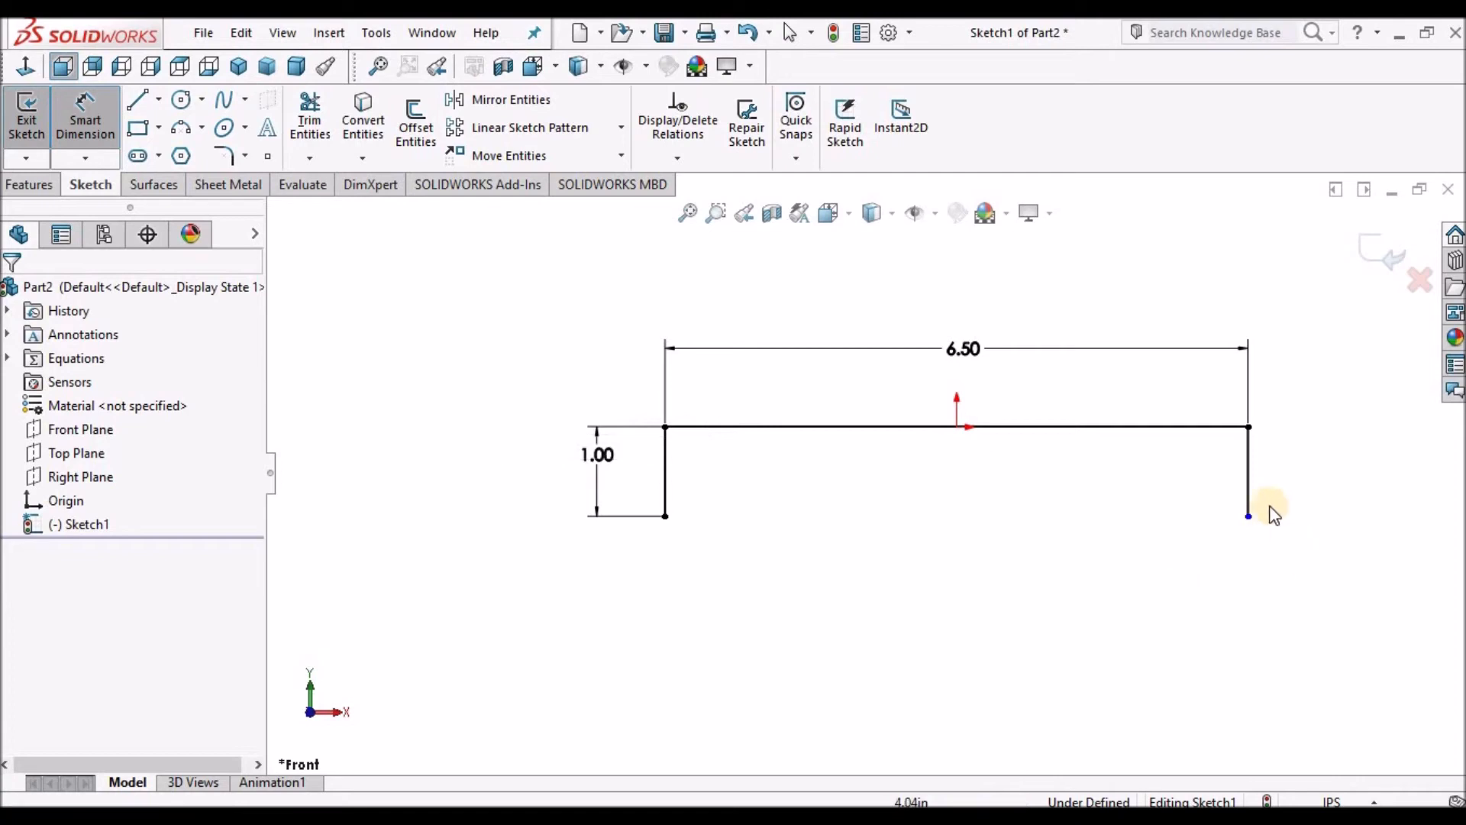
pyautogui.click(1245, 442)
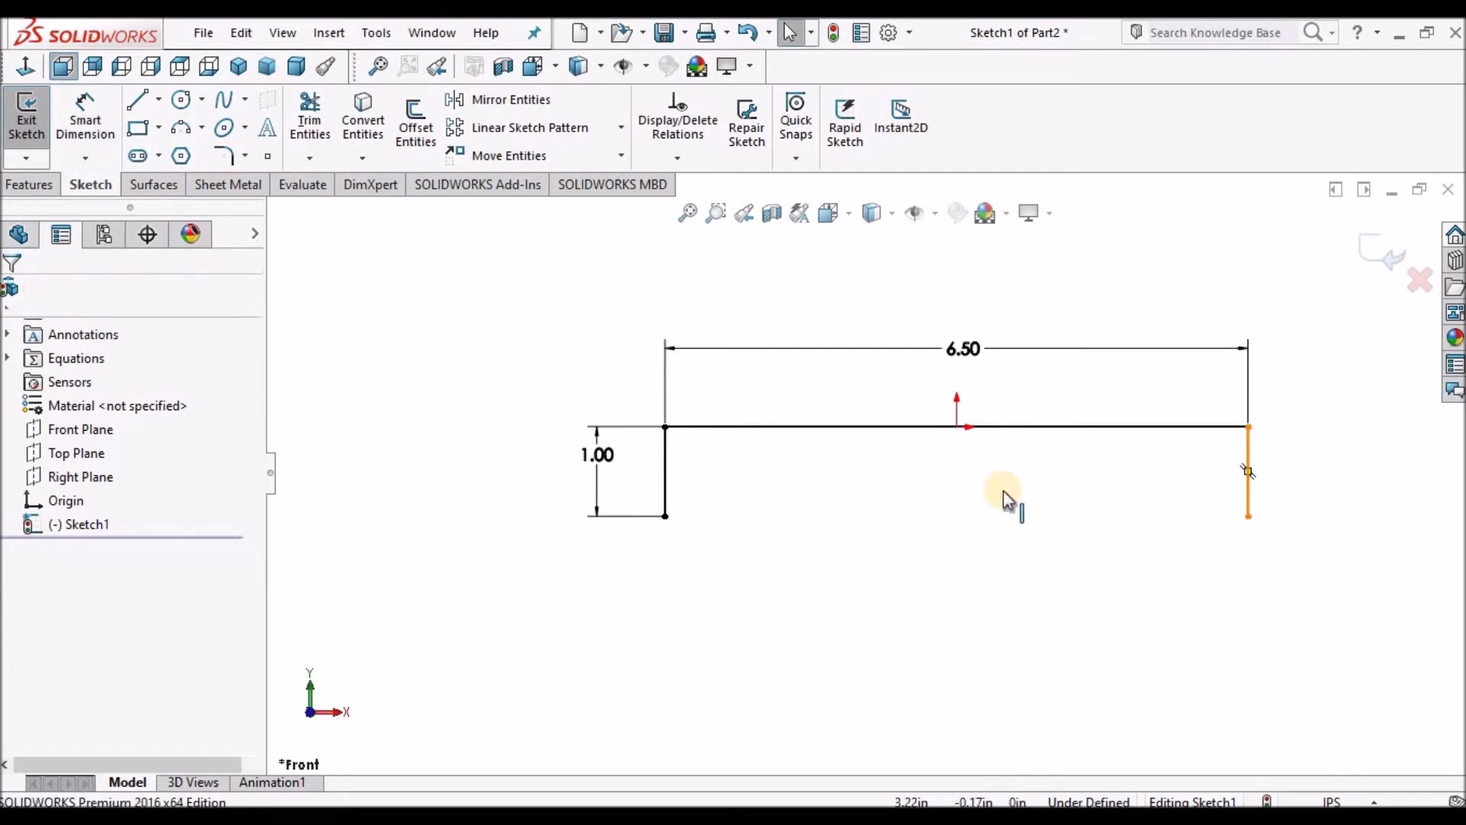
pyautogui.keyDown('ctrl'); pyautogui.click(666, 450); pyautogui.keyUp('ctrl')
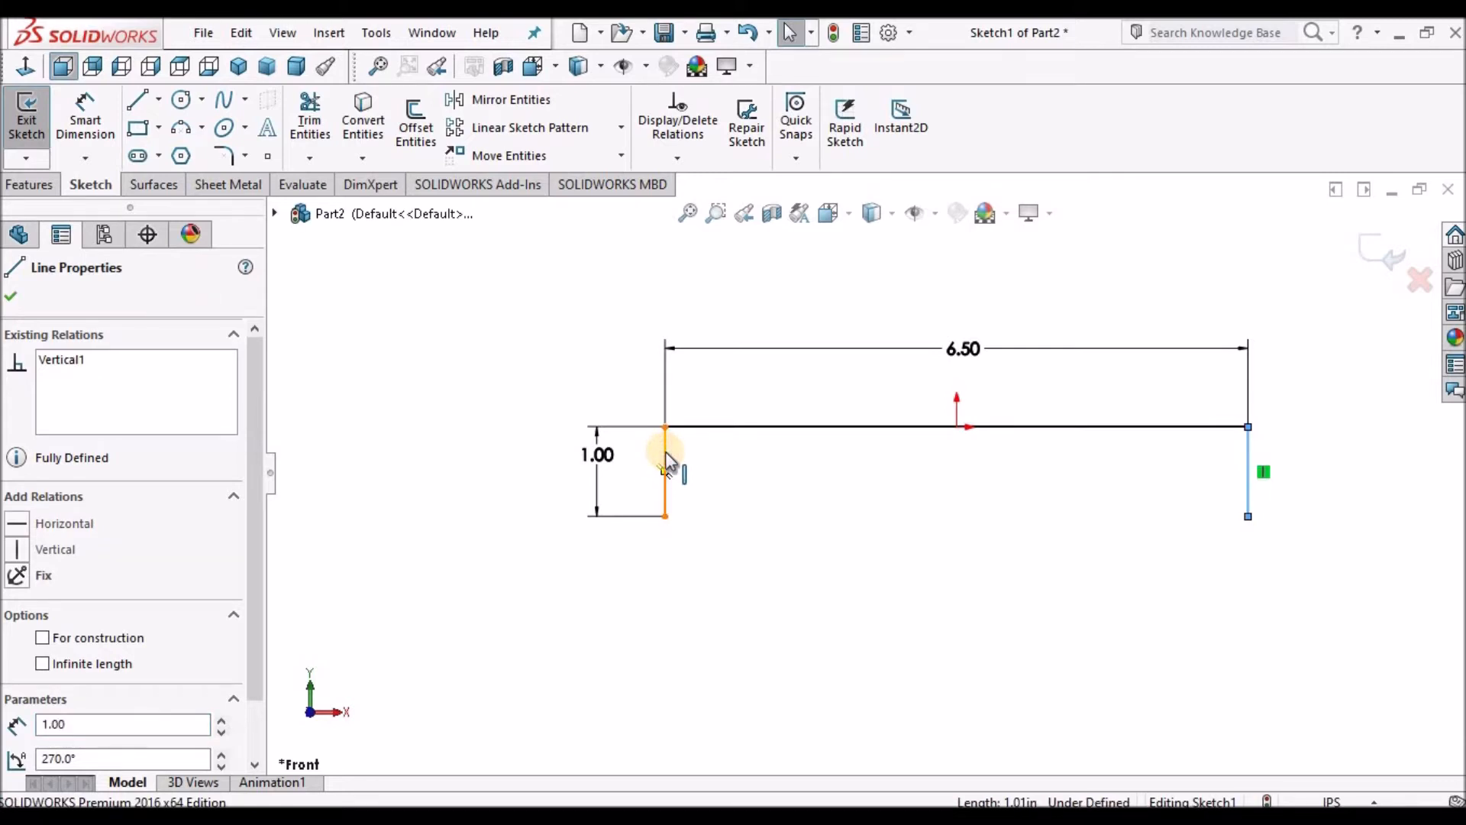
pyautogui.scroll(-2, 264, 694)
pyautogui.click(17, 660)
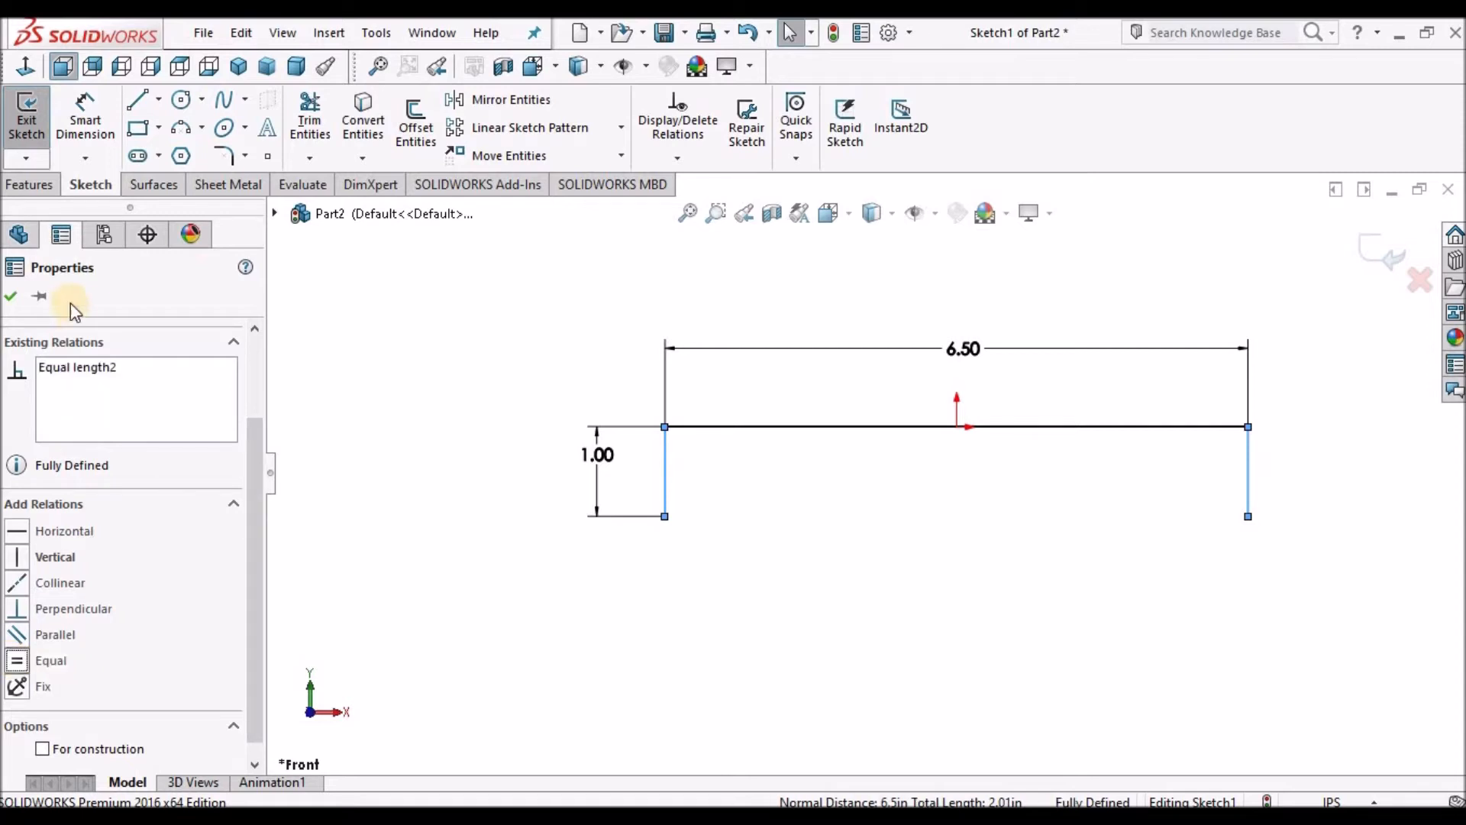
pyautogui.click(10, 298)
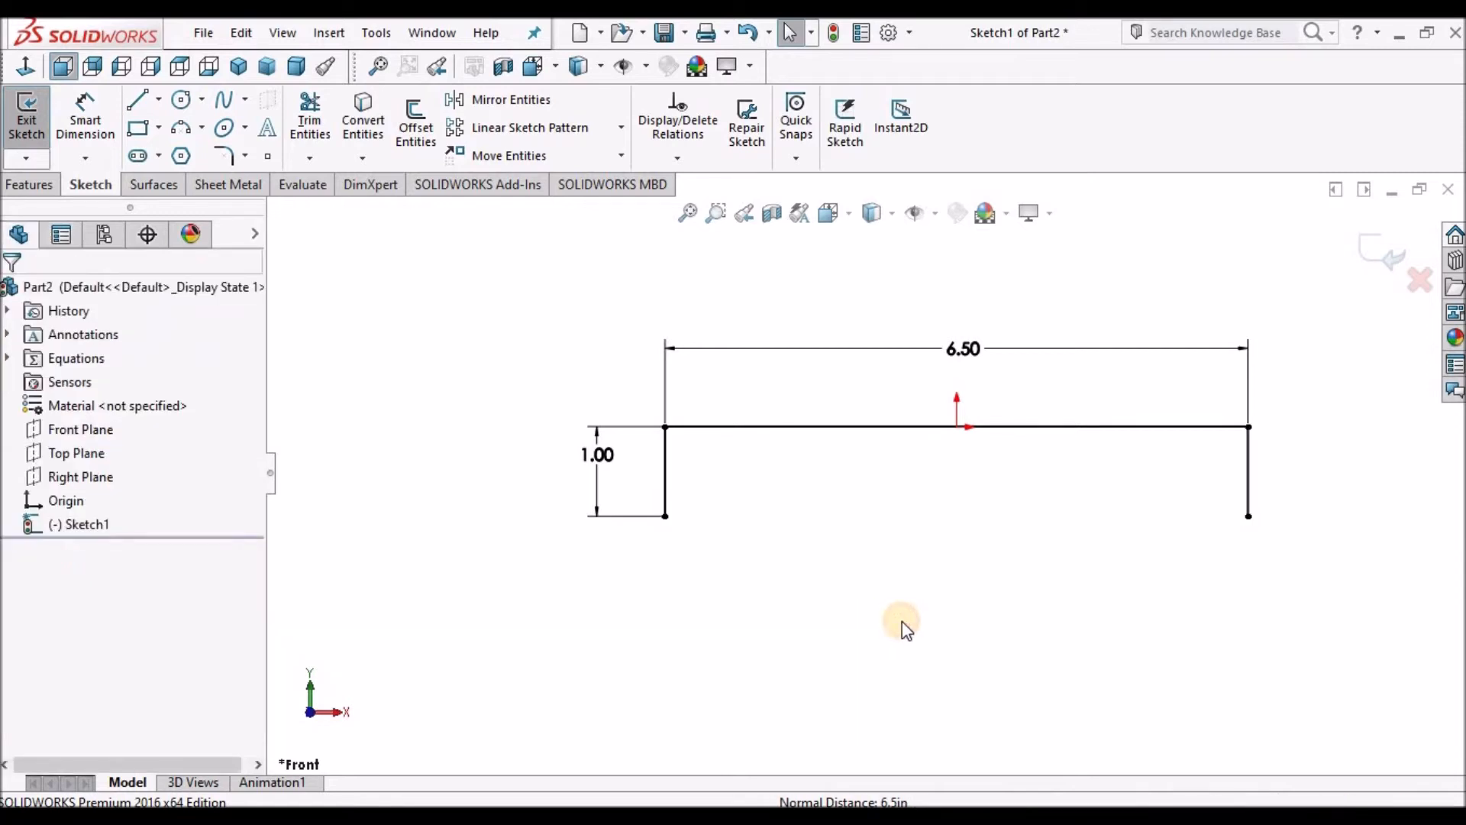
# Draw a slanted line about 2 in long from the left vertical line's bottom end down and to the right.
pyautogui.scroll(2, 904, 621)
pyautogui.scroll(-1, 1079, 469)
pyautogui.scroll(-2, 1069, 518)
pyautogui.scroll(2, 760, 463)
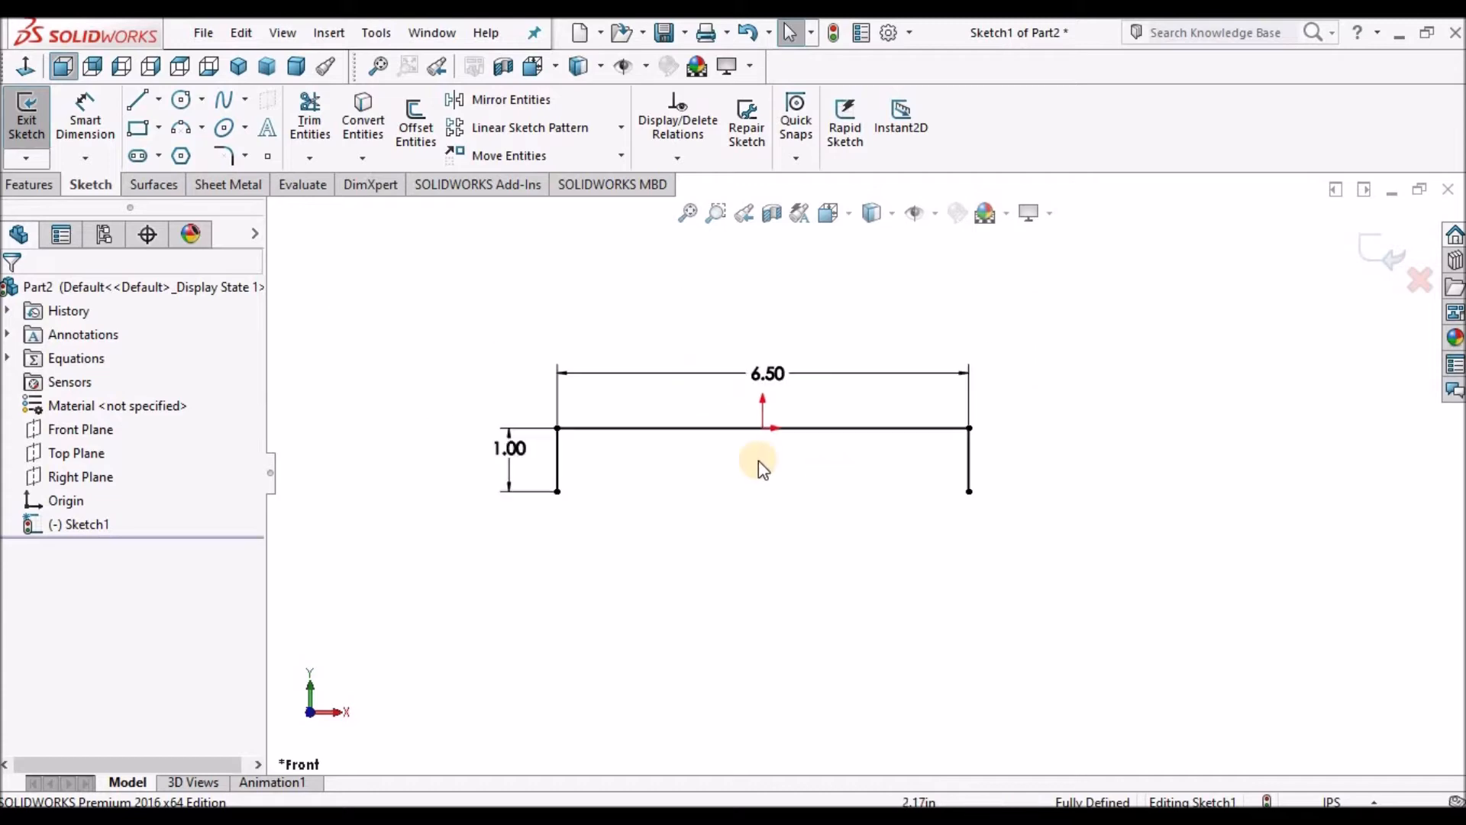
pyautogui.scroll(-2, 760, 483)
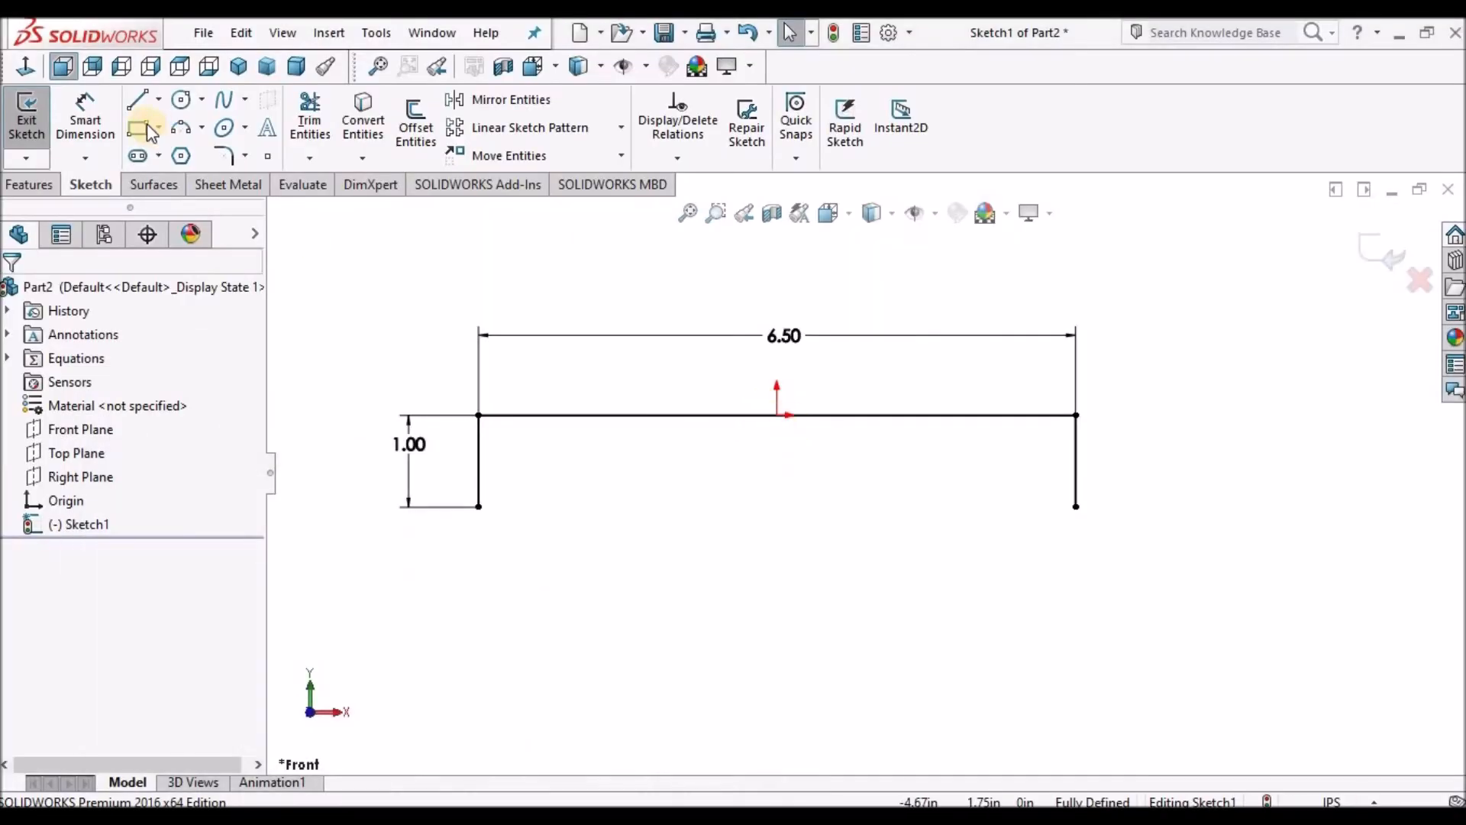
pyautogui.click(142, 104)
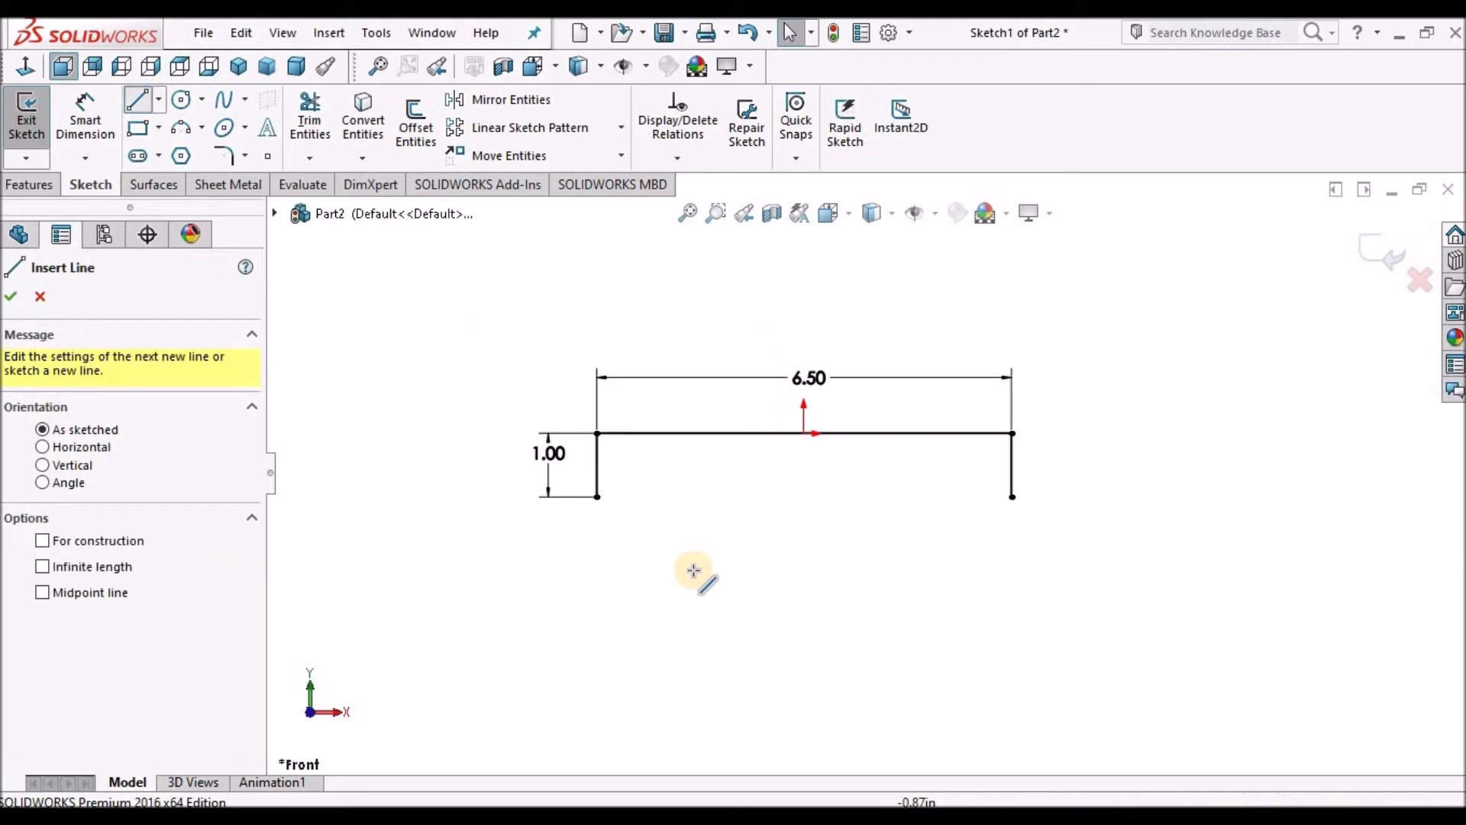
pyautogui.click(575, 452)
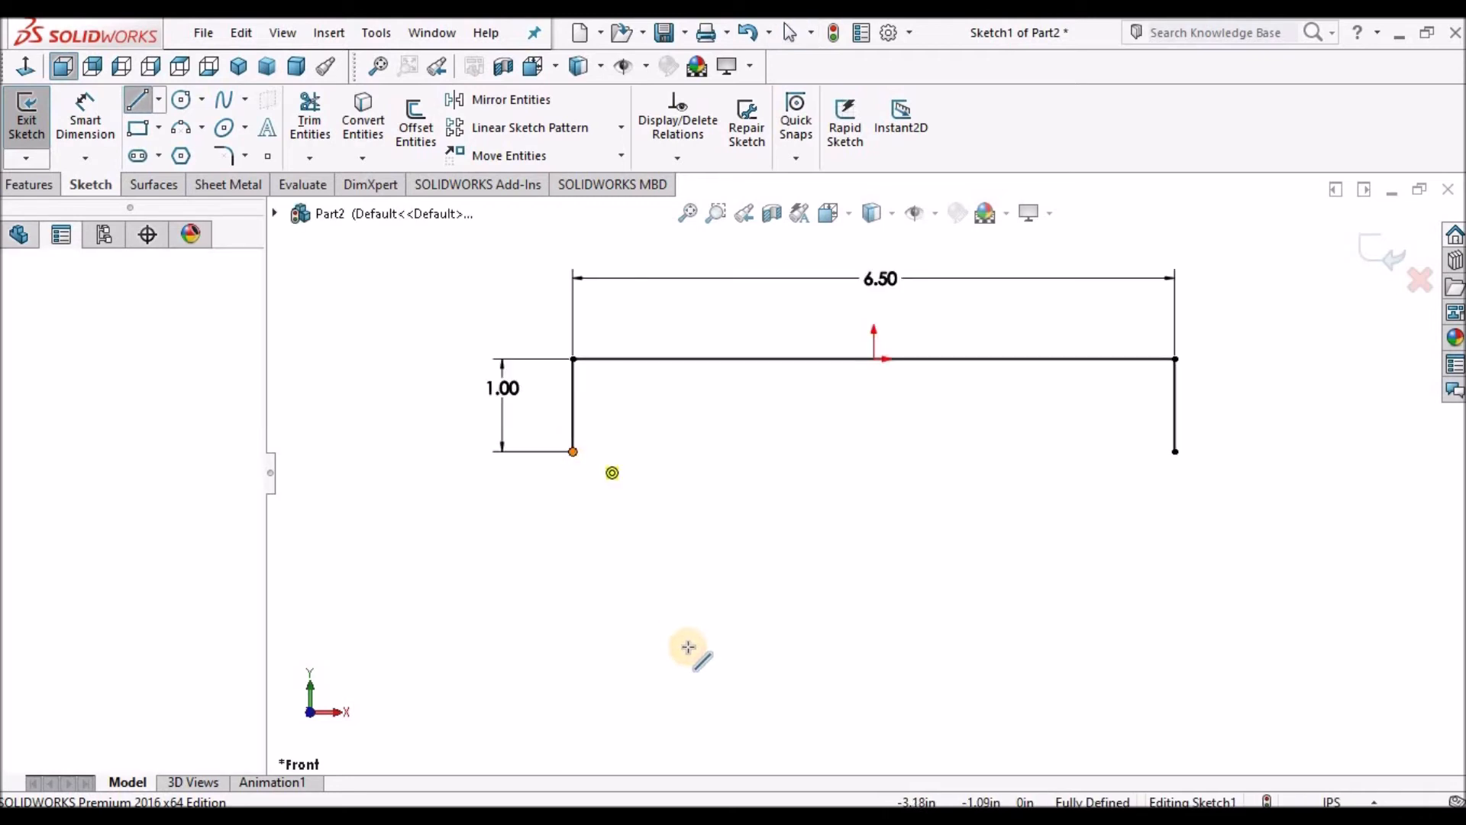
pyautogui.click(720, 662)
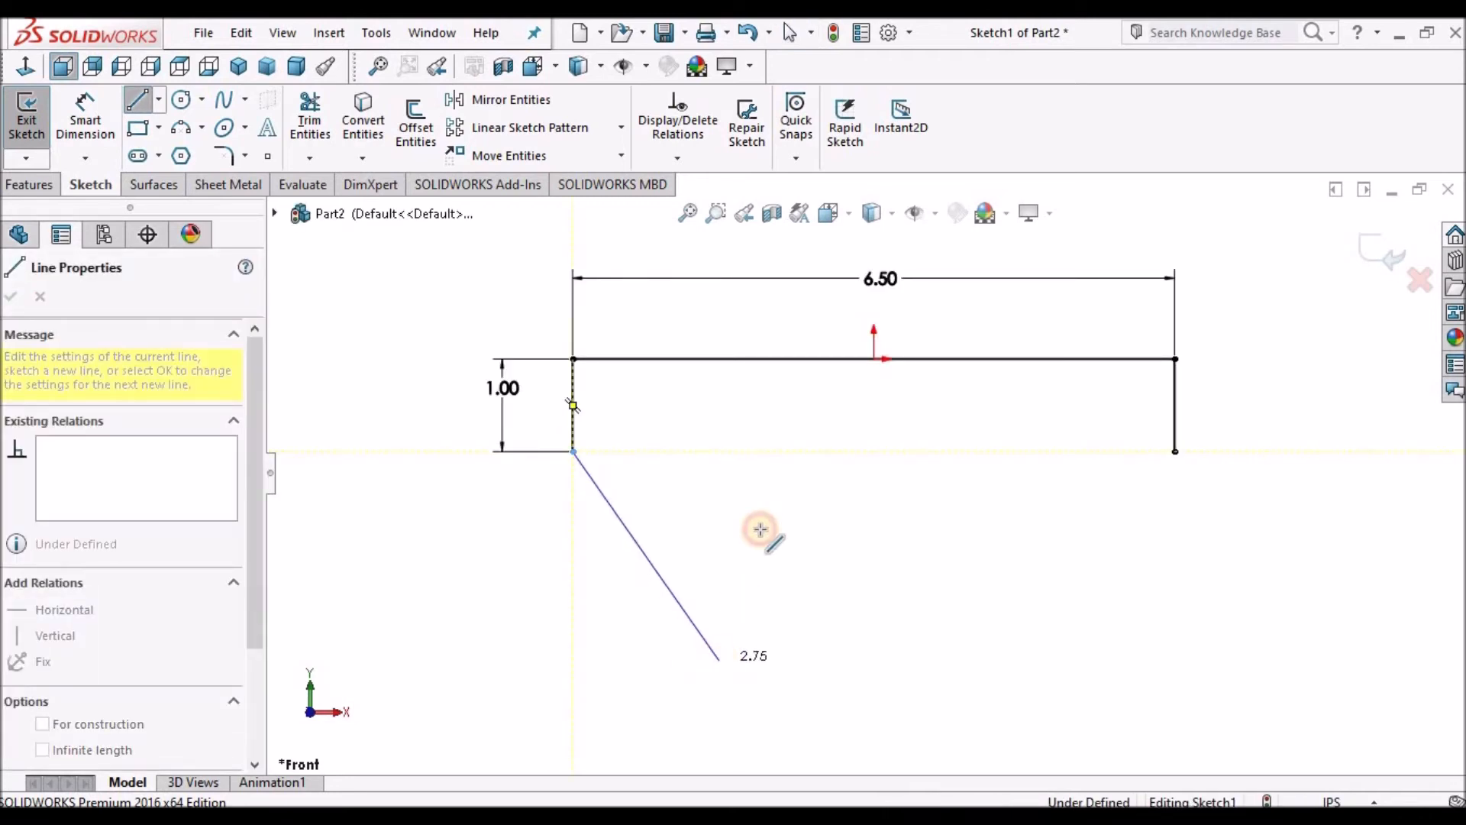
pyautogui.rightClick(771, 480)
pyautogui.click(825, 536)
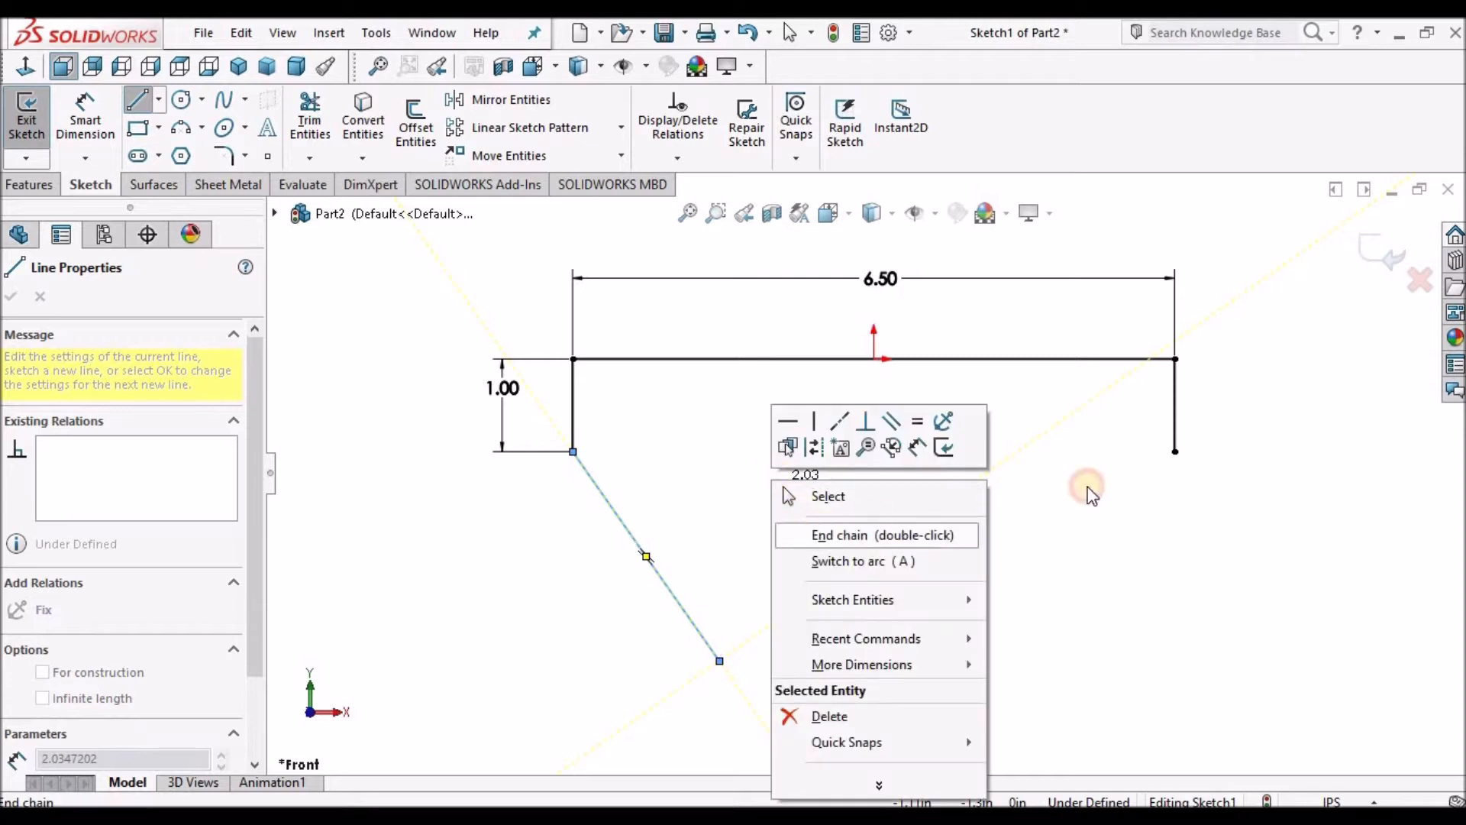
# Draw a slanted line about 2.3 in long from the right vertical line's bottom end down and to the left, then exit the Line tool.
pyautogui.click(1174, 452)
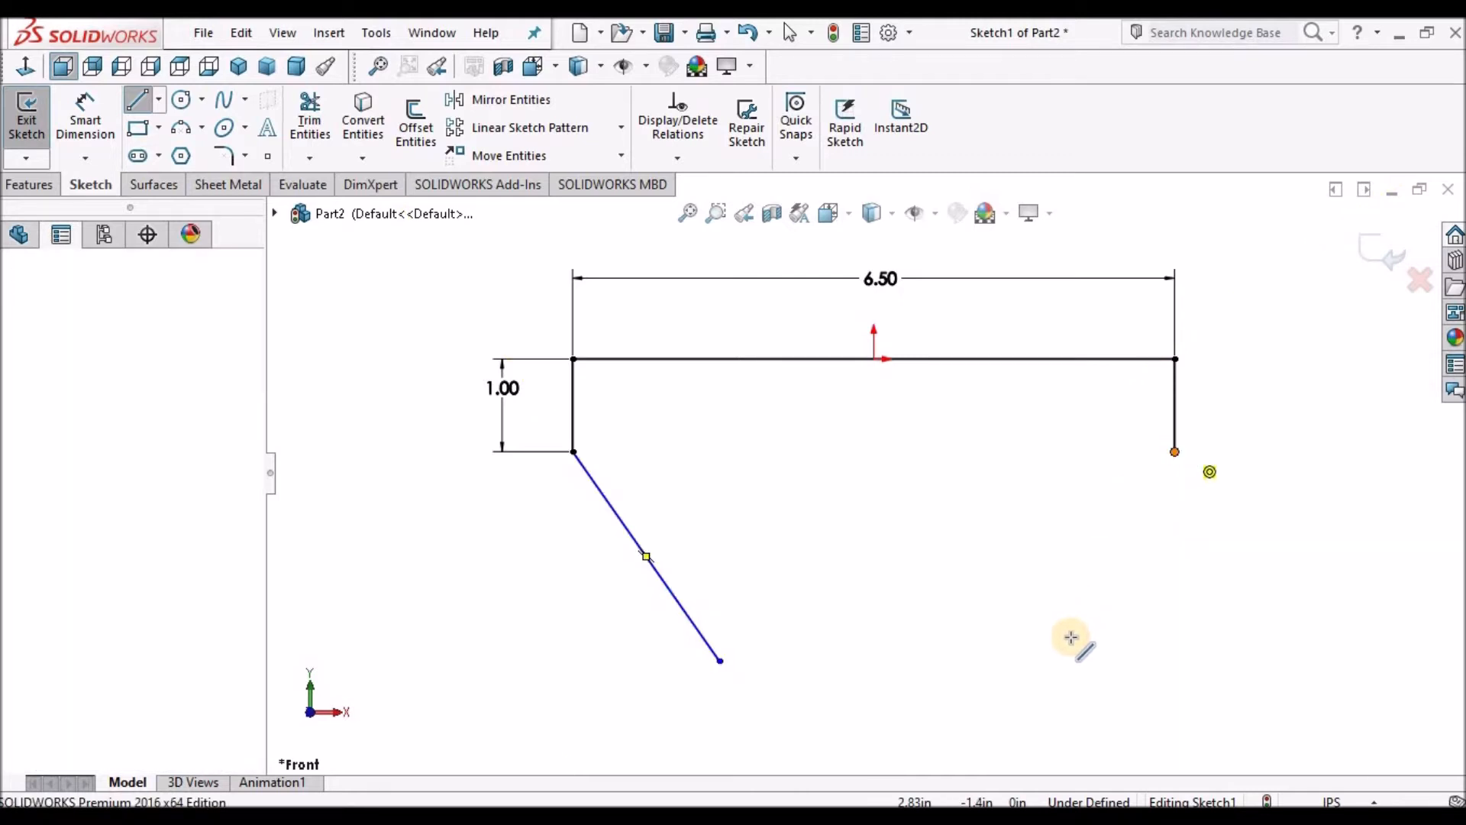
pyautogui.click(1059, 661)
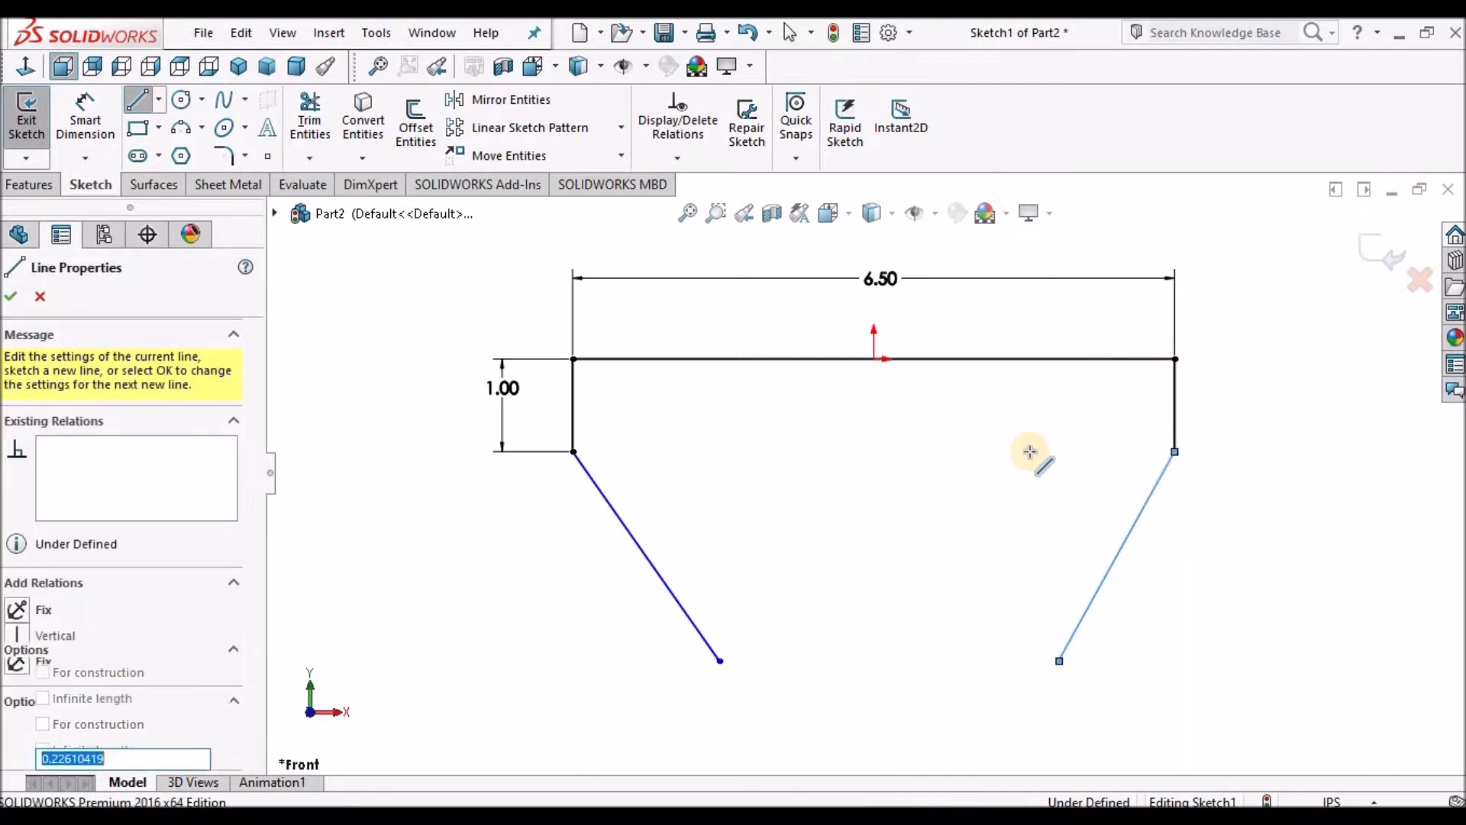
pyautogui.rightClick(1034, 459)
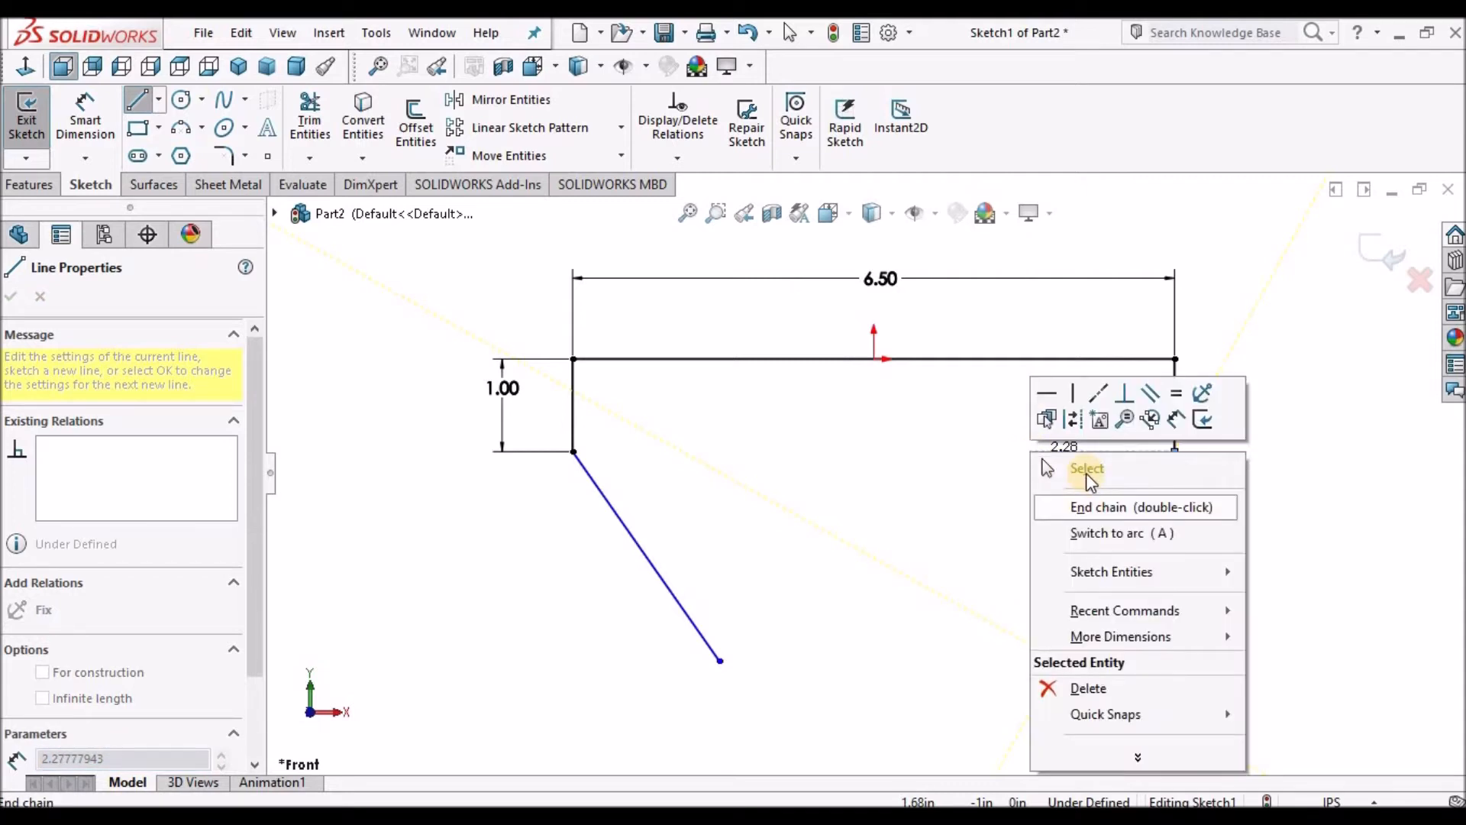
pyautogui.click(1100, 507)
pyautogui.press('Escape')
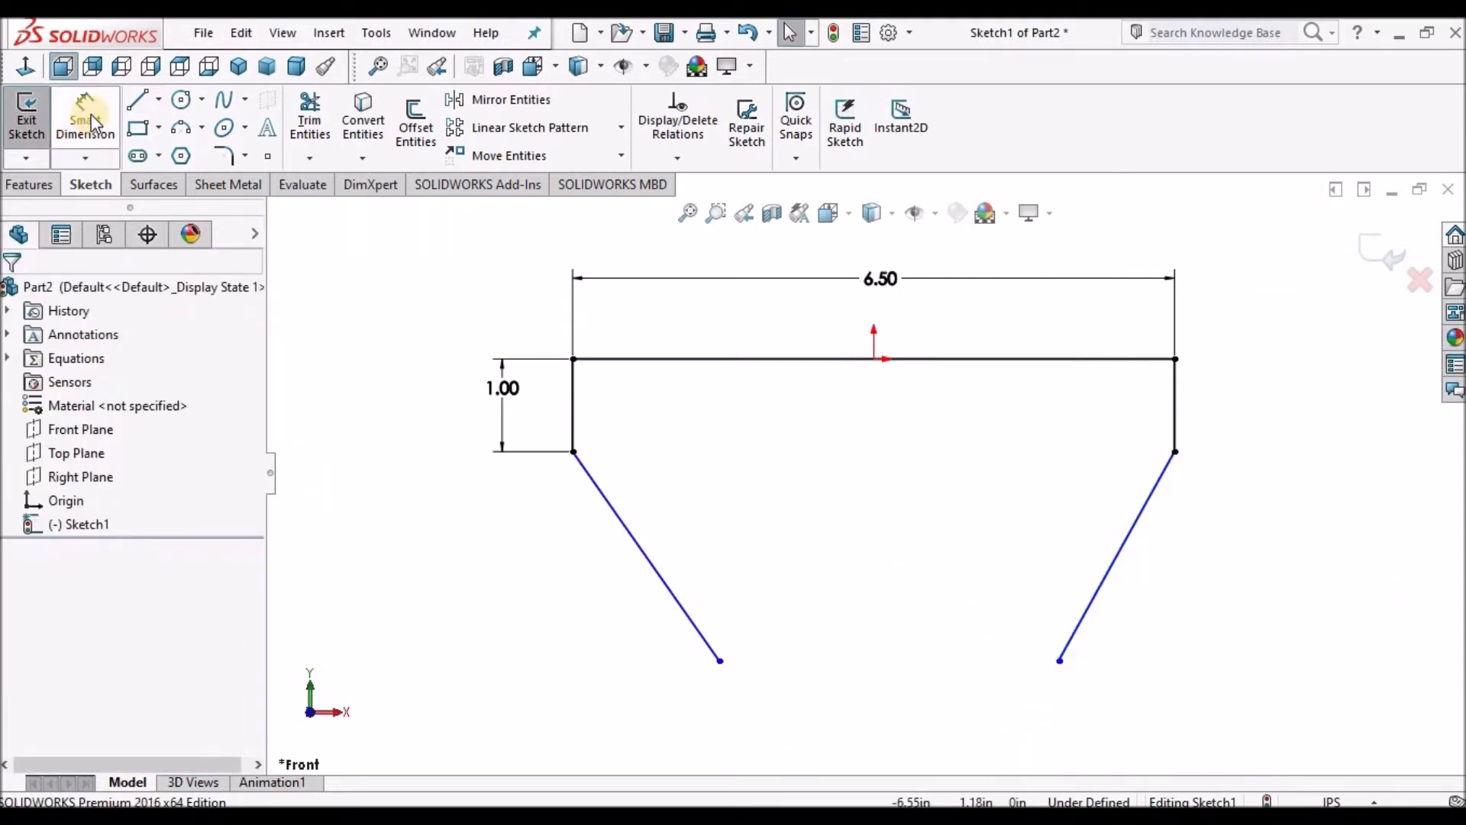
# Dimension the vertical distance from the horizontal line to the left slanted line's lower end as 4 in.
pyautogui.click(85, 121)
pyautogui.click(646, 360)
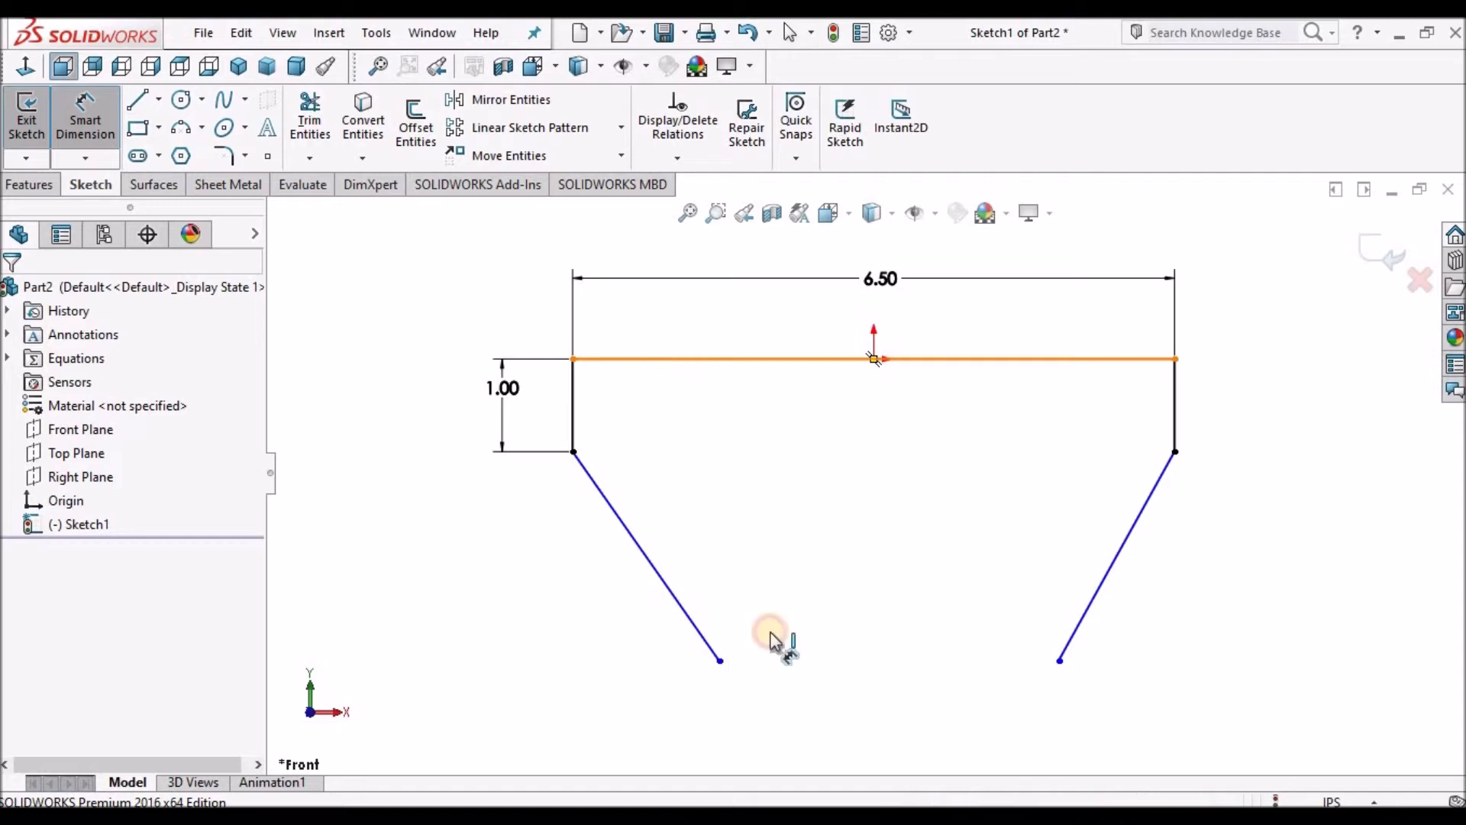
pyautogui.click(719, 662)
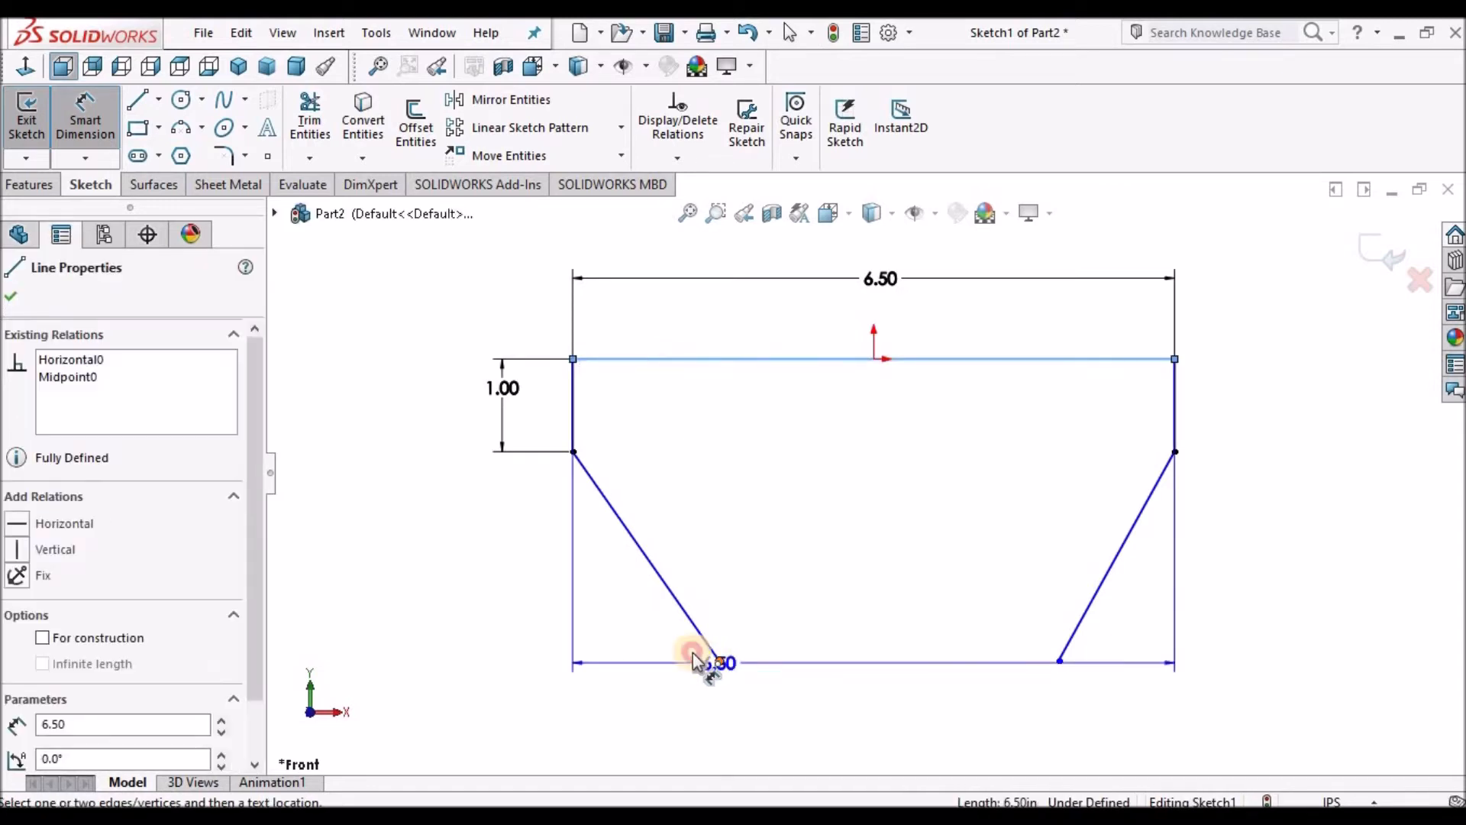
pyautogui.click(418, 495)
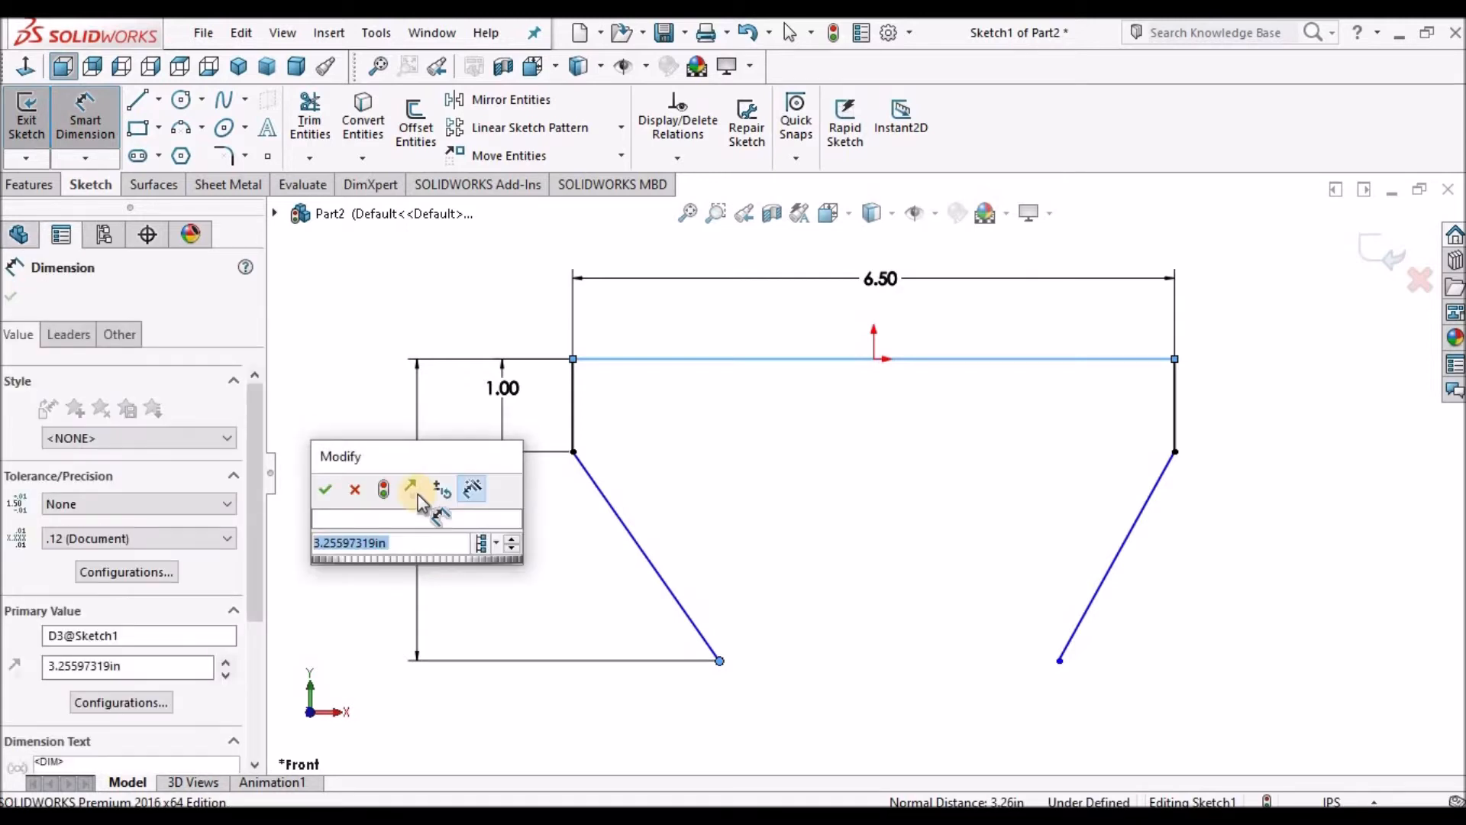
pyautogui.write('4')
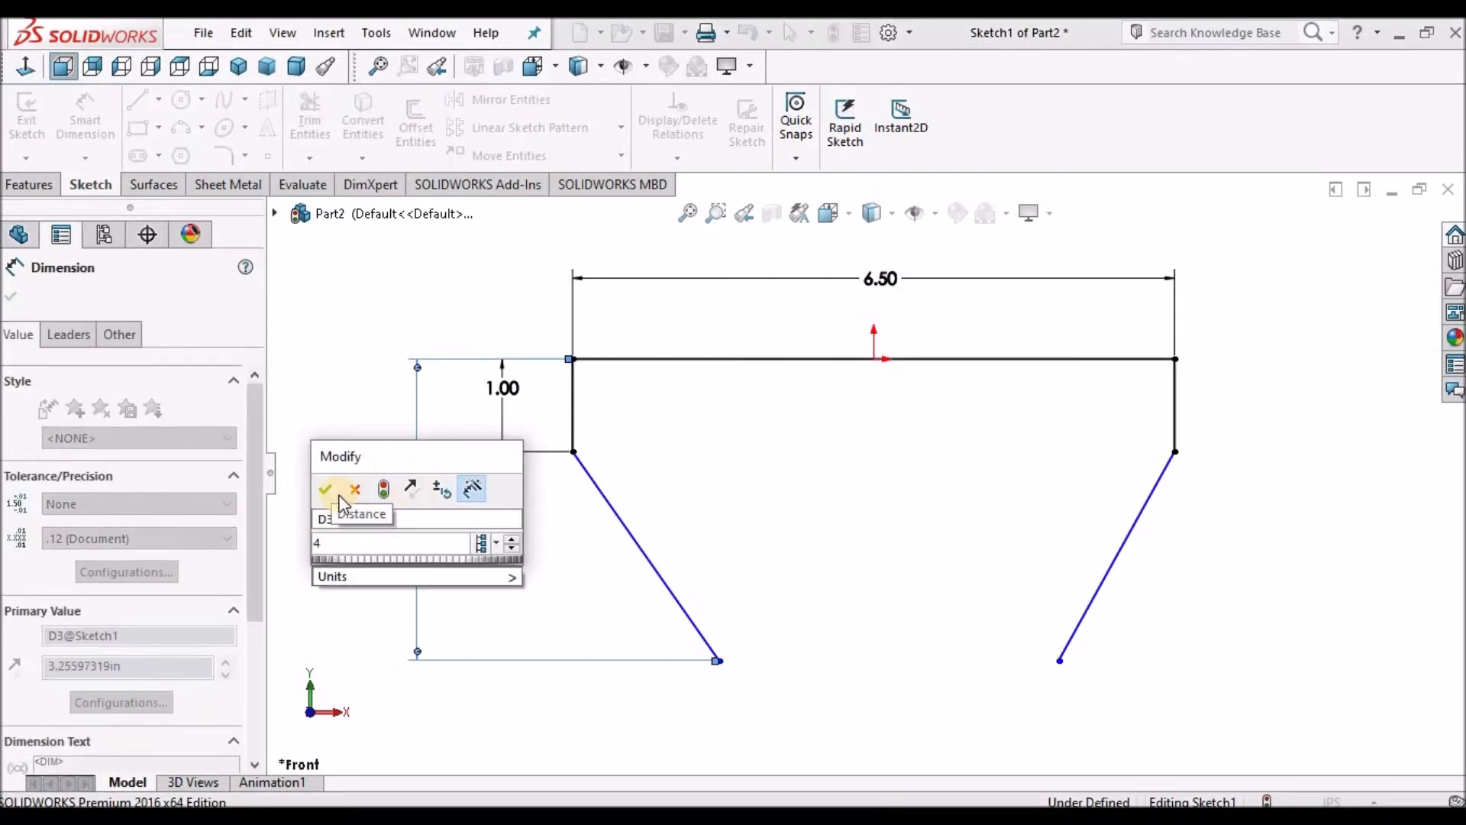
pyautogui.click(330, 494)
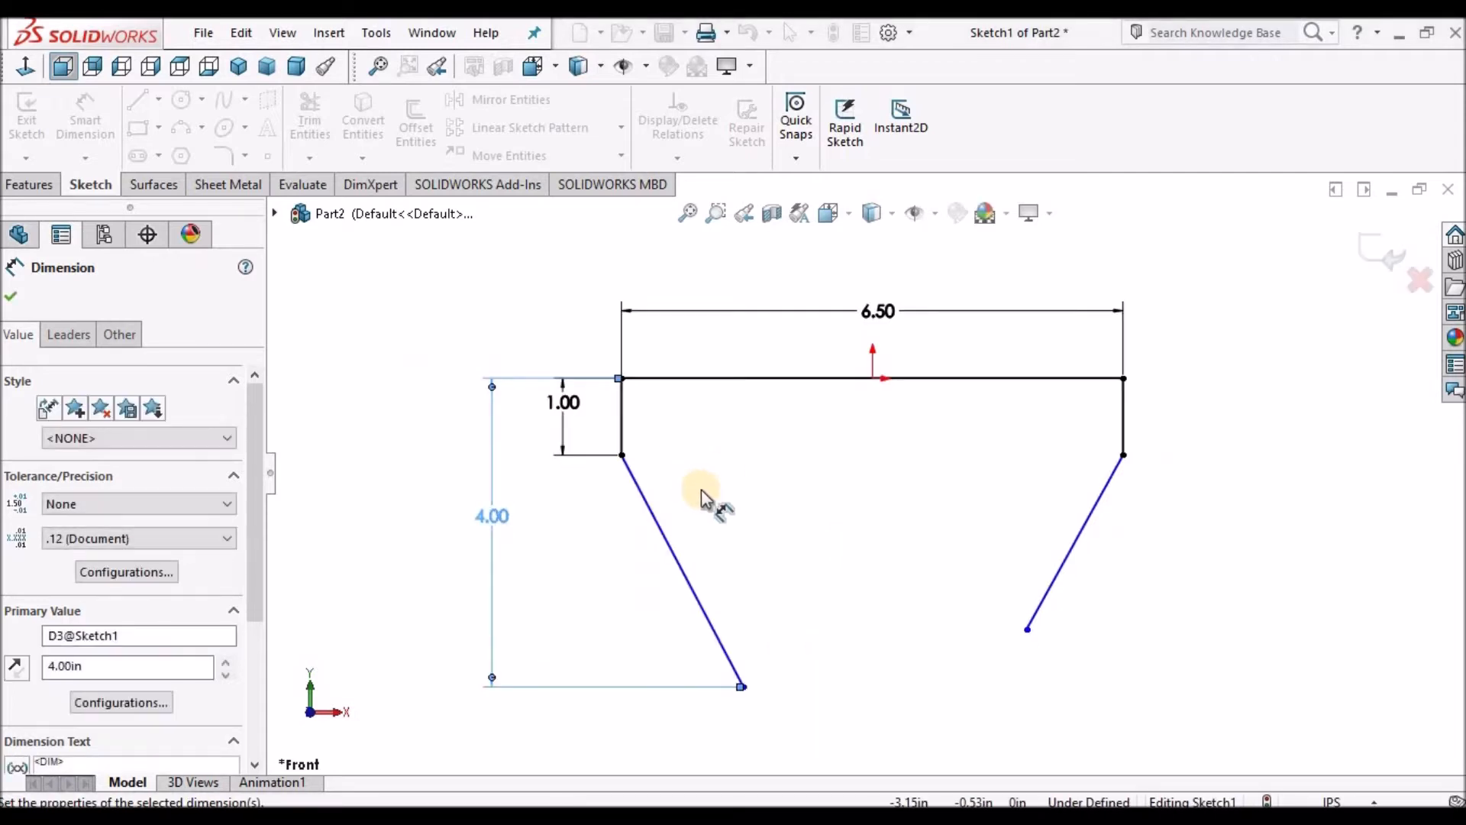
# Dimension the horizontal offset from the left vertical line to the left slanted line's lower end as 1.75 in.
pyautogui.click(623, 442)
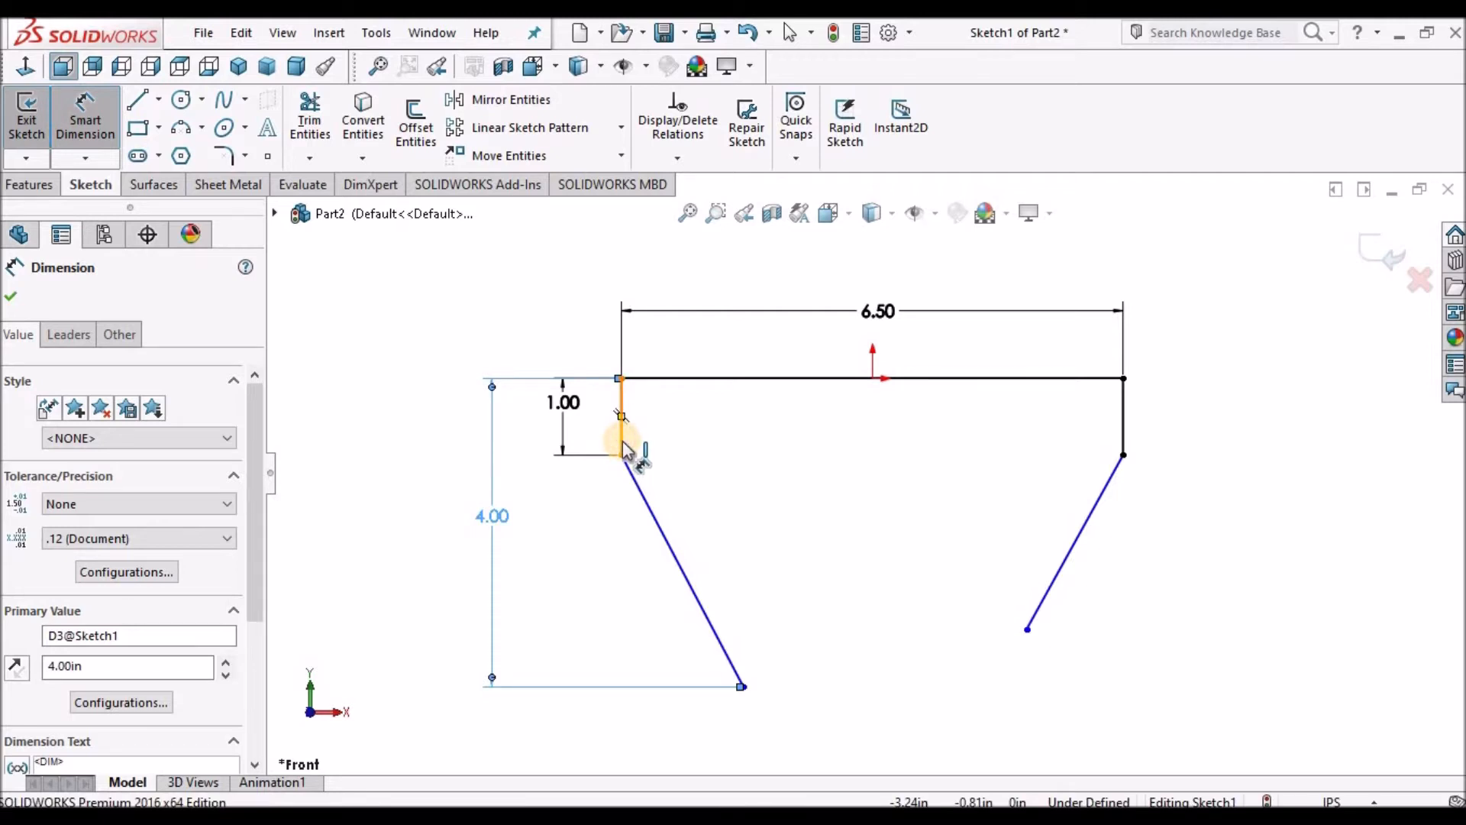
pyautogui.click(743, 686)
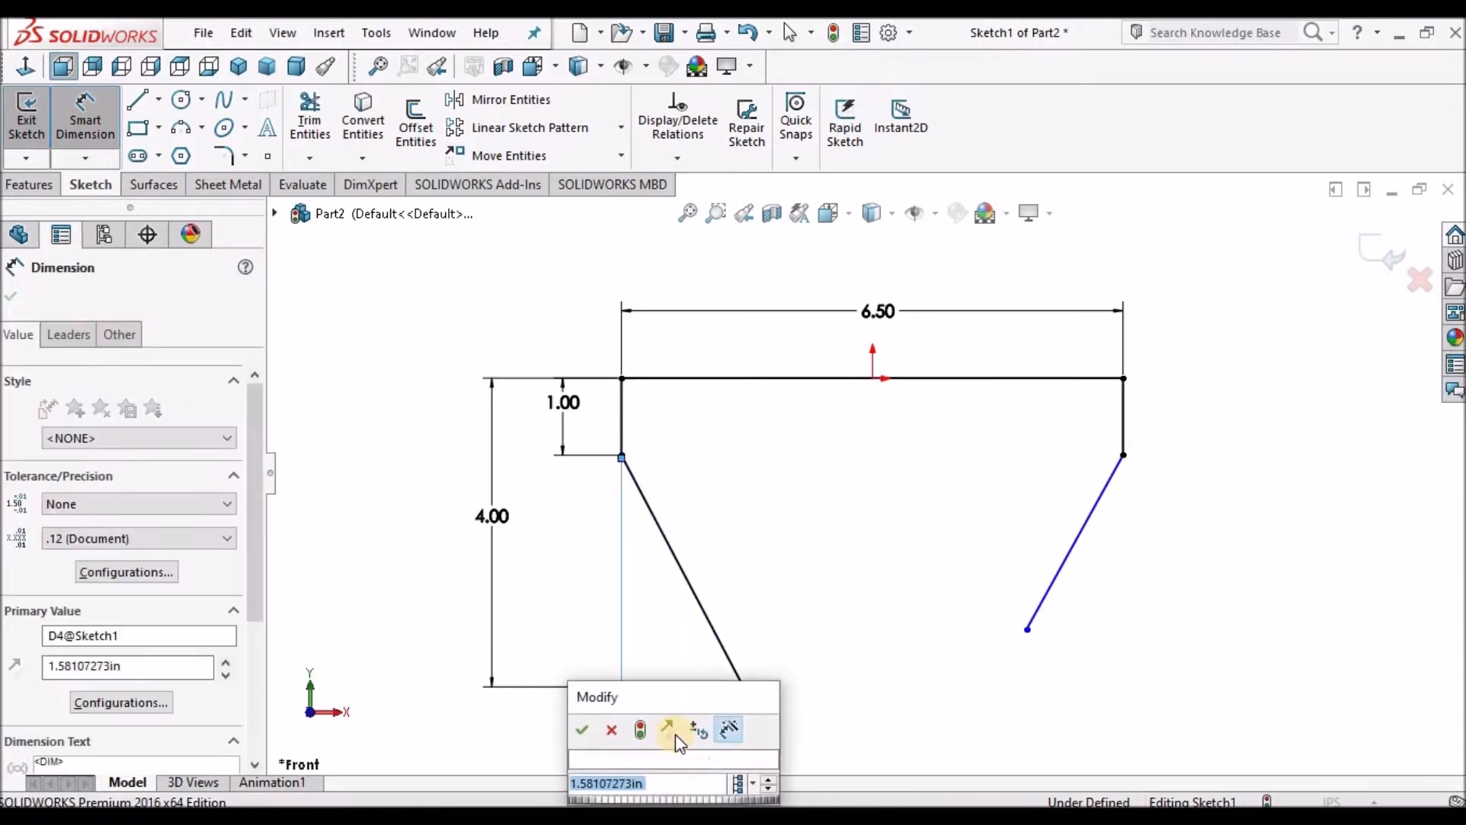
pyautogui.write('1.75')
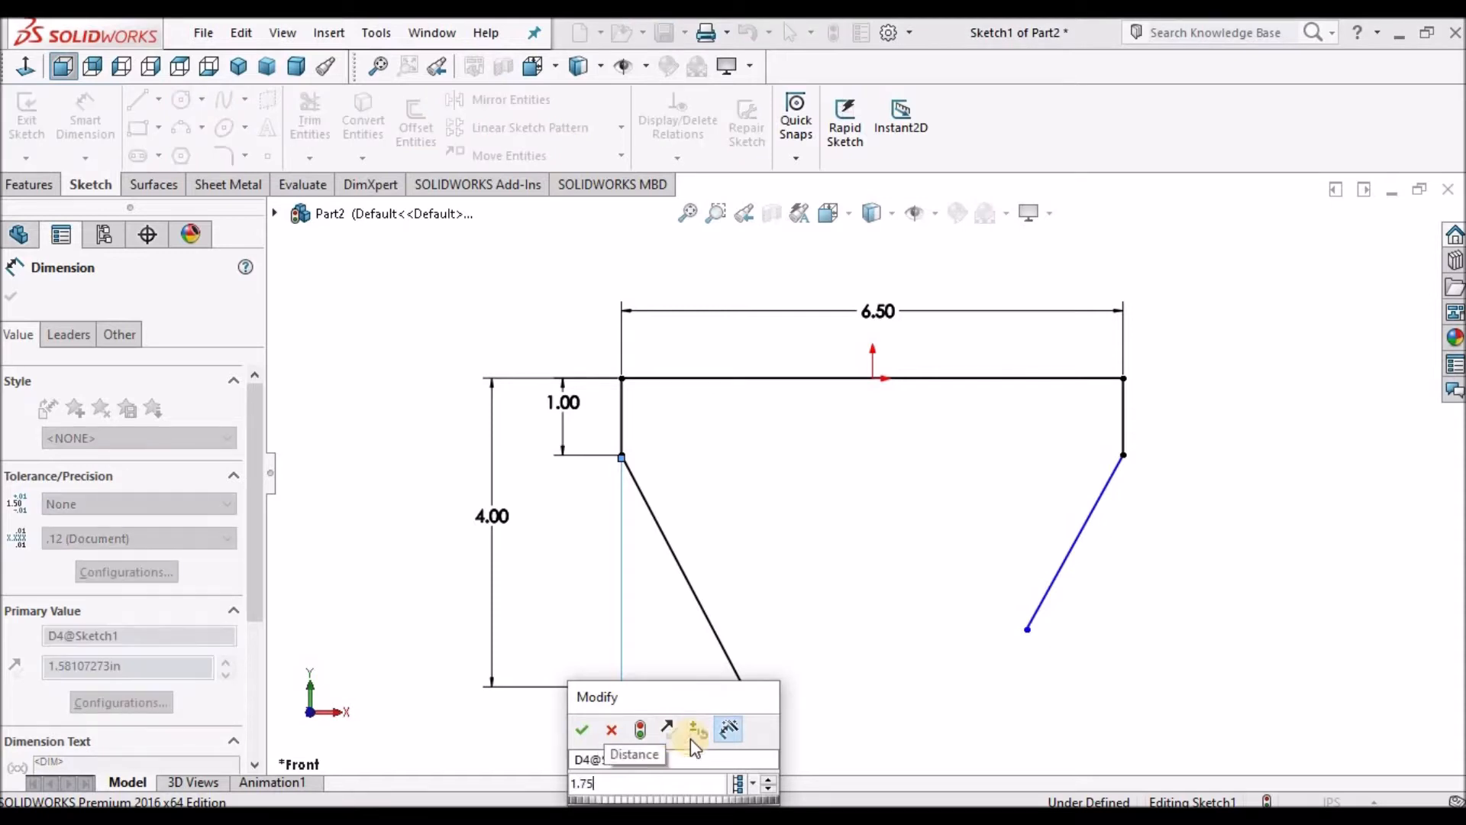
pyautogui.click(578, 730)
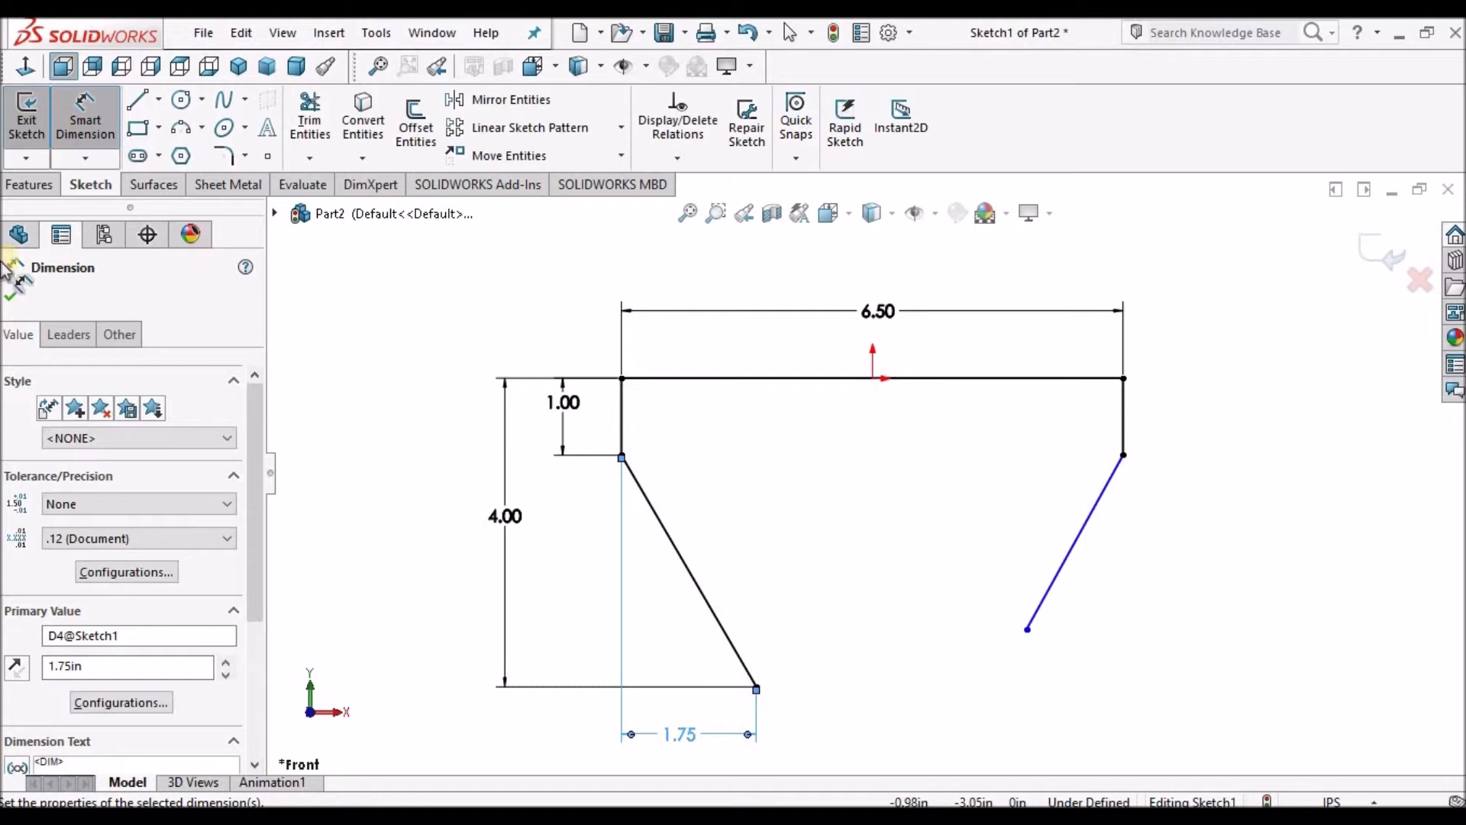
pyautogui.scroll(3, 942, 497)
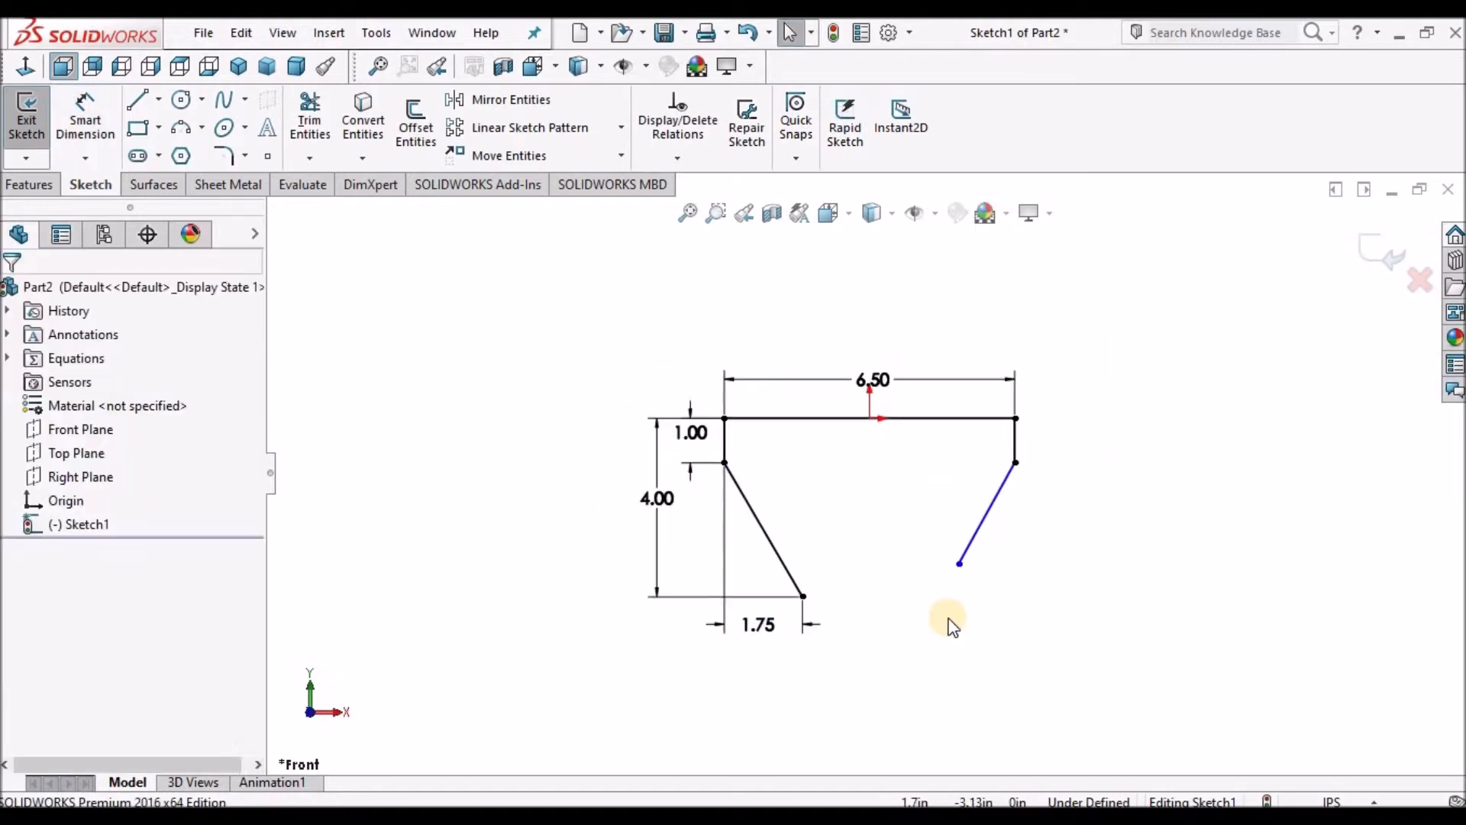
pyautogui.scroll(-2, 949, 620)
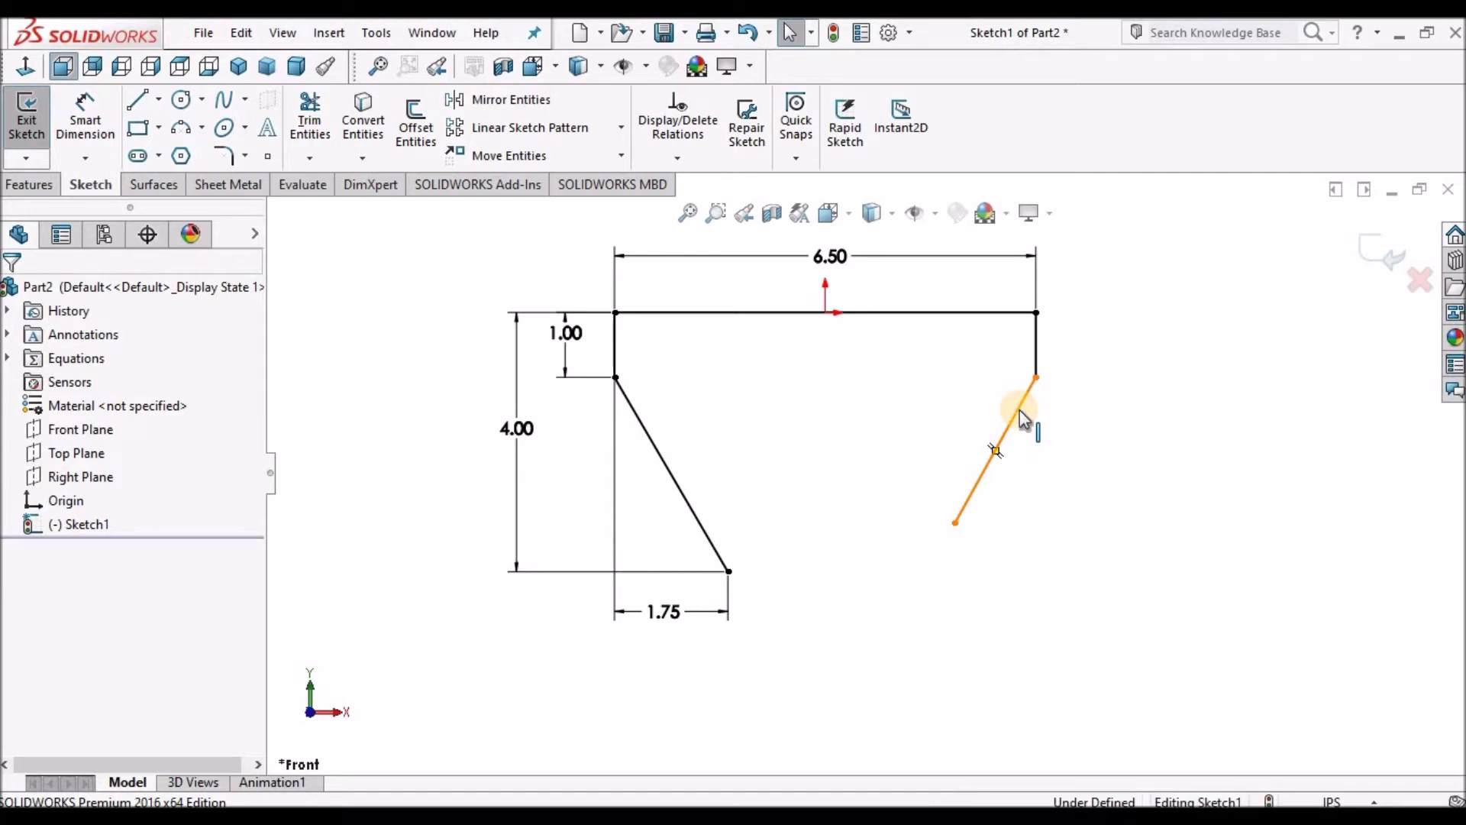
# Make the two slanted lines equal in length.
pyautogui.click(657, 455)
pyautogui.moveTo(254, 645); pyautogui.dragTo(267, 714)
pyautogui.click(14, 681)
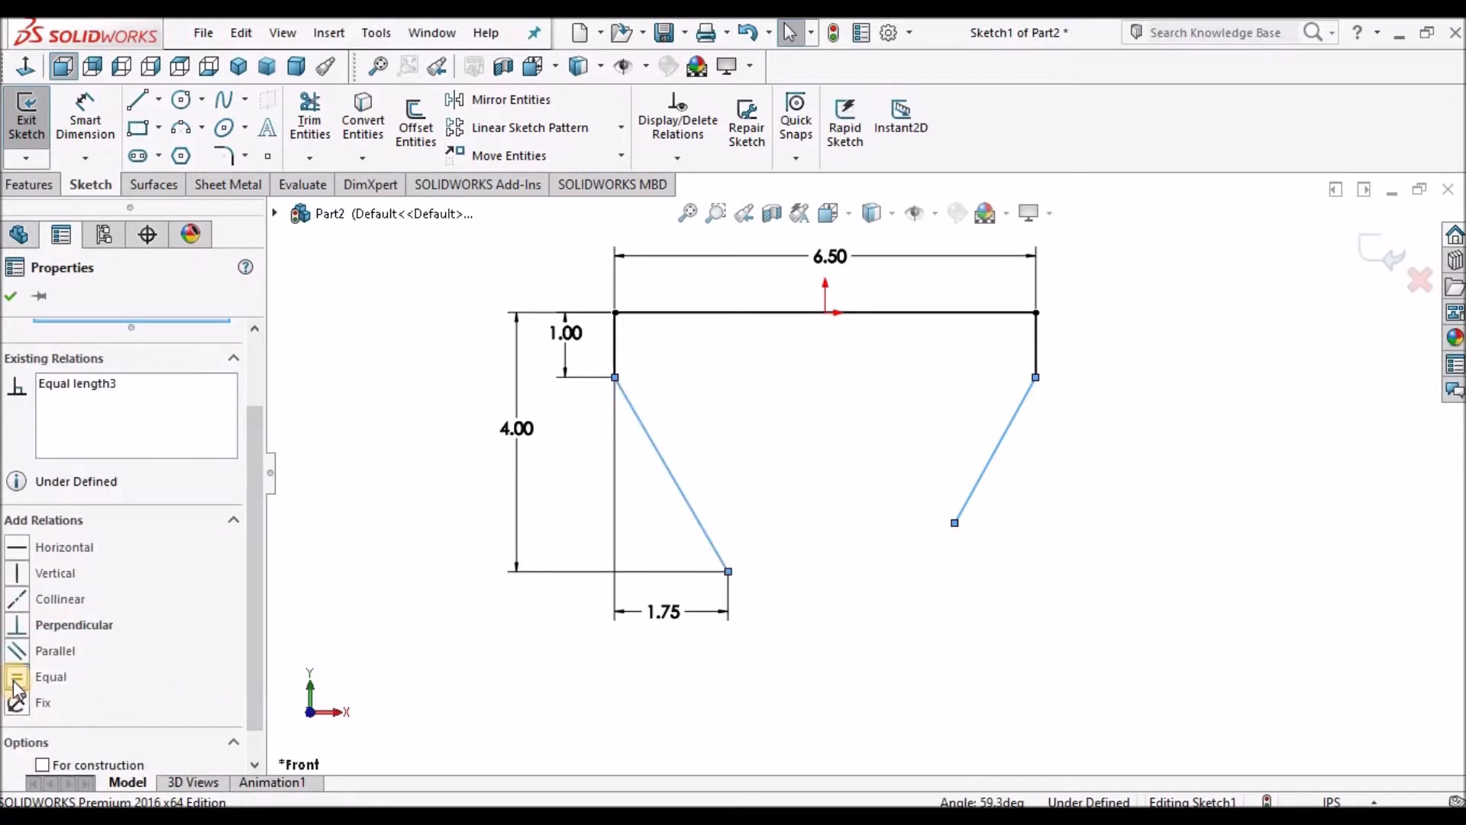
# Make the lower endpoints of the two slanted lines horizontal to each other.
pyautogui.click(1057, 638)
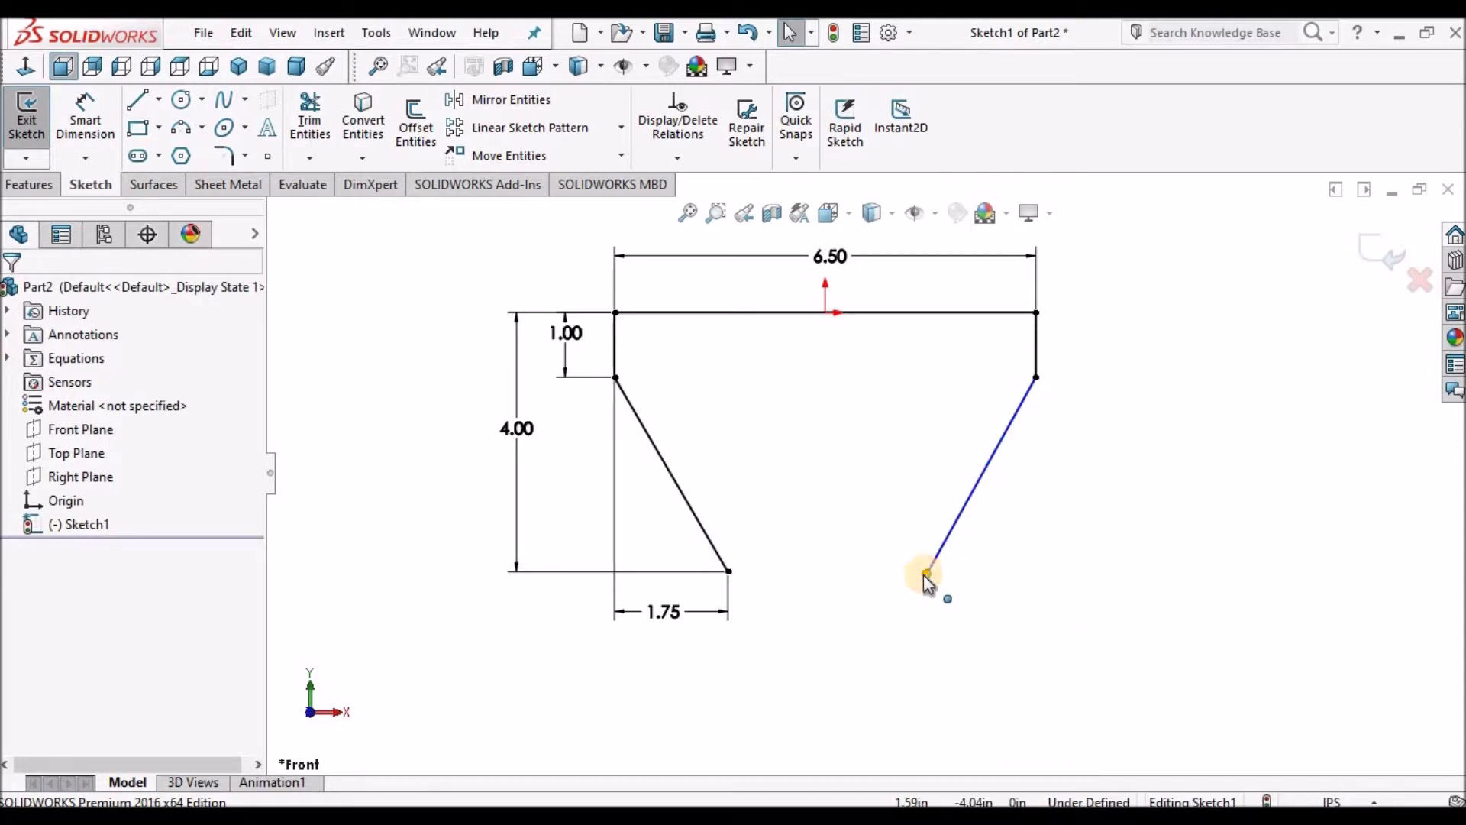
pyautogui.click(728, 571)
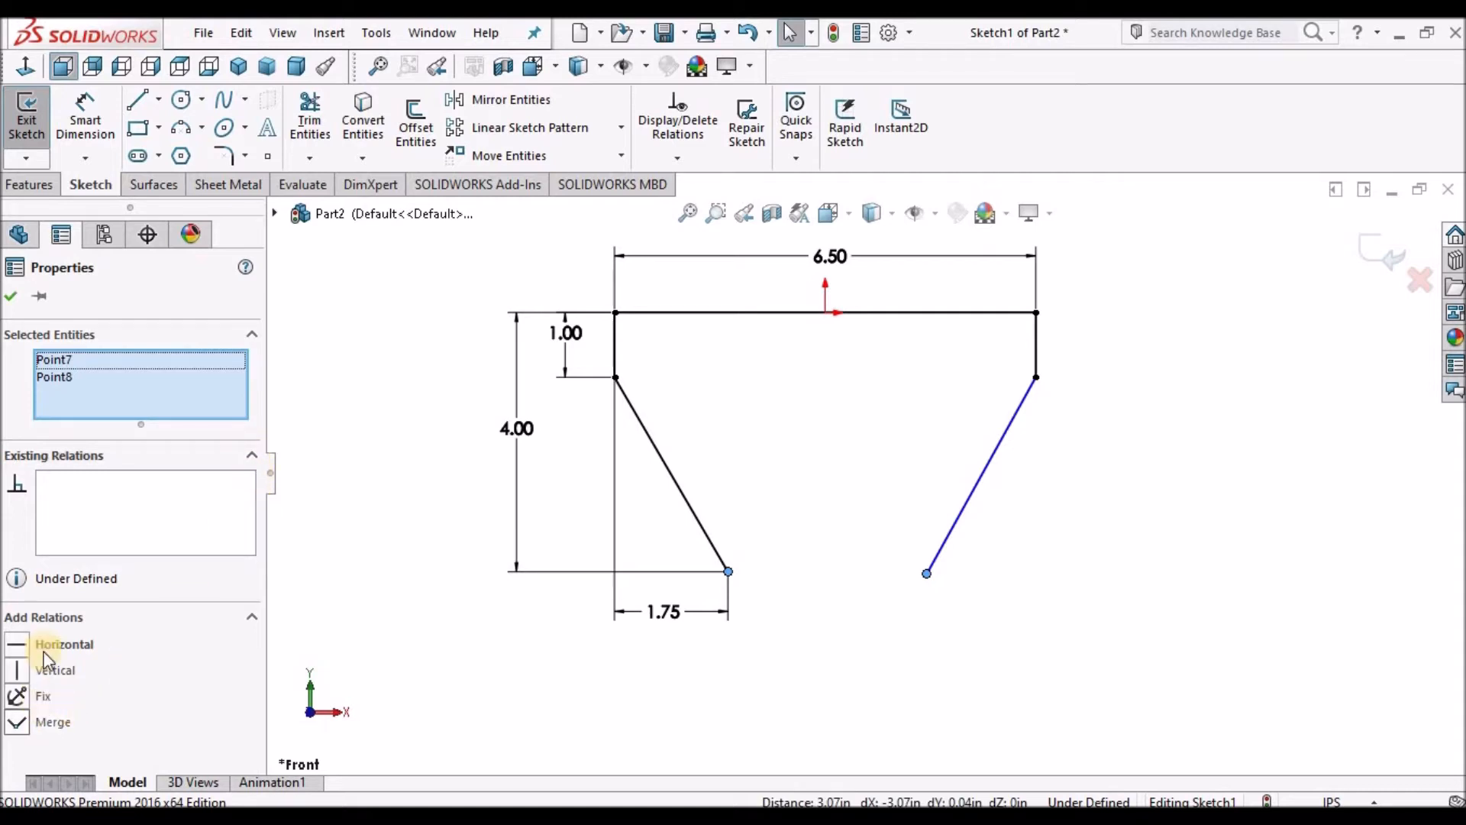
pyautogui.click(17, 645)
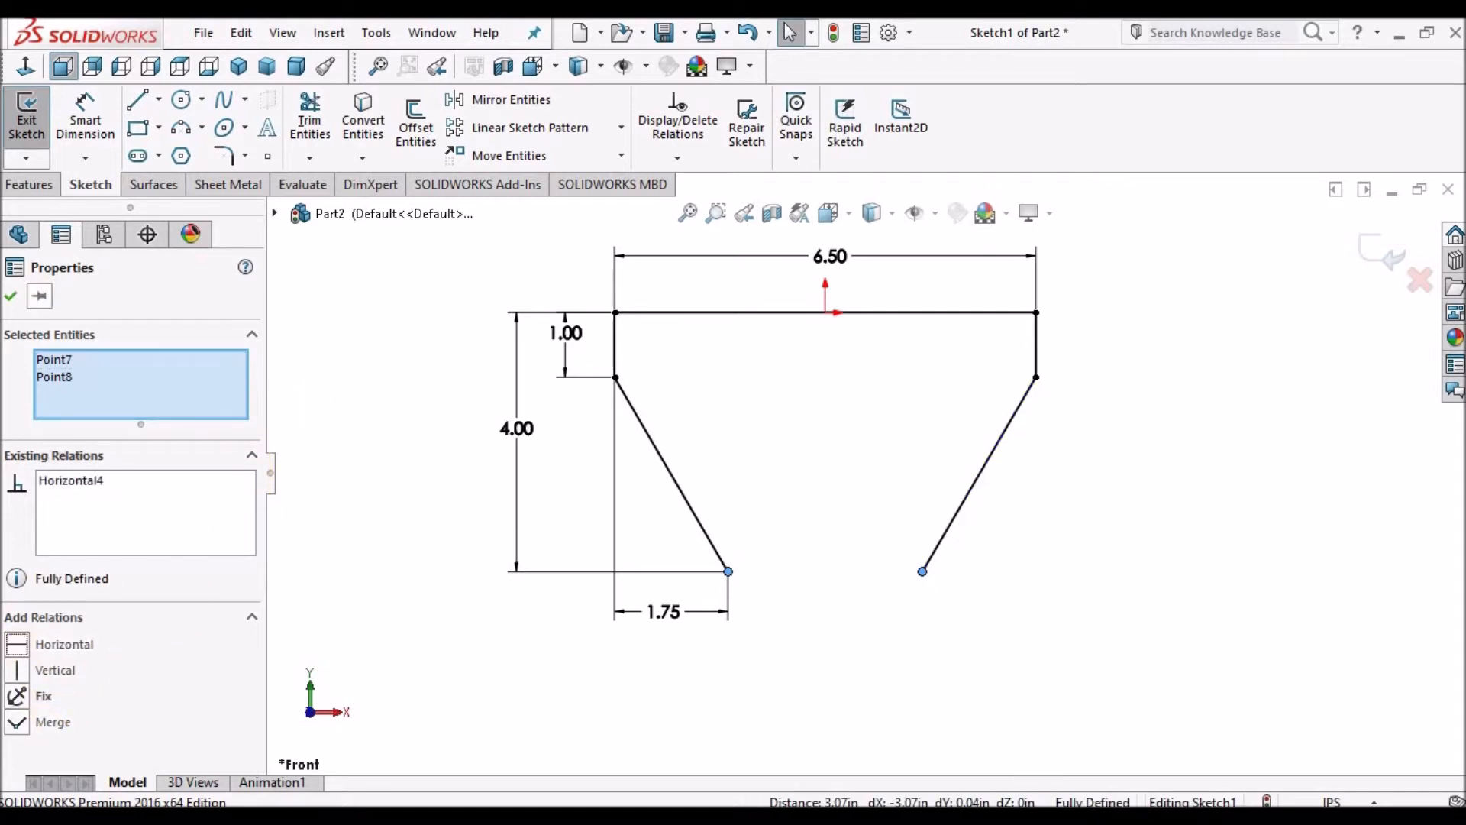
pyautogui.click(11, 296)
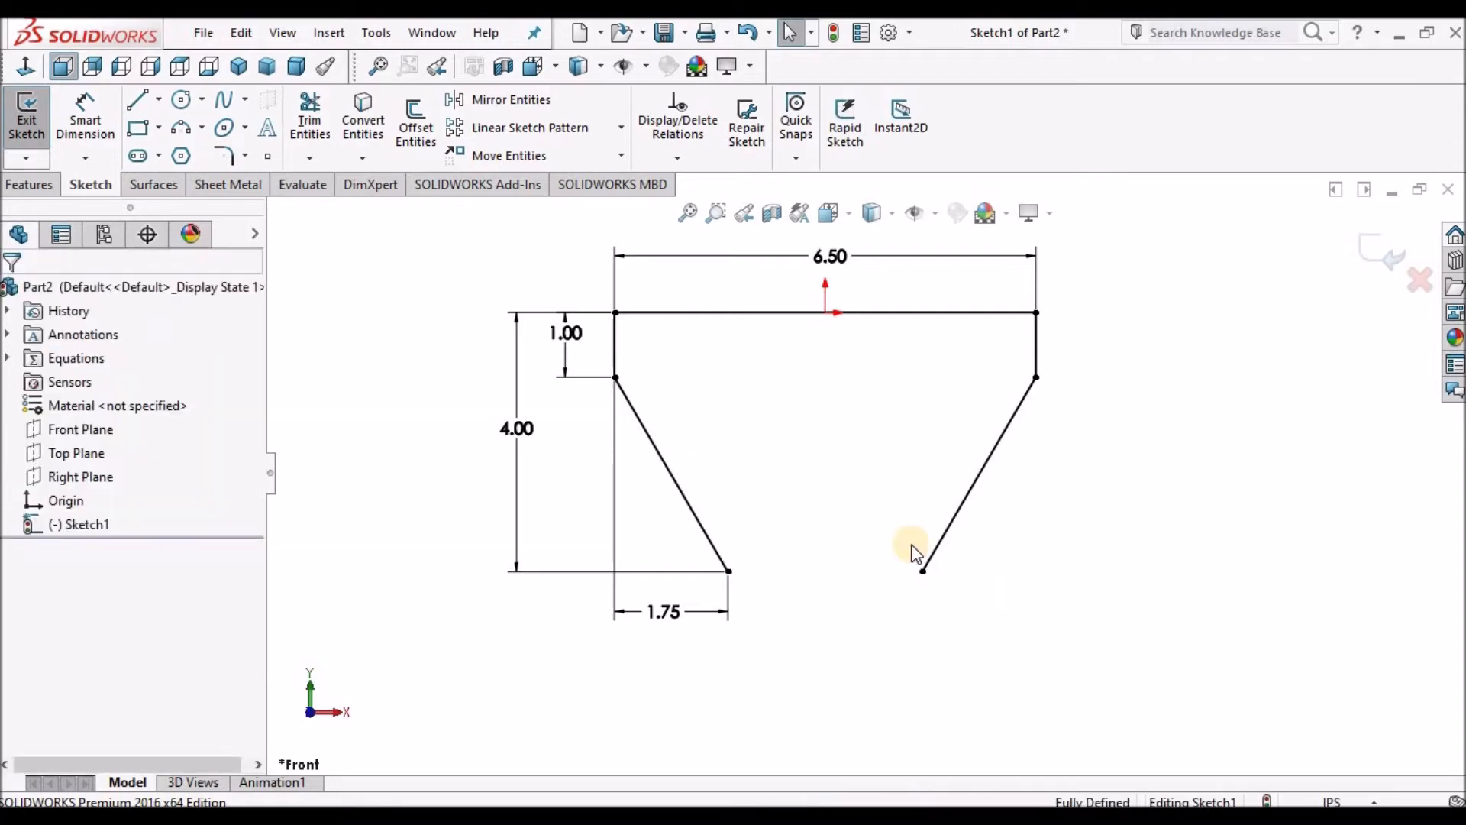
# Check the reference PDF drawing for the remaining dimensions.
pyautogui.scroll(2, 840, 493)
pyautogui.scroll(-2, 840, 495)
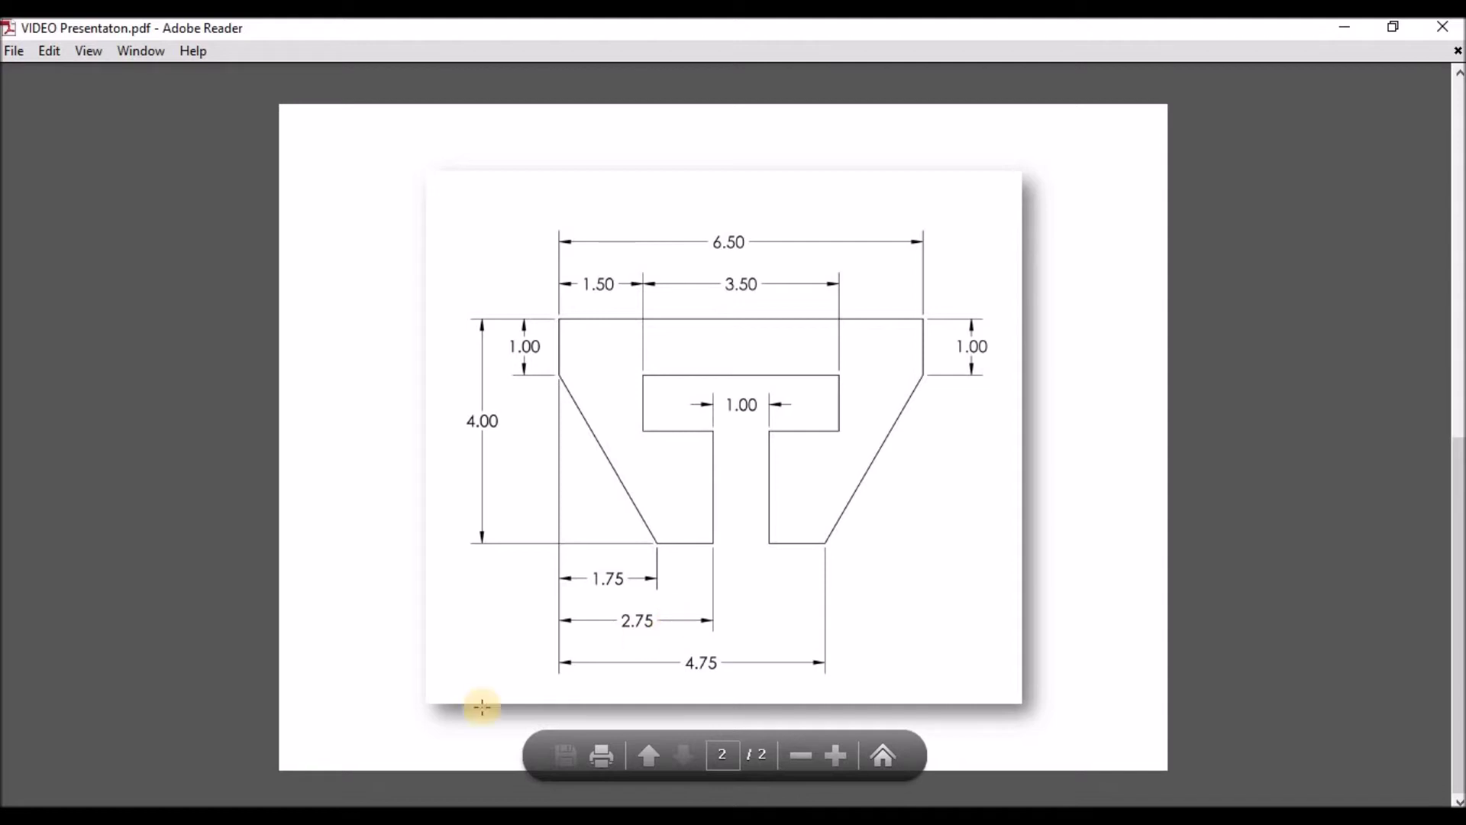
pyautogui.hotkey('alt', 'Tab')
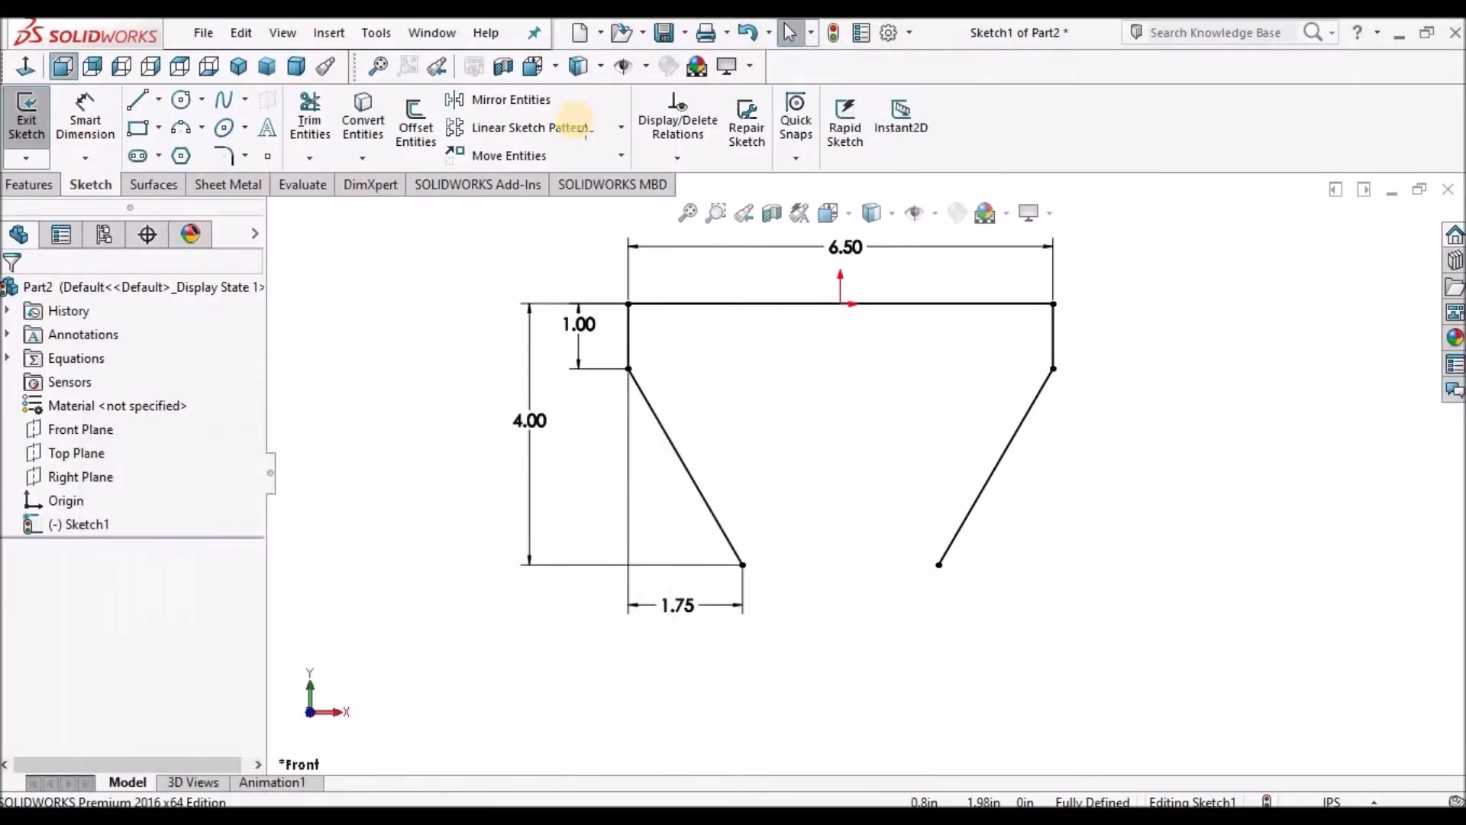
# Draw a horizontal line about 0.8 in inward from the lower end of each slanted line.
pyautogui.click(138, 101)
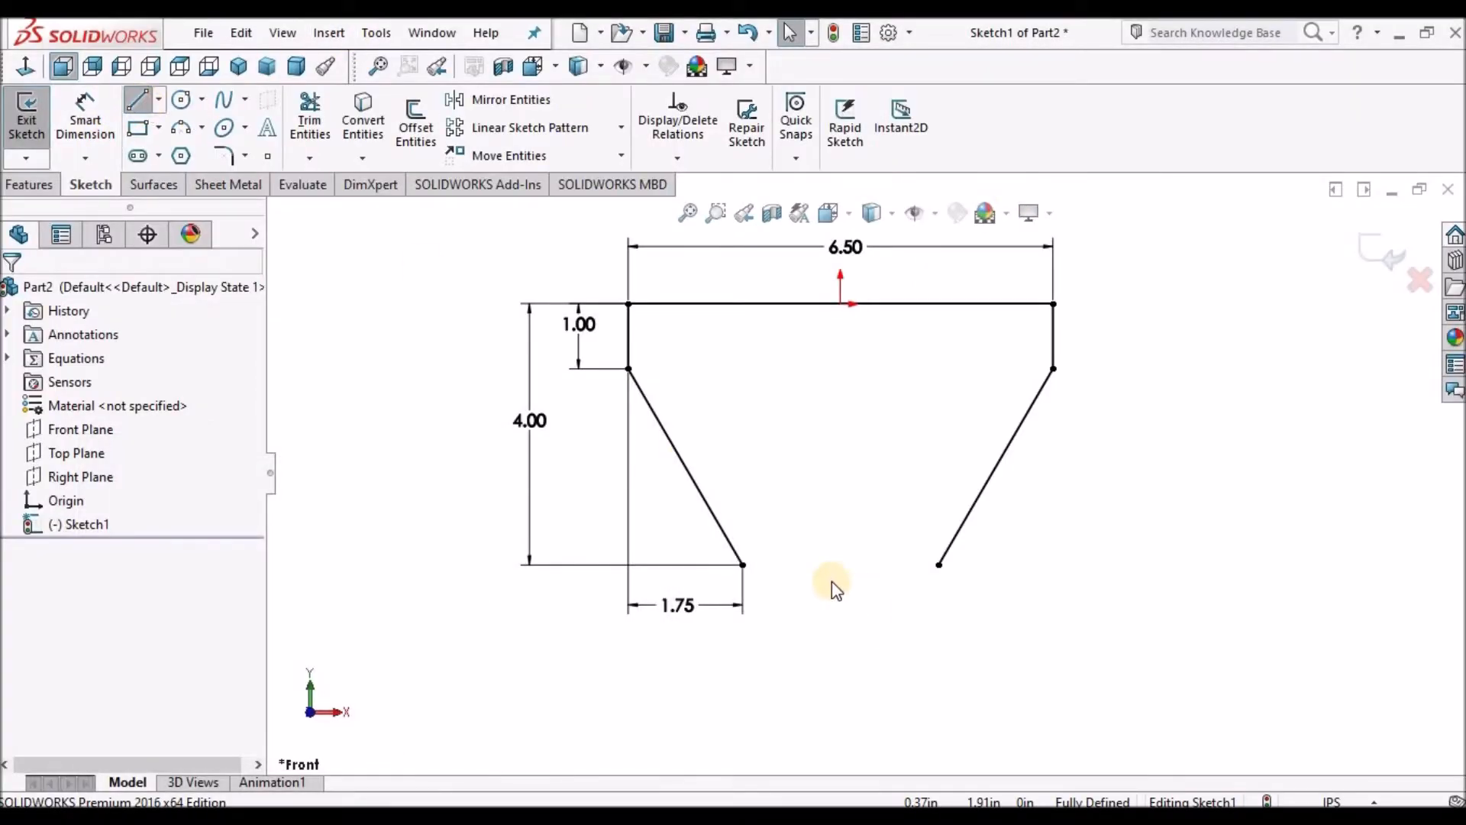
pyautogui.scroll(-2, 832, 581)
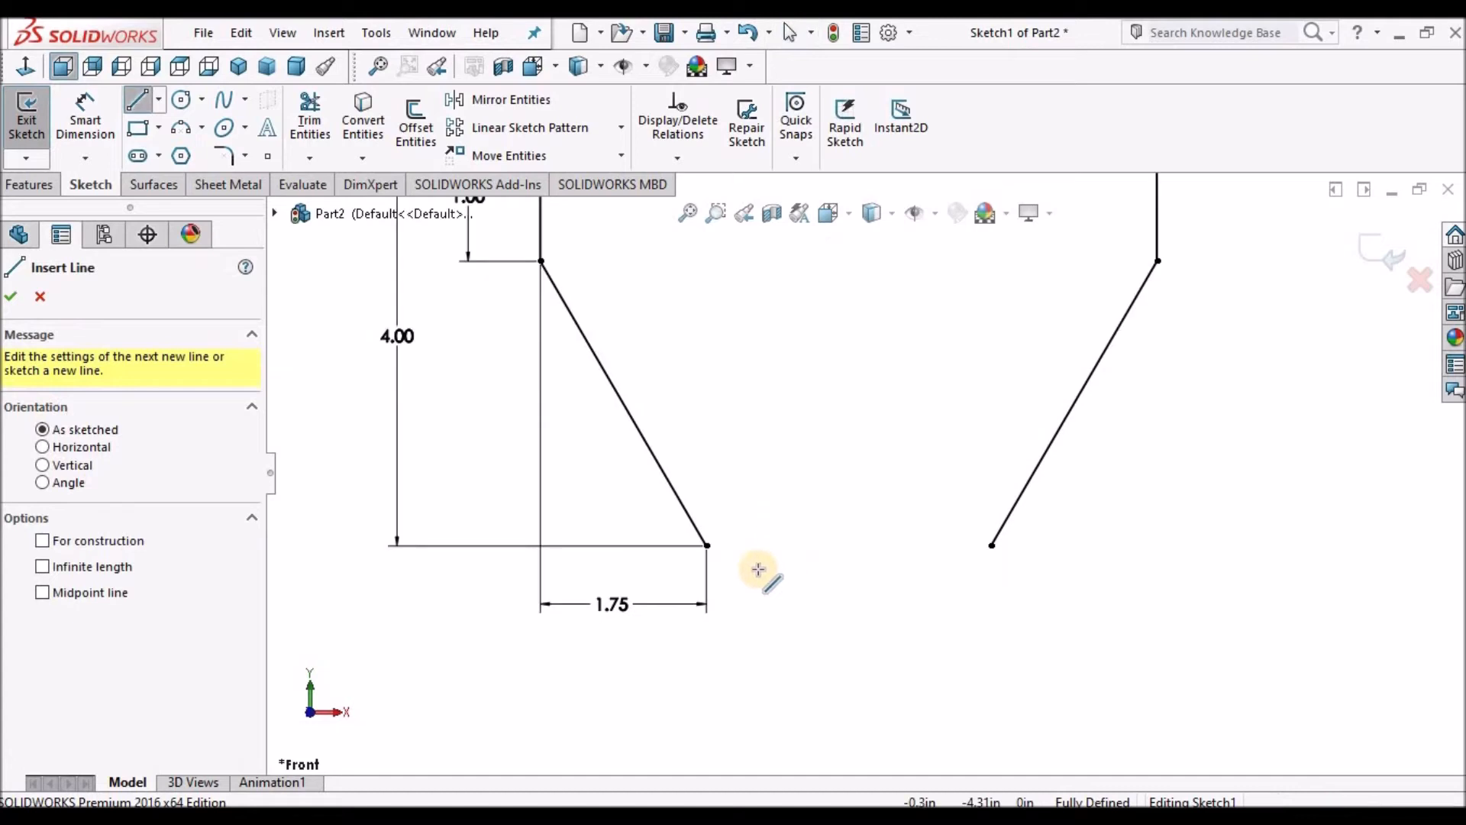
pyautogui.click(707, 543)
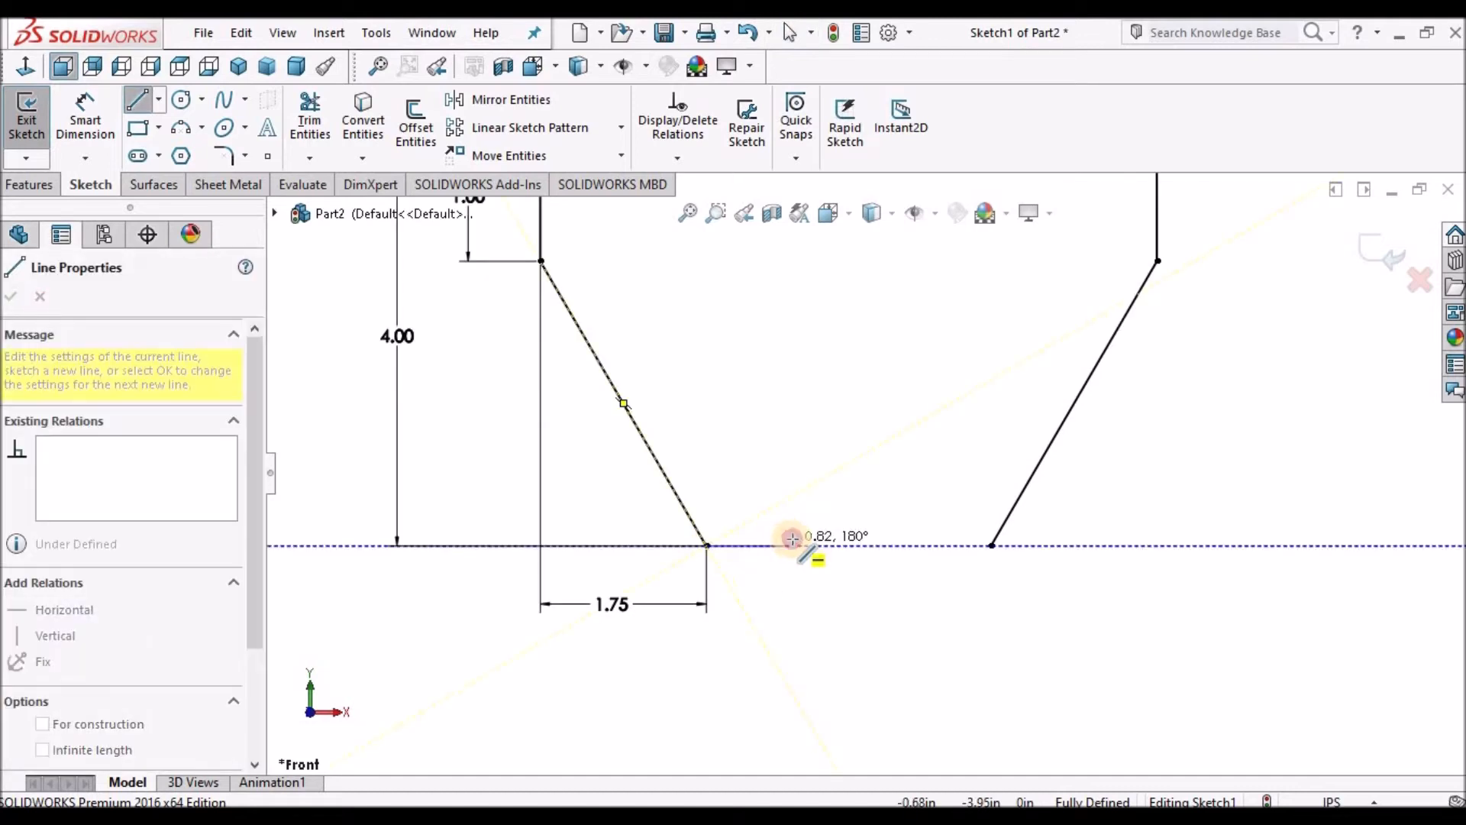
pyautogui.click(785, 545)
pyautogui.rightClick(819, 456)
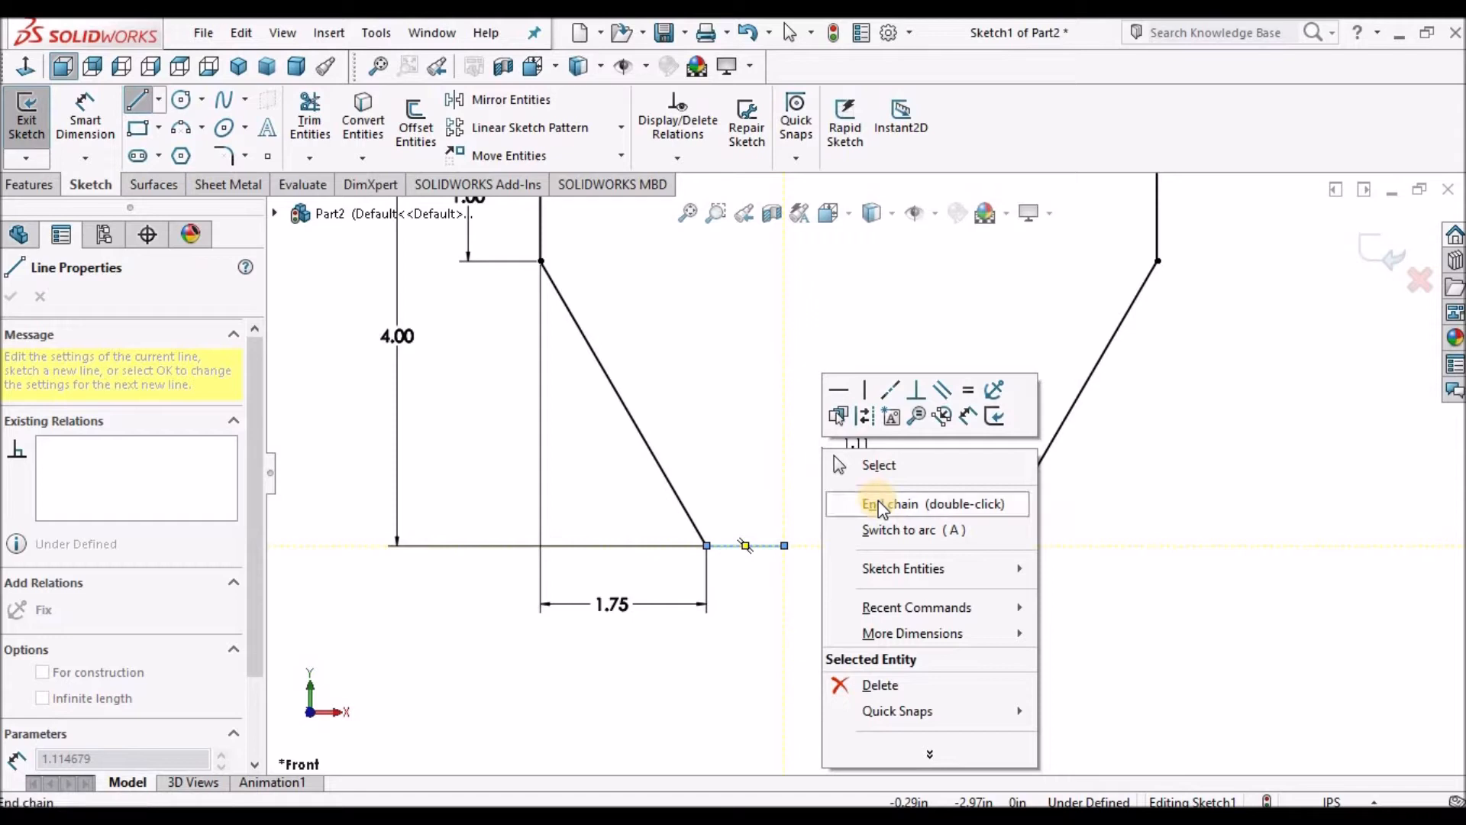
pyautogui.click(886, 502)
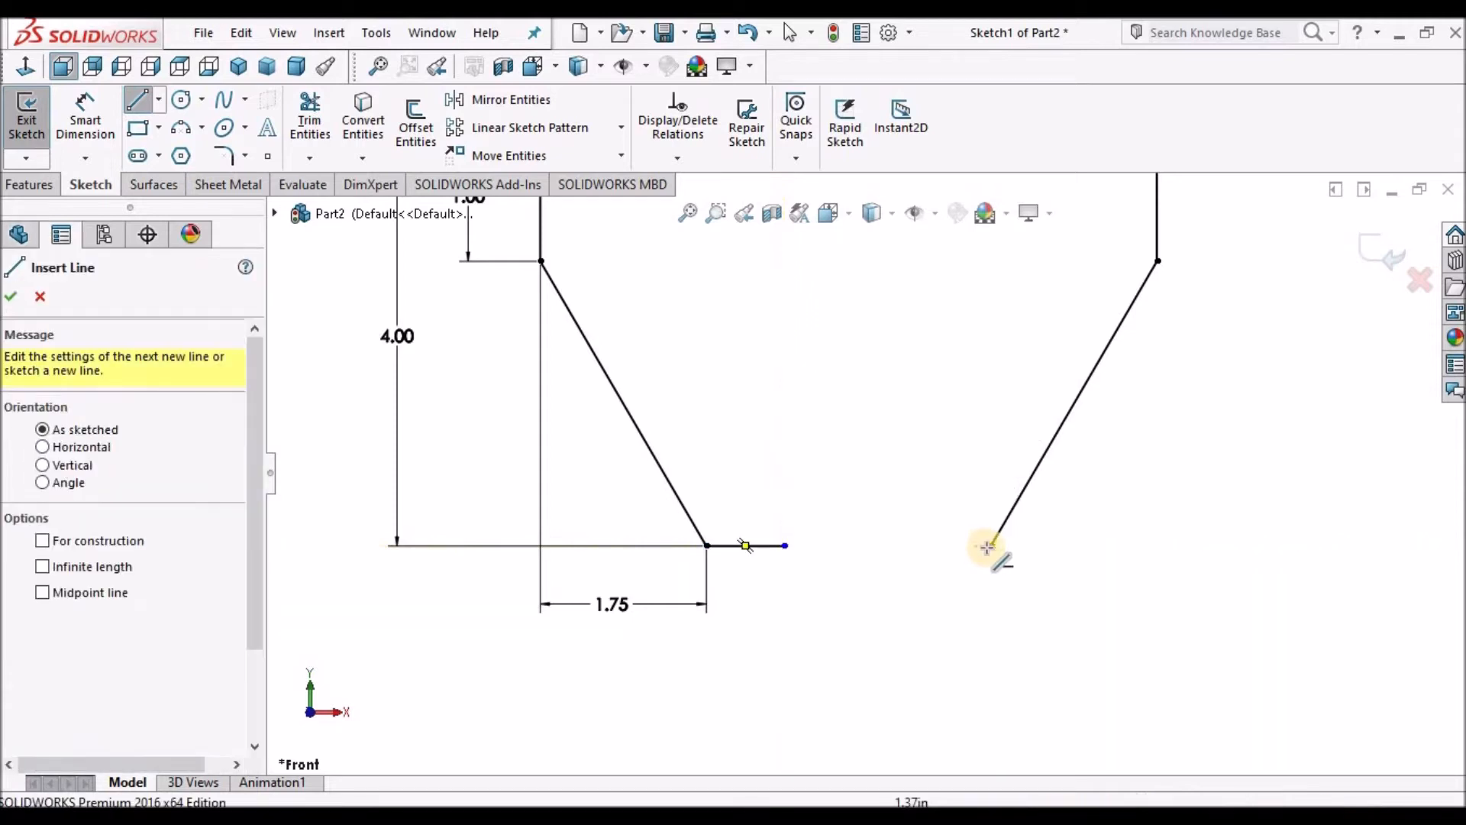
pyautogui.click(992, 546)
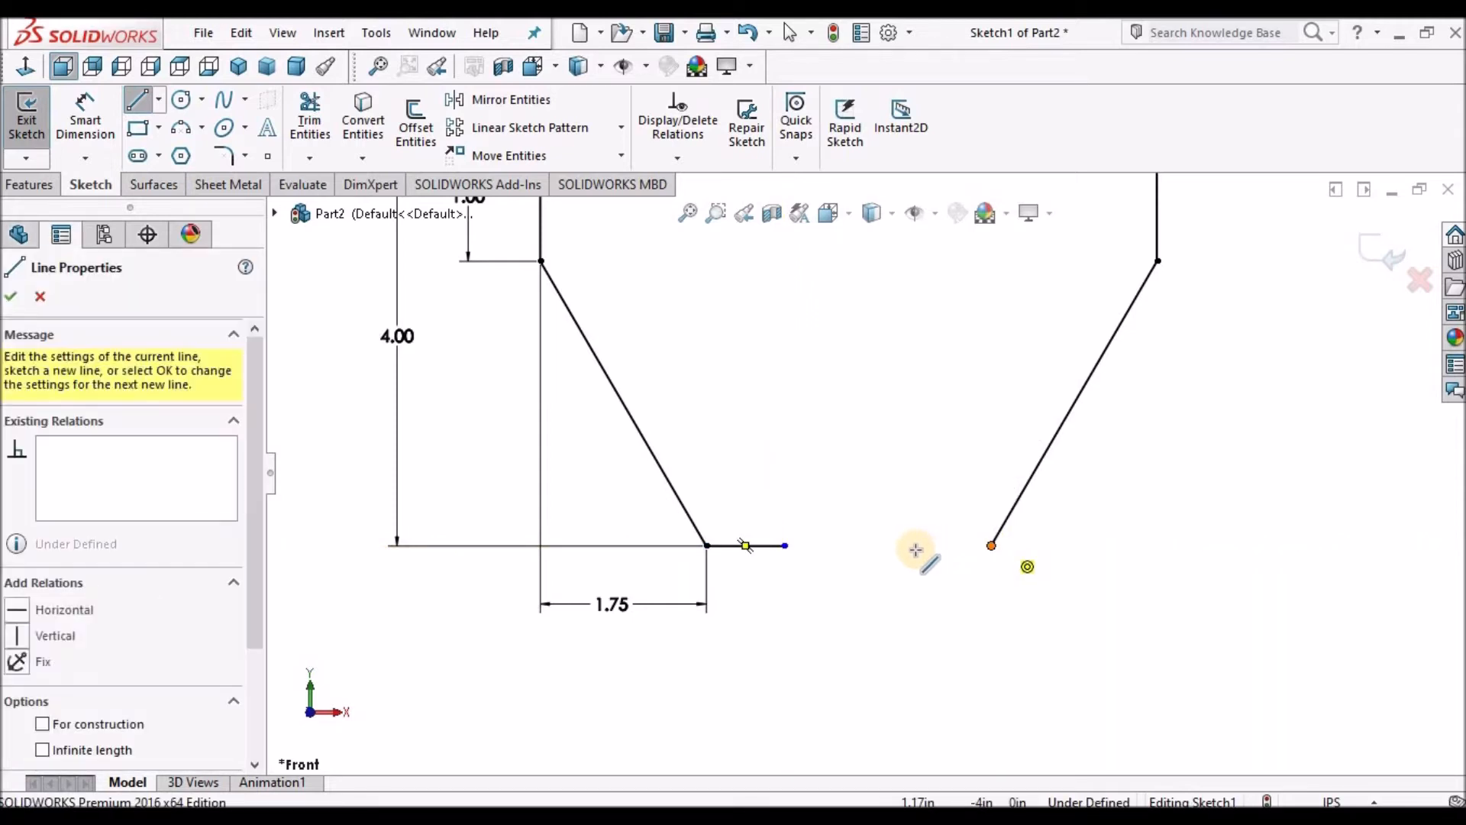
pyautogui.click(916, 545)
pyautogui.rightClick(921, 405)
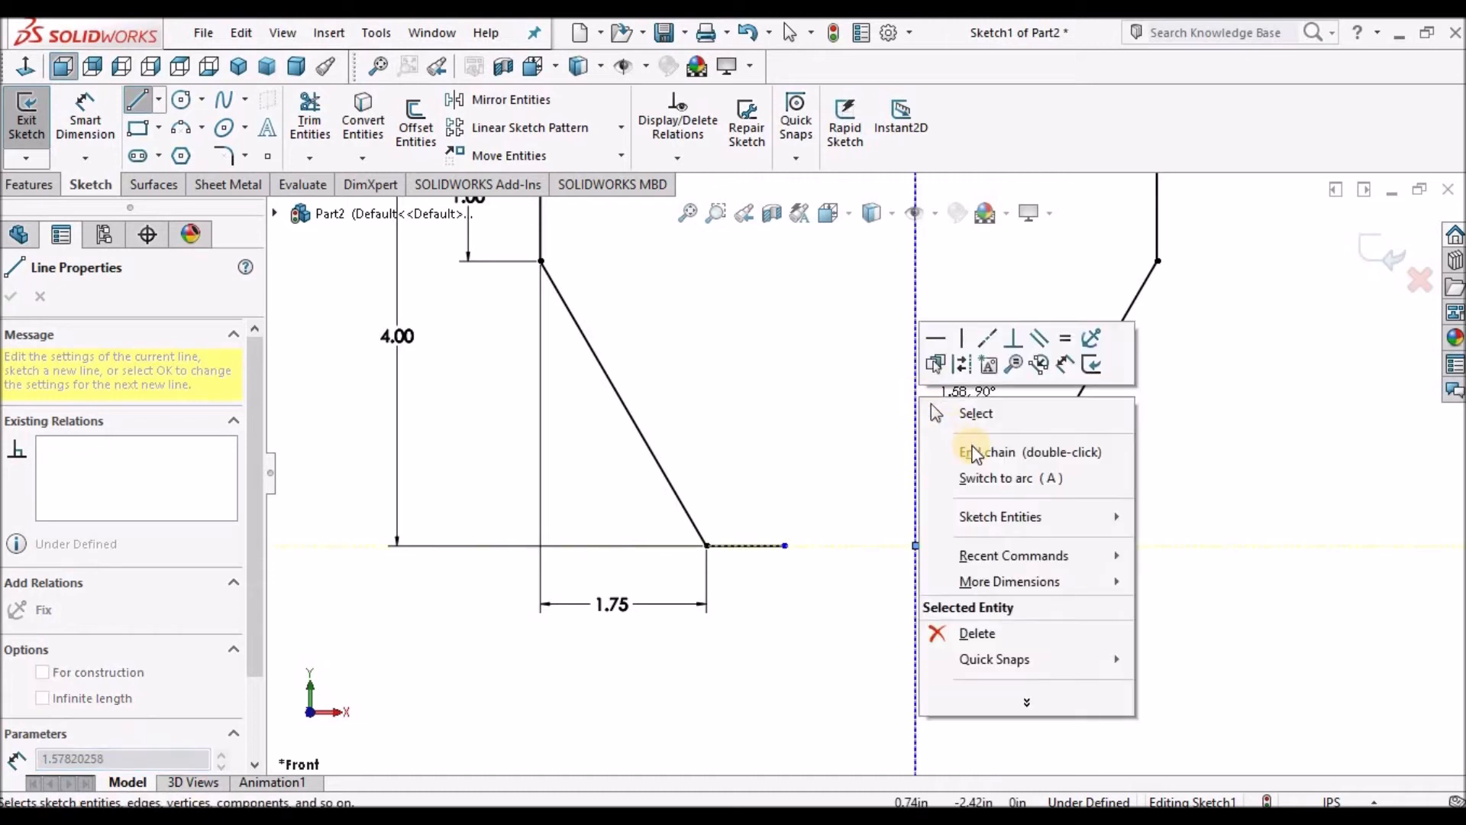
pyautogui.click(975, 449)
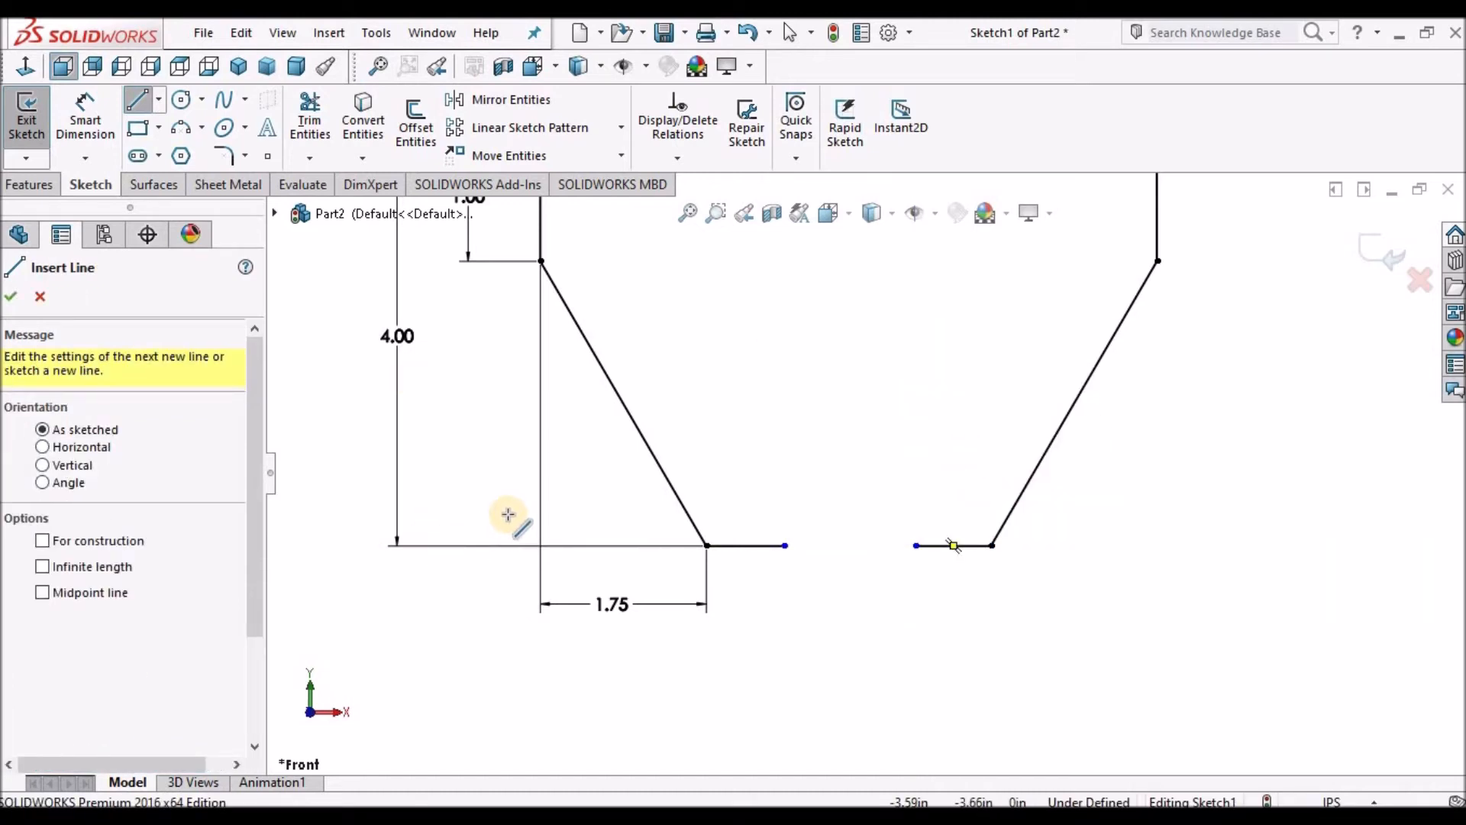
# Dimension the horizontal distance from the left vertical line to the left bottom line's inner end as 2.75 in.
pyautogui.click(84, 123)
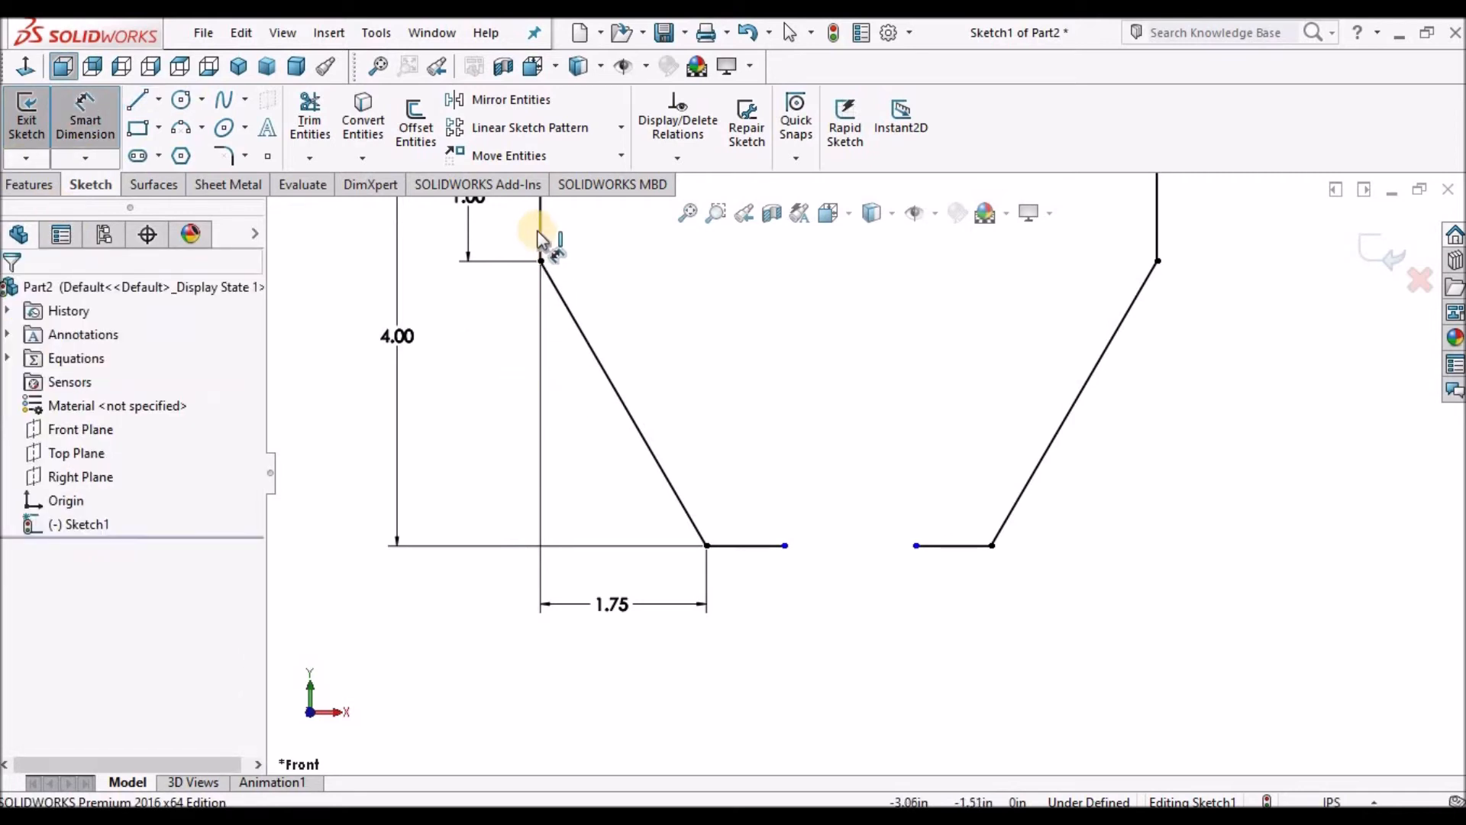
pyautogui.click(785, 547)
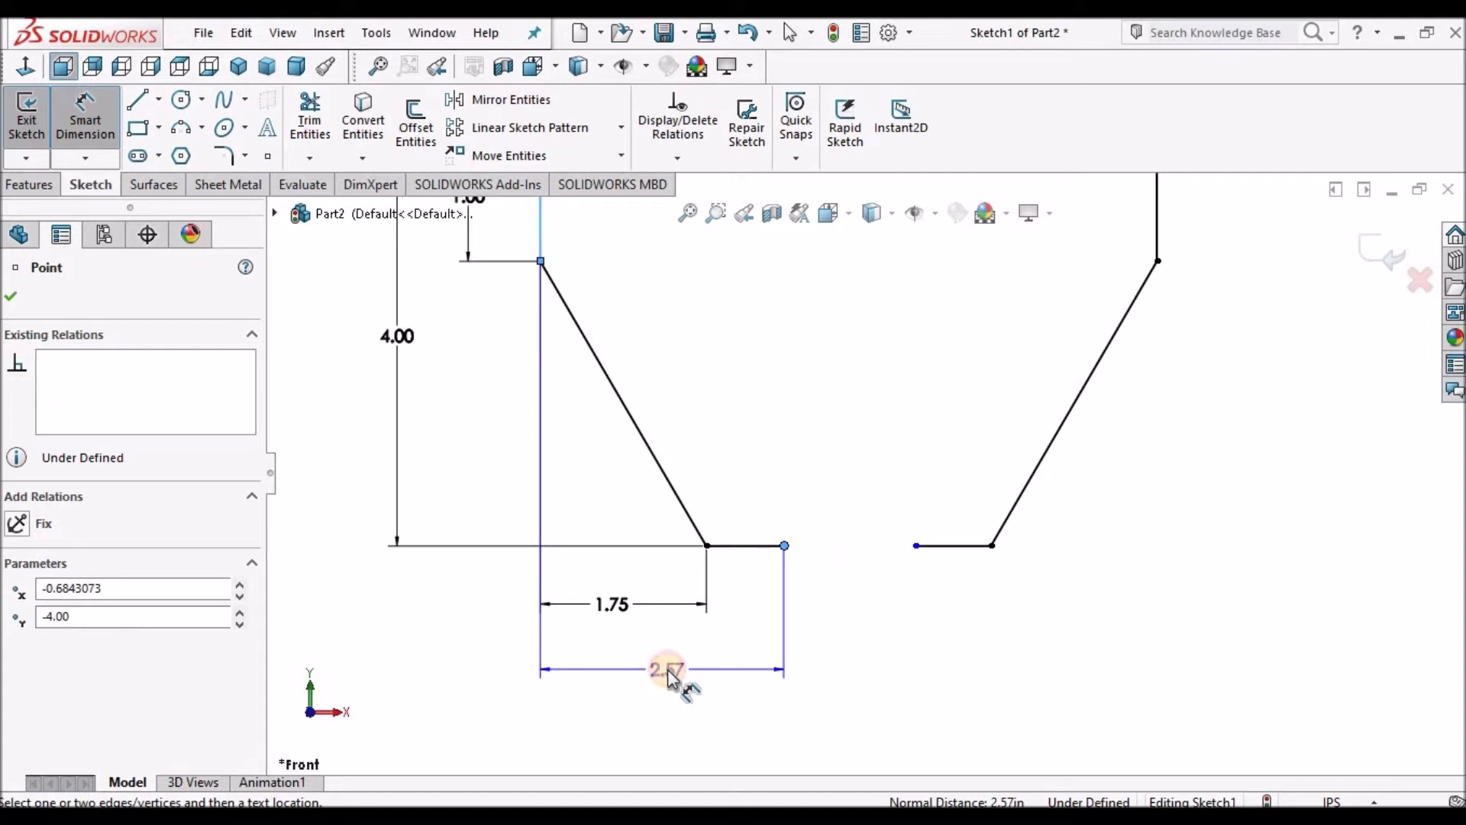
pyautogui.click(668, 670)
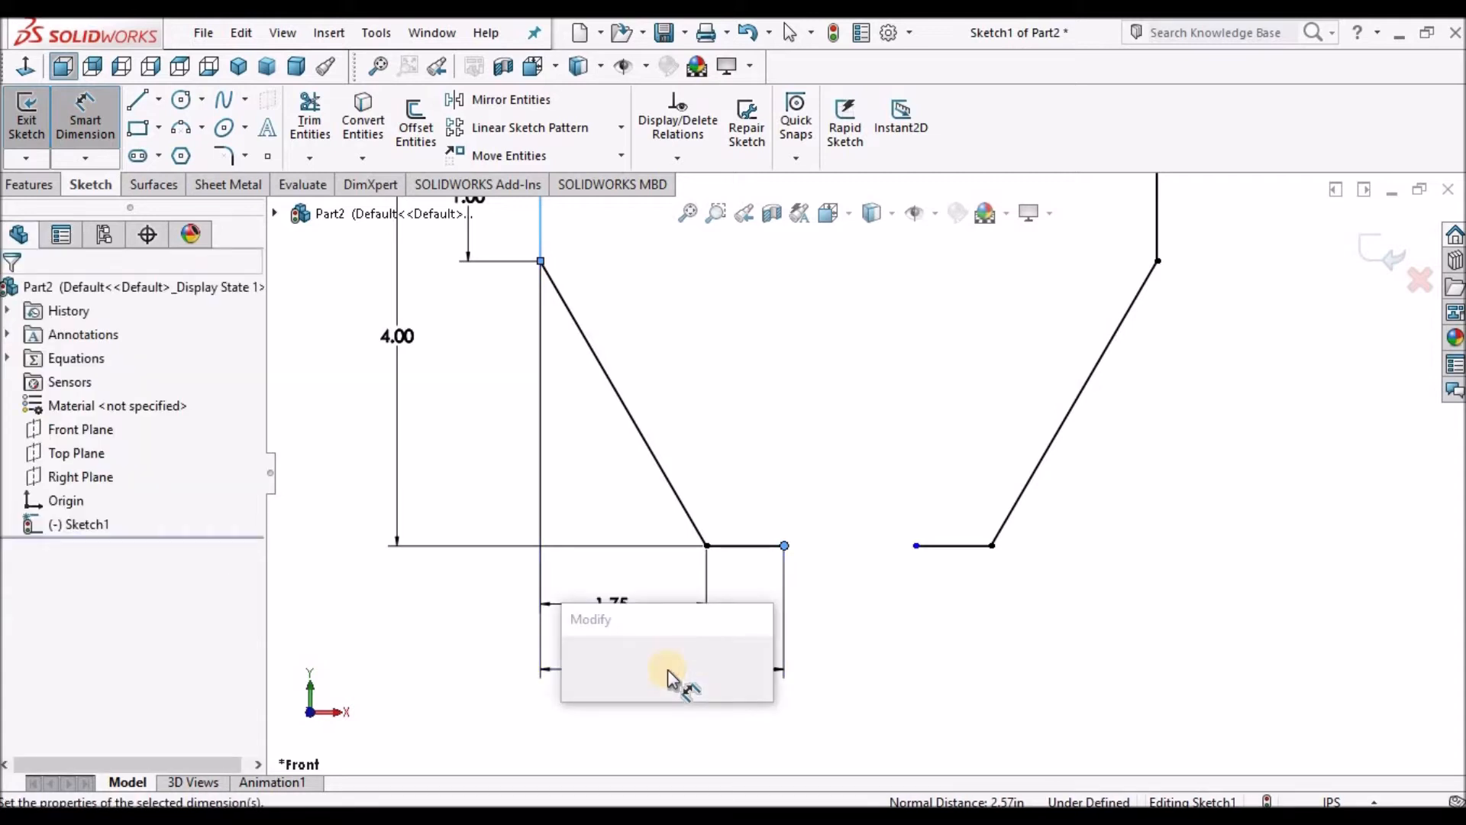
pyautogui.write('2.75')
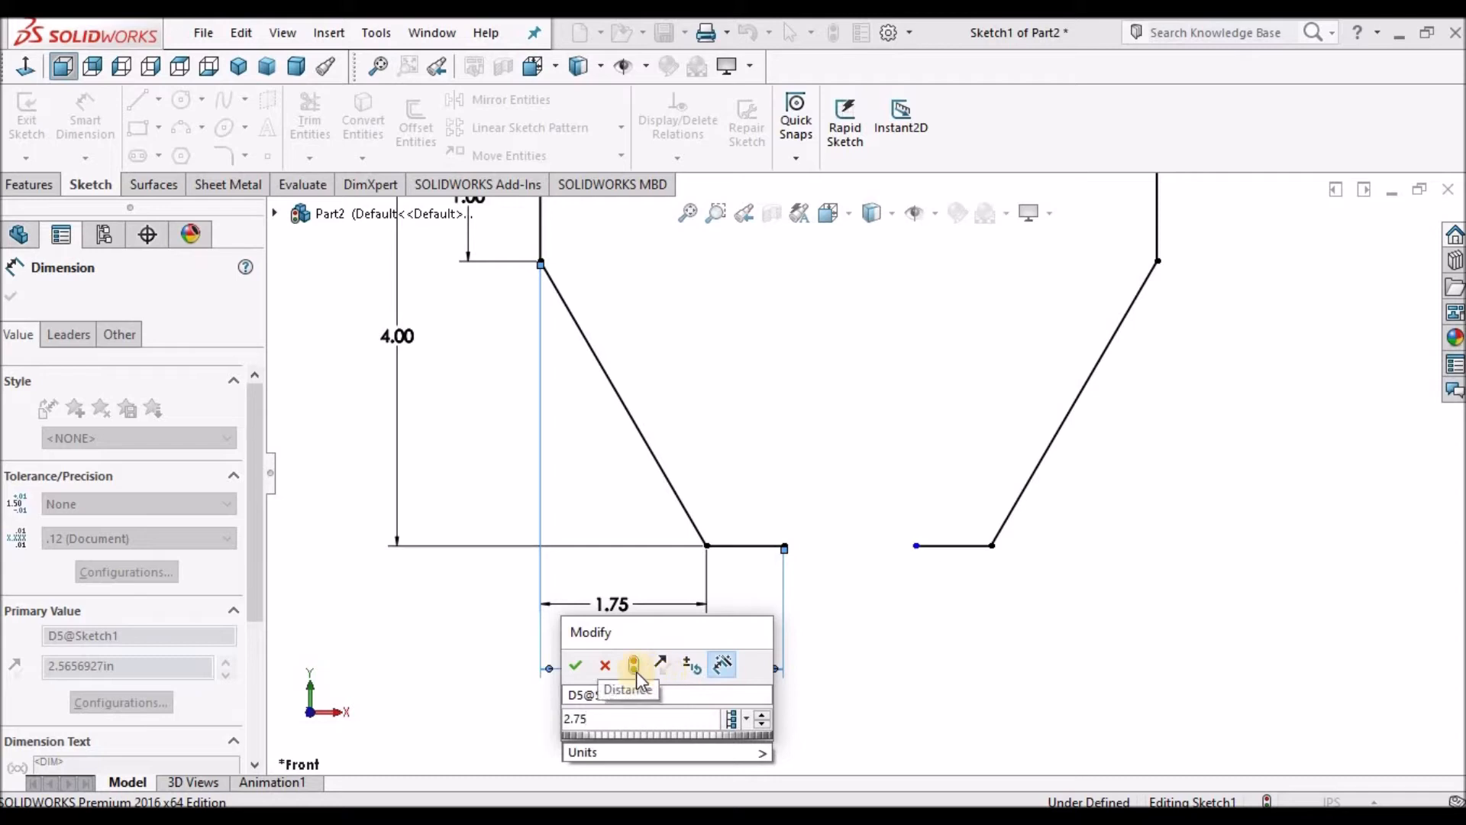
pyautogui.click(578, 666)
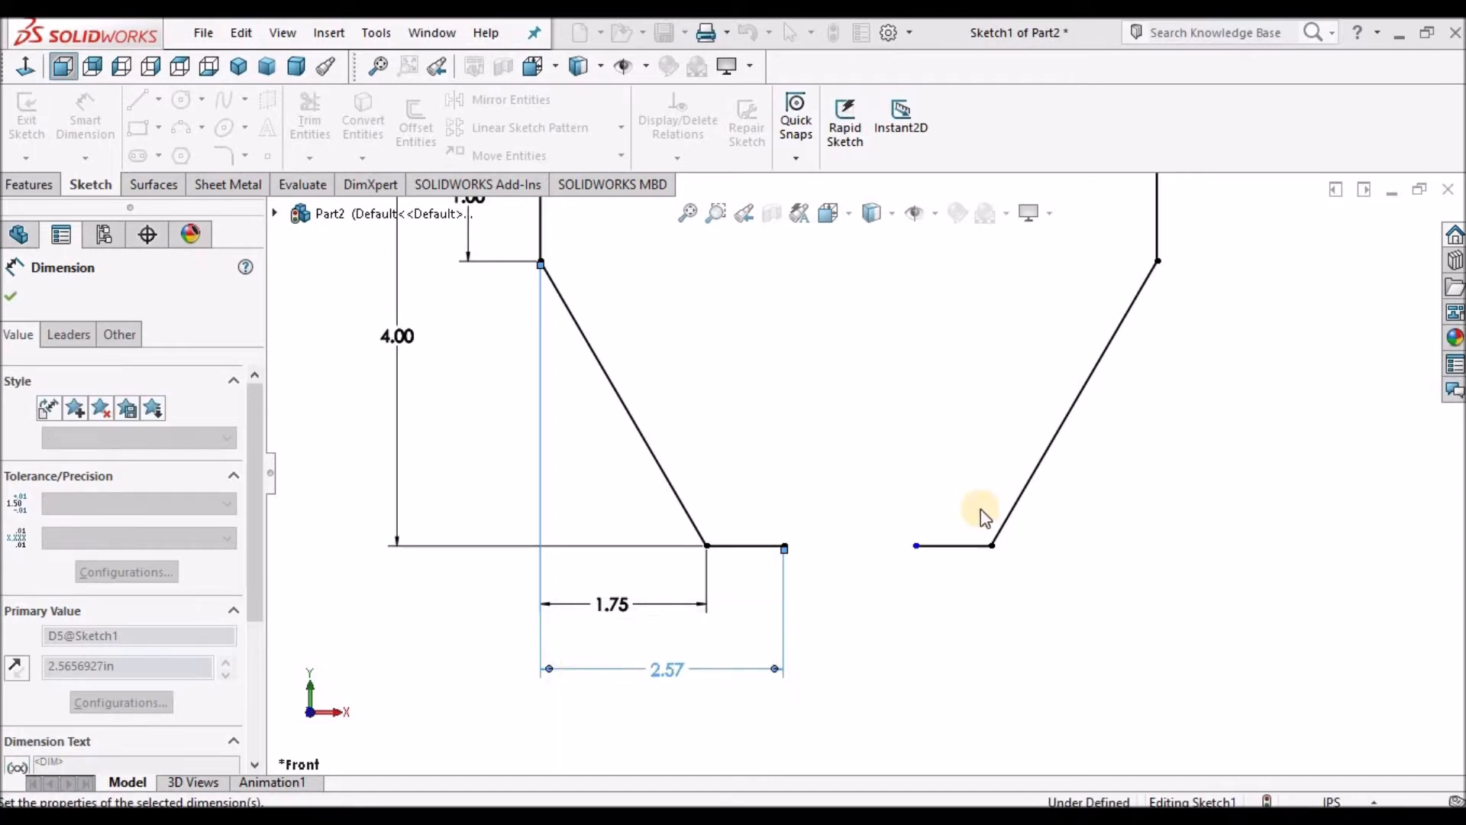
pyautogui.click(965, 640)
pyautogui.press('Escape')
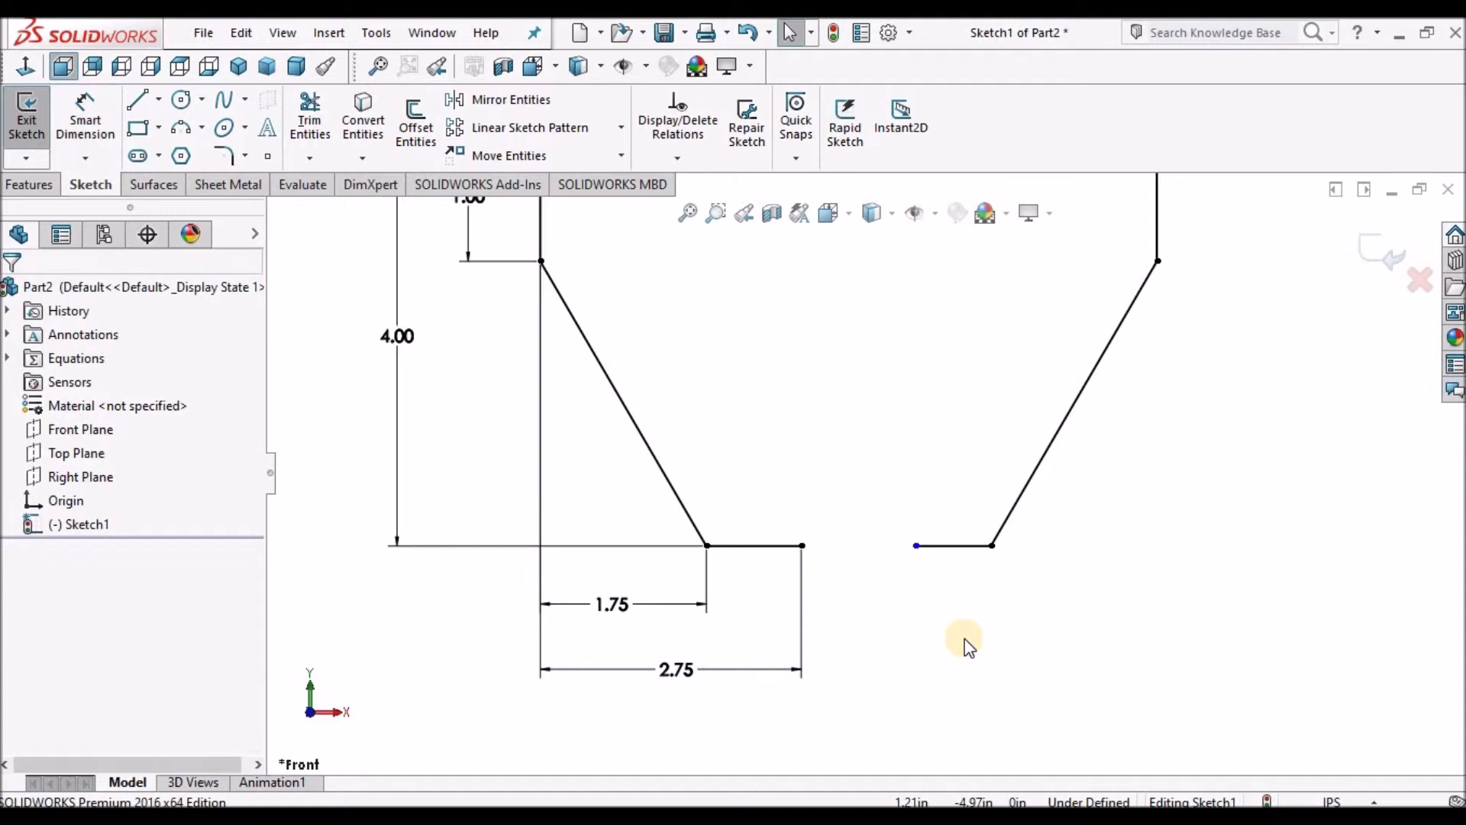
# Make the two short bottom horizontal lines equal in length.
pyautogui.click(963, 547)
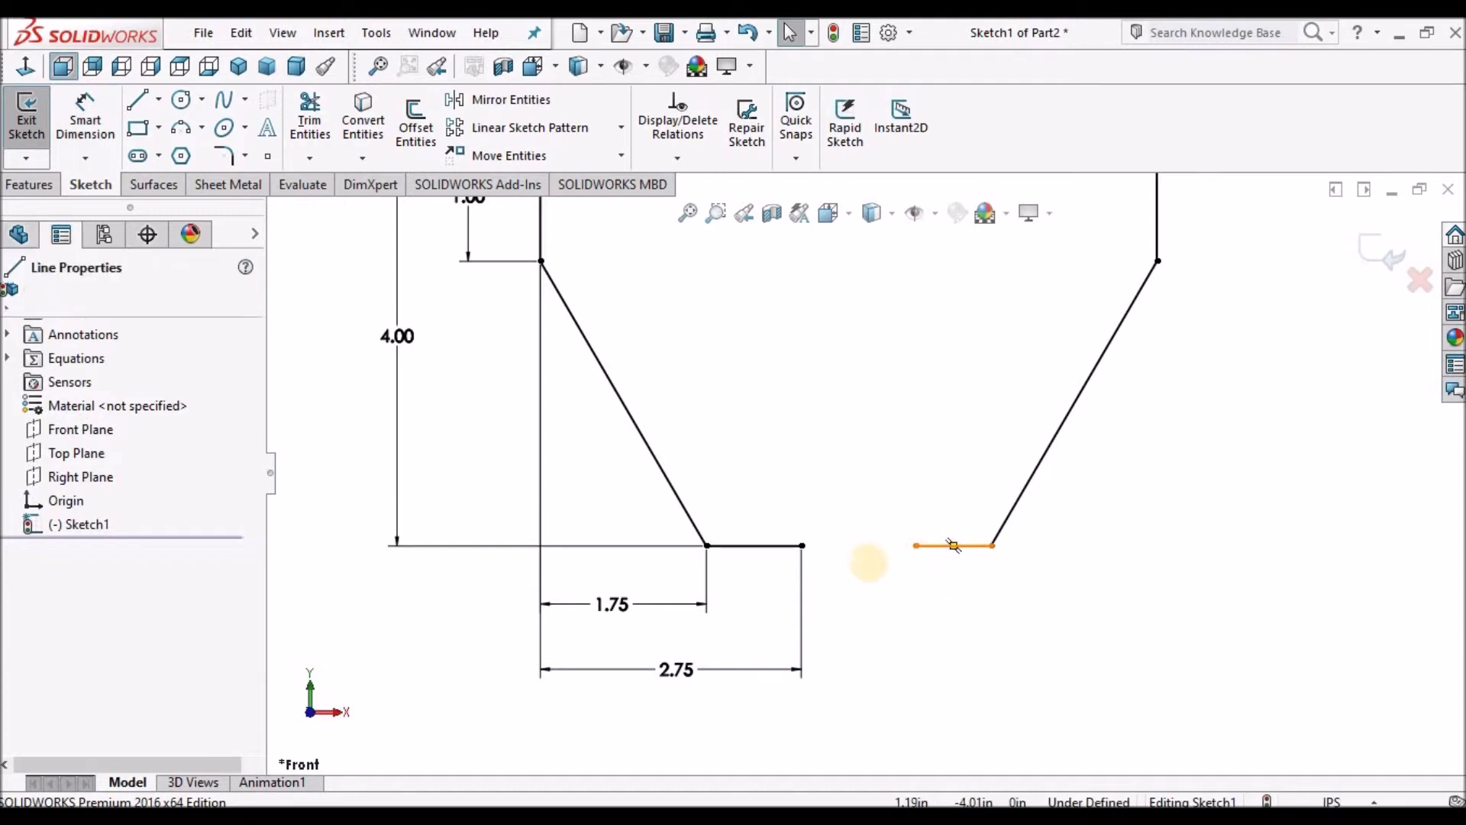
pyautogui.keyDown('ctrl'); pyautogui.click(776, 546); pyautogui.keyUp('ctrl')
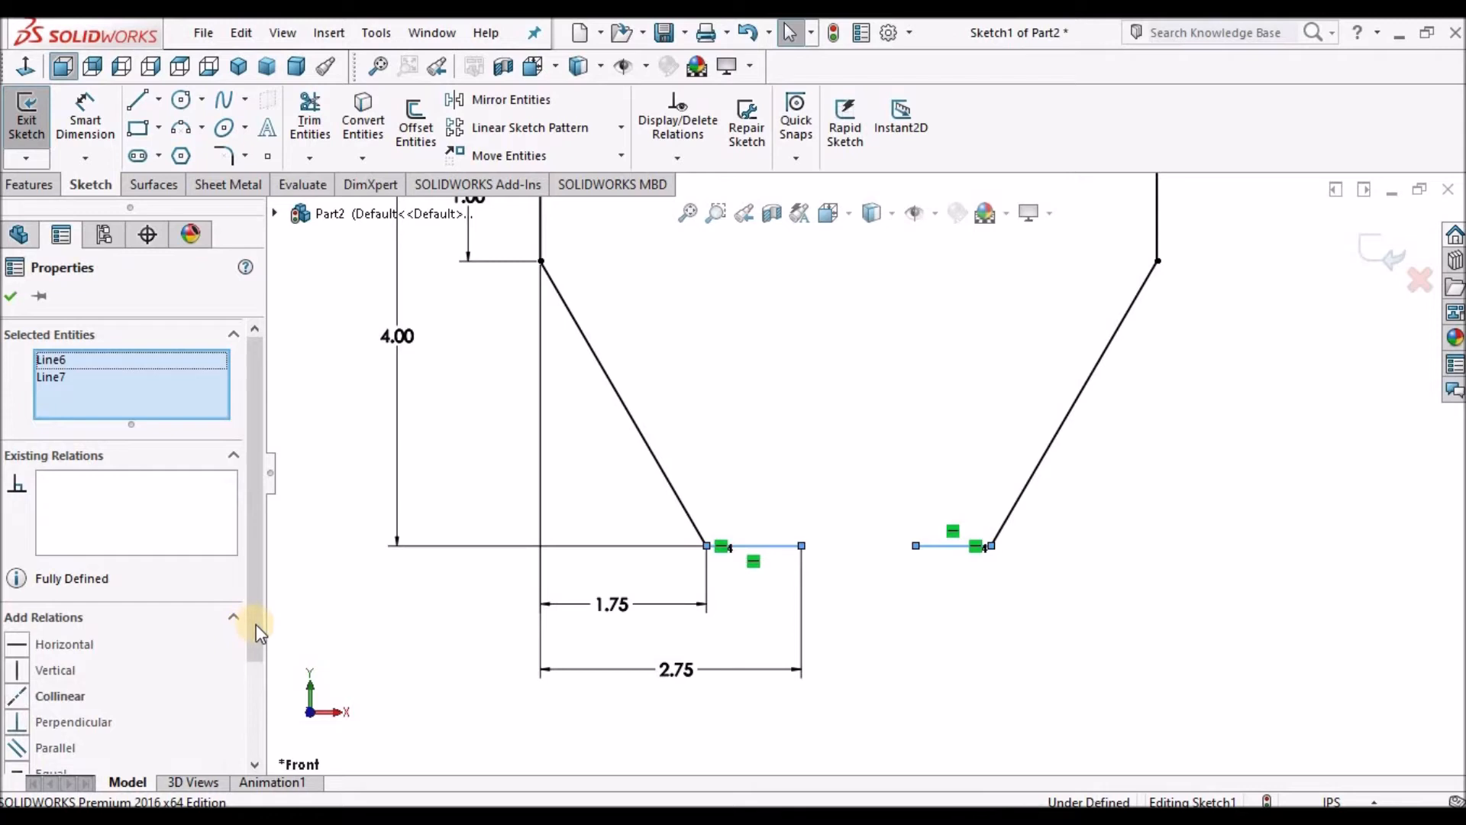
pyautogui.click(257, 659)
pyautogui.click(30, 640)
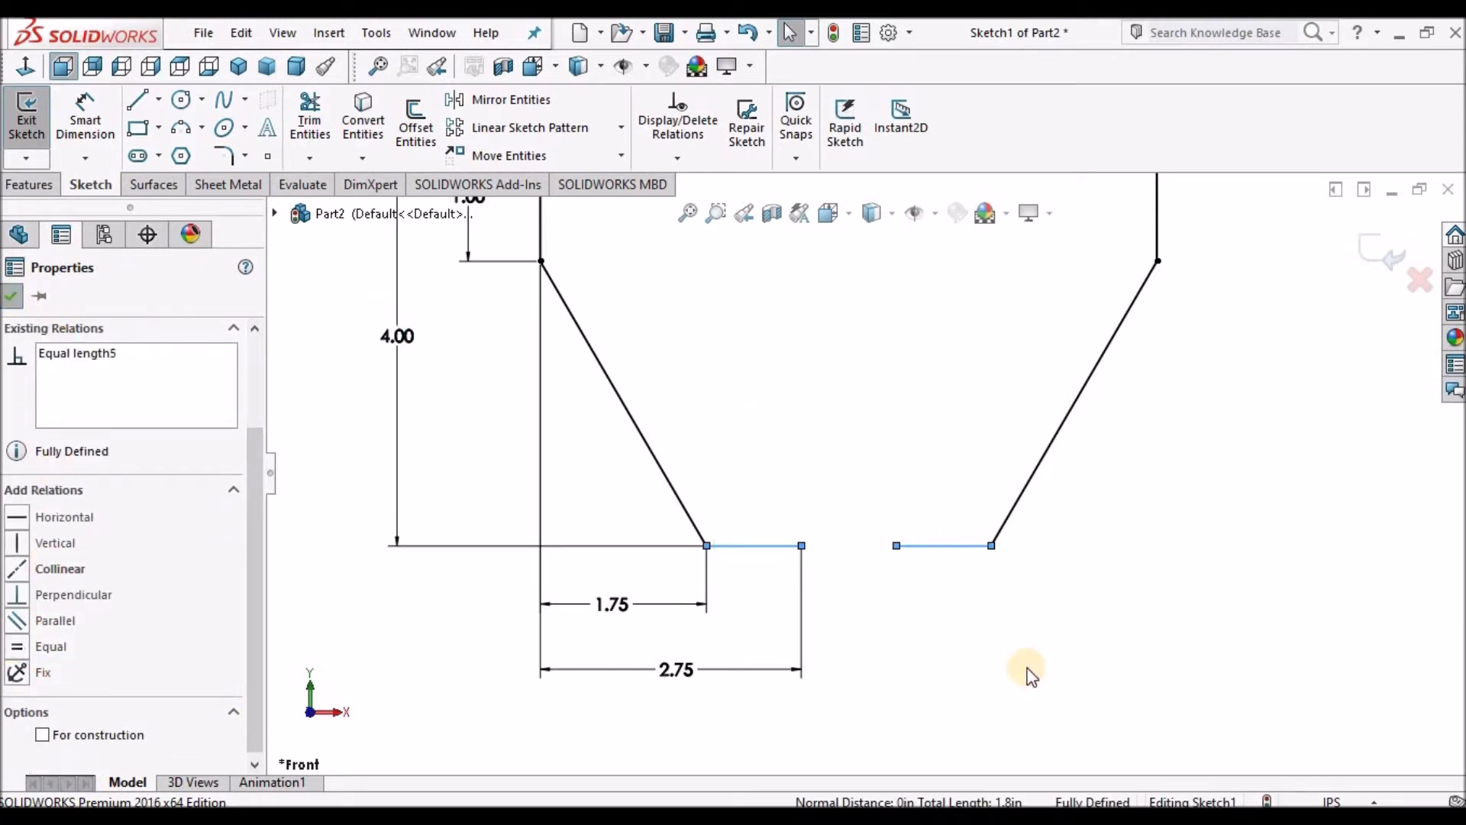
pyautogui.click(1052, 631)
pyautogui.press('f')
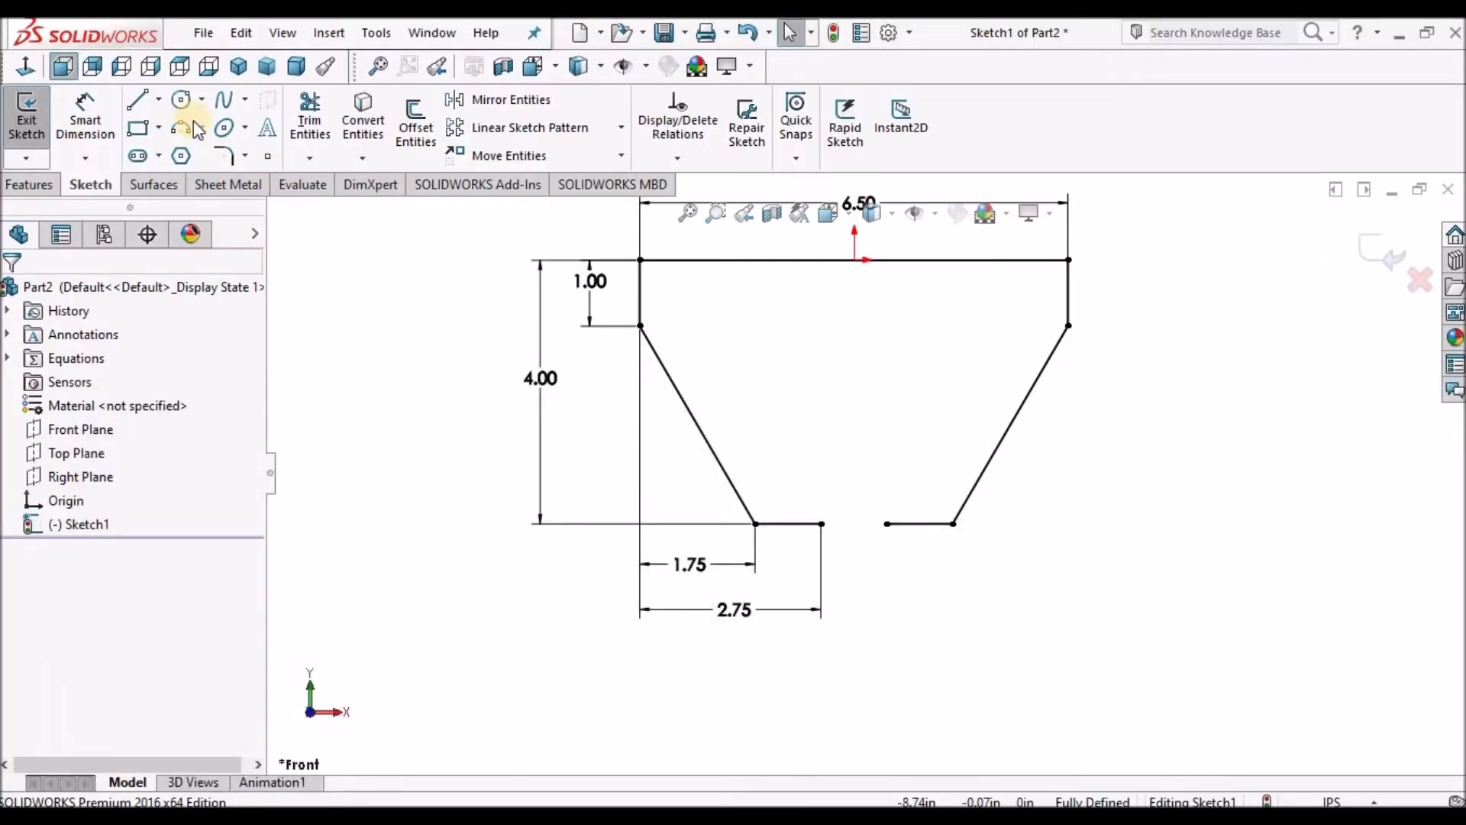
# Draw the T-slot outline as a line chain from the left bottom line's inner end to the right bottom line's inner end.
pyautogui.click(139, 100)
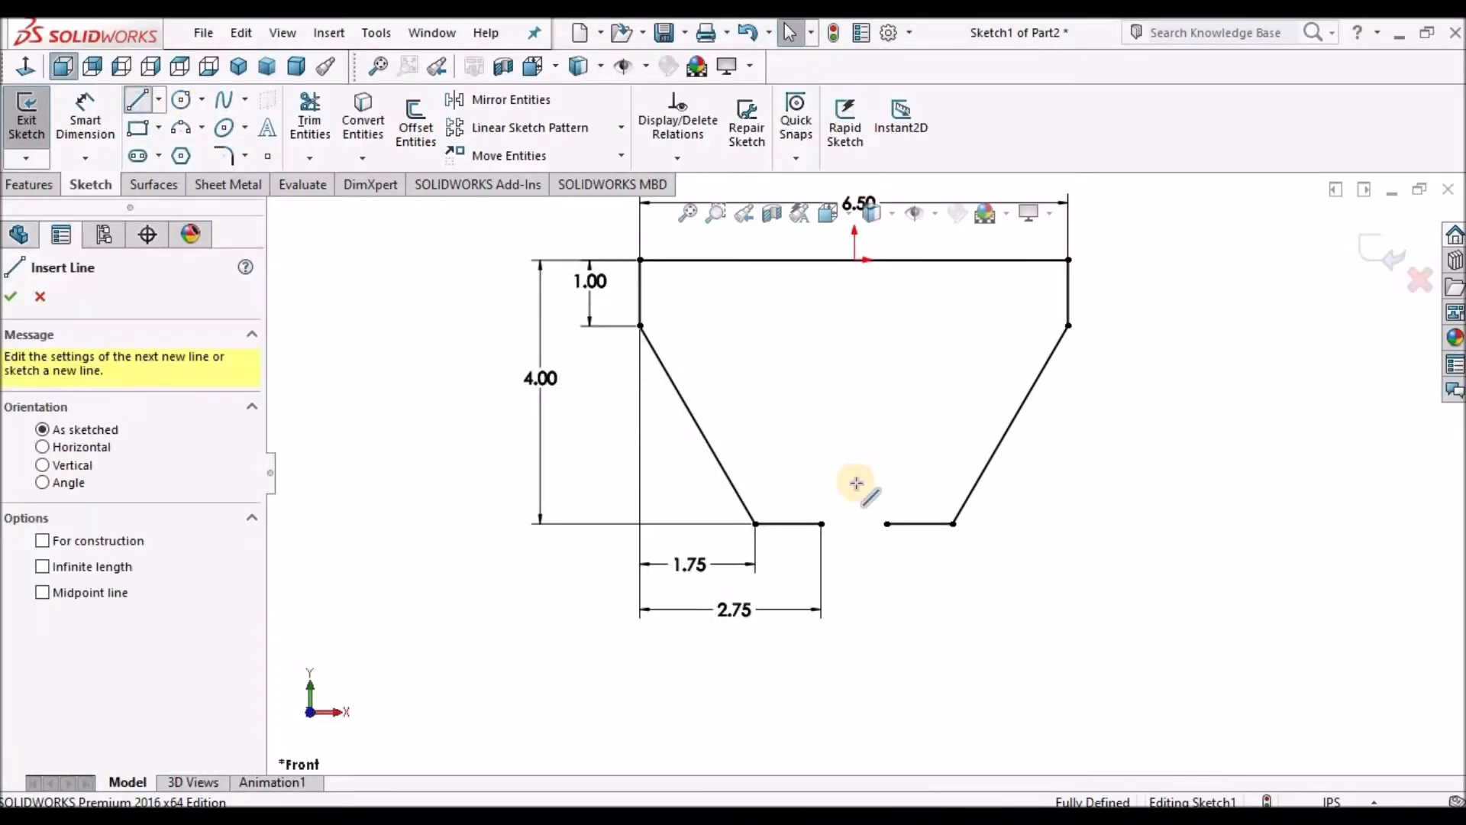
pyautogui.scroll(-1, 857, 484)
pyautogui.click(835, 542)
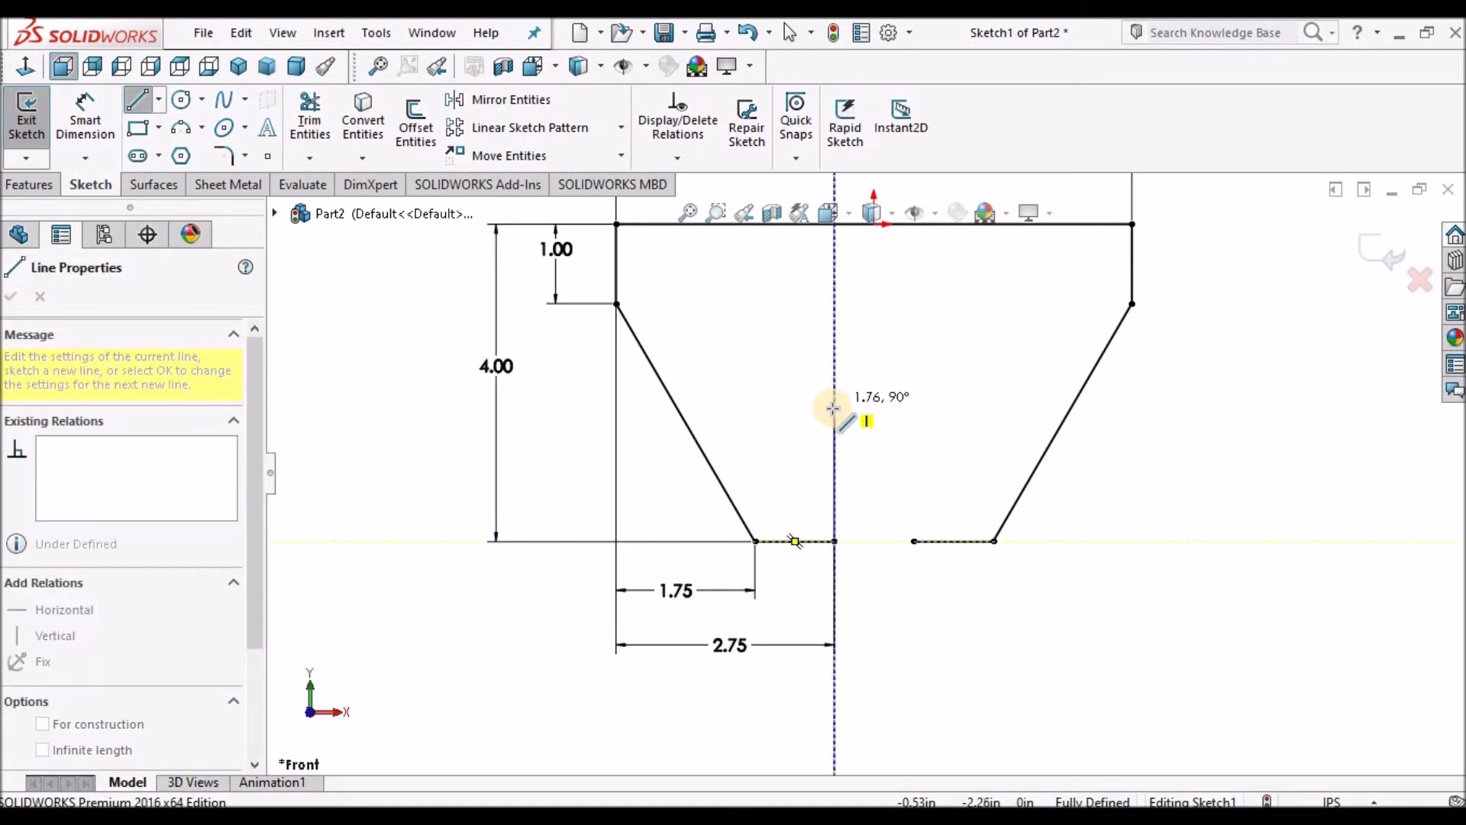
pyautogui.click(834, 408)
pyautogui.click(764, 407)
pyautogui.doubleClick(763, 338)
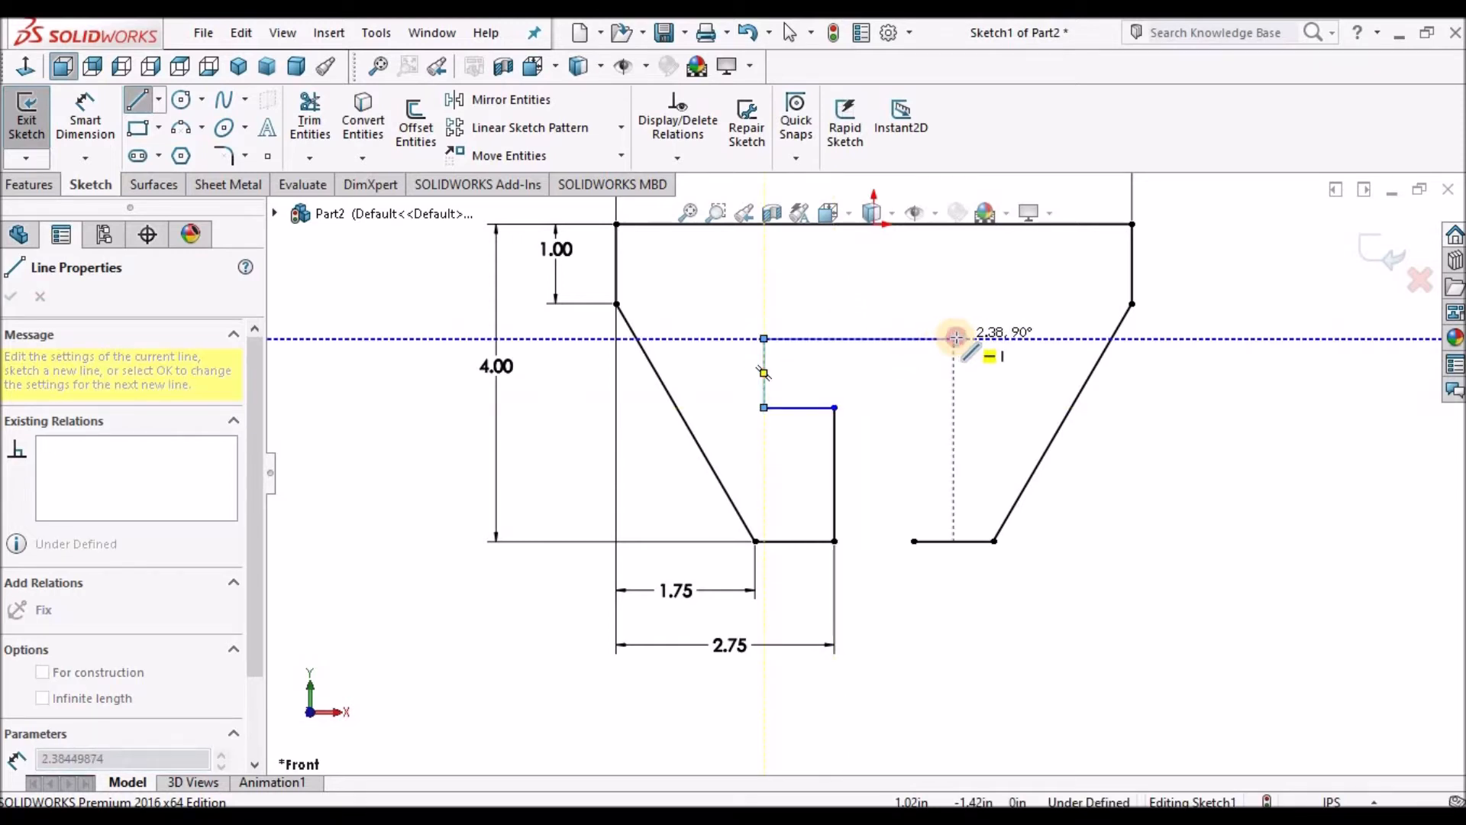
pyautogui.click(954, 338)
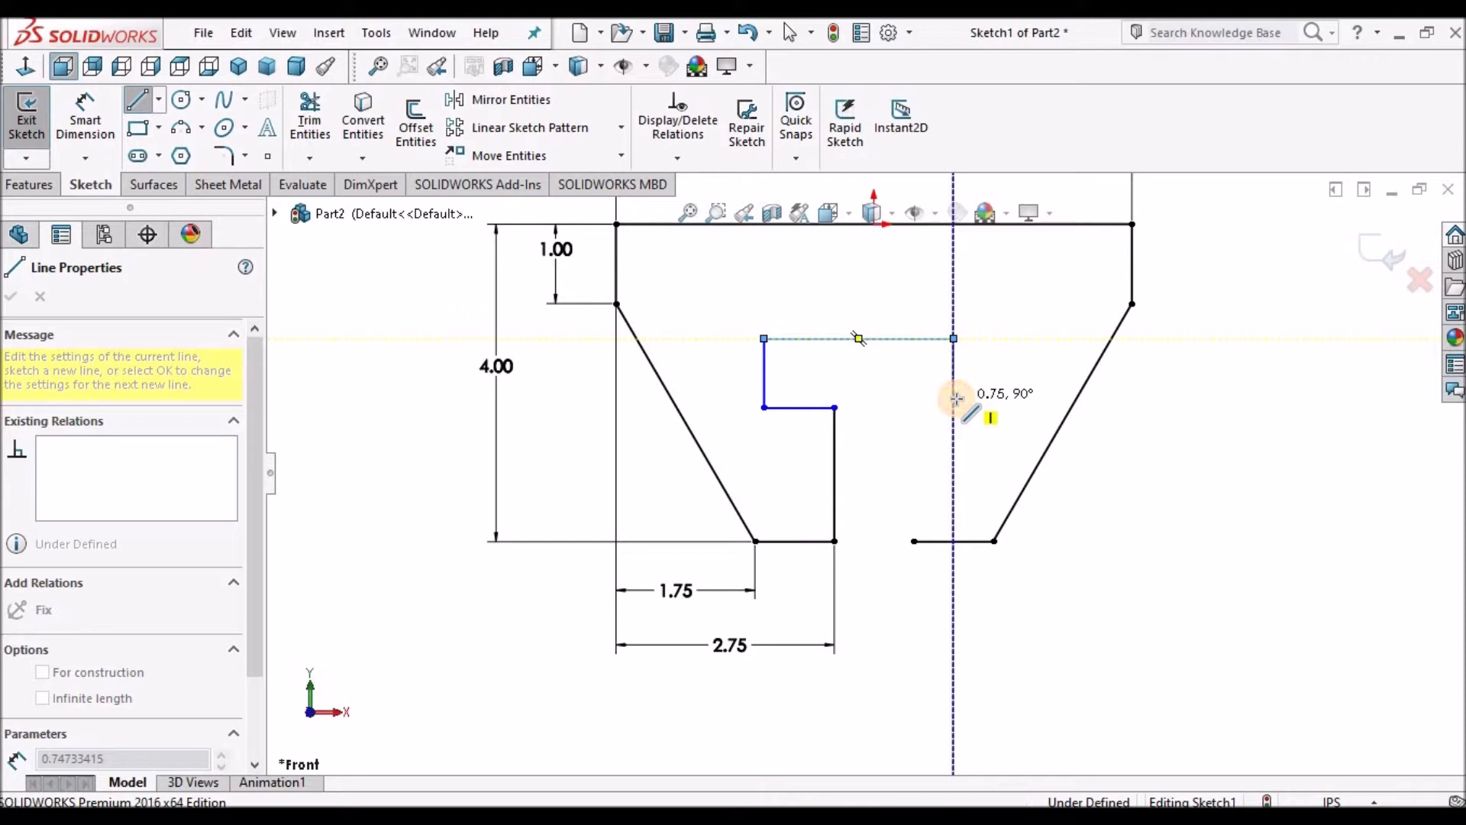
pyautogui.click(953, 397)
pyautogui.click(902, 397)
pyautogui.click(913, 540)
pyautogui.rightClick(1062, 294)
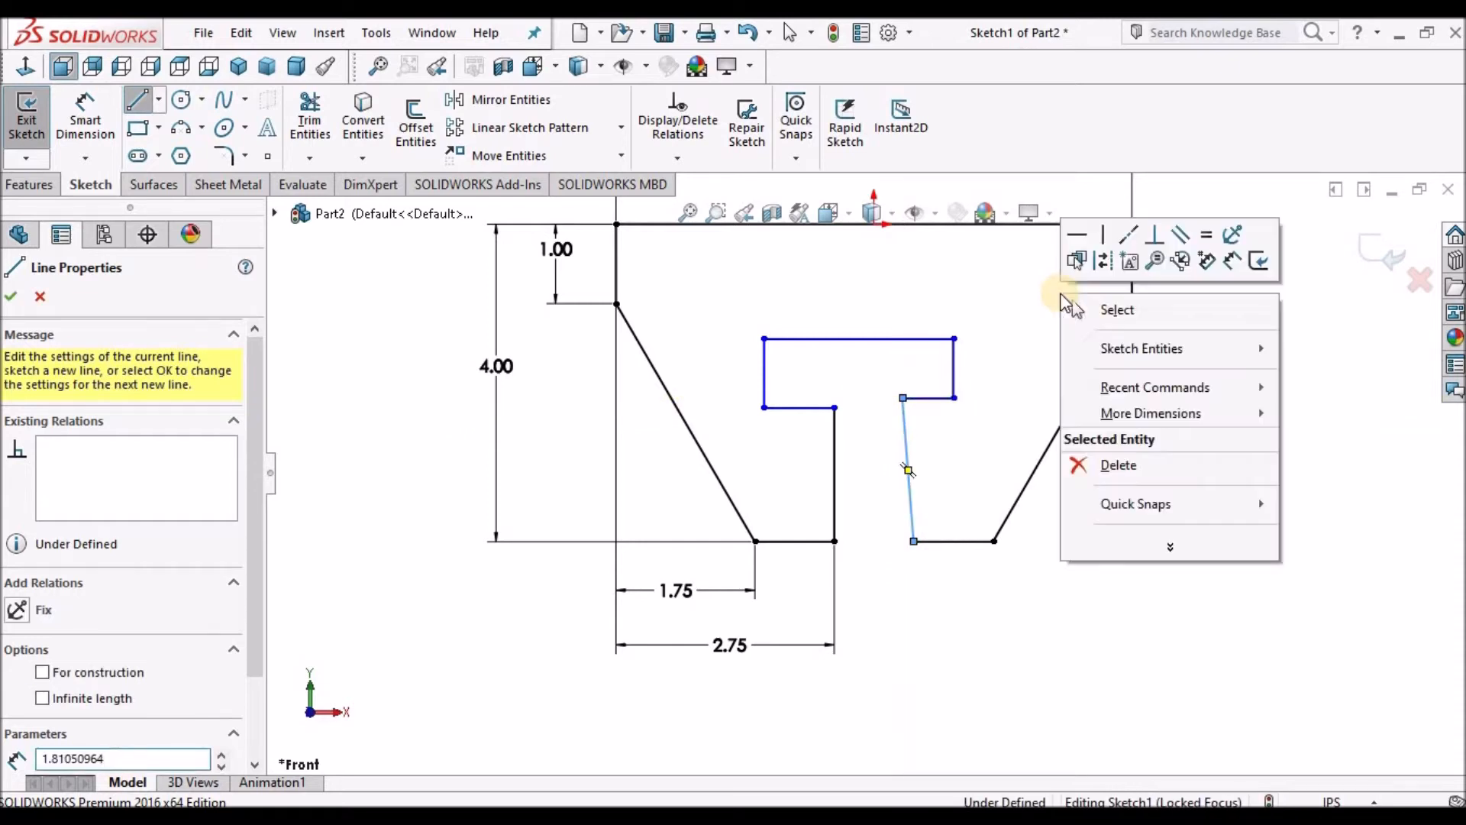
pyautogui.click(1085, 309)
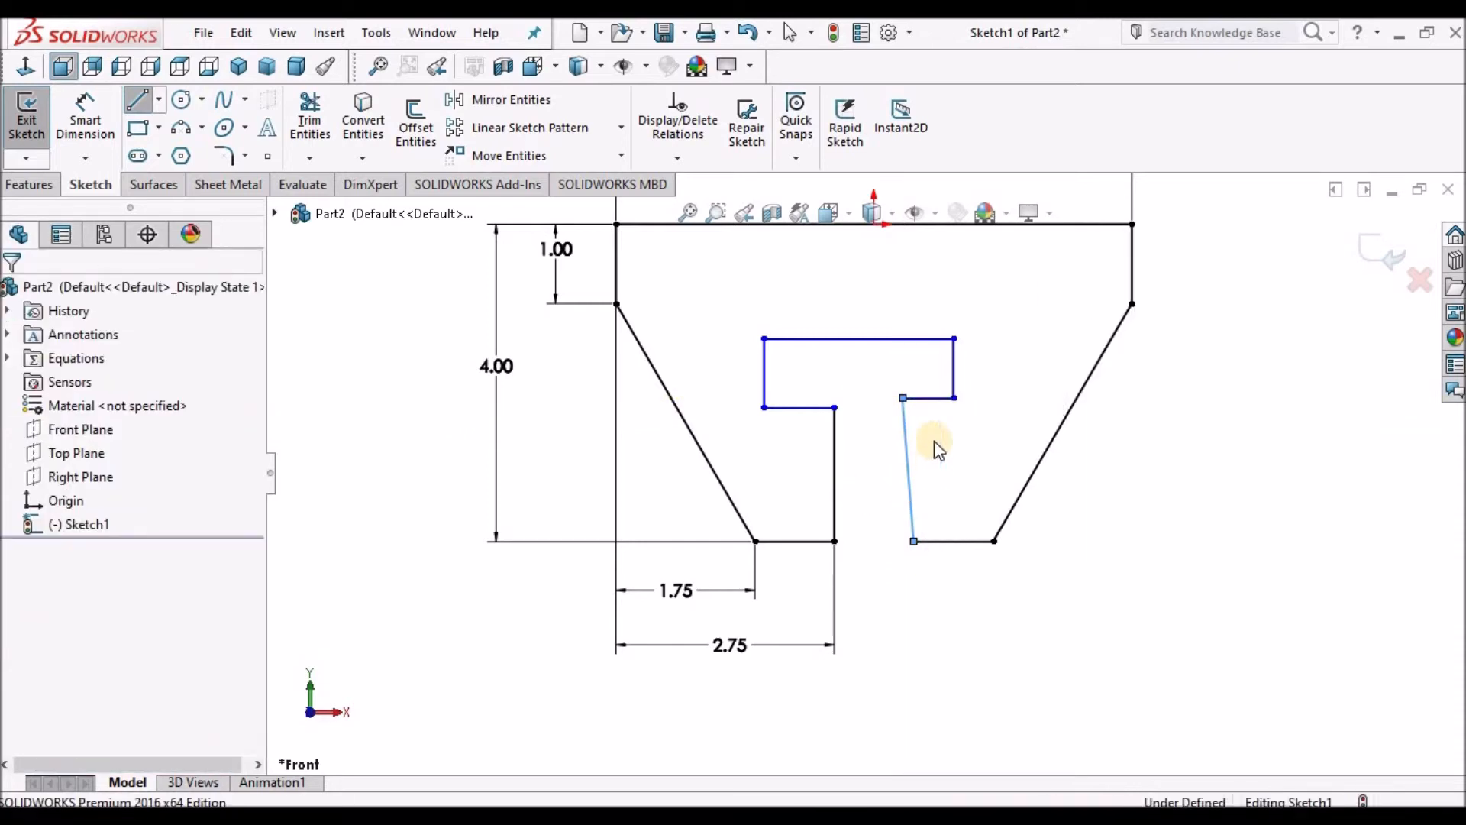
# Make the T-slot's slanted right stem line vertical.
pyautogui.click(904, 441)
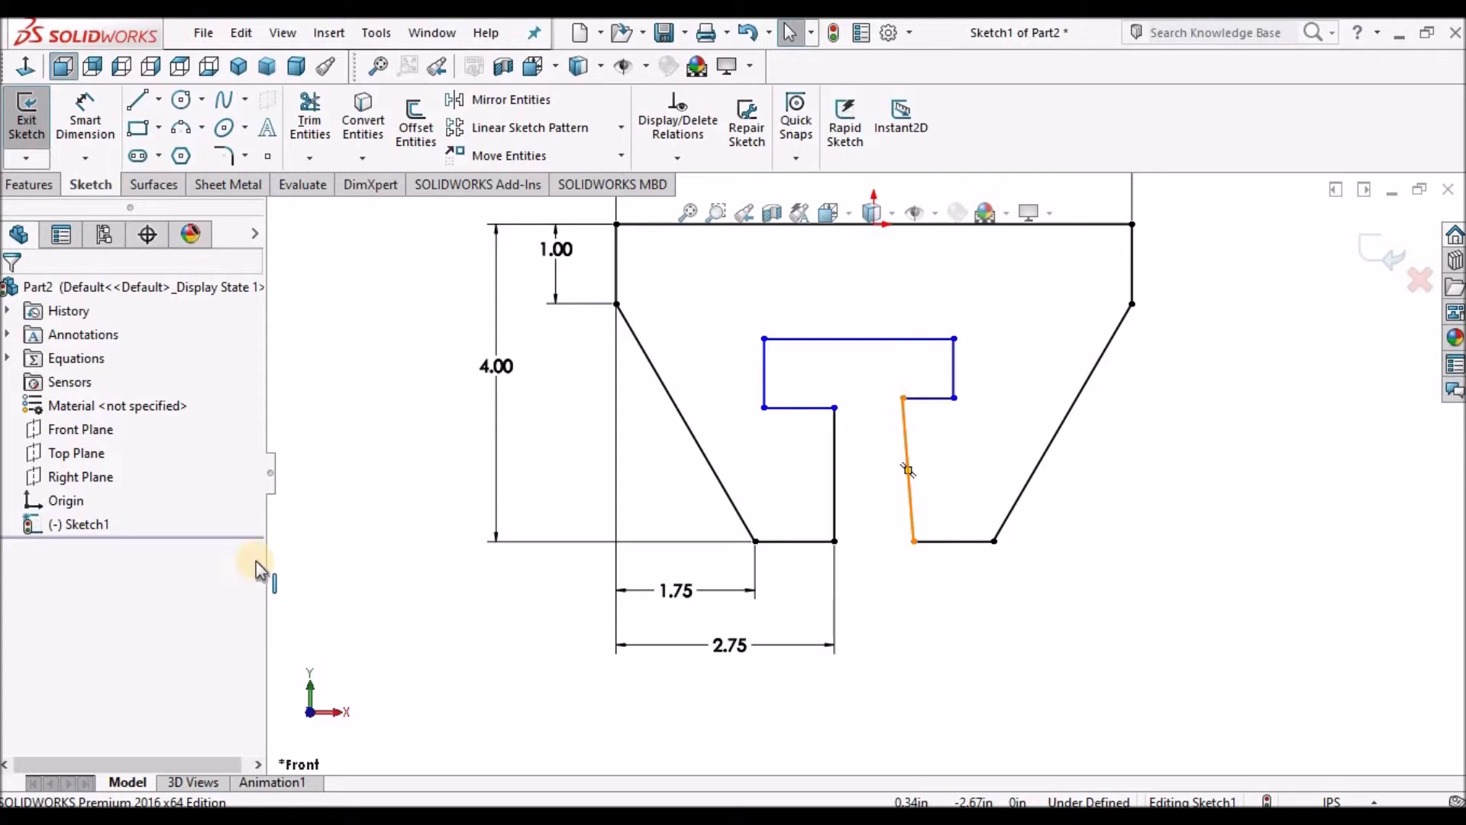
pyautogui.moveTo(254, 521); pyautogui.dragTo(263, 604)
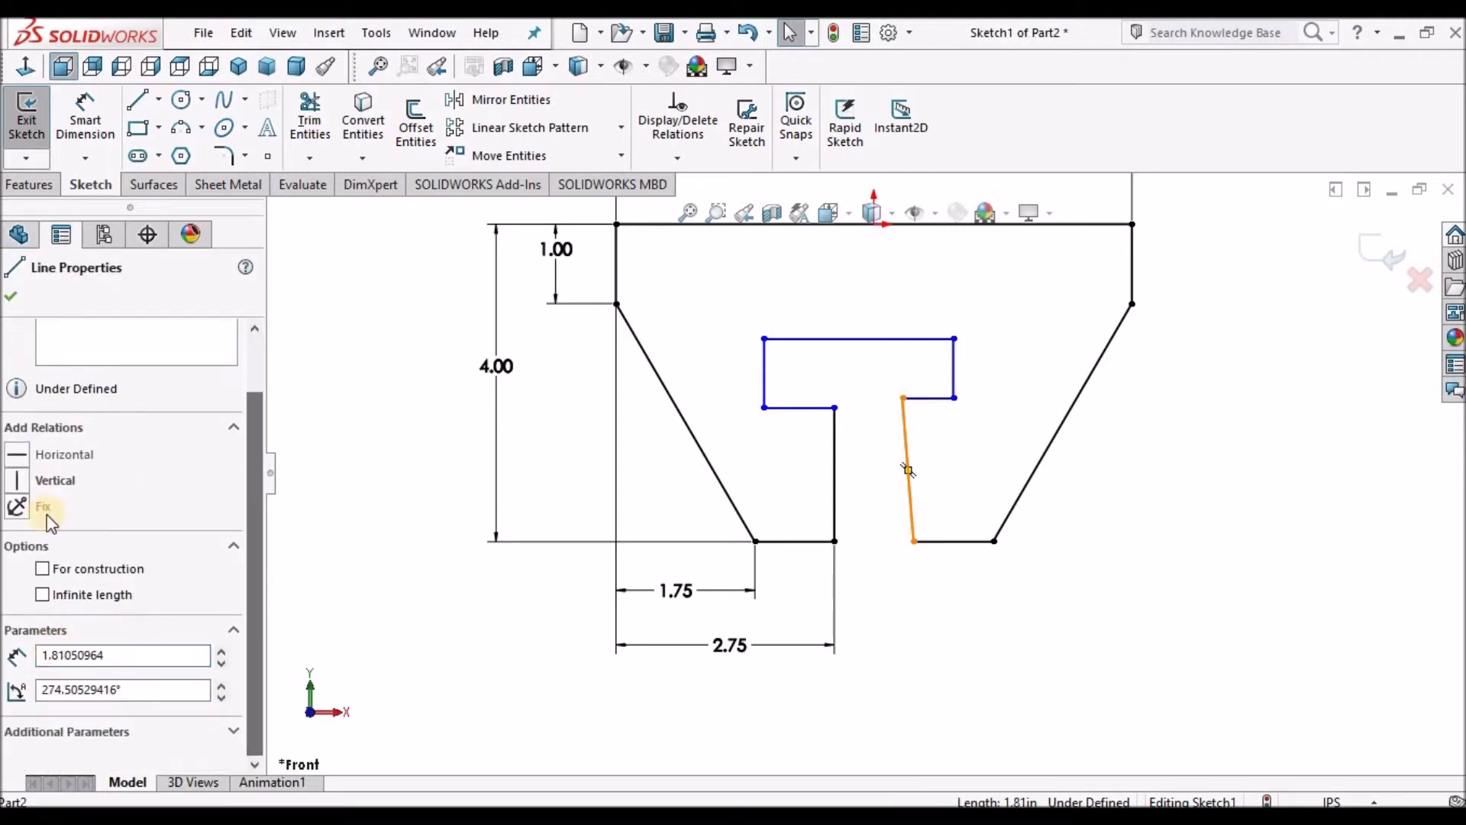
pyautogui.click(16, 479)
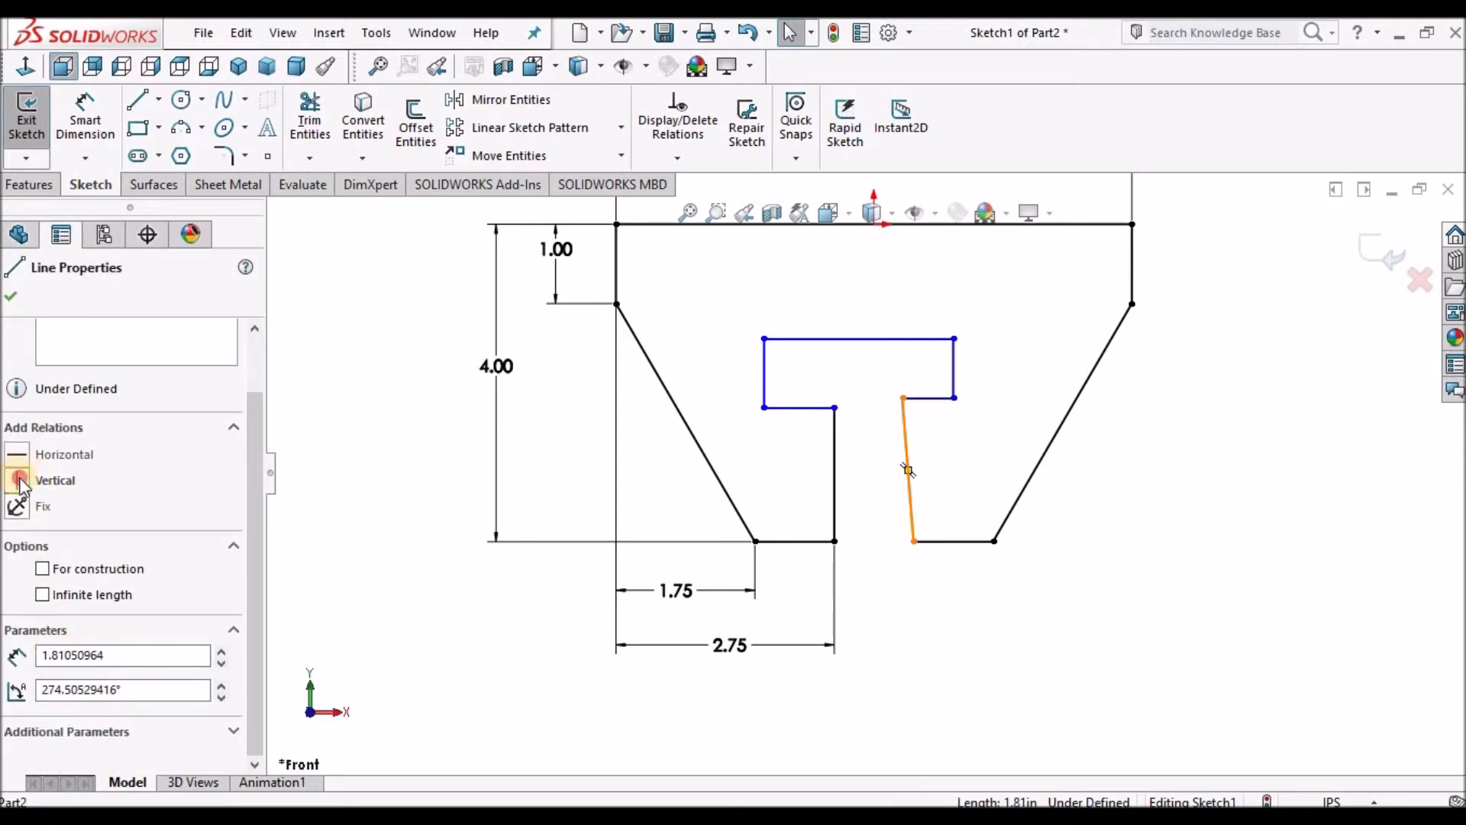
pyautogui.click(13, 300)
pyautogui.scroll(-1, 938, 495)
pyautogui.scroll(1, 938, 495)
pyautogui.scroll(-2, 932, 491)
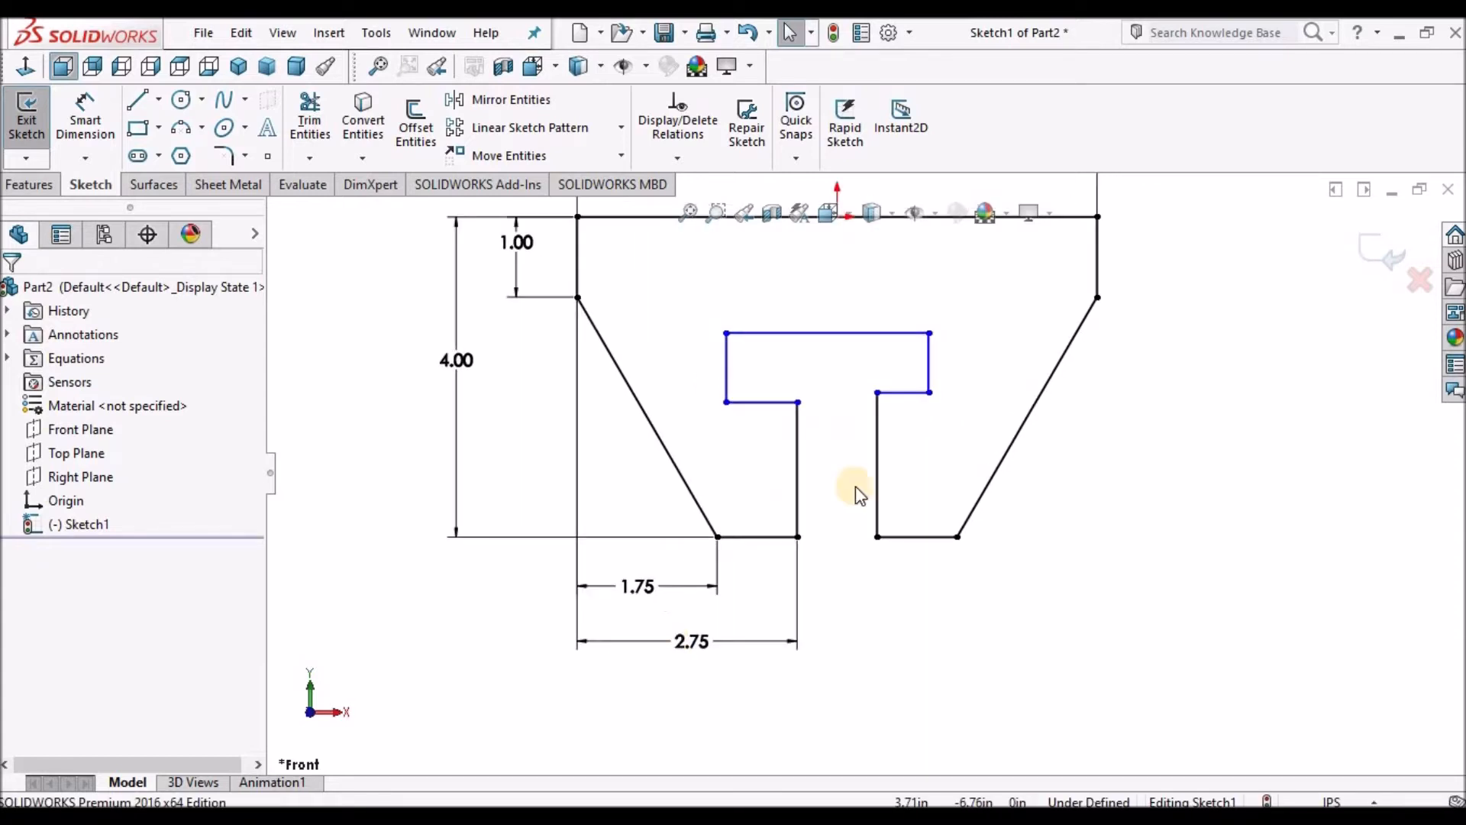
# Make the two vertical T-slot stem lines equal in length.
pyautogui.click(877, 425)
pyautogui.keyDown('ctrl'); pyautogui.click(798, 430); pyautogui.keyUp('ctrl')
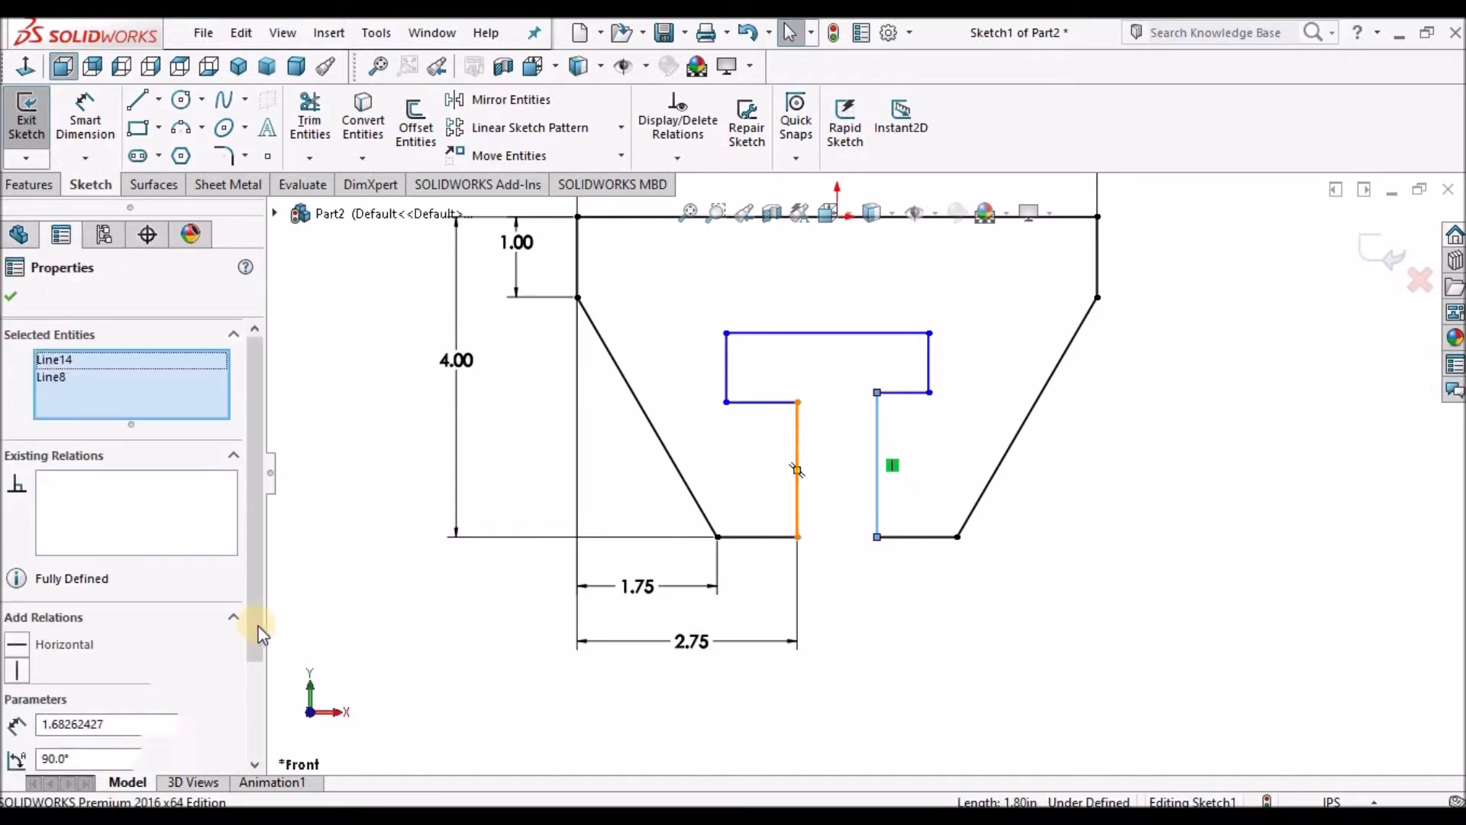
pyautogui.scroll(-3, 267, 681)
pyautogui.click(16, 665)
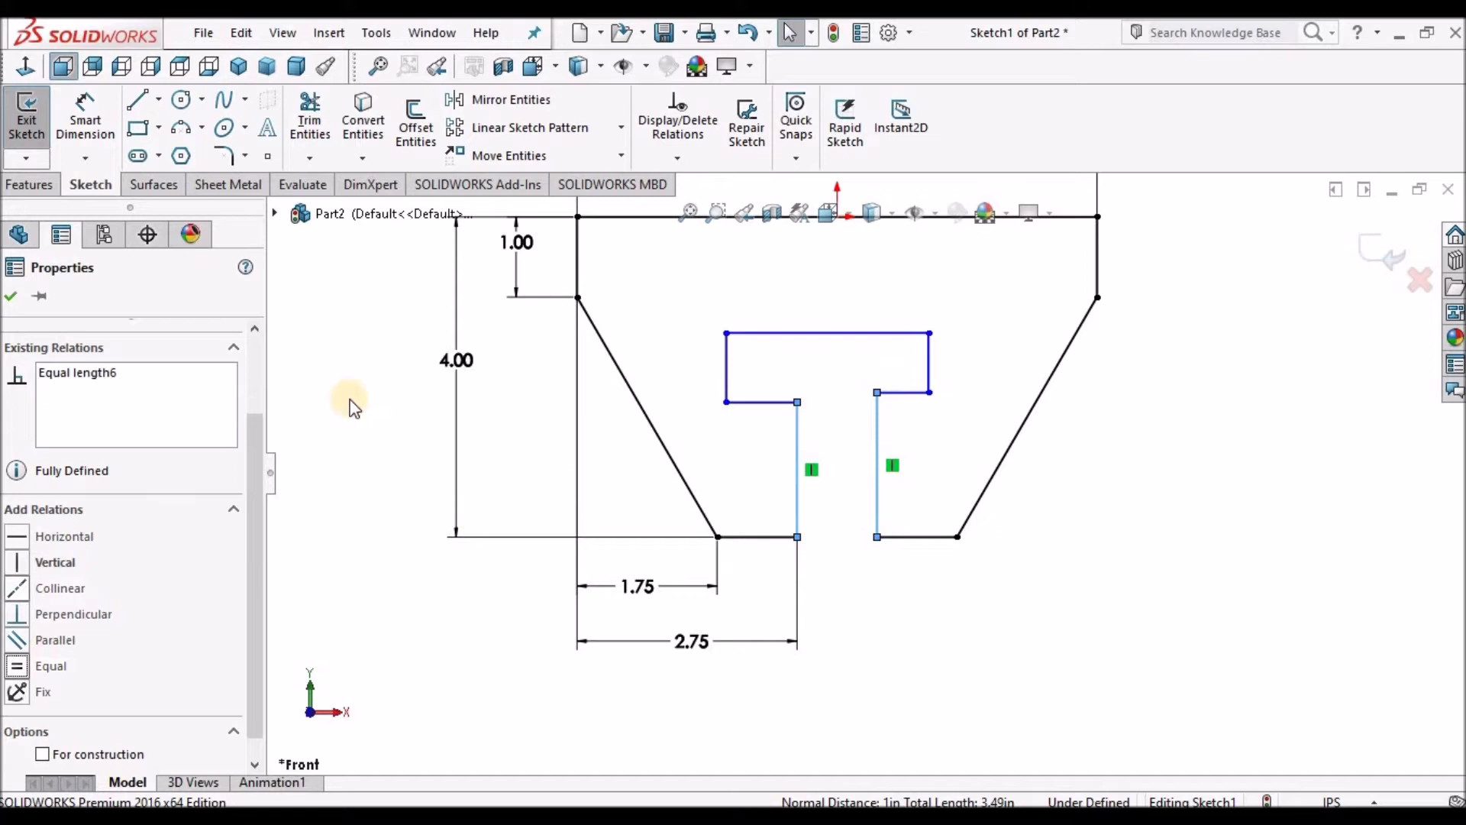
pyautogui.click(13, 297)
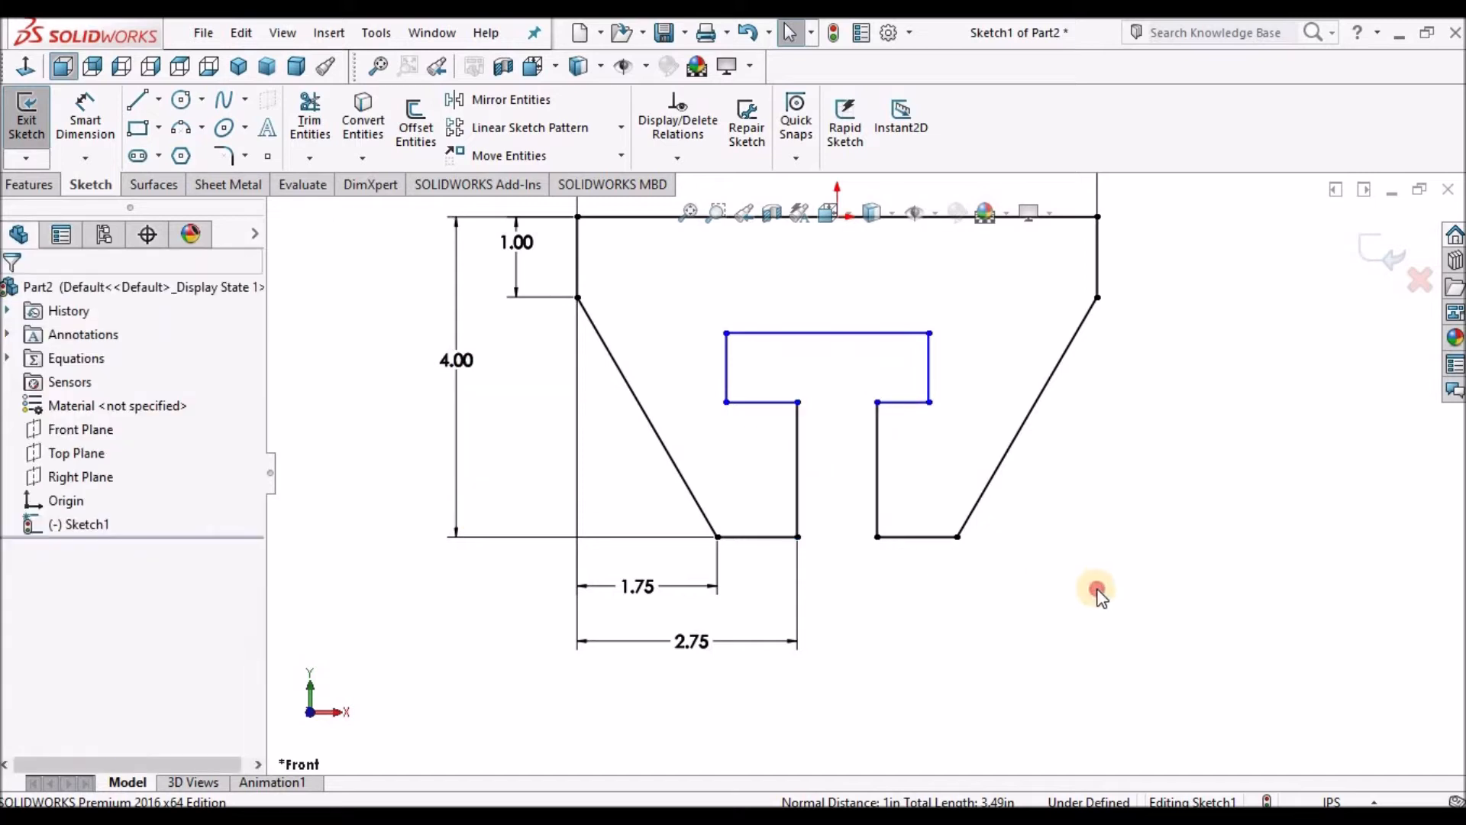
# Make the two short horizontal T-slot shoulder lines equal in length.
pyautogui.click(912, 407)
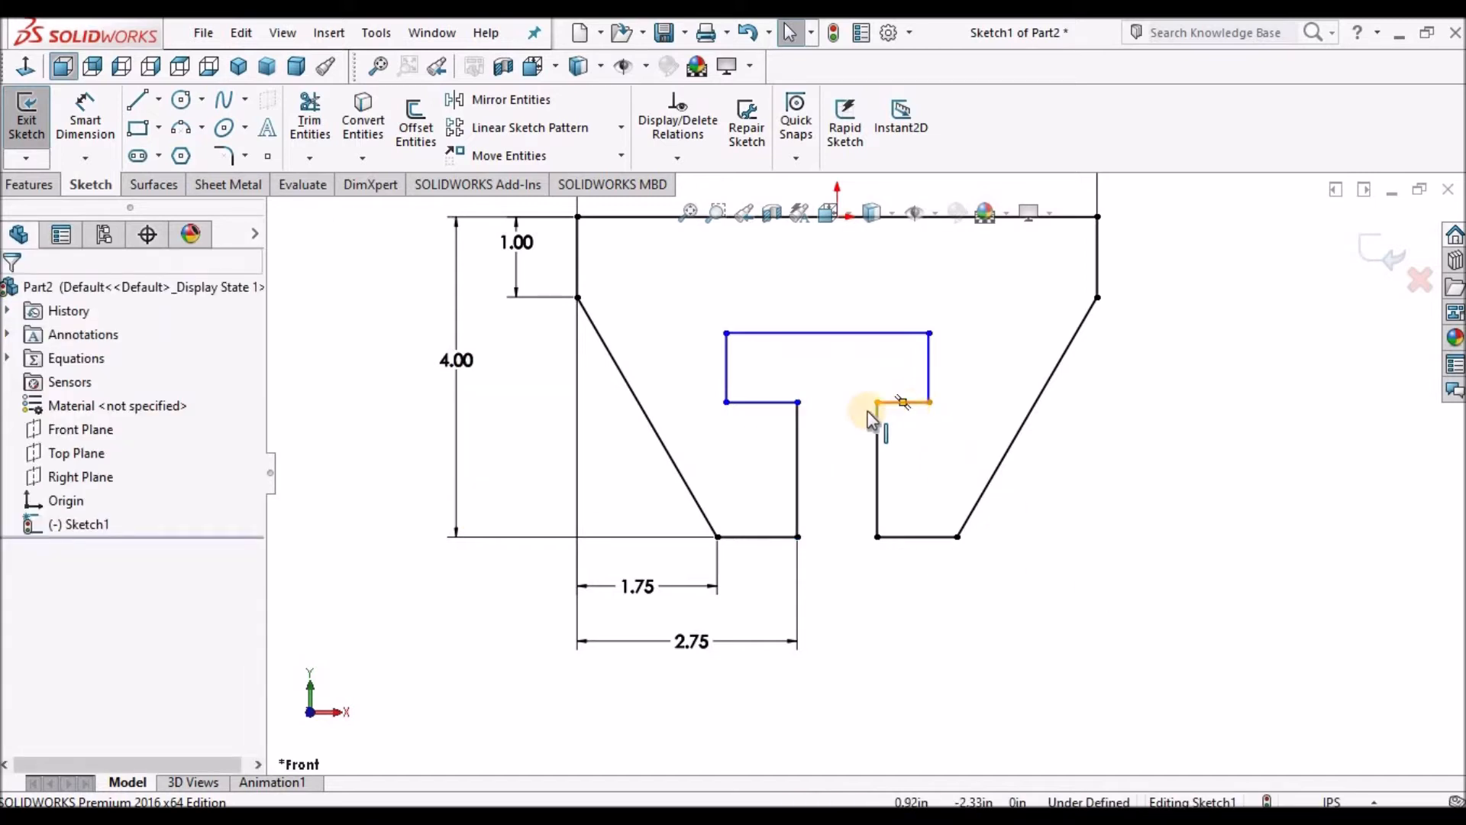
pyautogui.keyDown('ctrl'); pyautogui.click(776, 413); pyautogui.keyUp('ctrl')
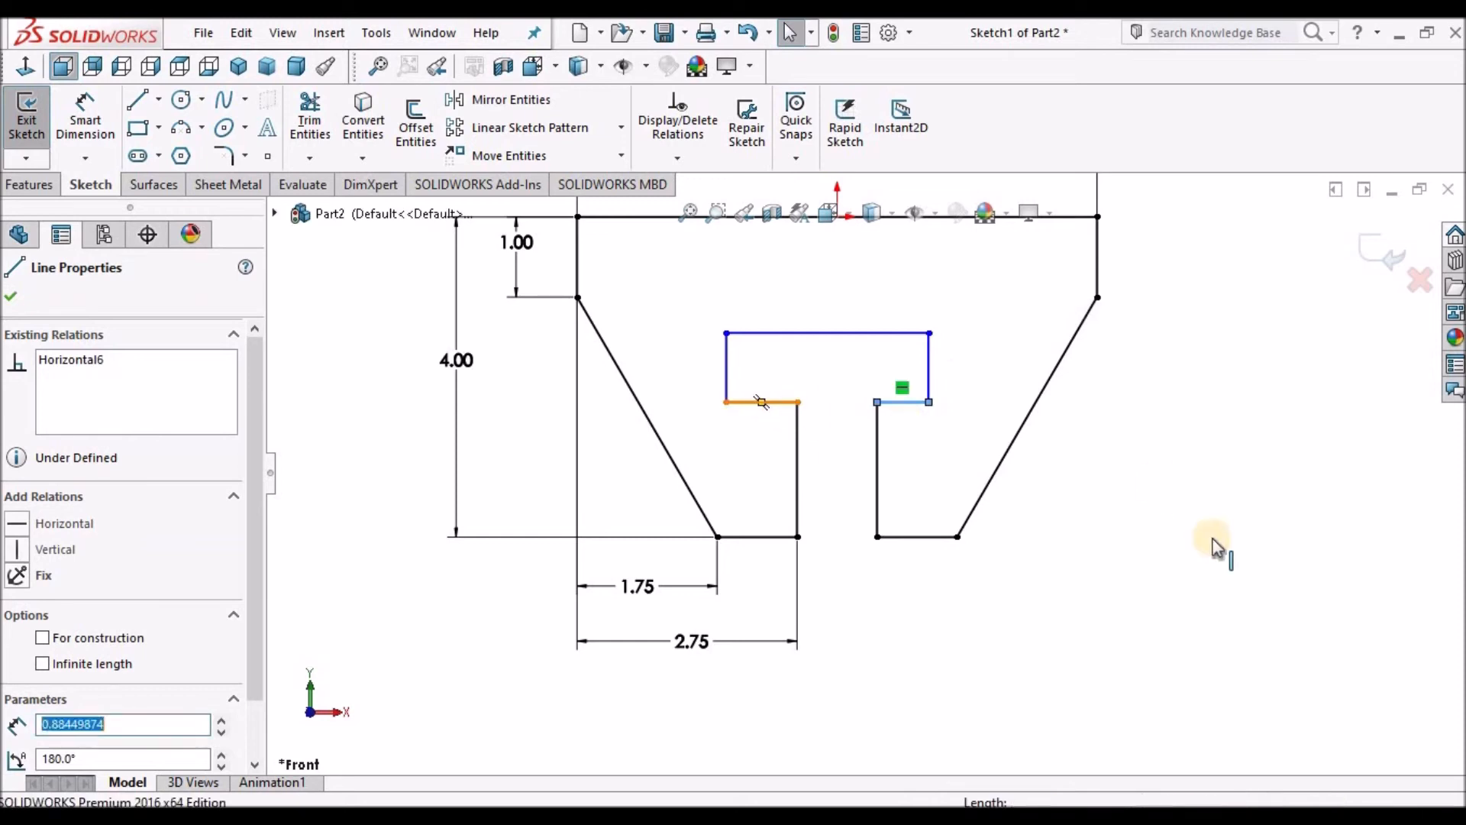
pyautogui.click(260, 706)
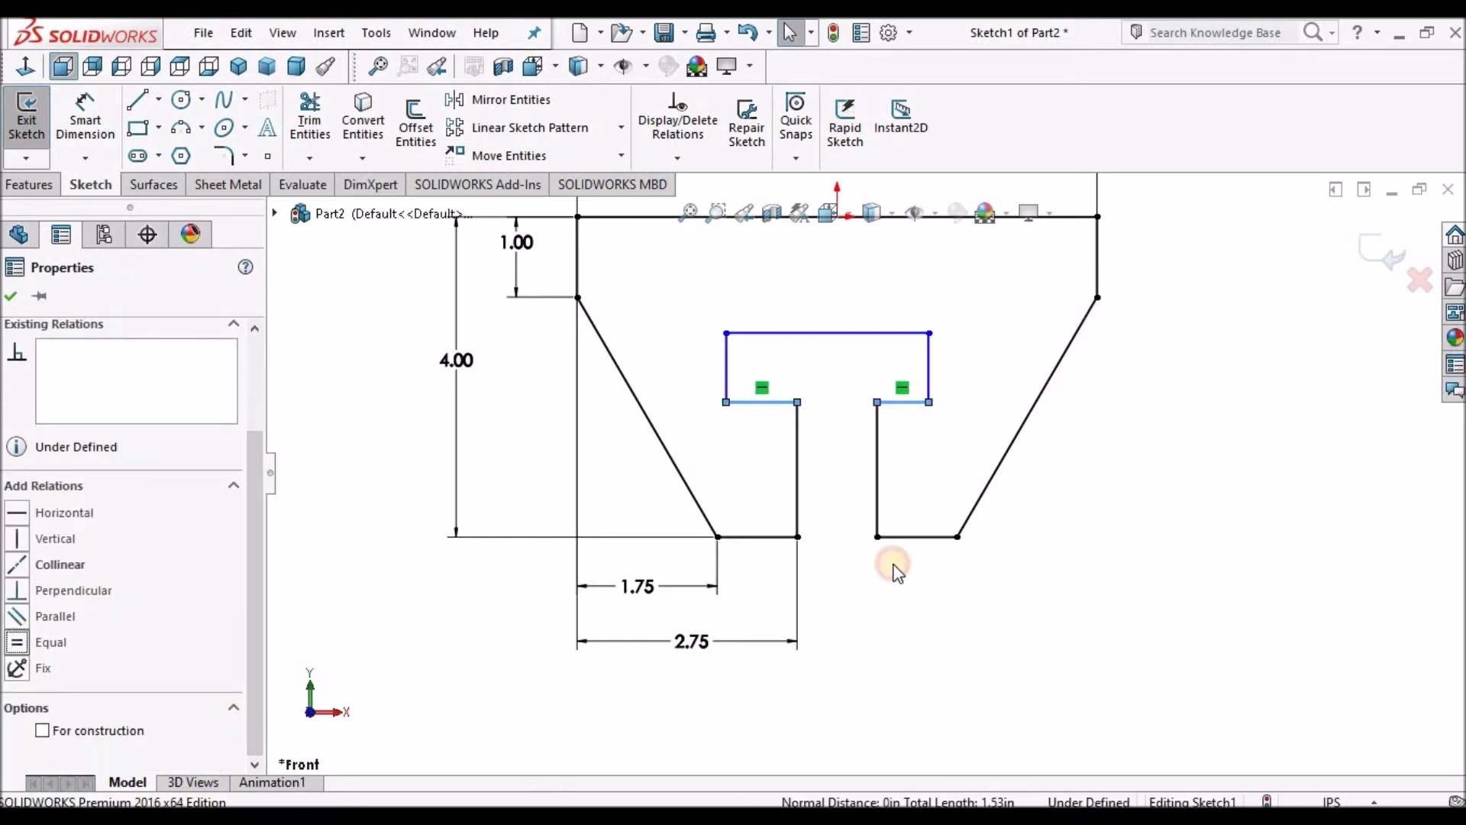
pyautogui.click(11, 298)
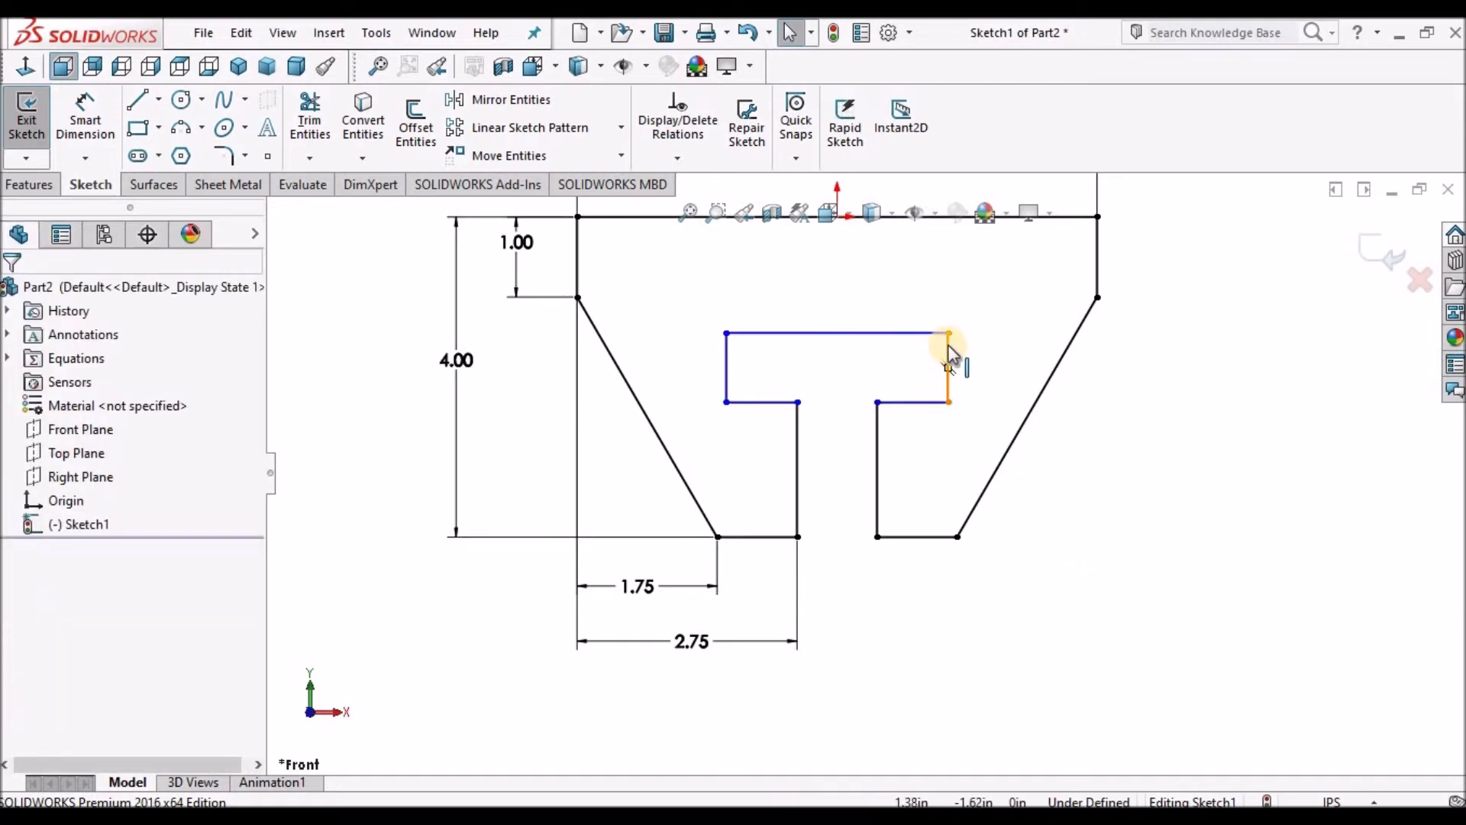
# Make the two vertical sides of the T-slot's wide top section equal in length.
pyautogui.keyDown('ctrl'); pyautogui.click(729, 359); pyautogui.keyUp('ctrl')
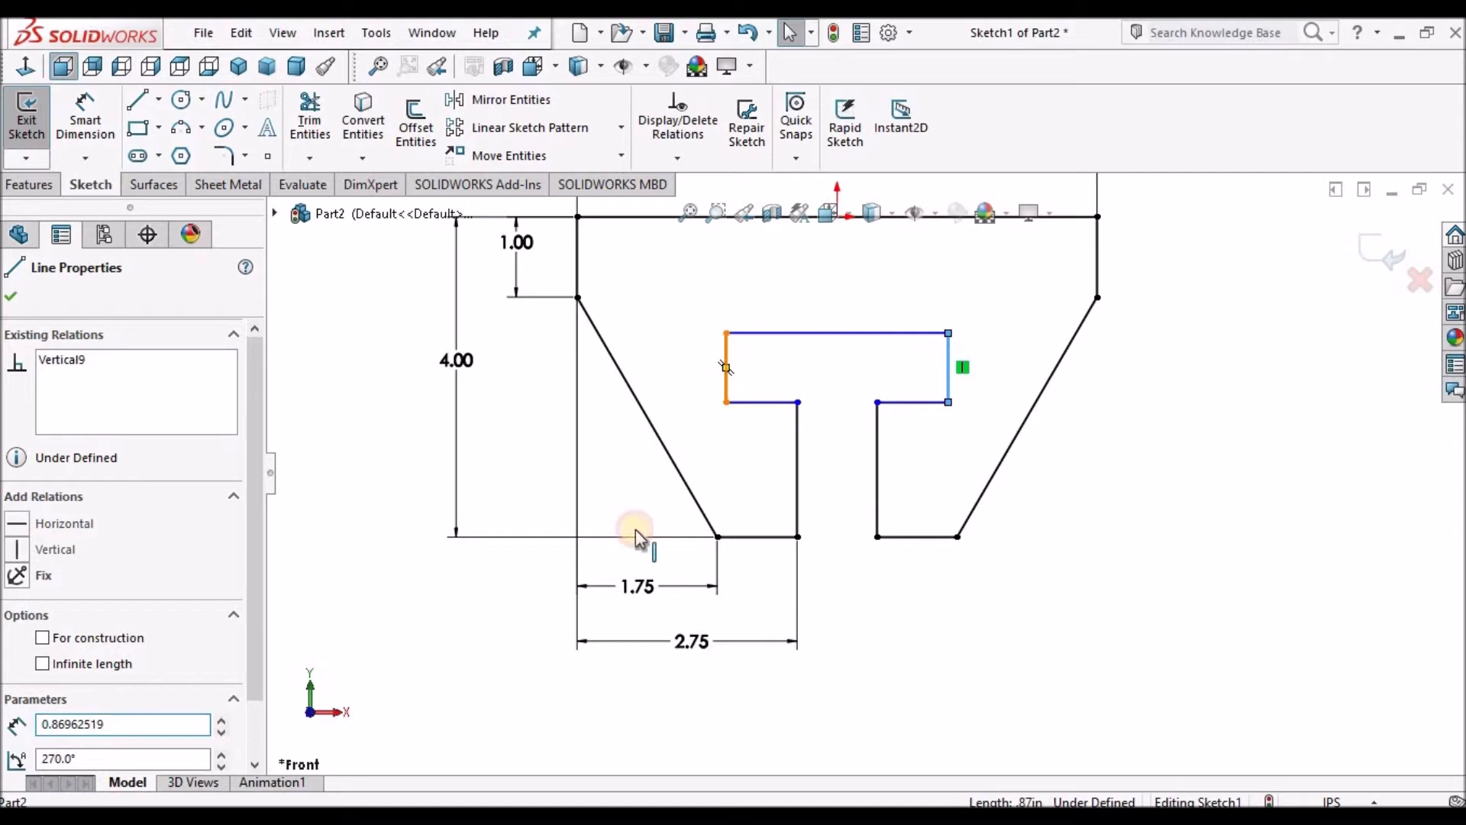
pyautogui.moveTo(255, 571); pyautogui.dragTo(269, 657)
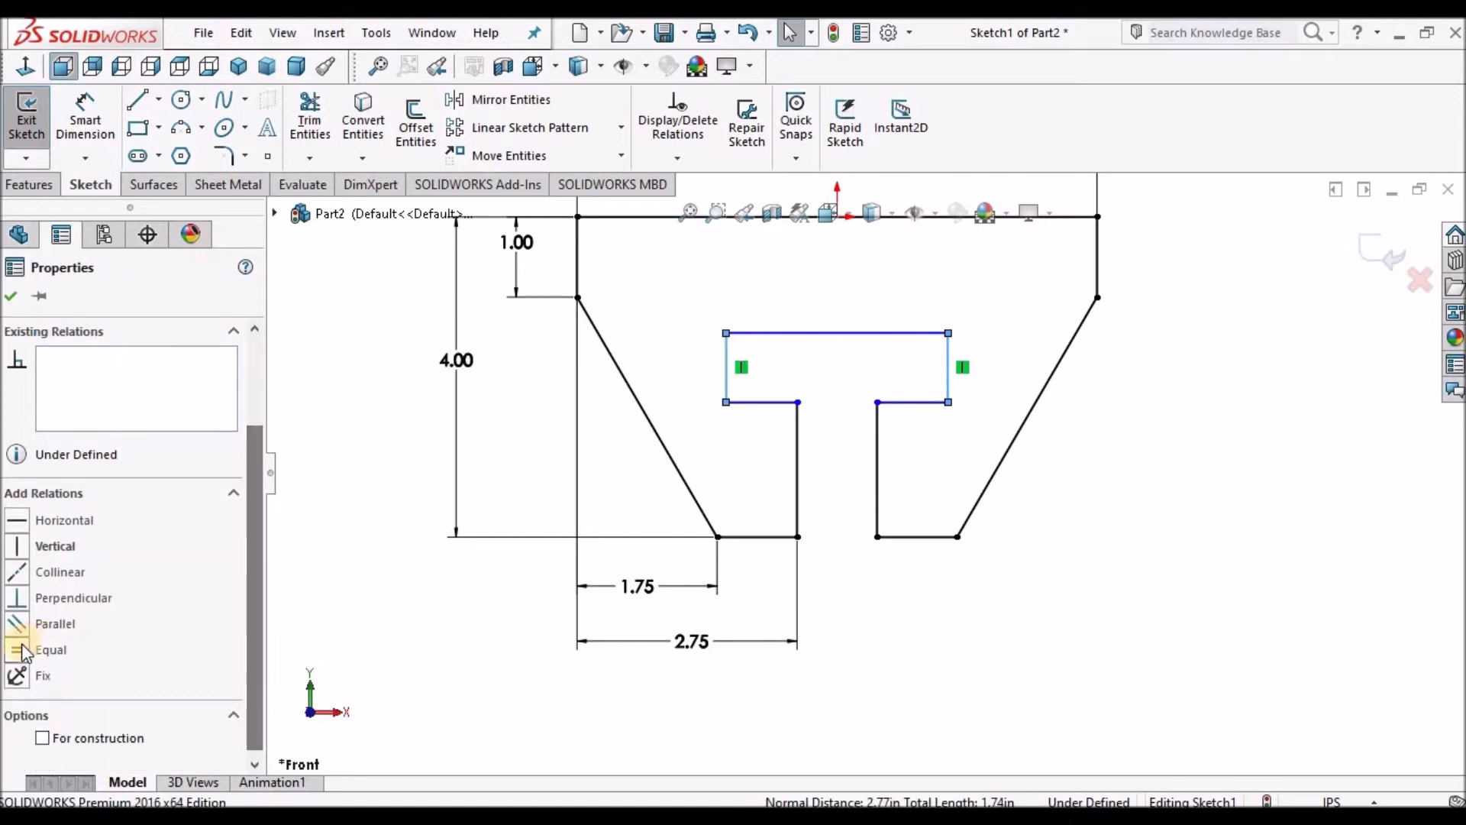
pyautogui.click(17, 649)
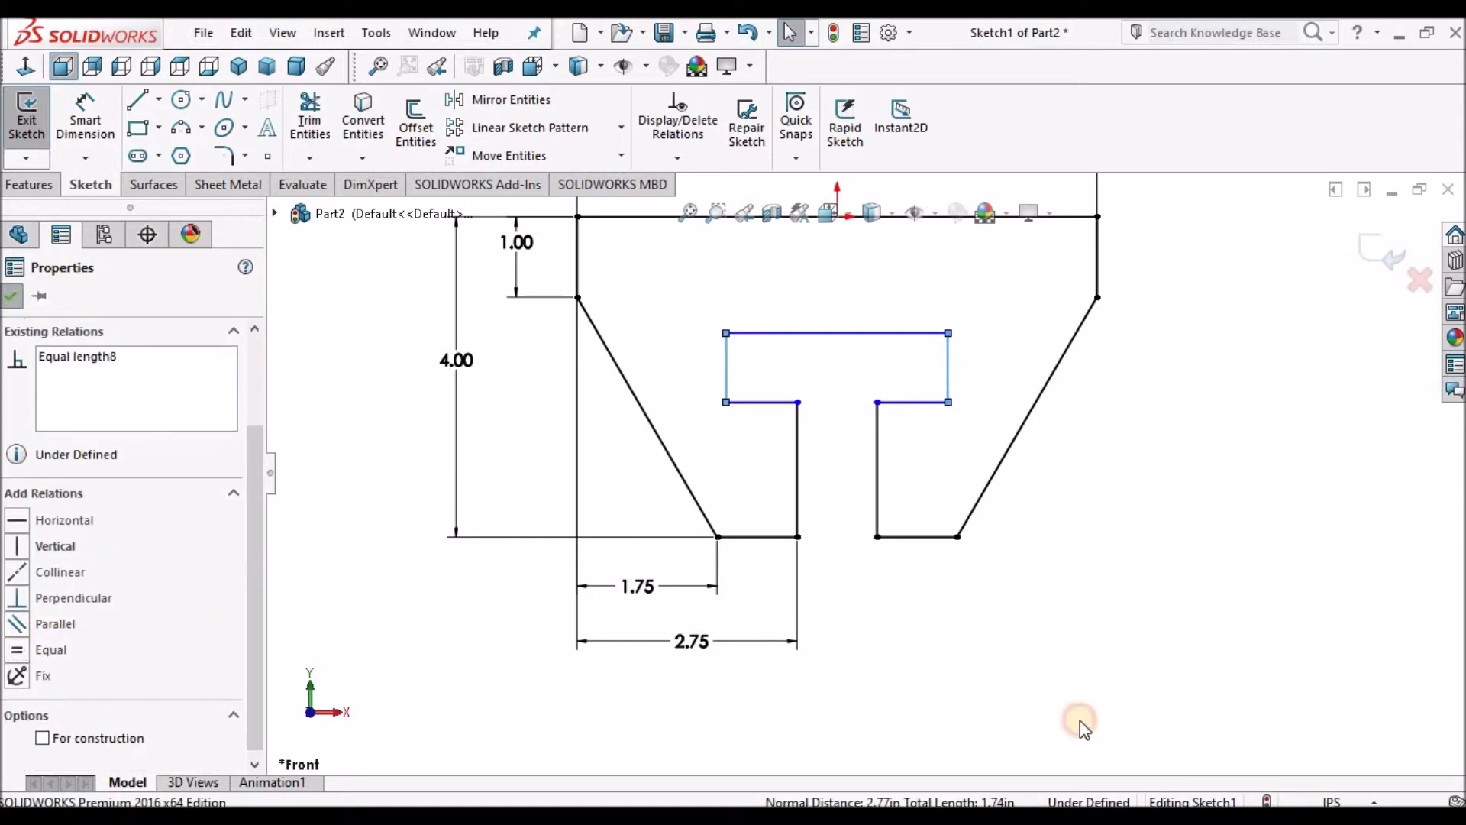
pyautogui.click(585, 513)
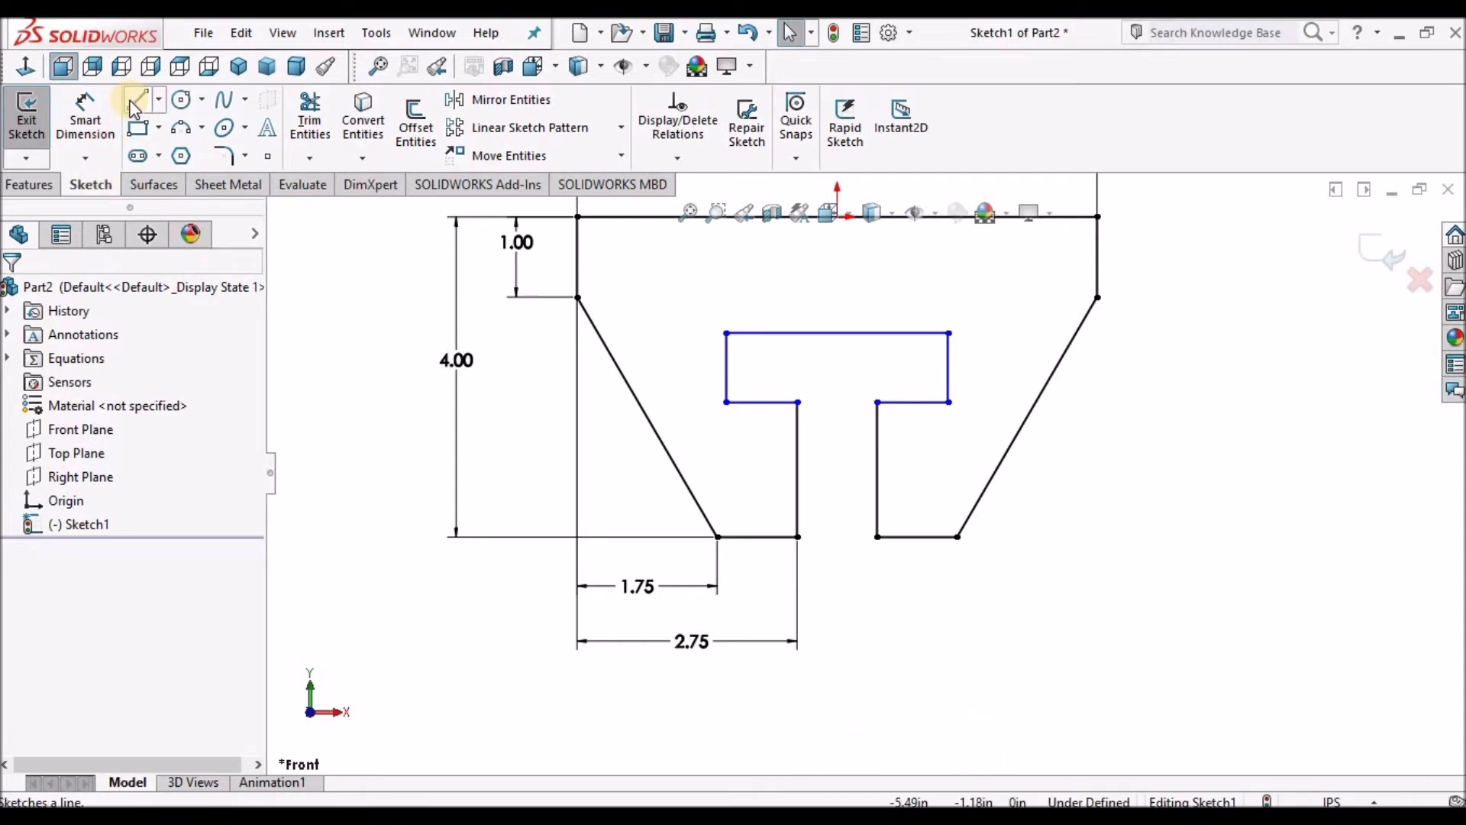
# Dimension the width of the T-slot's top line as 3.5 in.
pyautogui.click(86, 111)
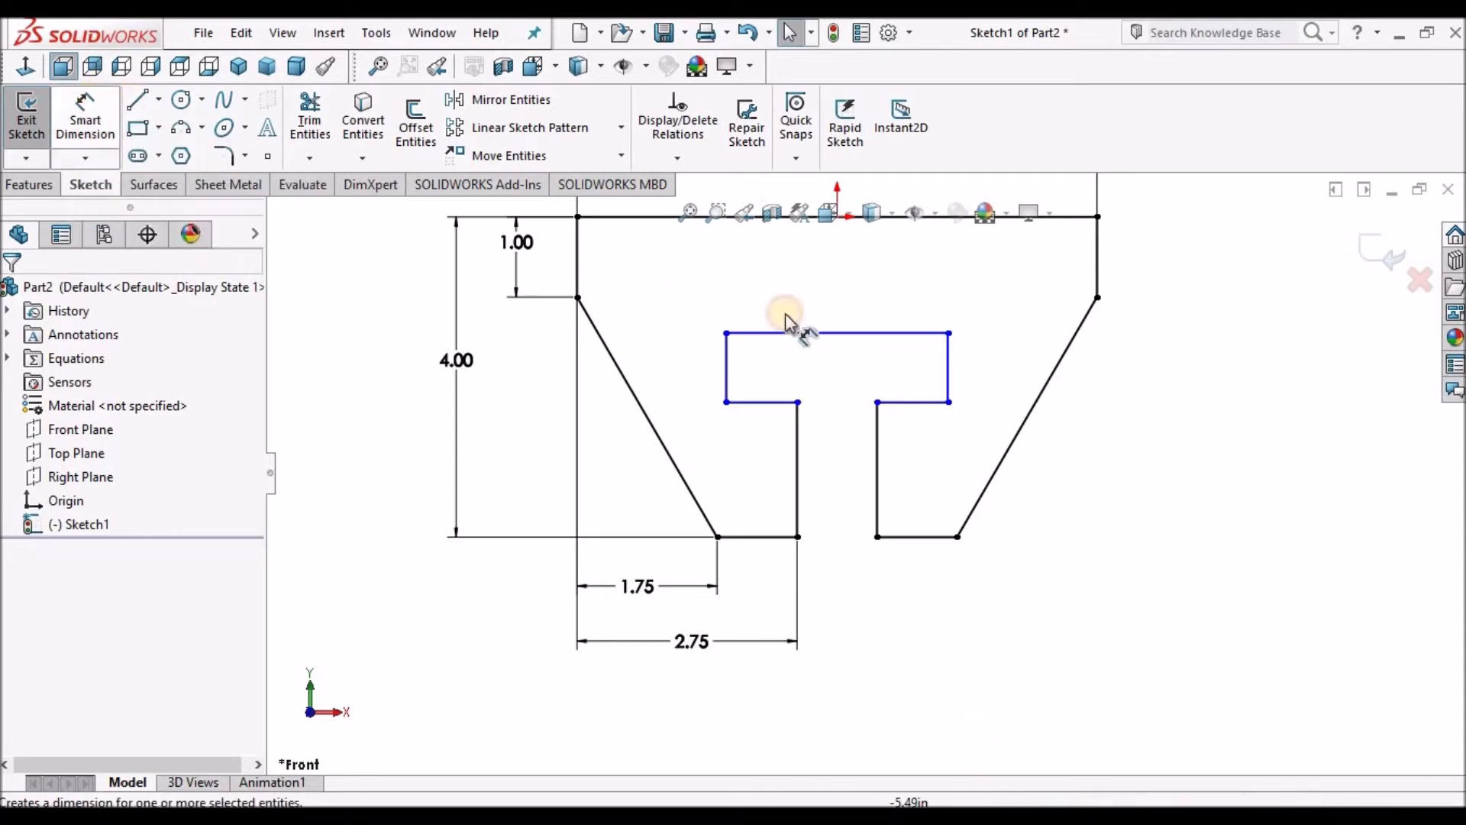
pyautogui.click(869, 336)
pyautogui.scroll(3, 878, 328)
pyautogui.scroll(-2, 870, 321)
pyautogui.scroll(-2, 855, 336)
pyautogui.click(851, 429)
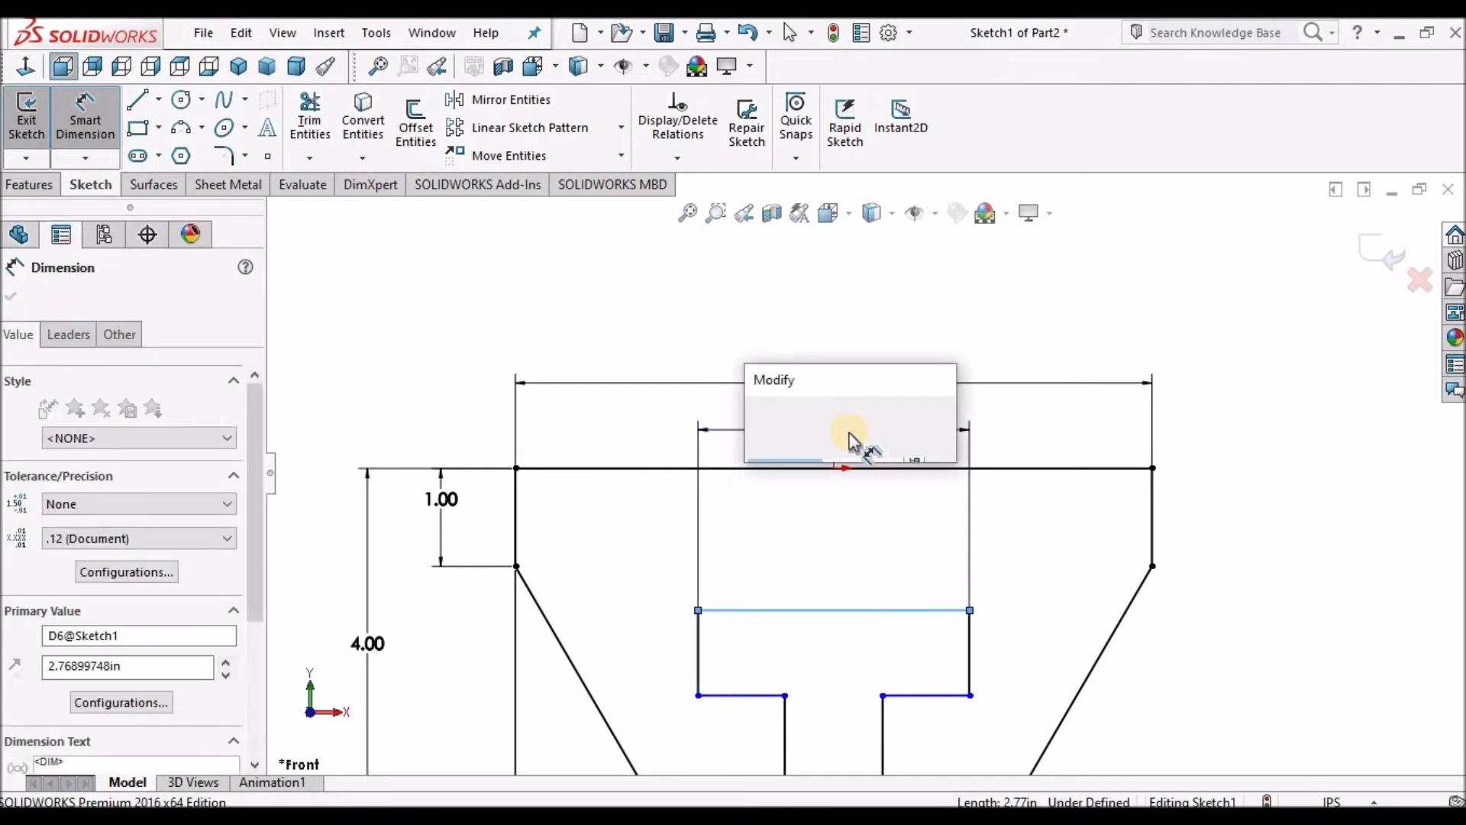
pyautogui.write('3.5')
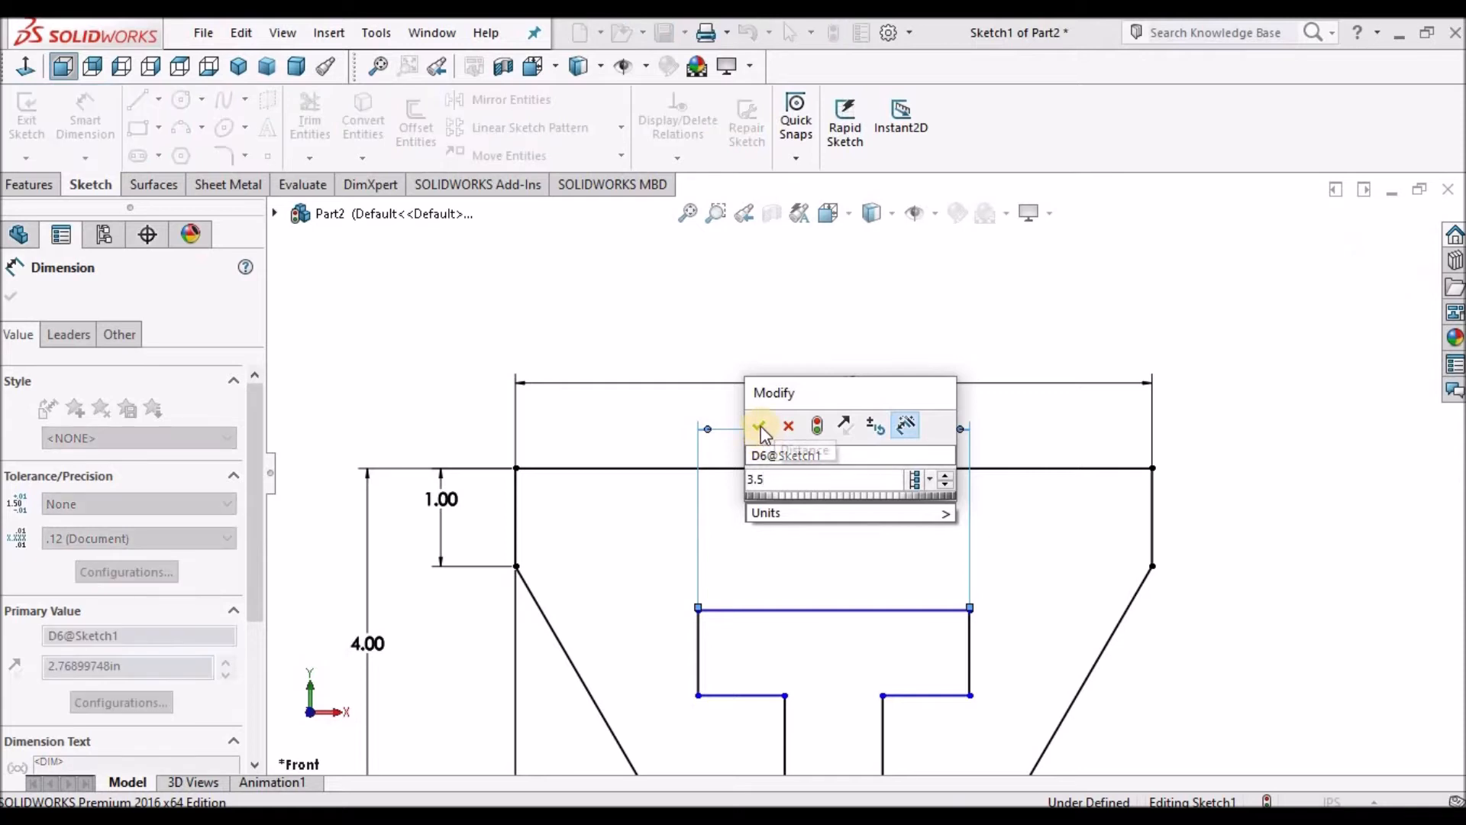
pyautogui.click(761, 424)
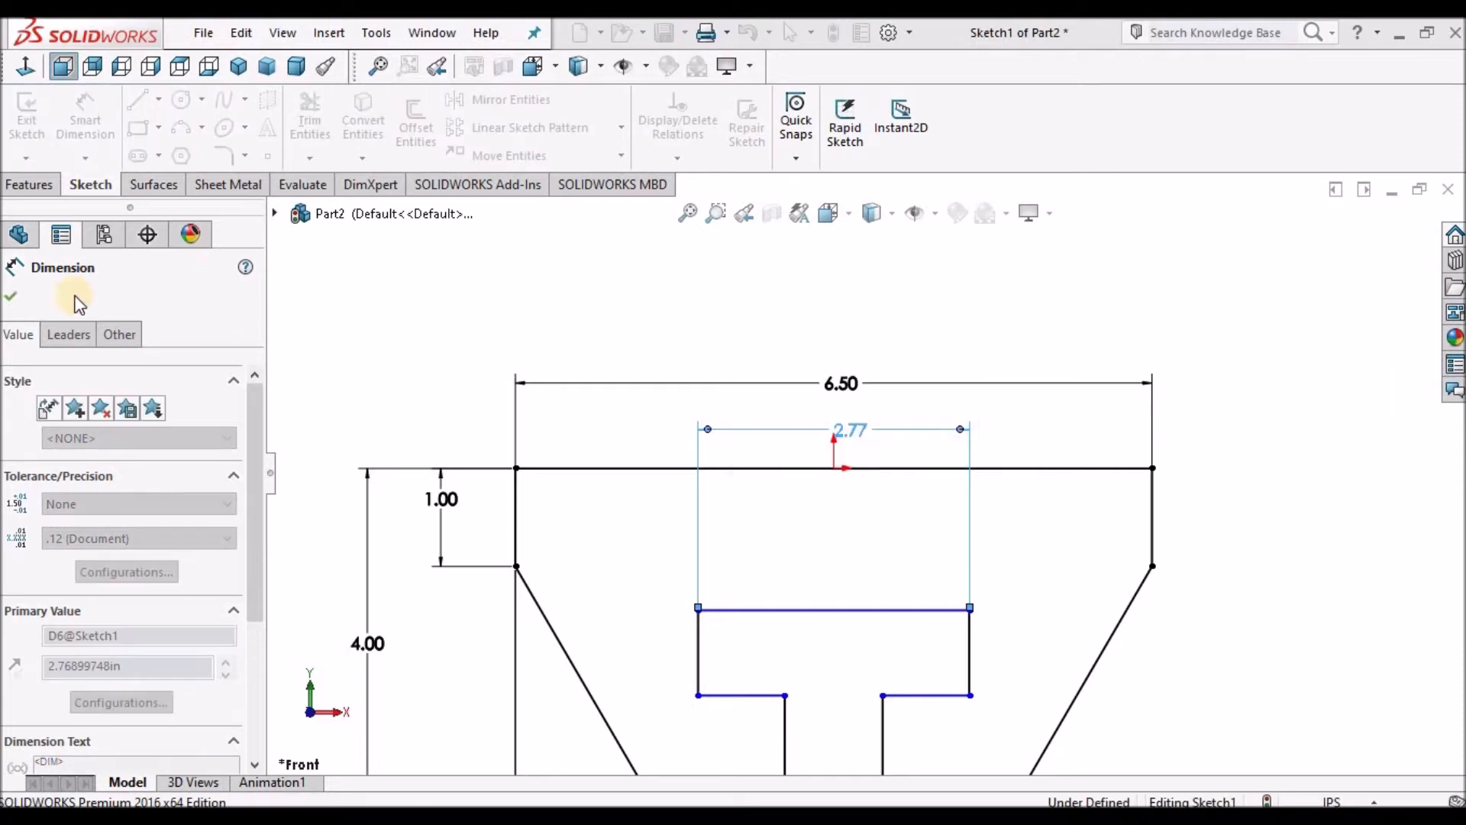
pyautogui.click(12, 294)
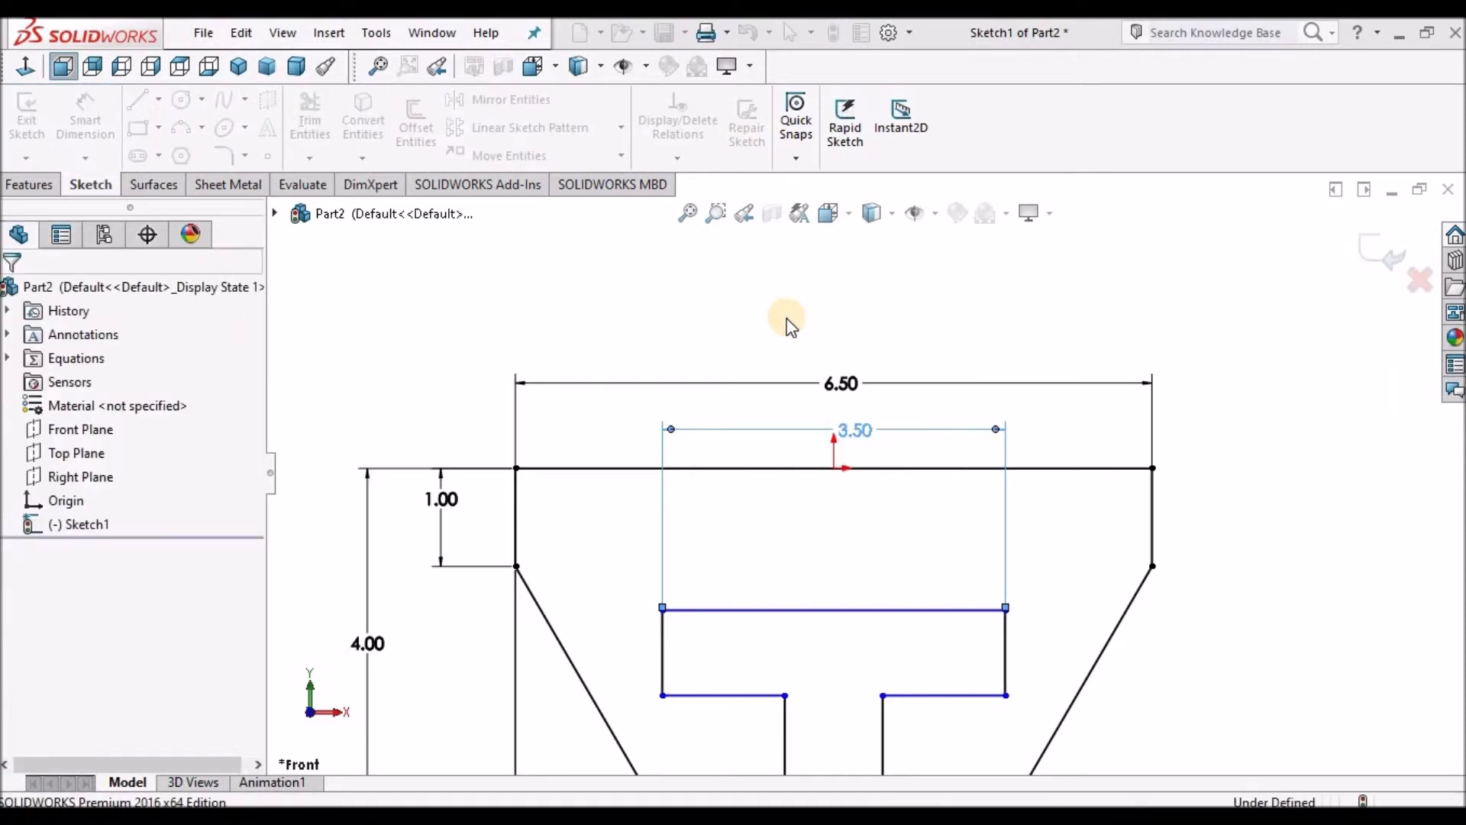
# Dimension the vertical distance from the profile's top edge to the T-slot's top line as 1 in.
pyautogui.press('f')
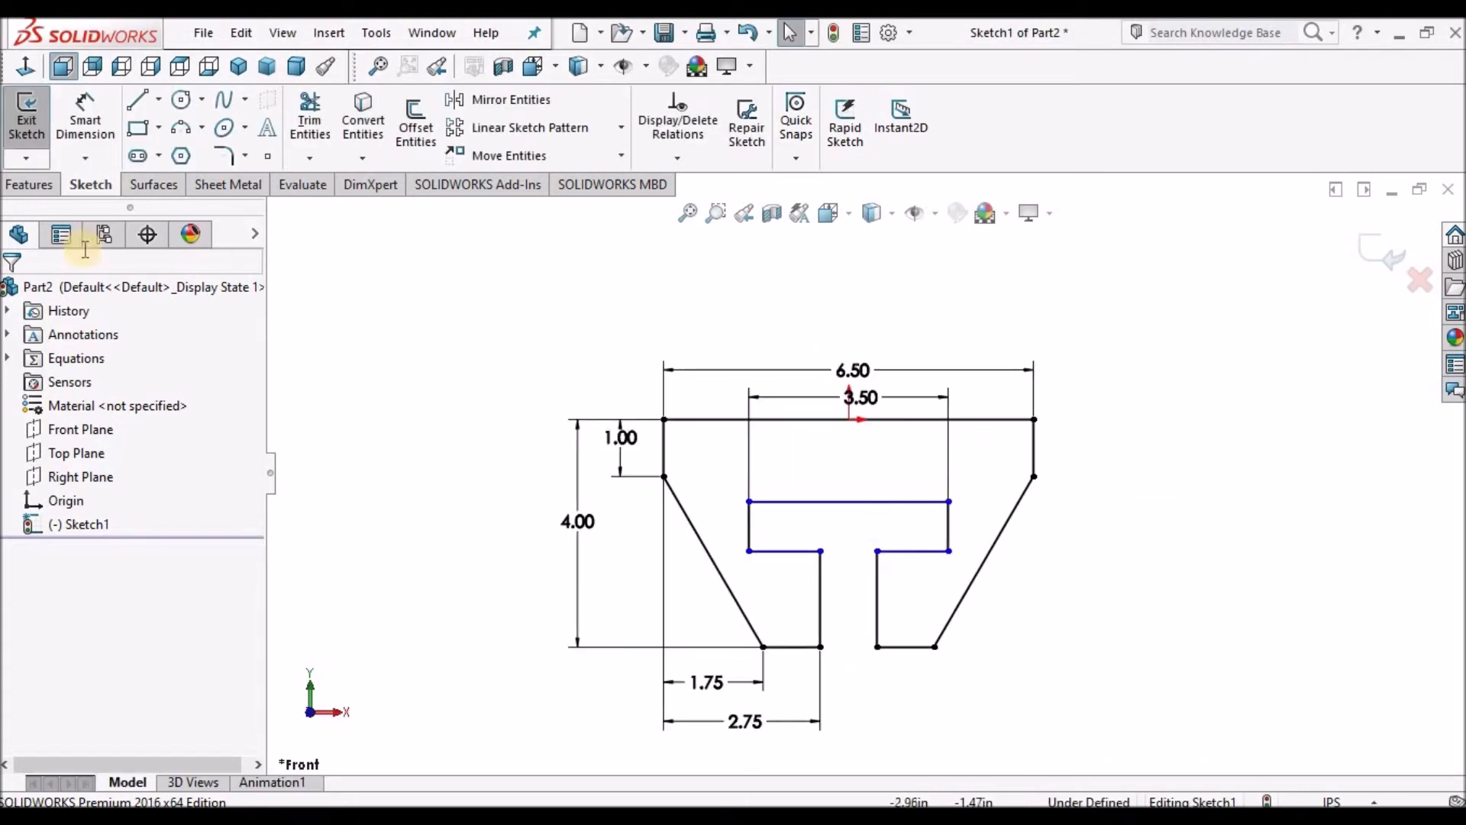
pyautogui.click(911, 420)
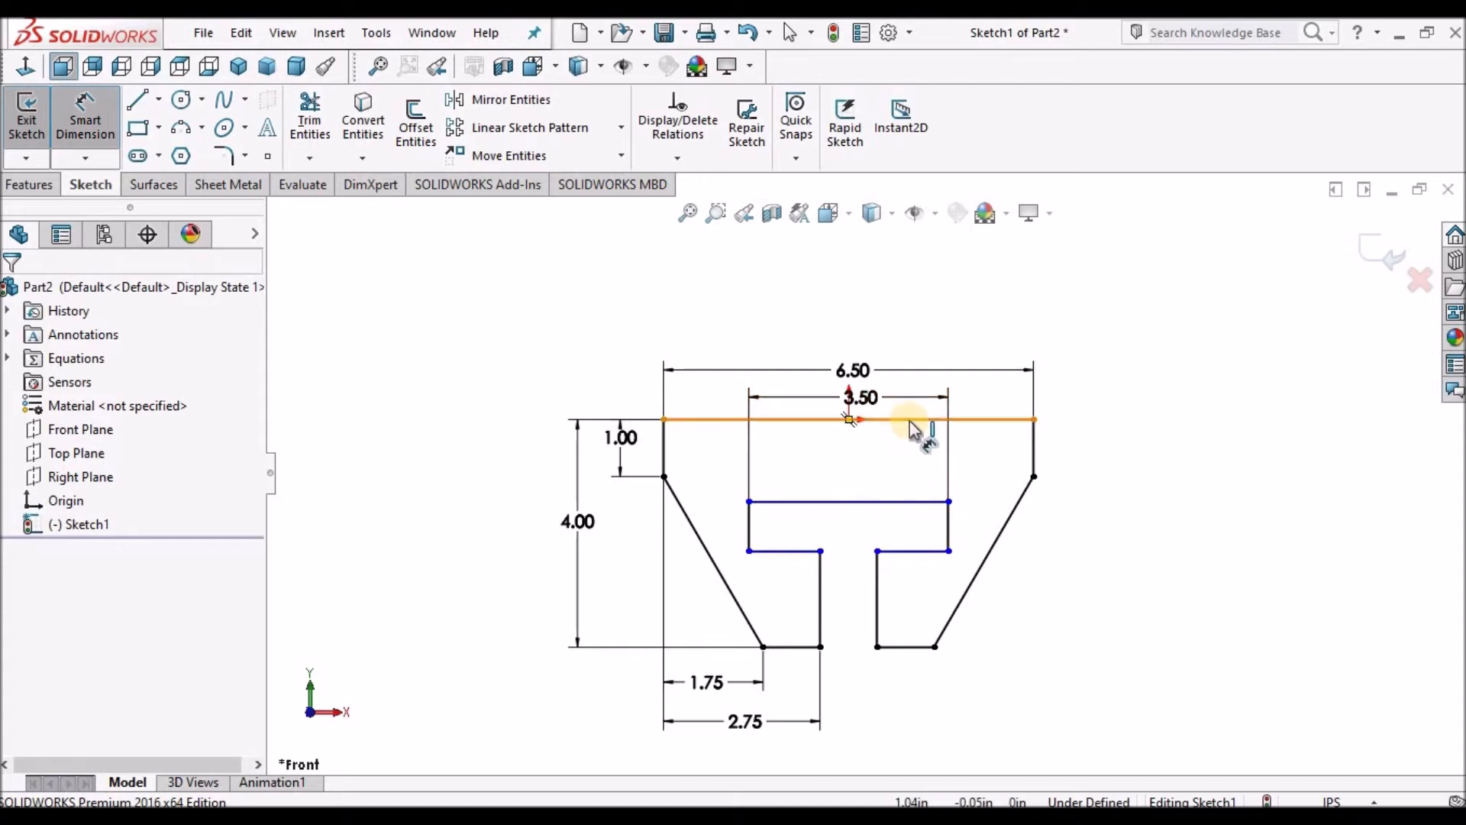
pyautogui.click(910, 501)
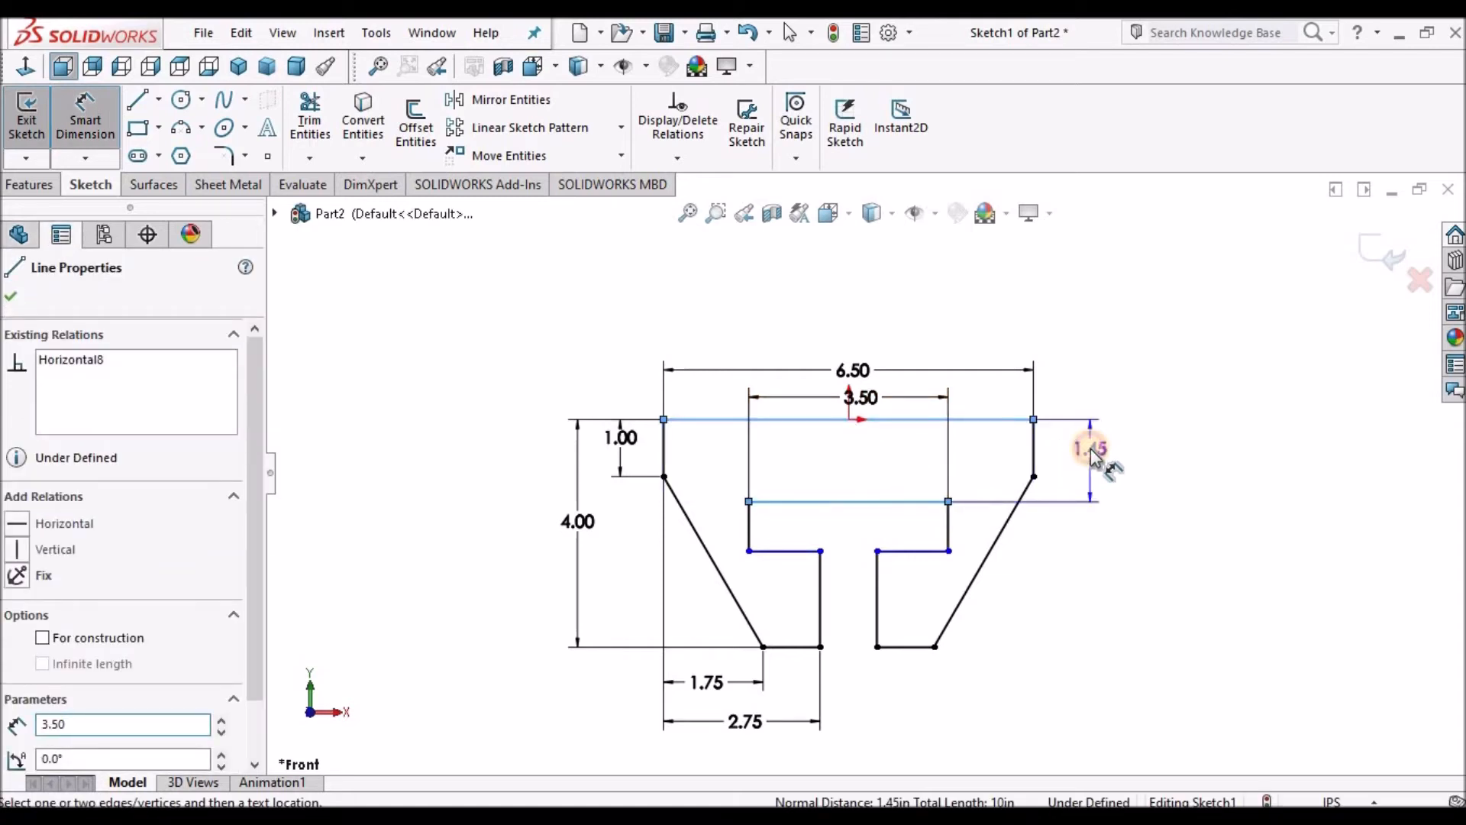
pyautogui.click(1092, 452)
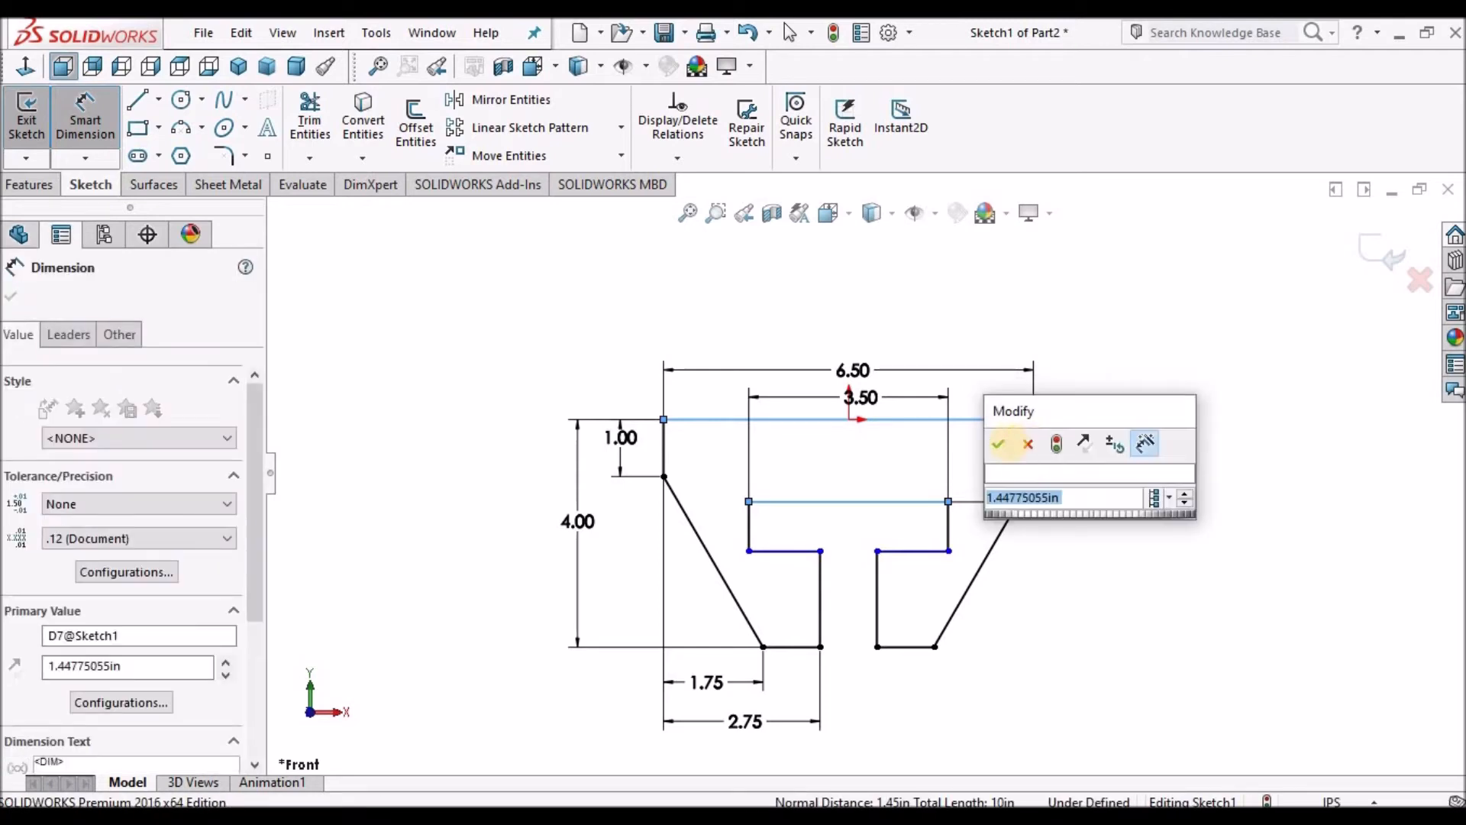
pyautogui.write('1')
pyautogui.click(998, 444)
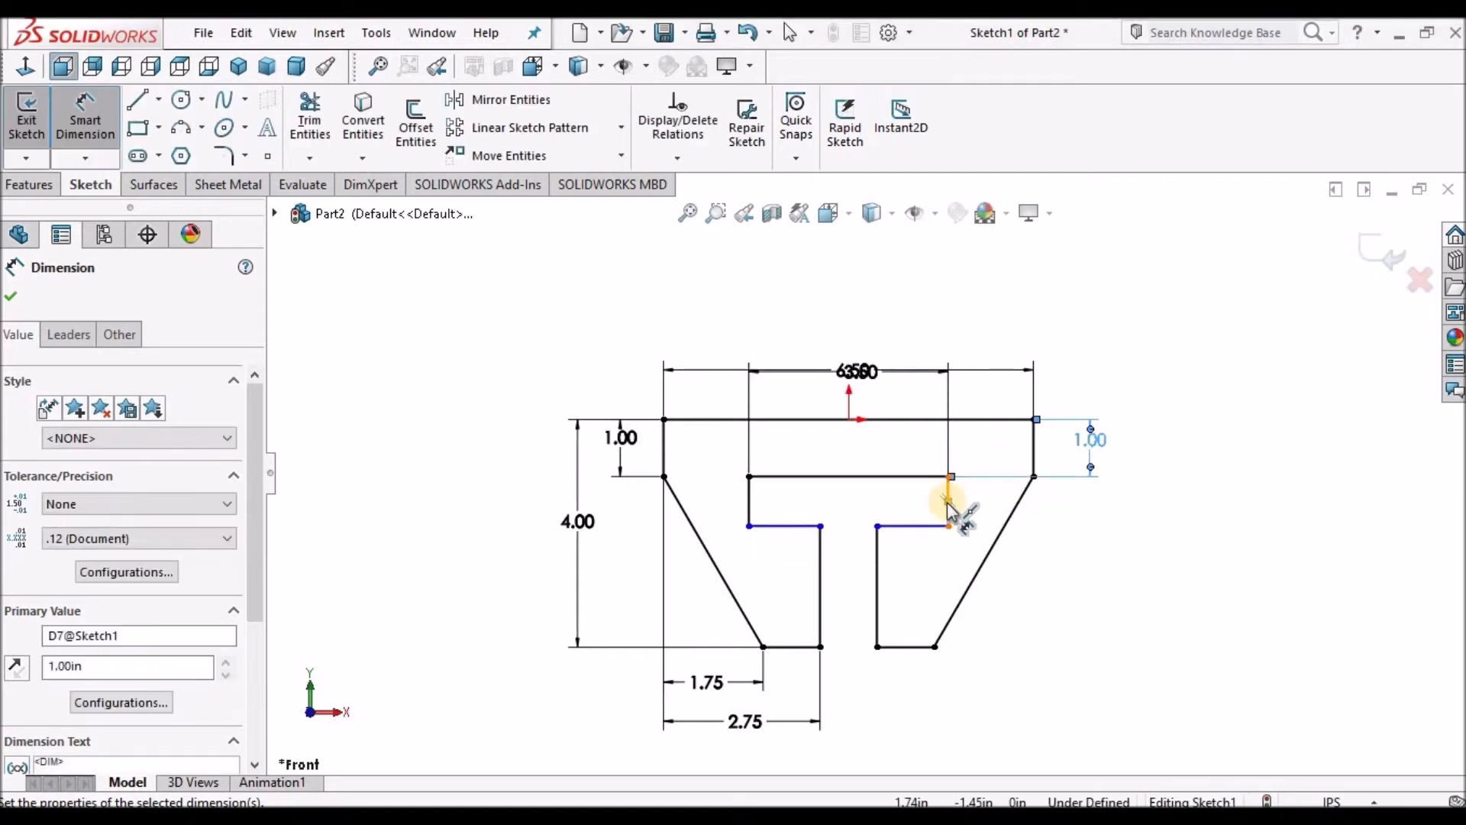
# Dimension the T-slot's short right vertical line as 1 in.
pyautogui.scroll(-2, 951, 519)
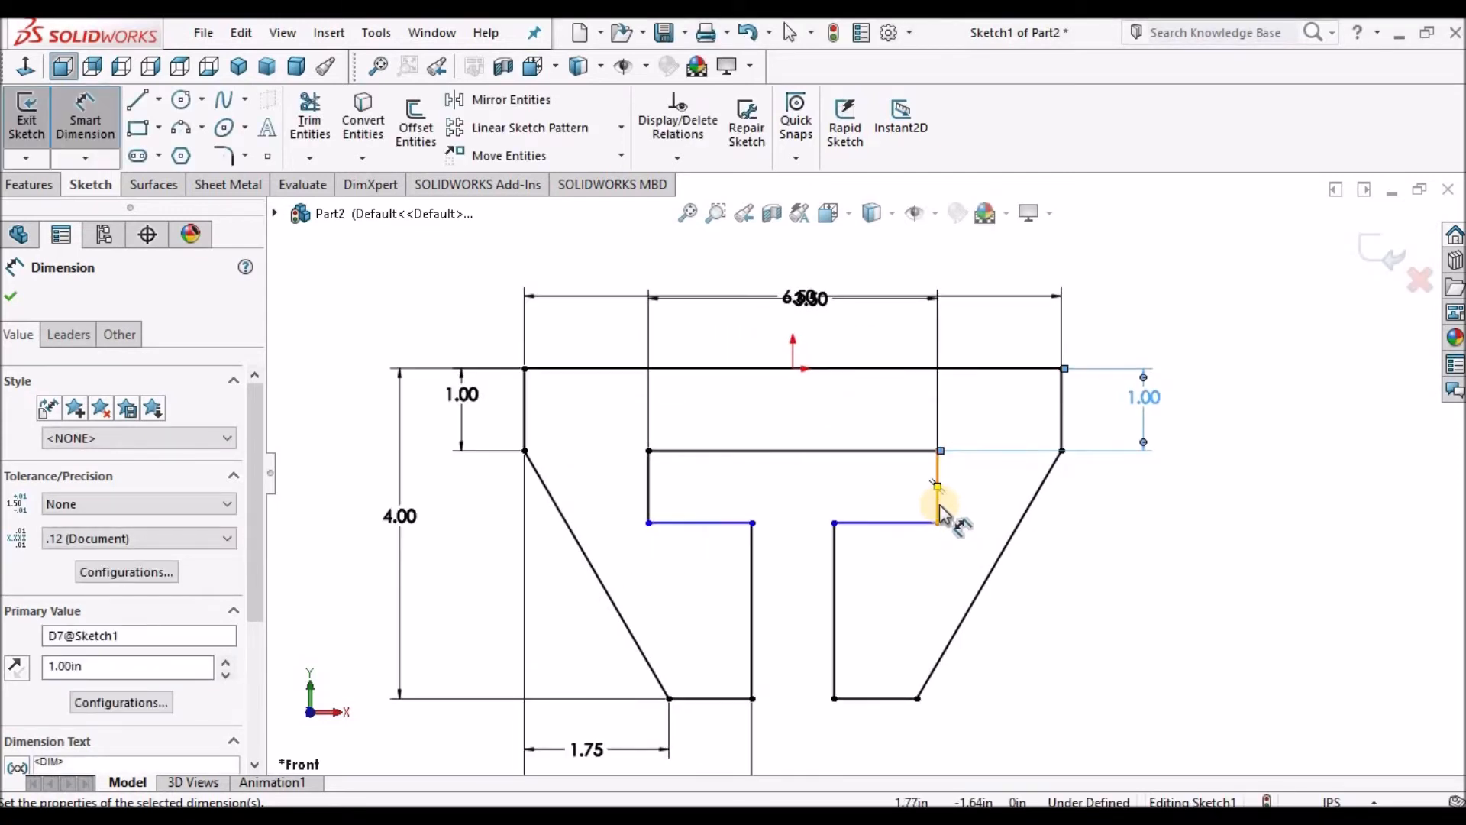
pyautogui.click(1160, 496)
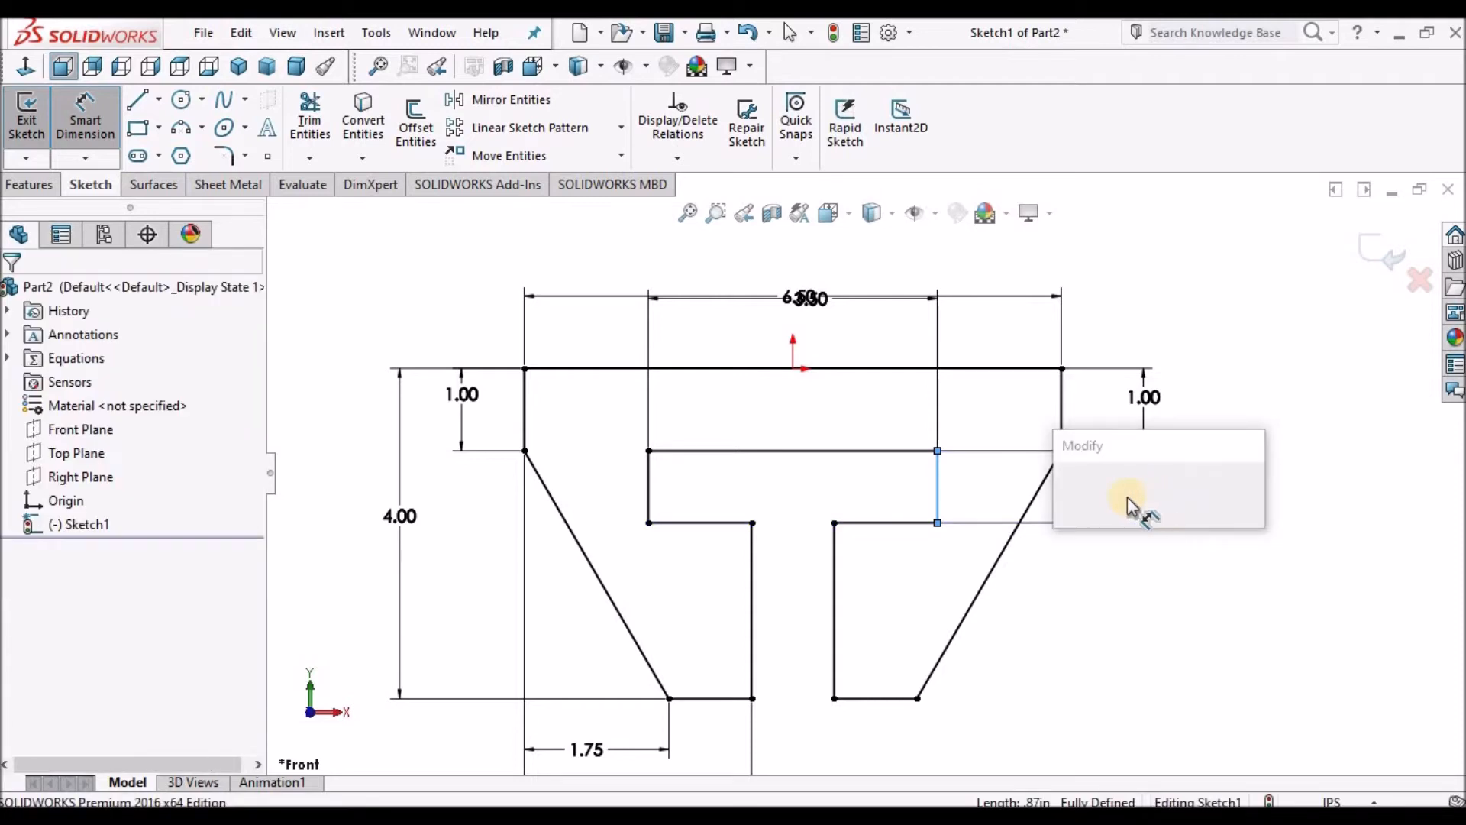
pyautogui.write('1')
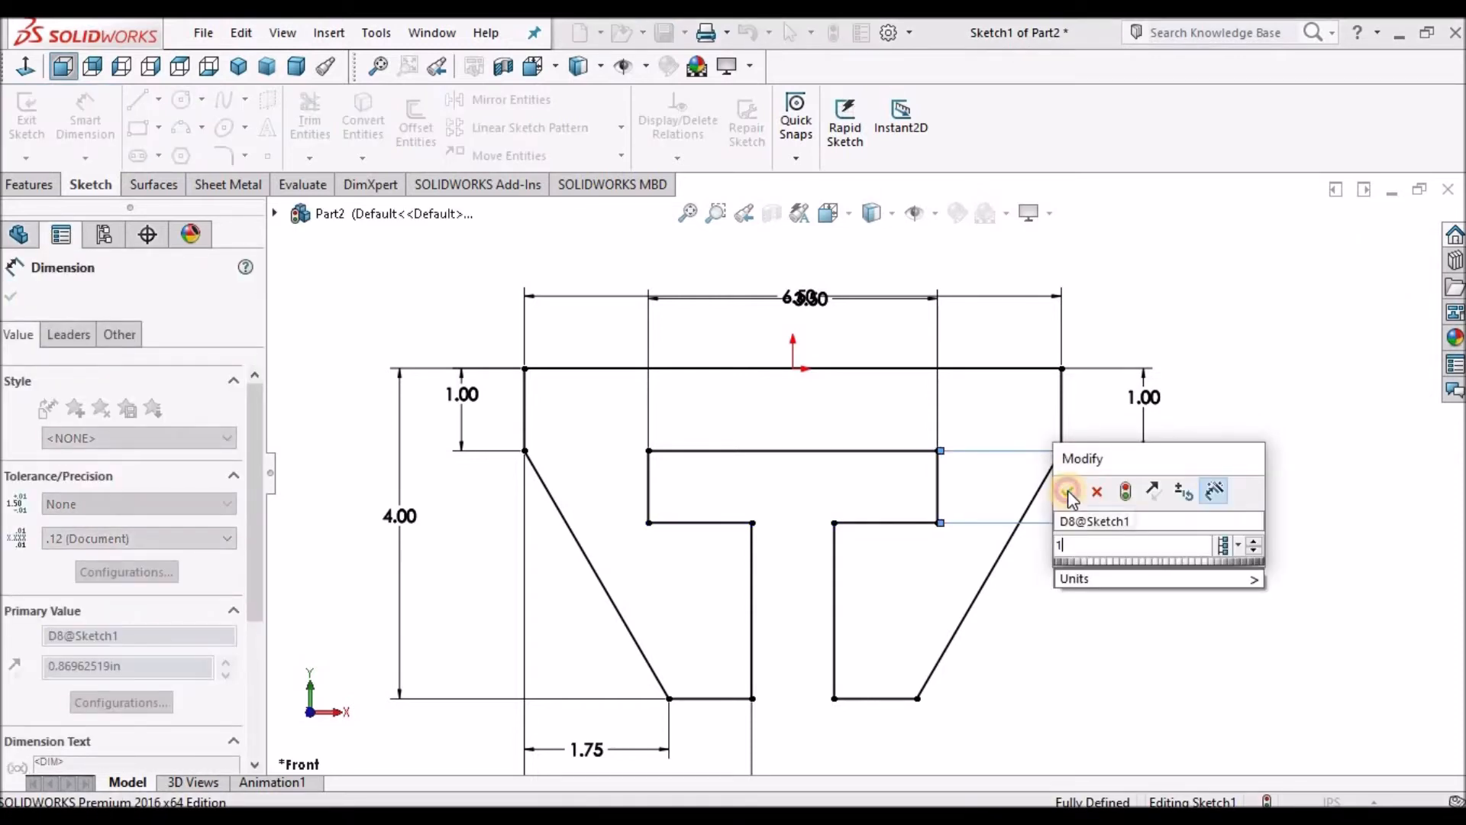
pyautogui.click(1067, 491)
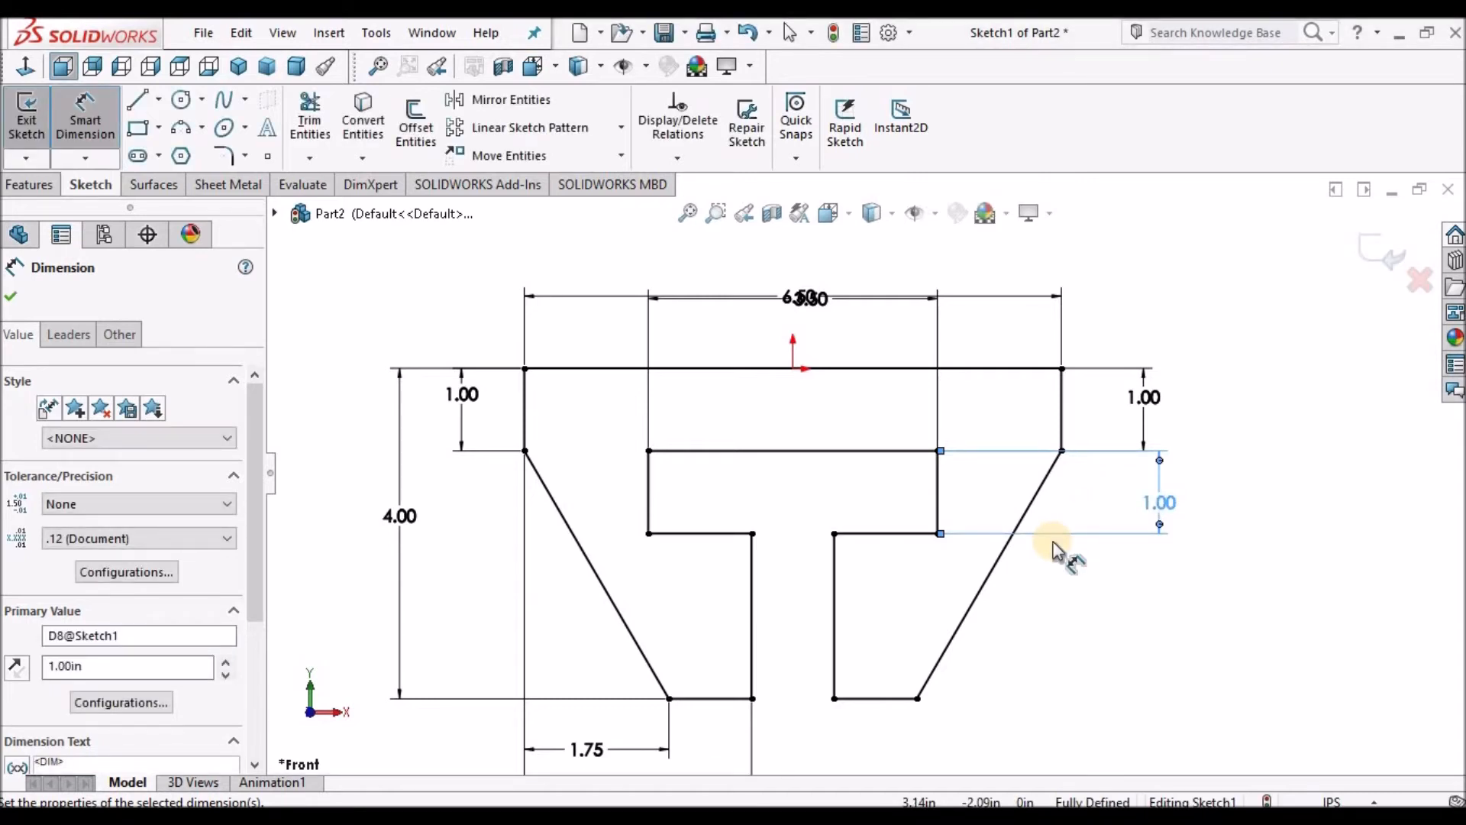
pyautogui.click(10, 296)
pyautogui.press('Escape')
# Save the part file in the CAD folder on the Desktop.
pyautogui.press('f')
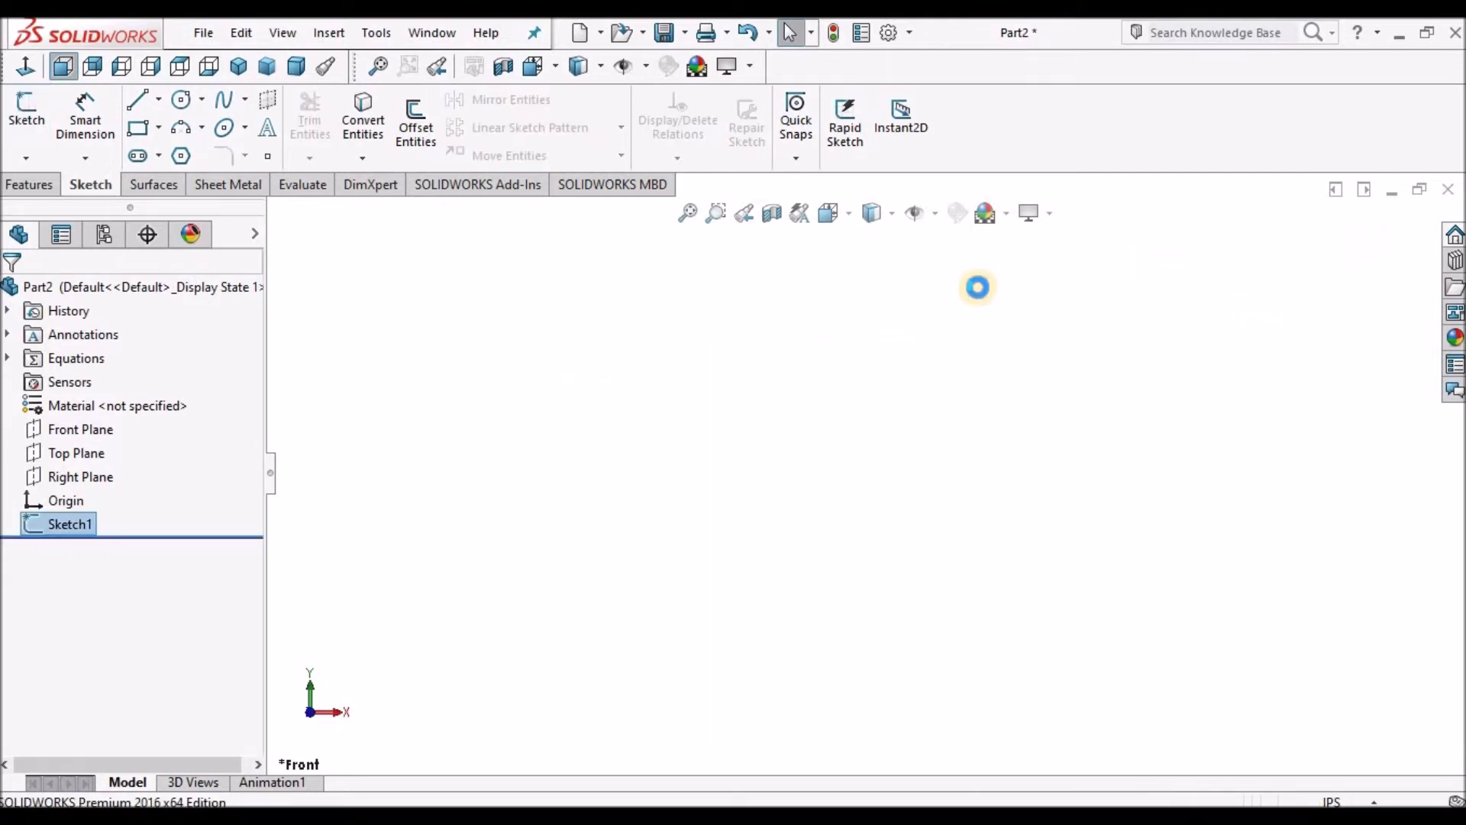
pyautogui.click(662, 32)
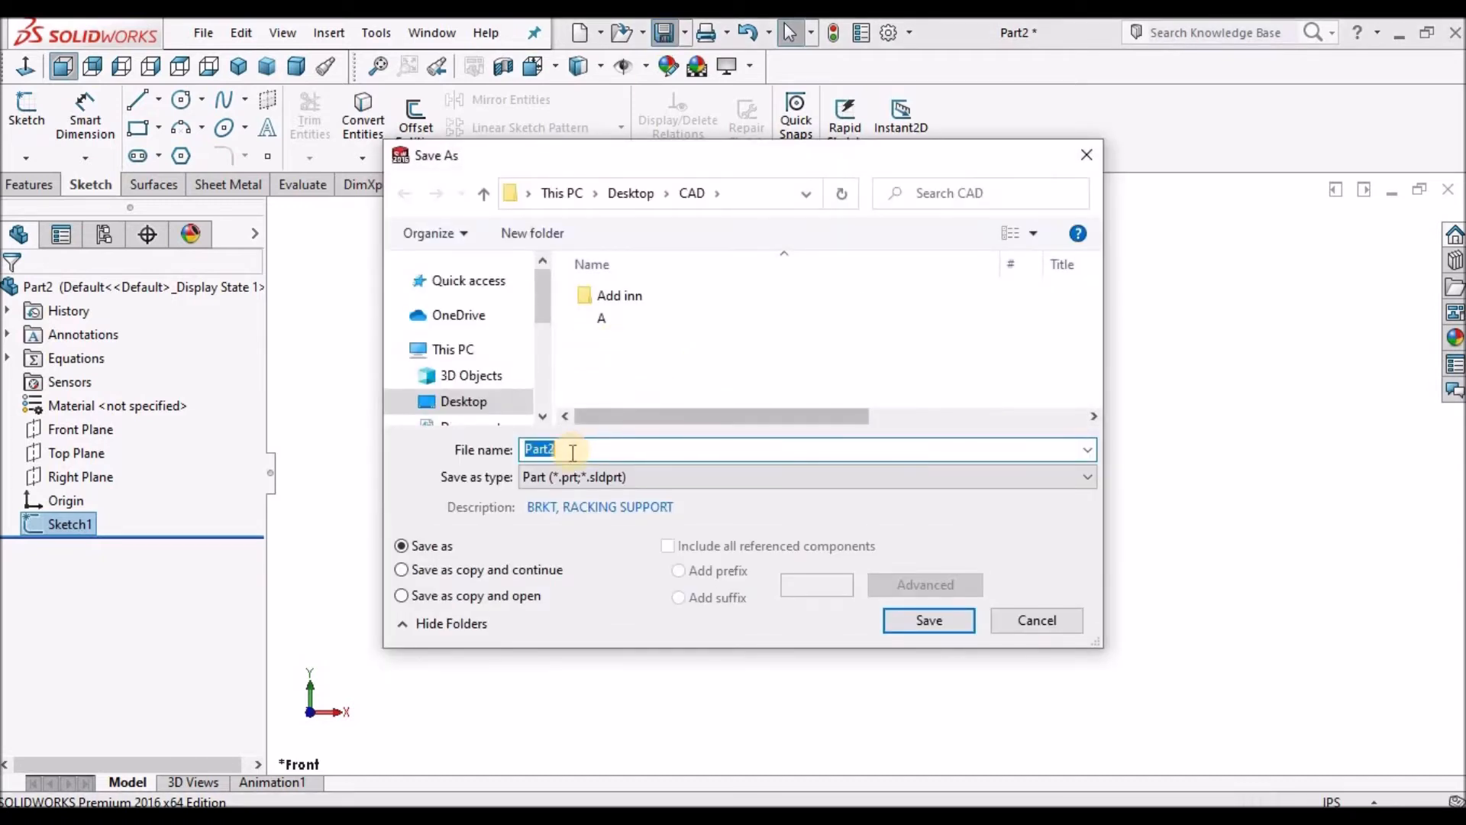
pyautogui.click(927, 621)
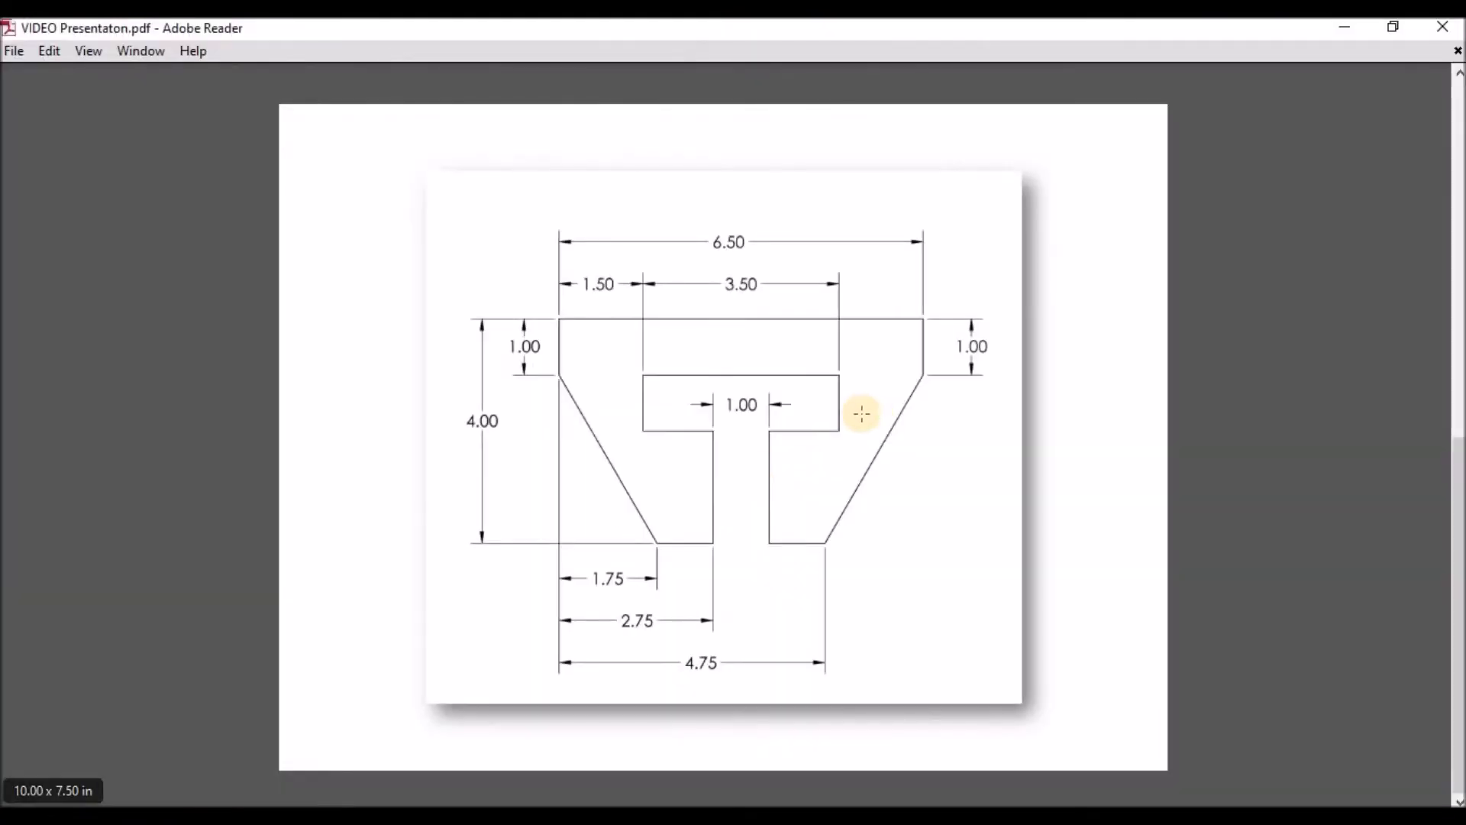
# Review the reference drawing and tutorial overview in the PDF in Adobe Reader.
pyautogui.scroll(2, 861, 412)
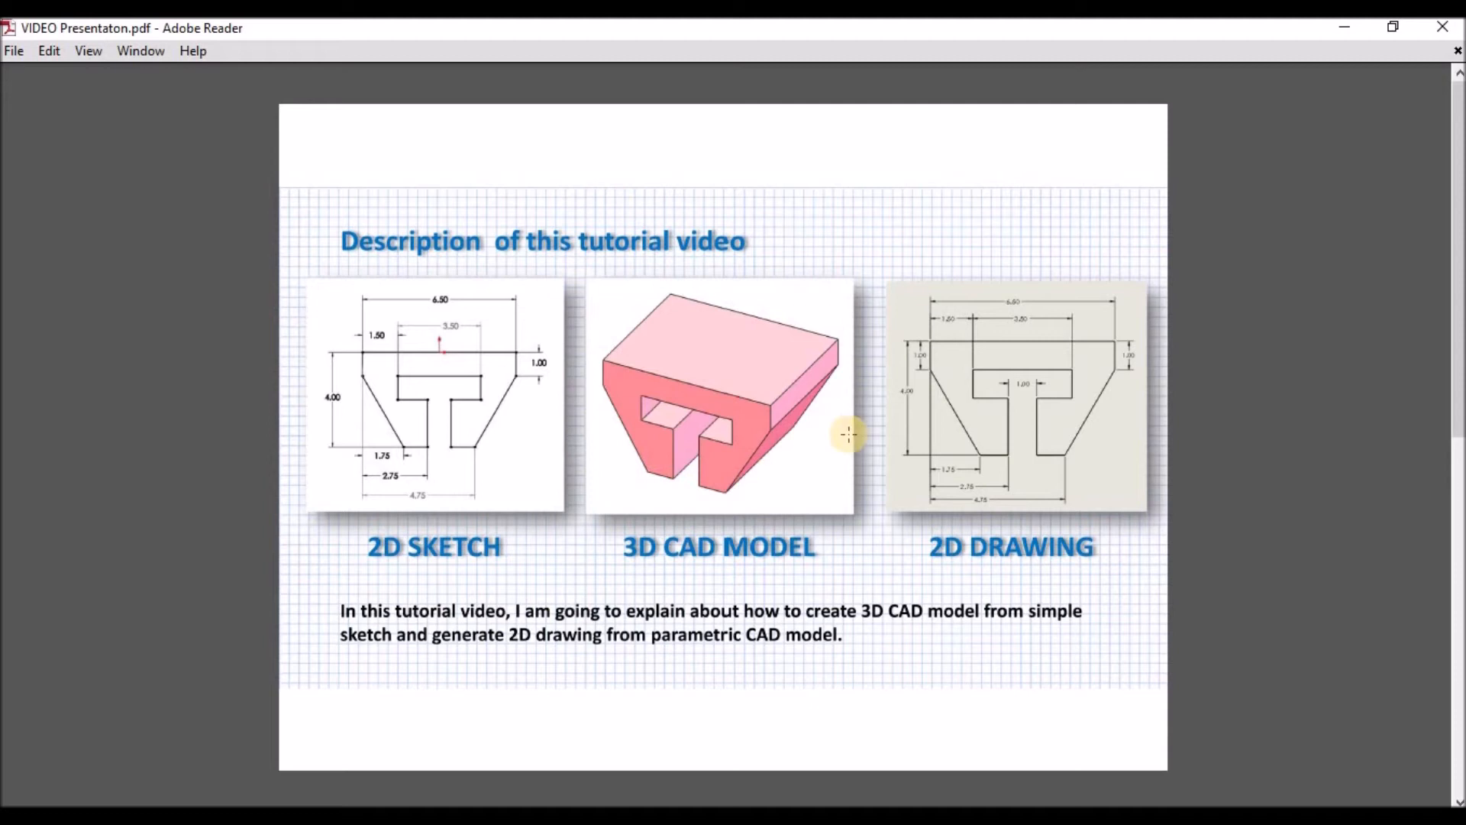
pyautogui.click(1348, 29)
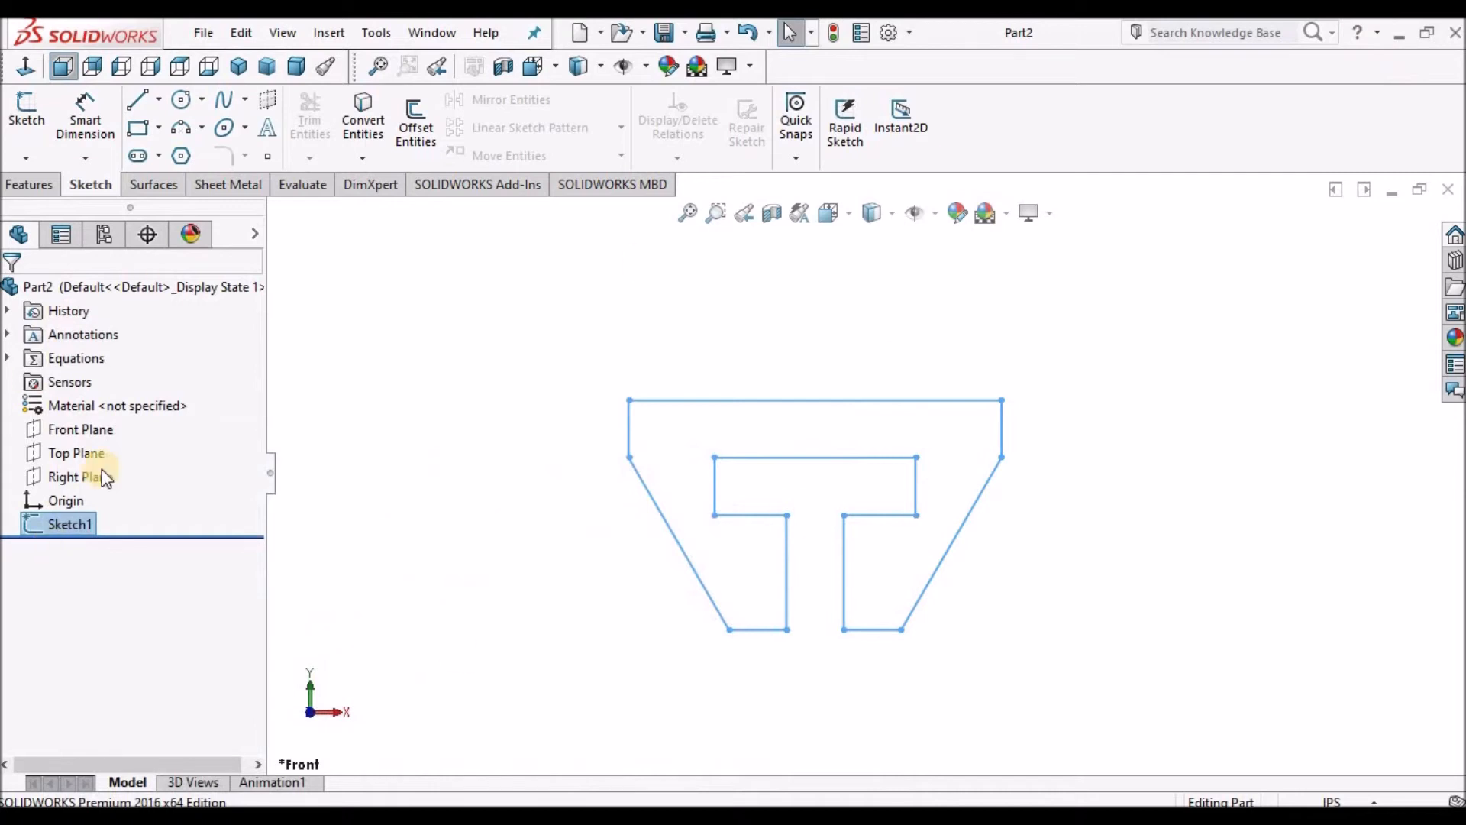
# Extrude the sketch as a blind boss 5 in deep.
pyautogui.click(29, 185)
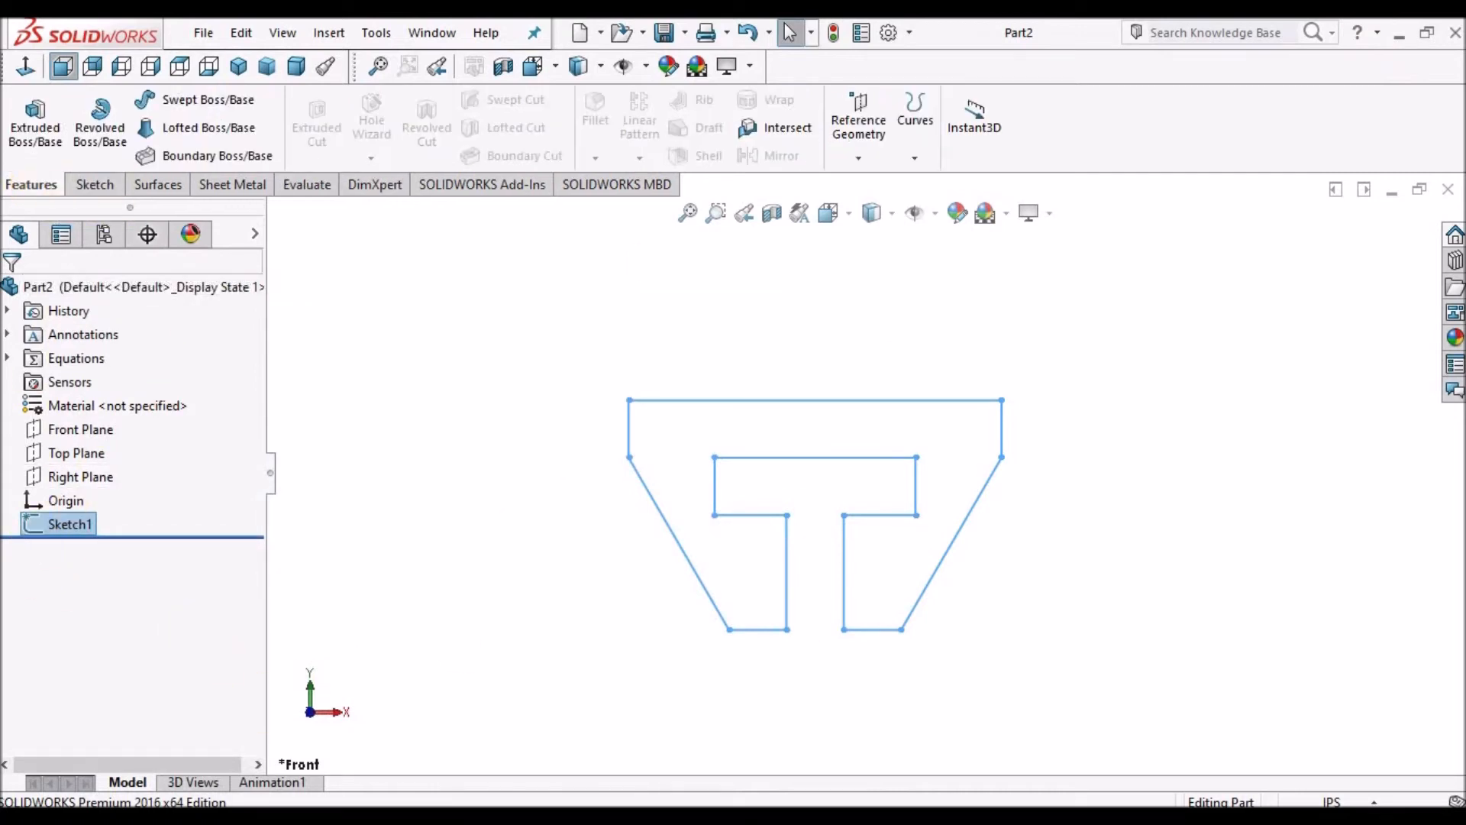
pyautogui.click(38, 124)
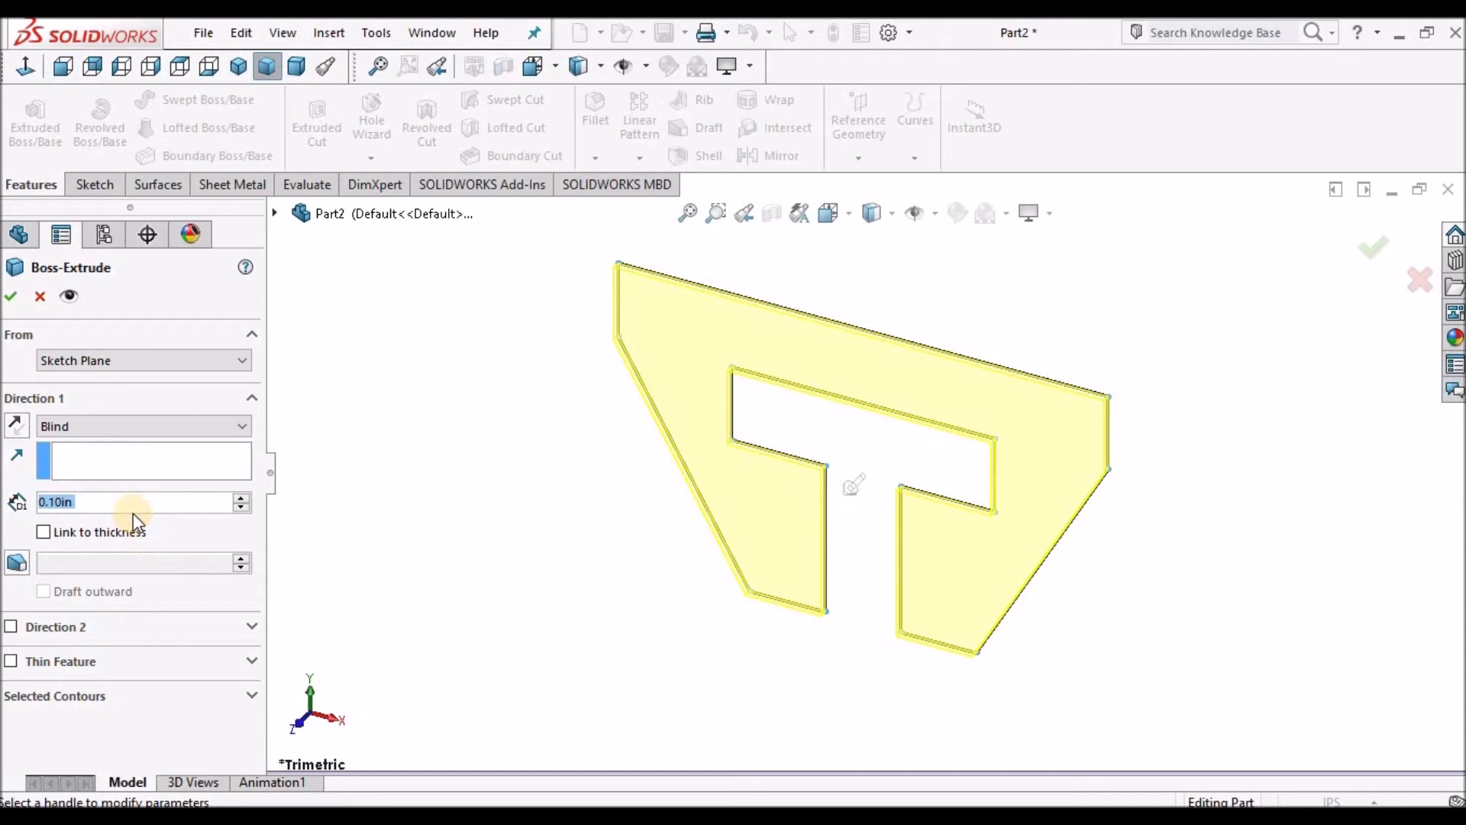
pyautogui.write('1')
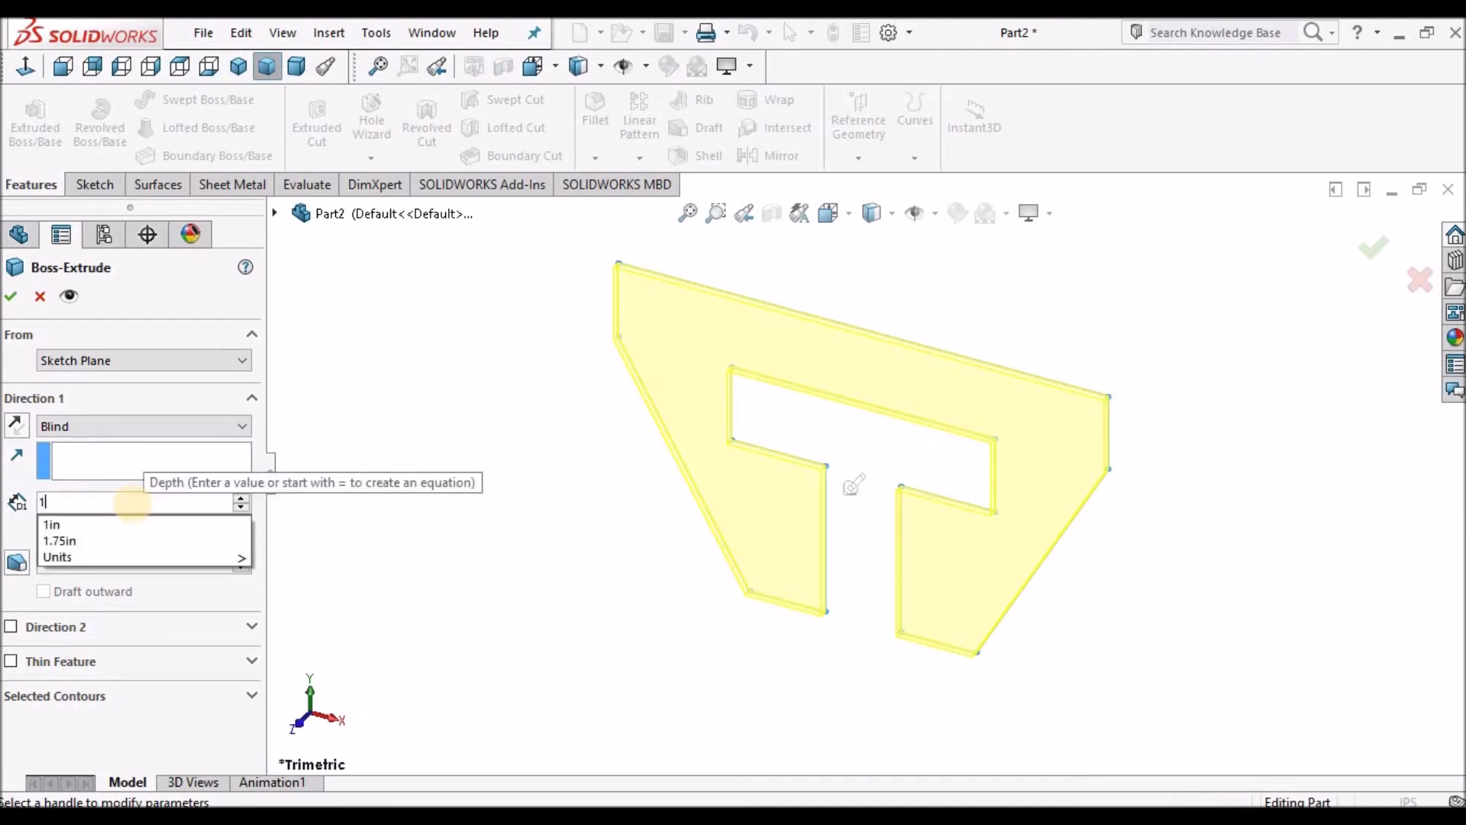
pyautogui.write('0')
pyautogui.press('Return')
pyautogui.click(92, 502)
pyautogui.write('5')
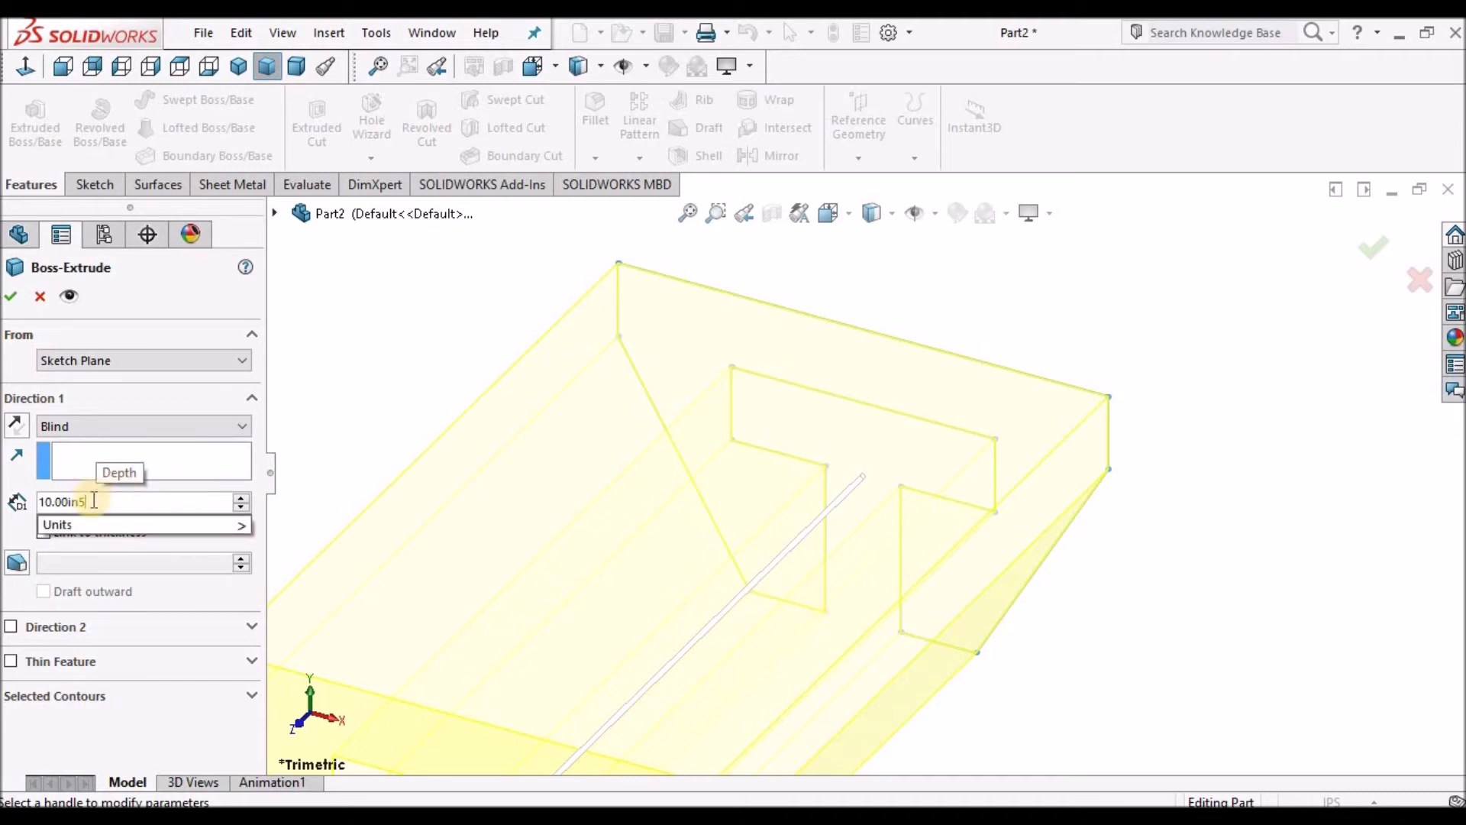
pyautogui.doubleClick(93, 501)
pyautogui.write('5')
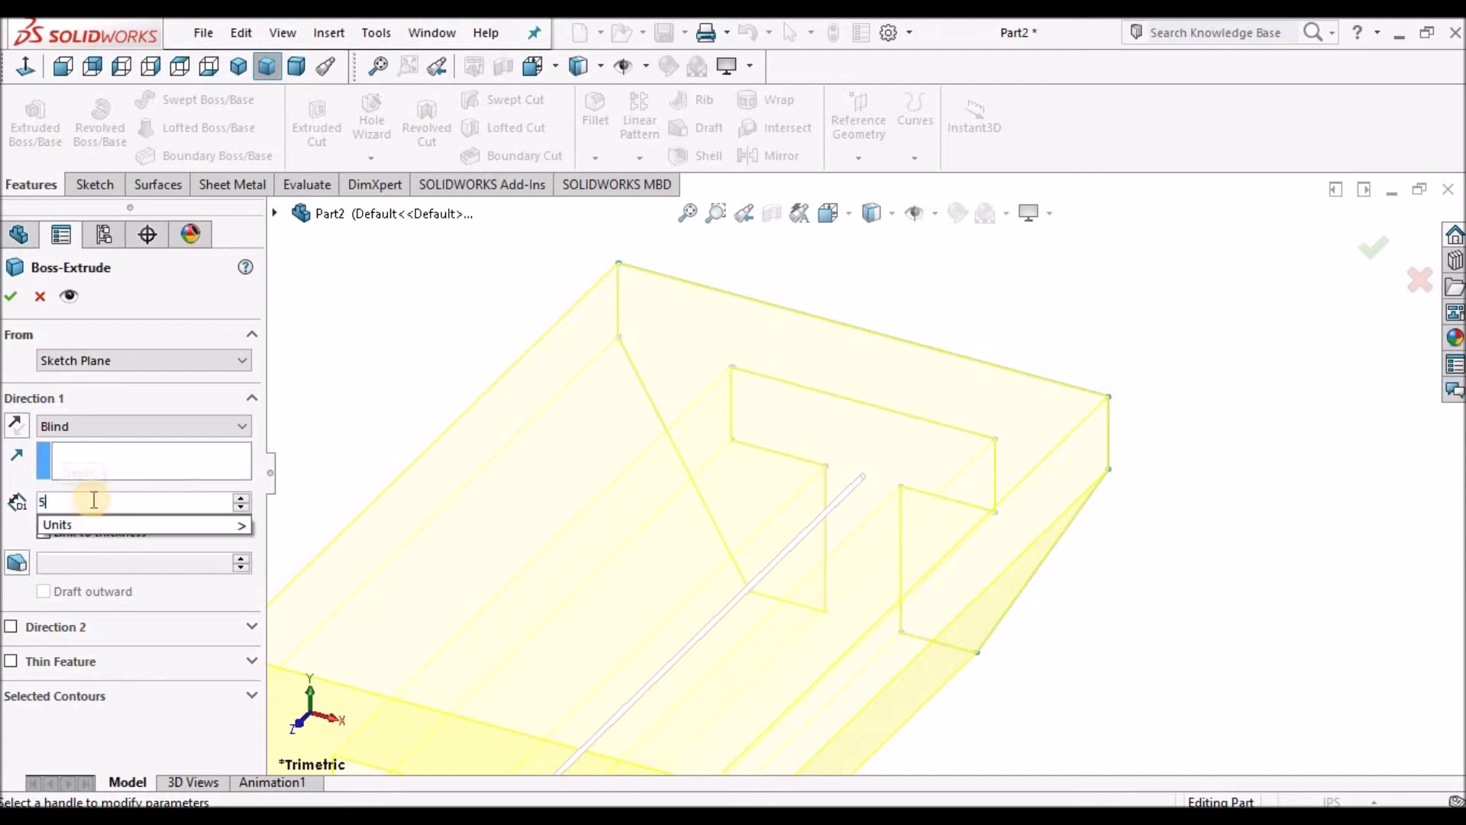
pyautogui.click(1021, 409)
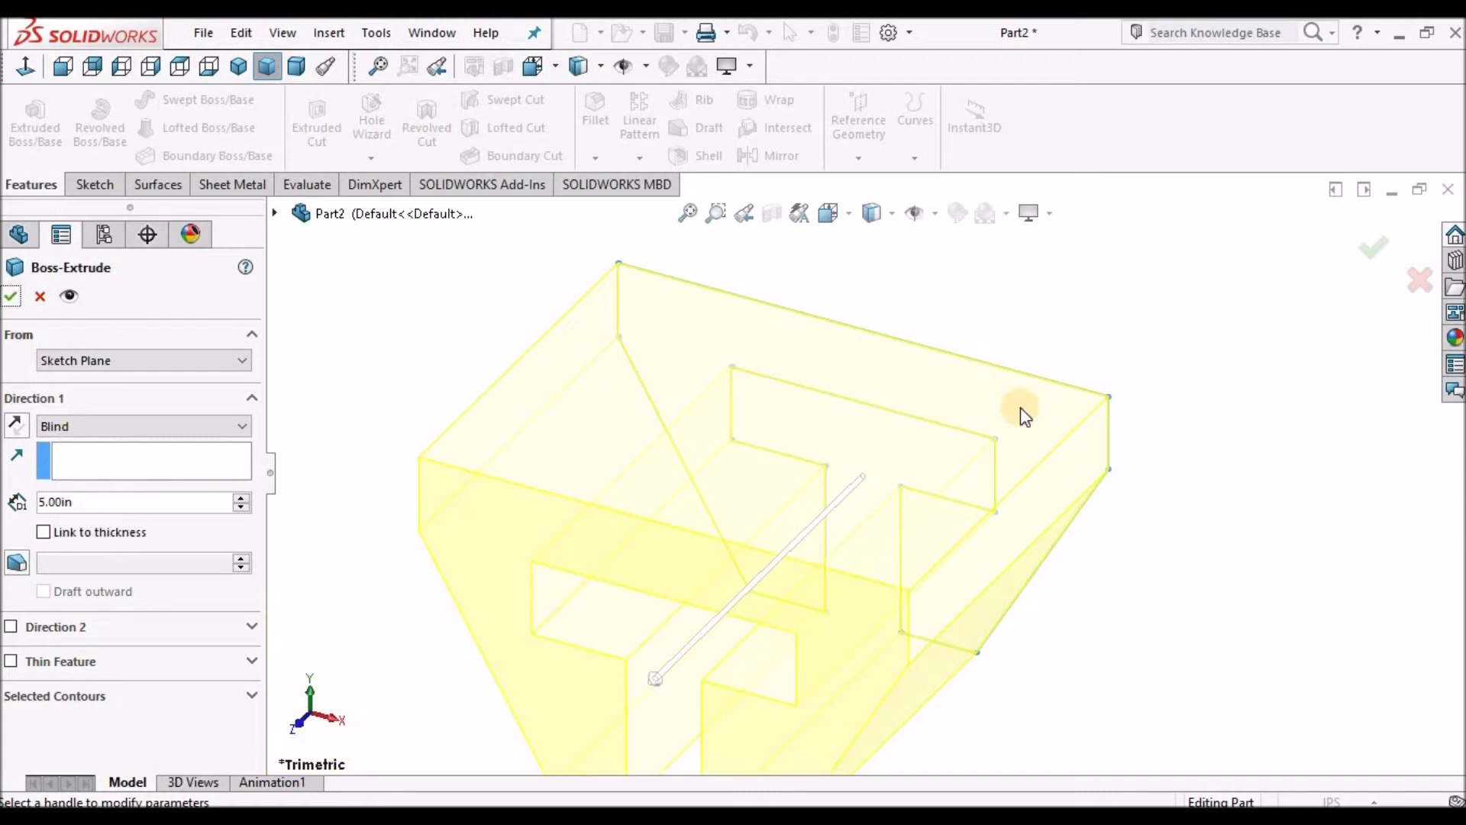
pyautogui.click(12, 296)
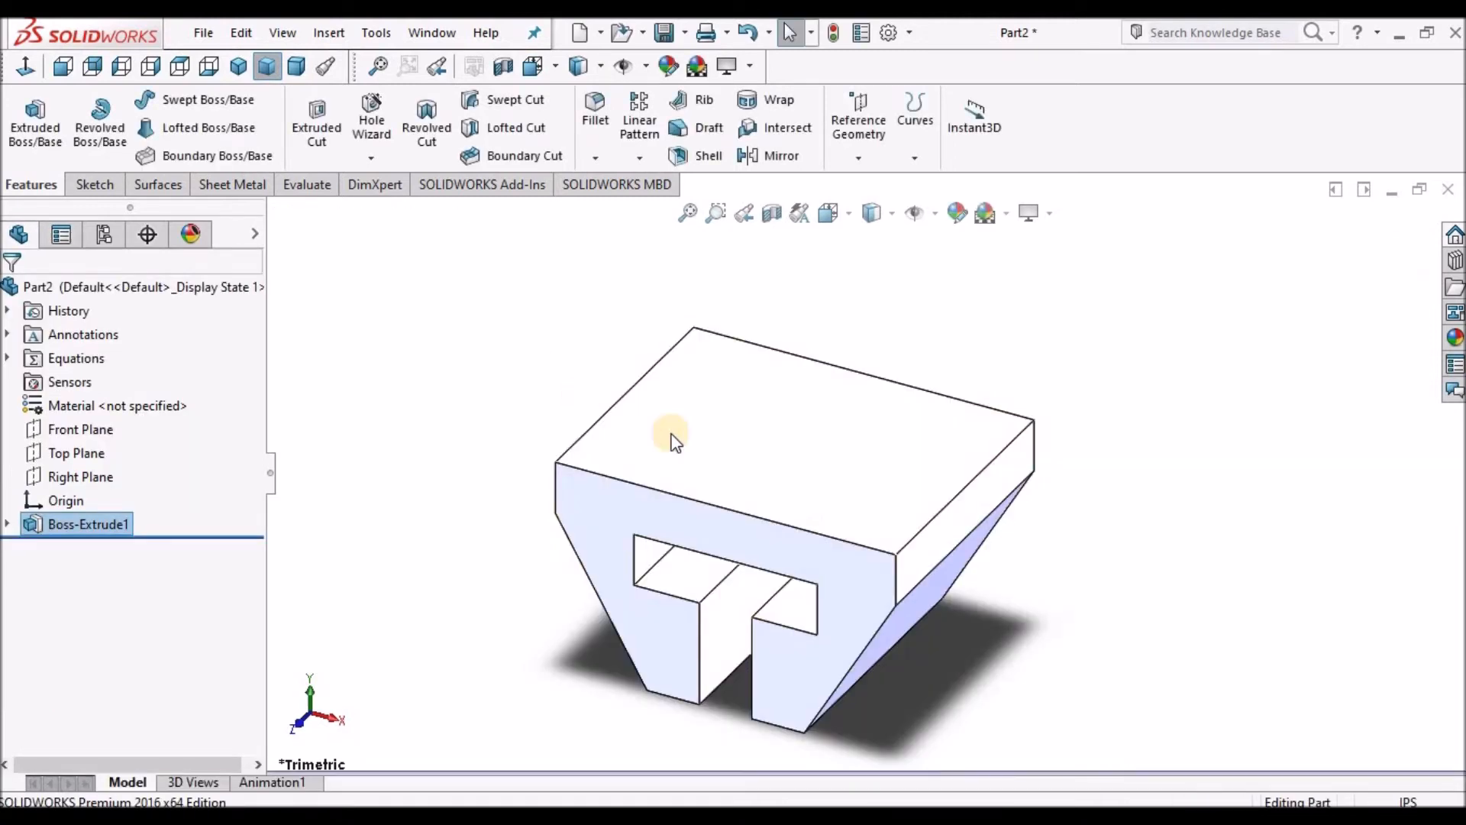
# Apply a light red colour appearance to the whole part.
pyautogui.scroll(-3, 744, 518)
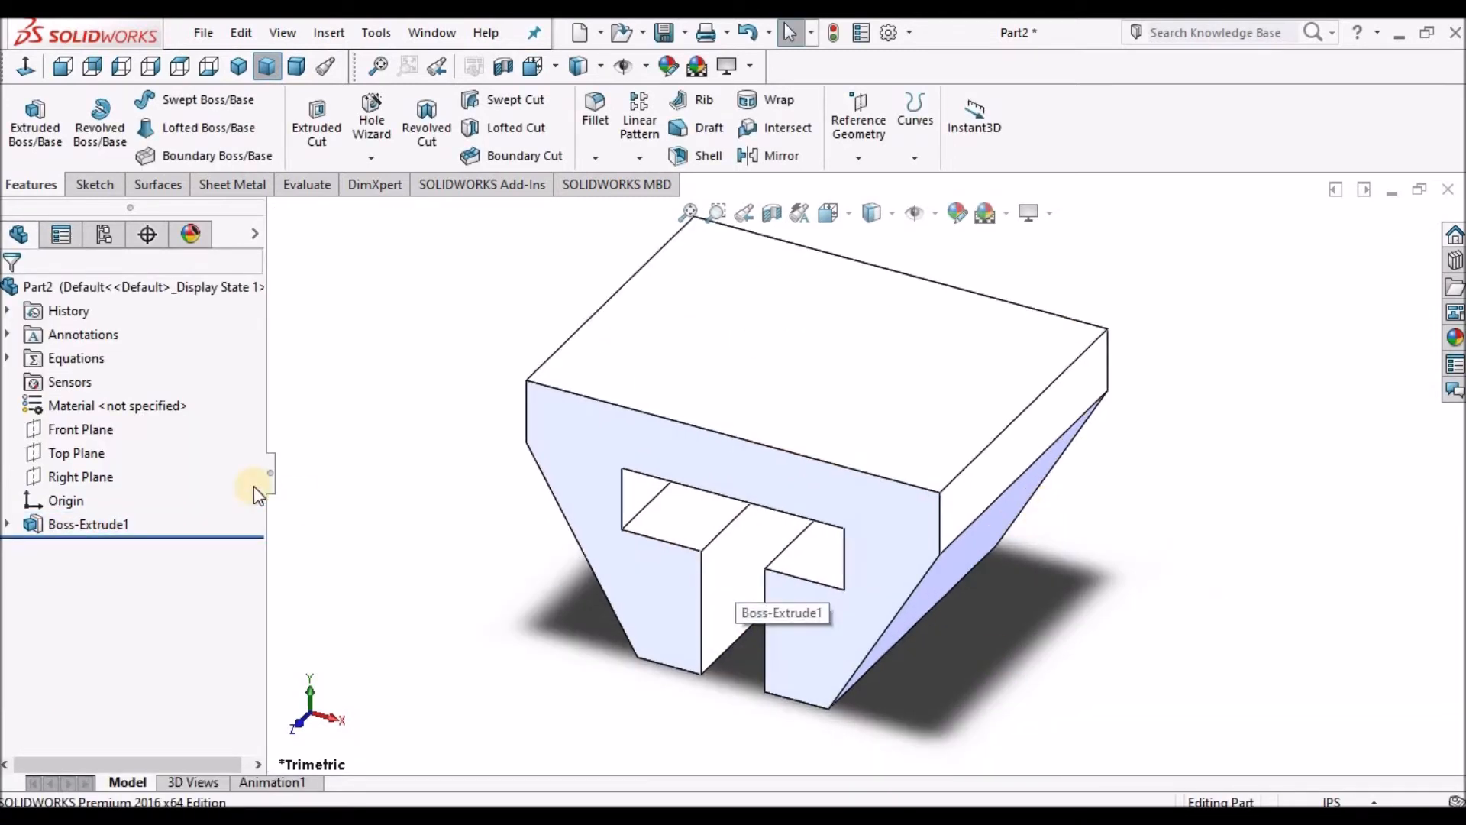
pyautogui.rightClick(172, 290)
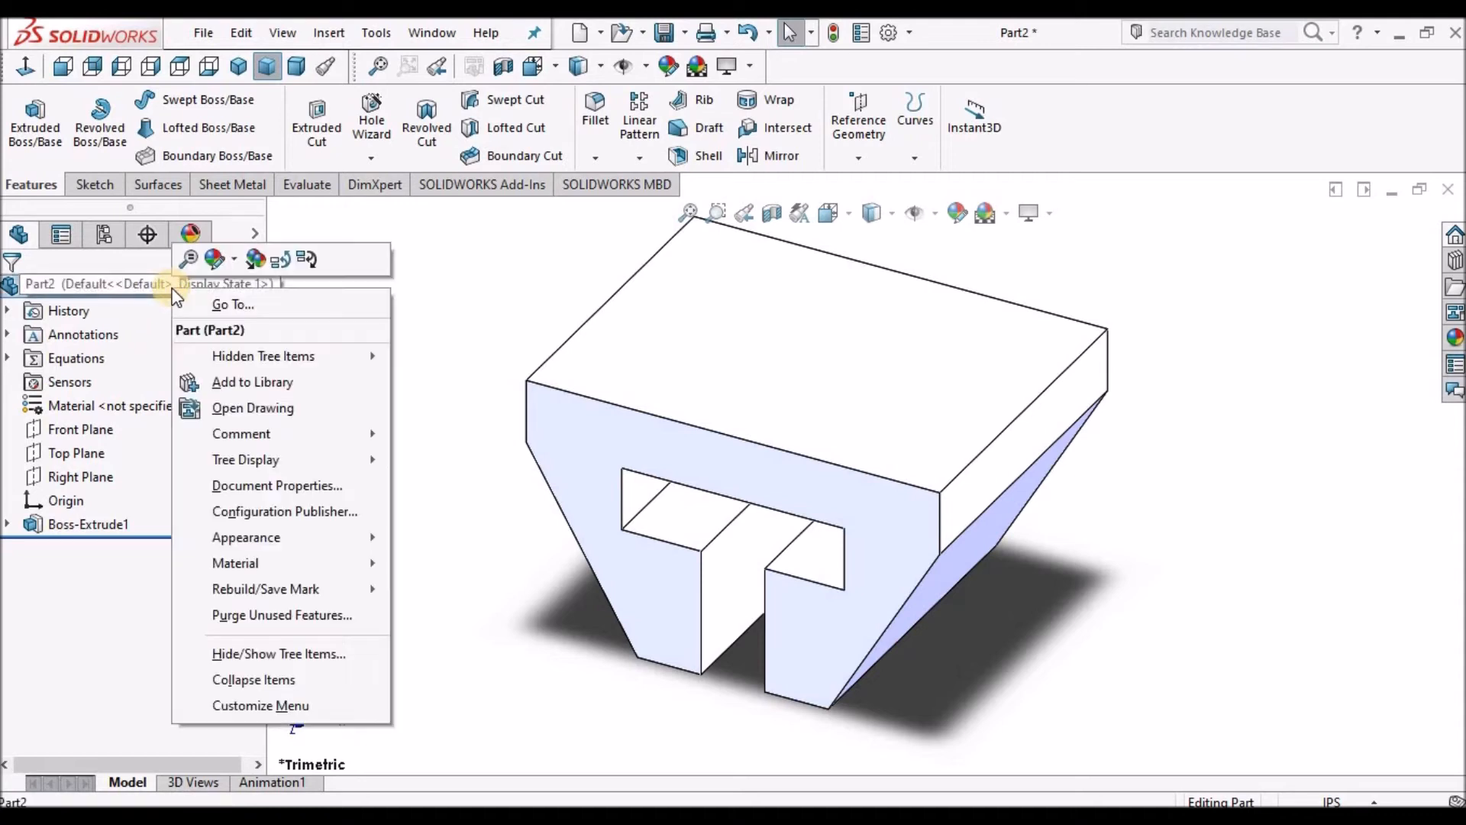
pyautogui.click(237, 266)
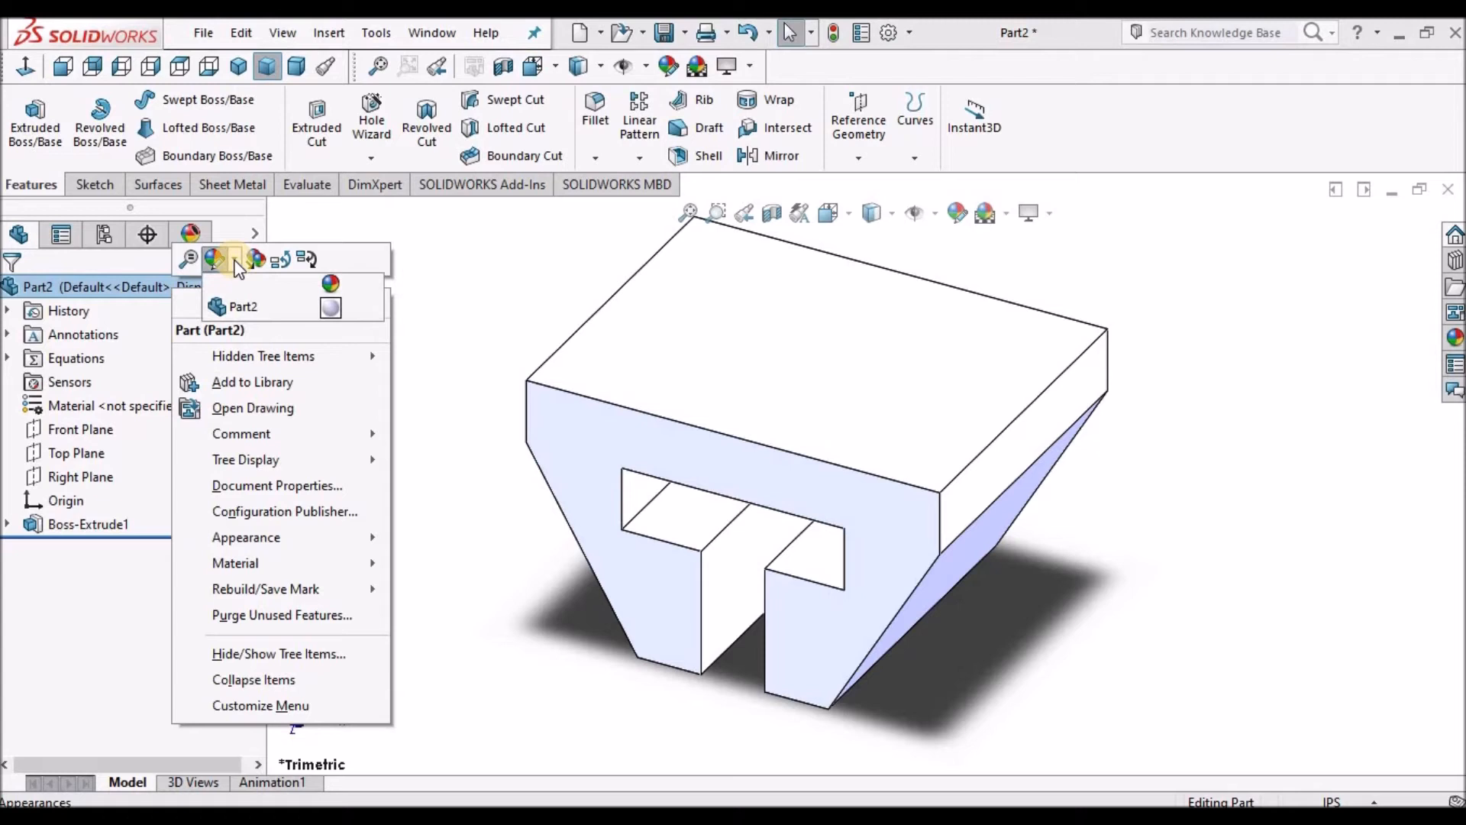
pyautogui.click(243, 309)
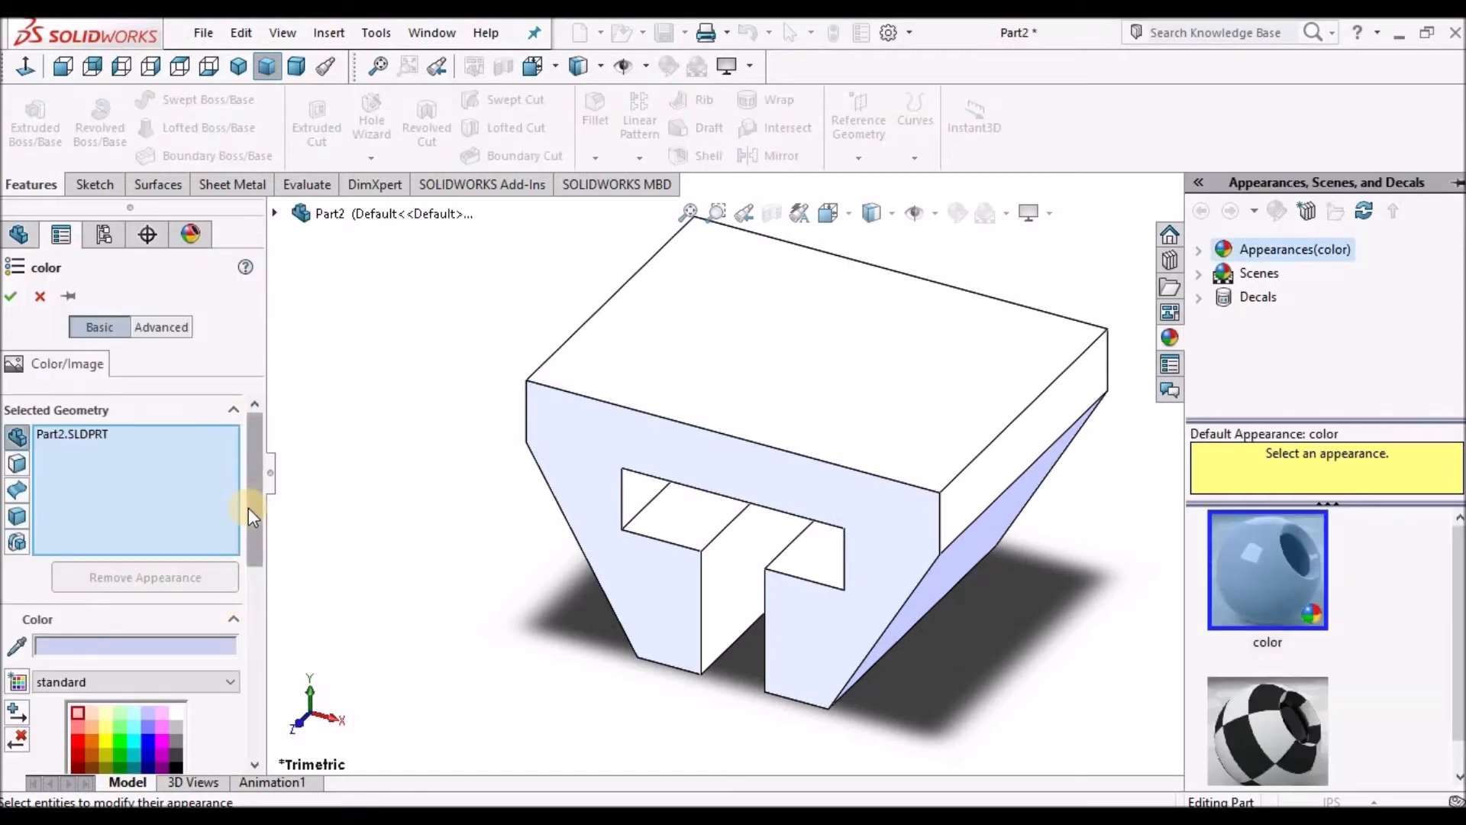
pyautogui.moveTo(251, 518); pyautogui.dragTo(249, 547)
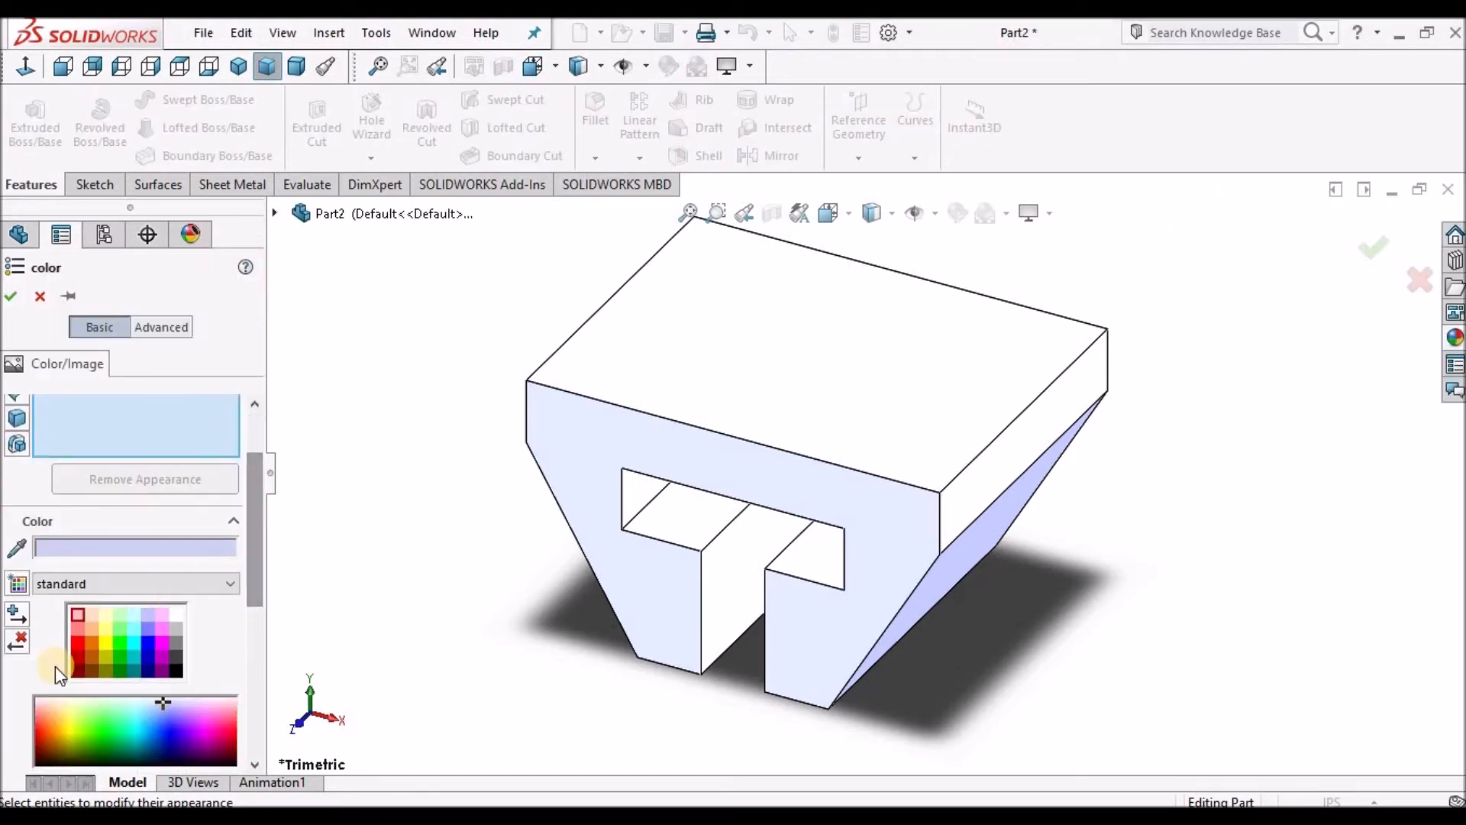
pyautogui.click(91, 637)
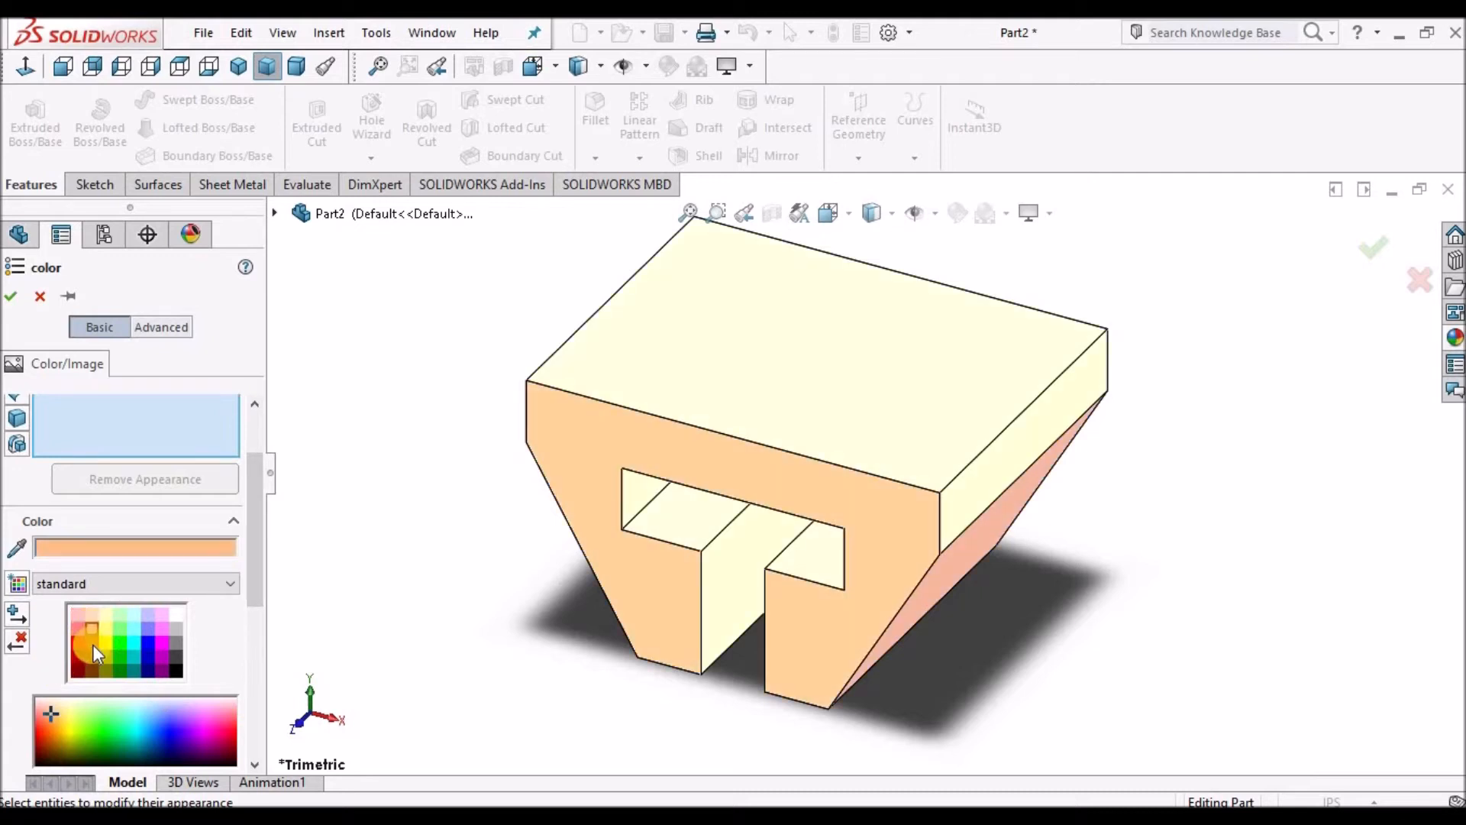
pyautogui.click(93, 645)
pyautogui.click(74, 630)
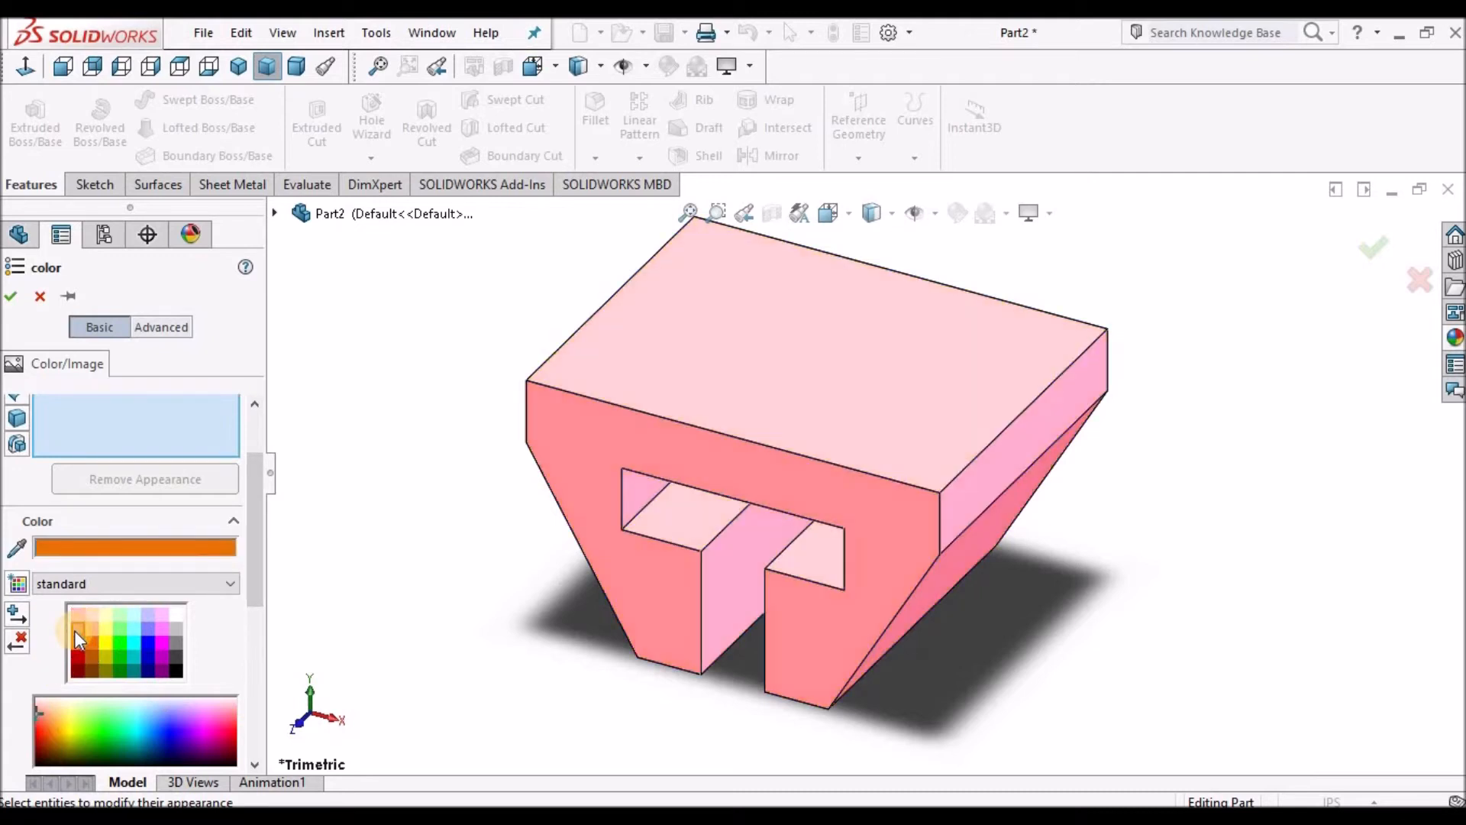
pyautogui.click(12, 298)
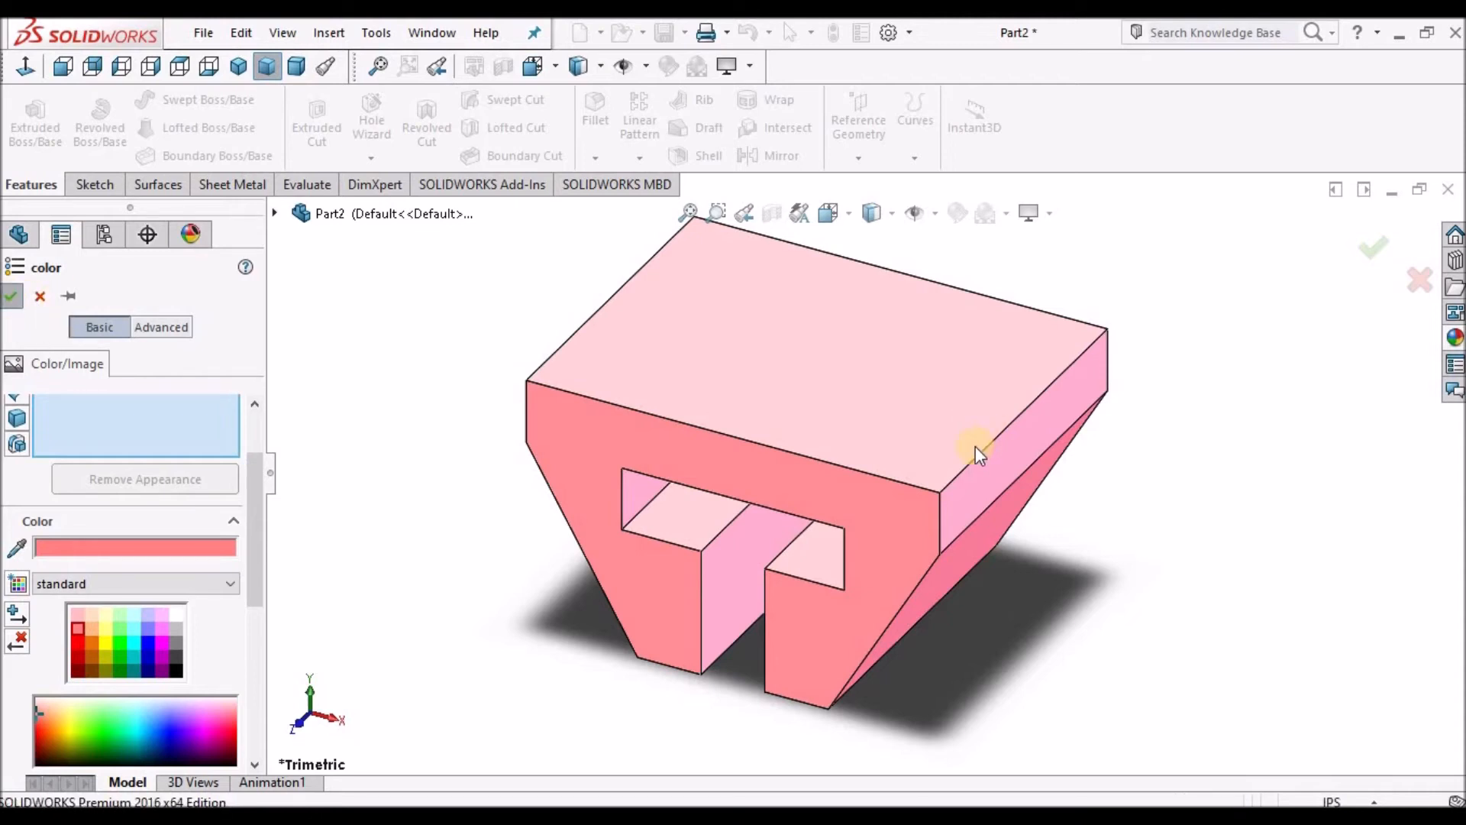
# Save the part file.
pyautogui.scroll(2, 975, 447)
pyautogui.scroll(-1, 878, 357)
pyautogui.scroll(1, 879, 357)
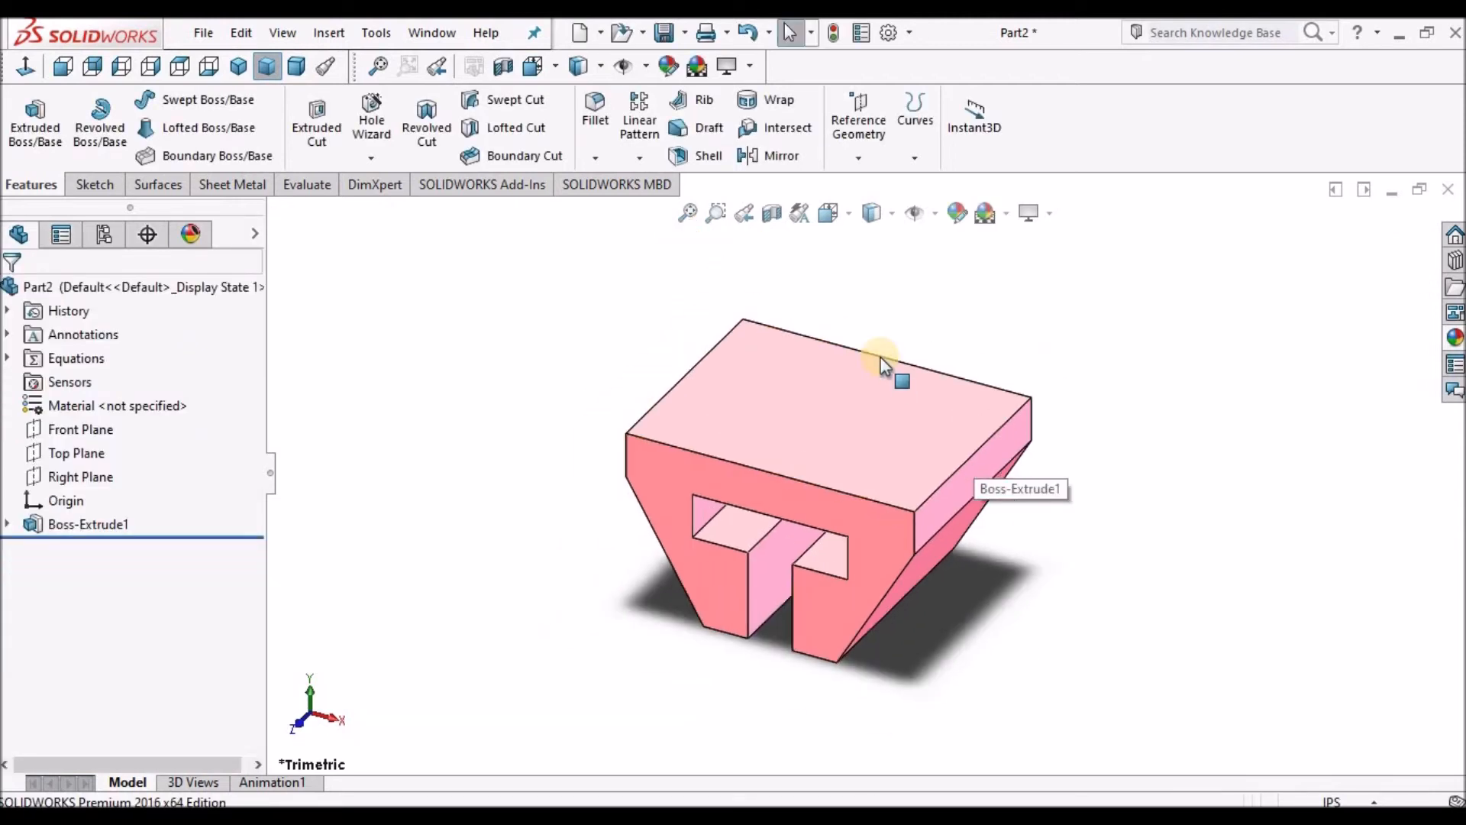
pyautogui.click(663, 33)
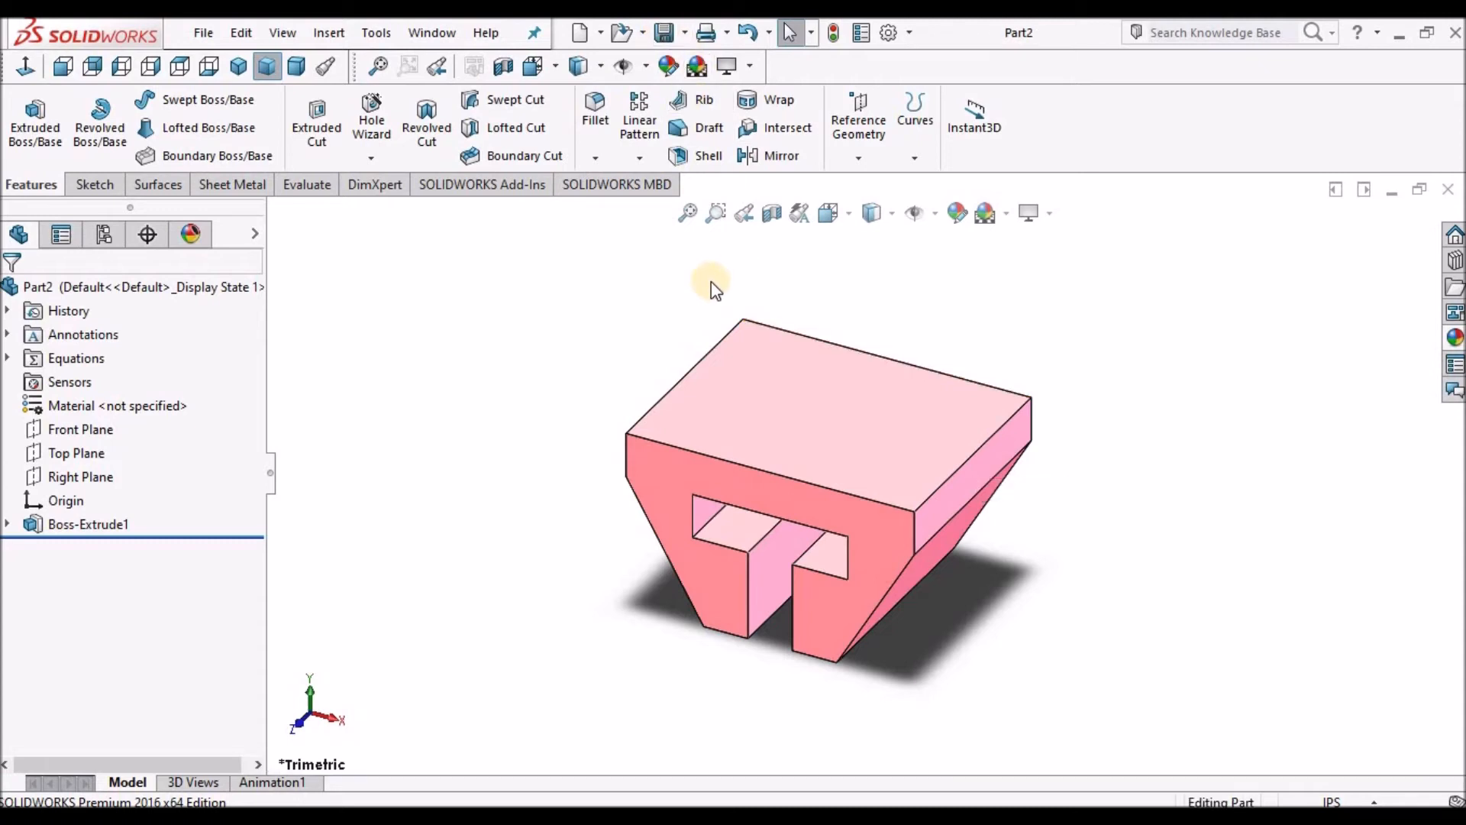
# Create a new drawing from the Youtube A4 Sheet template.
pyautogui.click(602, 35)
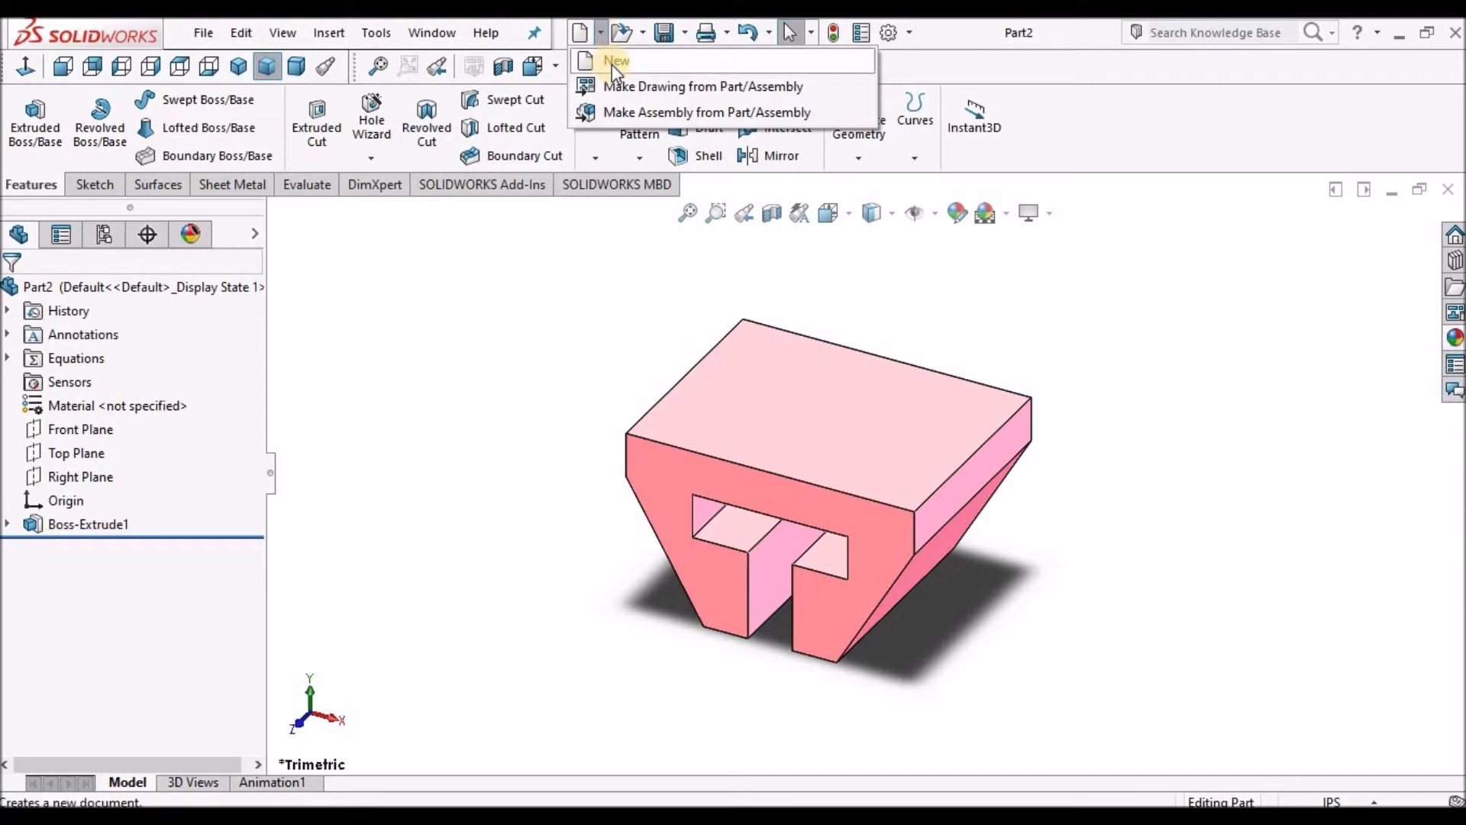
pyautogui.click(611, 64)
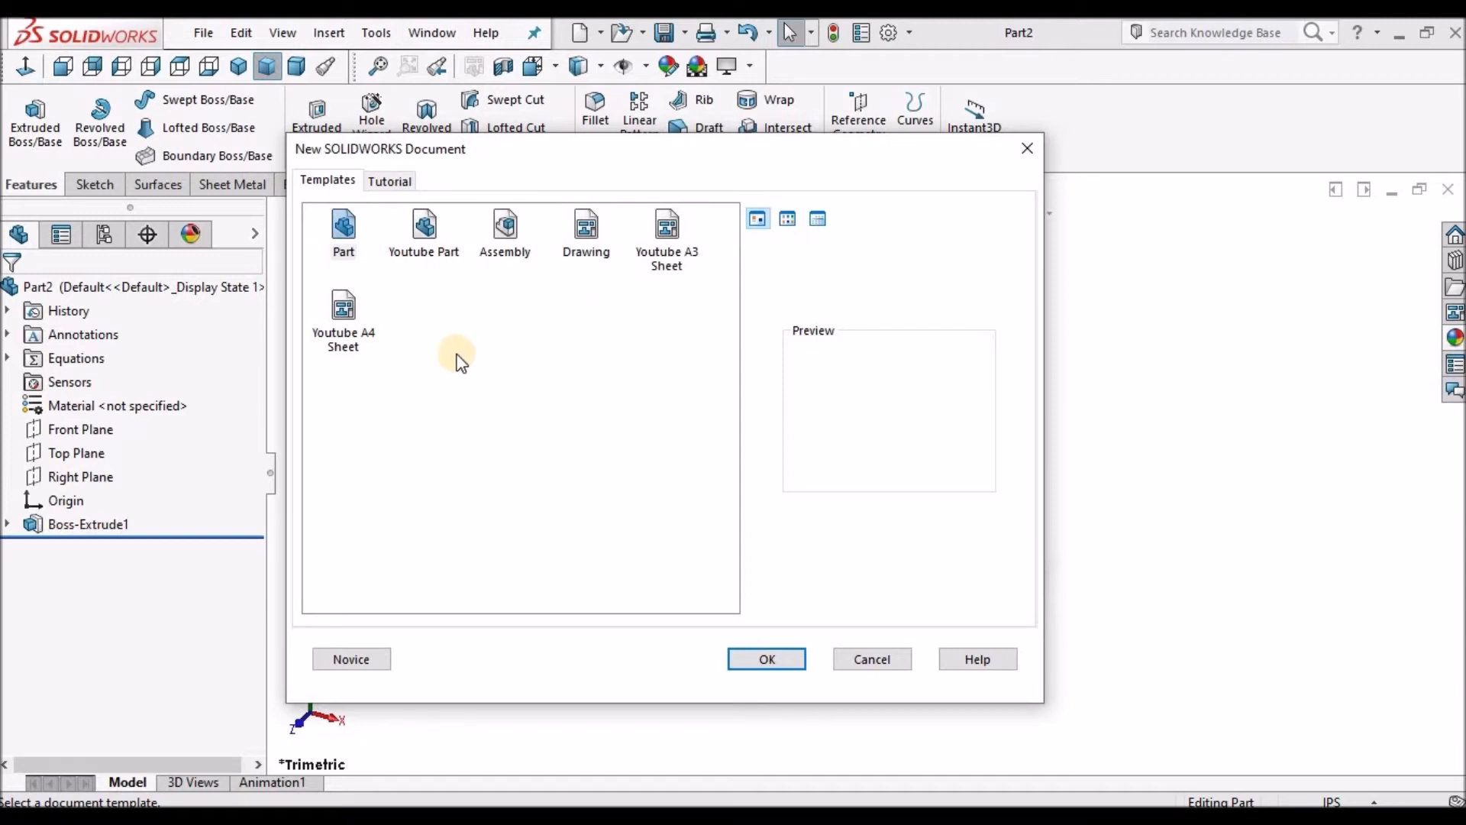
pyautogui.click(344, 325)
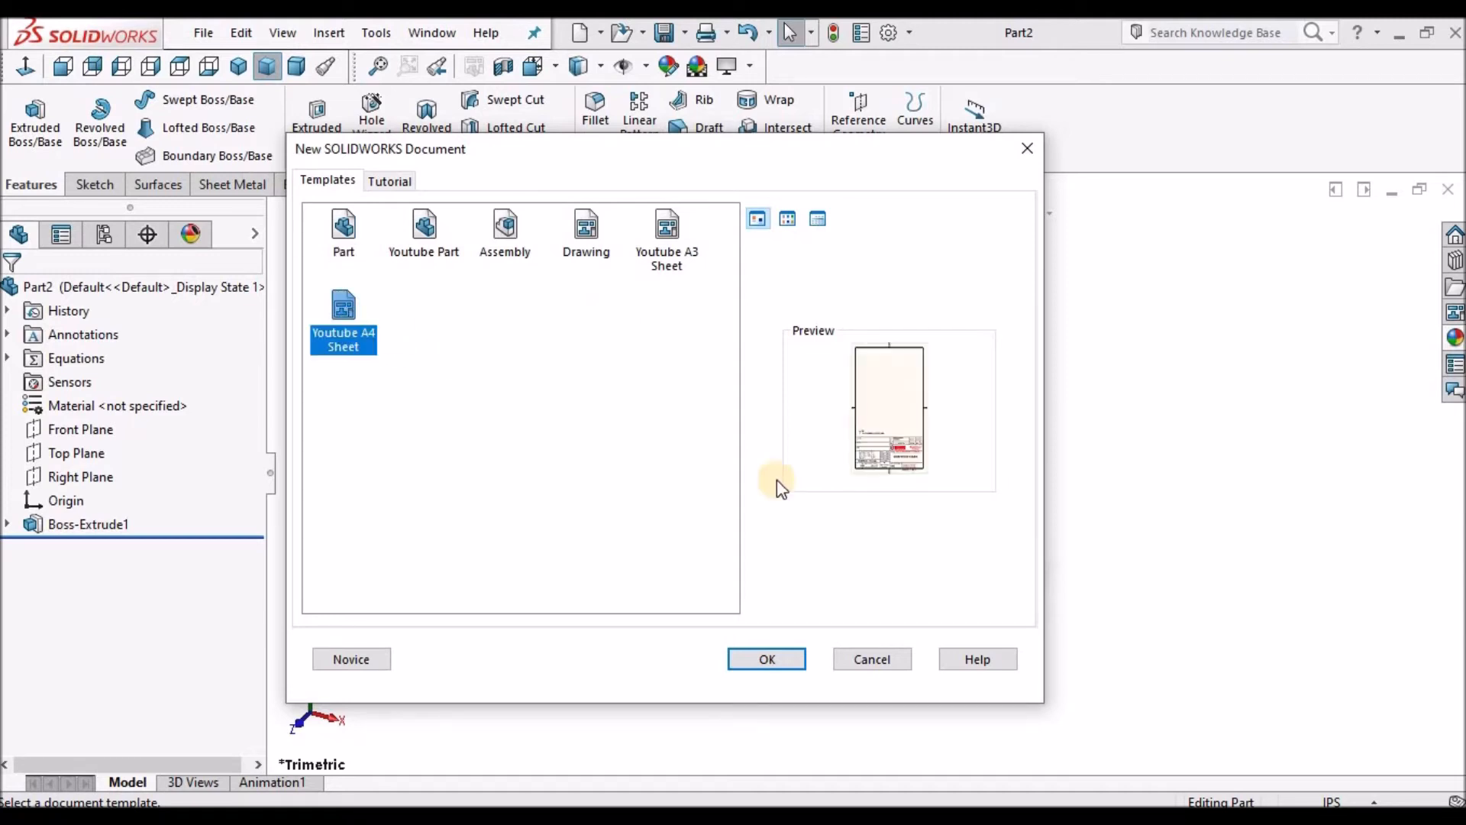
pyautogui.click(781, 659)
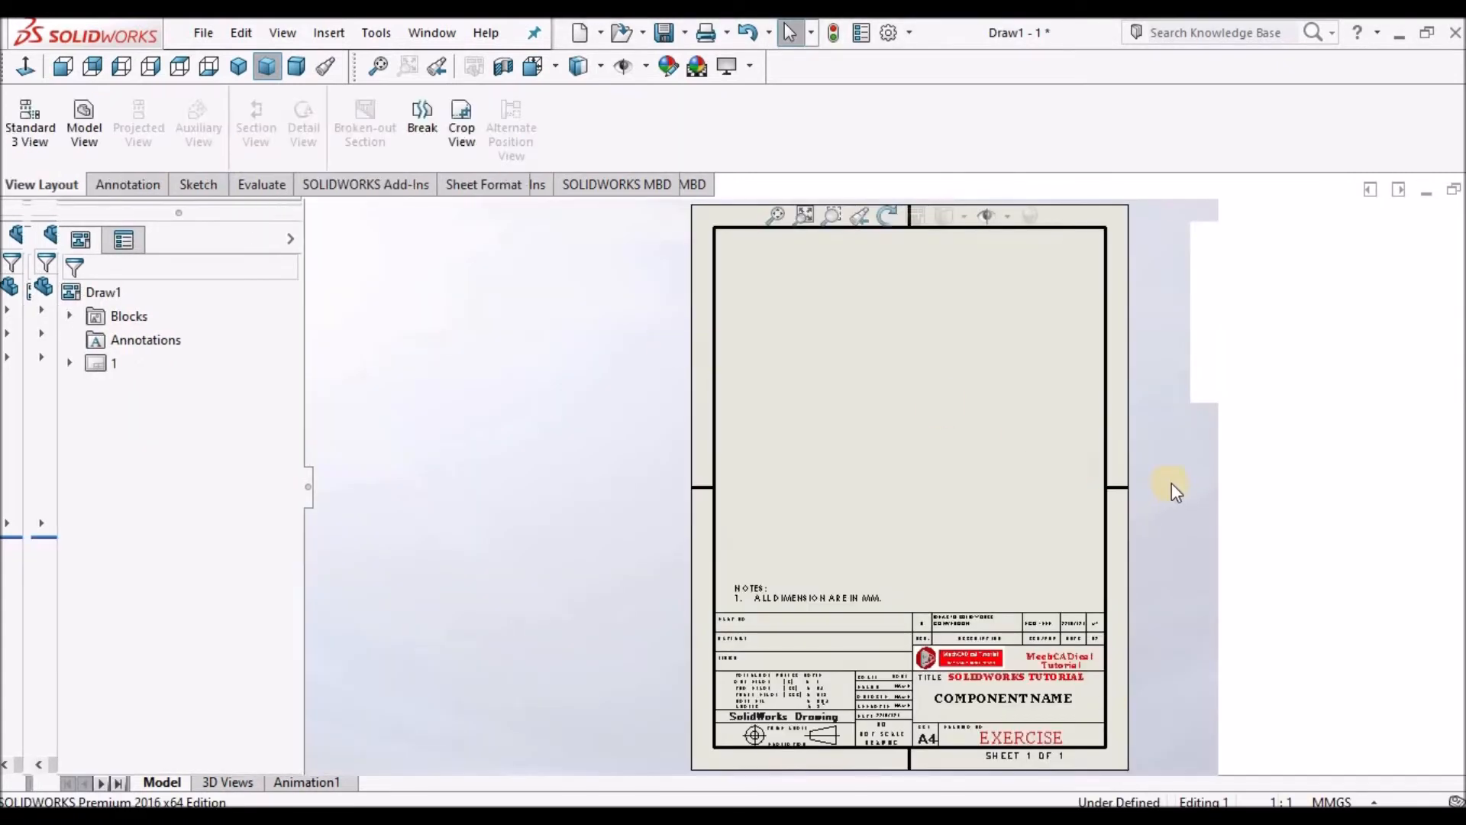
# Insert a model view of Part2 and place it near the top centre of the sheet.
pyautogui.scroll(2, 1010, 406)
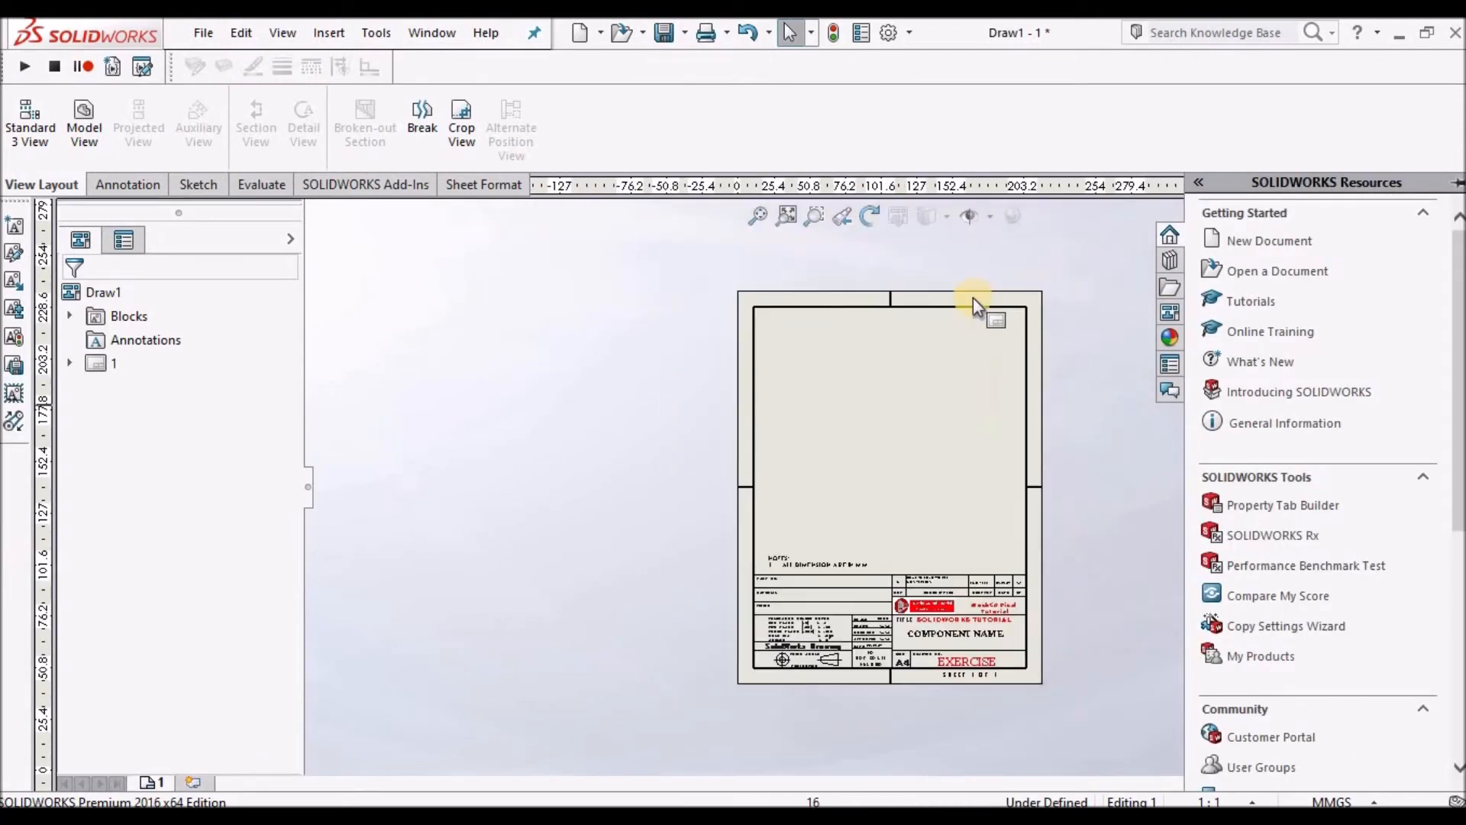
pyautogui.scroll(-2, 974, 296)
pyautogui.scroll(1, 1025, 519)
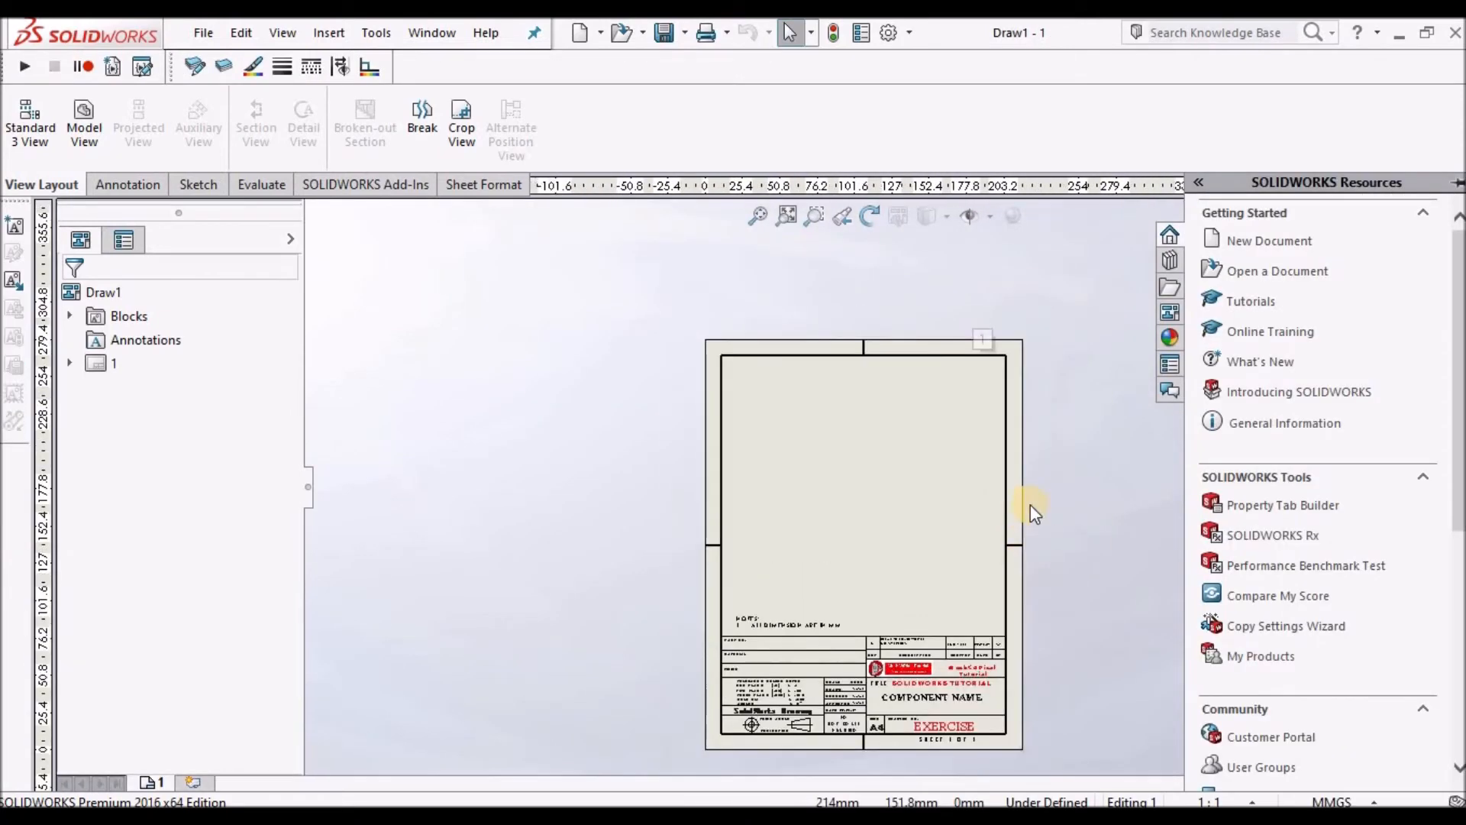
pyautogui.scroll(1, 1030, 504)
pyautogui.scroll(-1, 1029, 504)
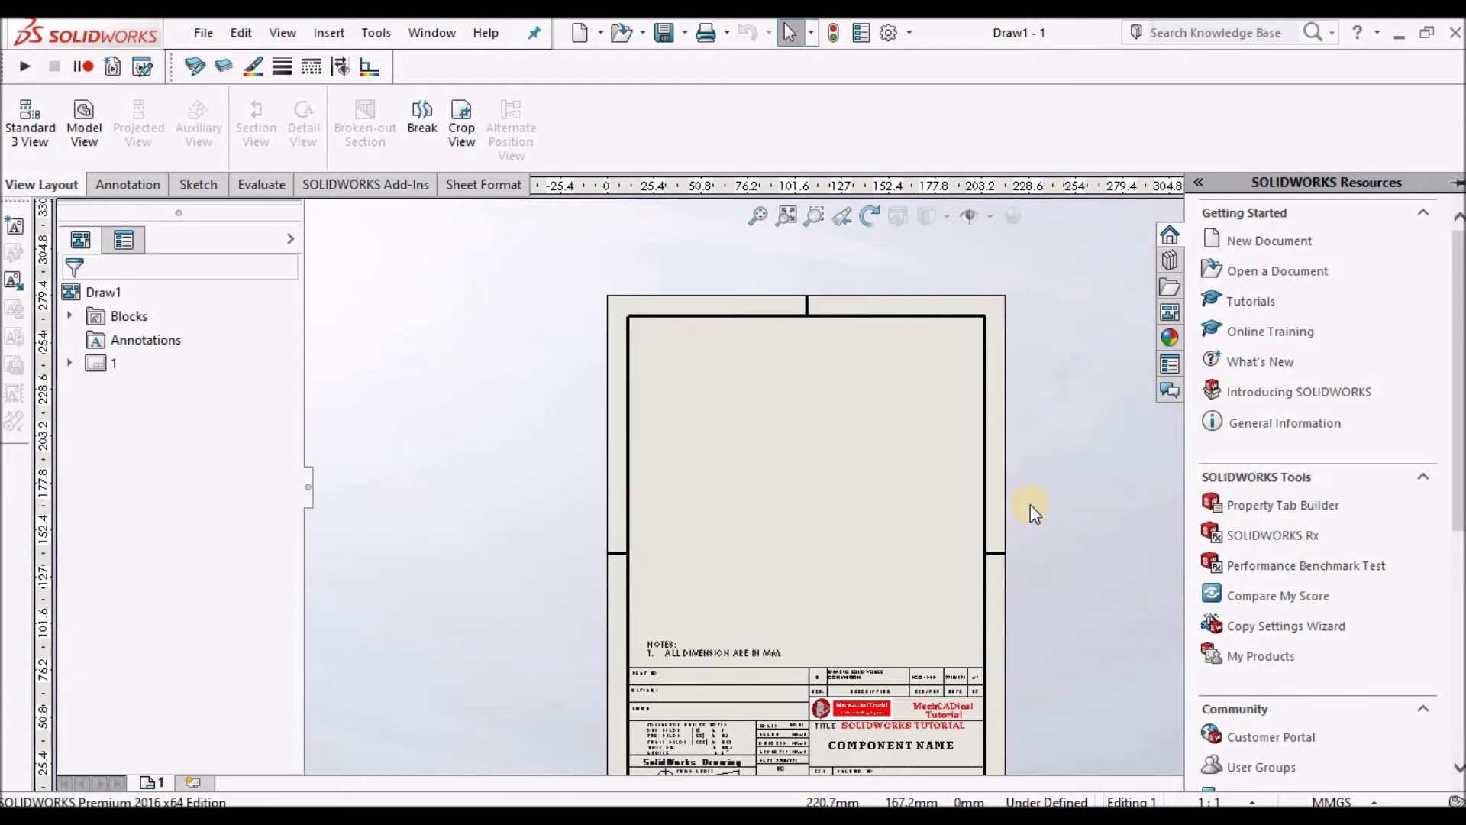
pyautogui.scroll(-1, 1029, 504)
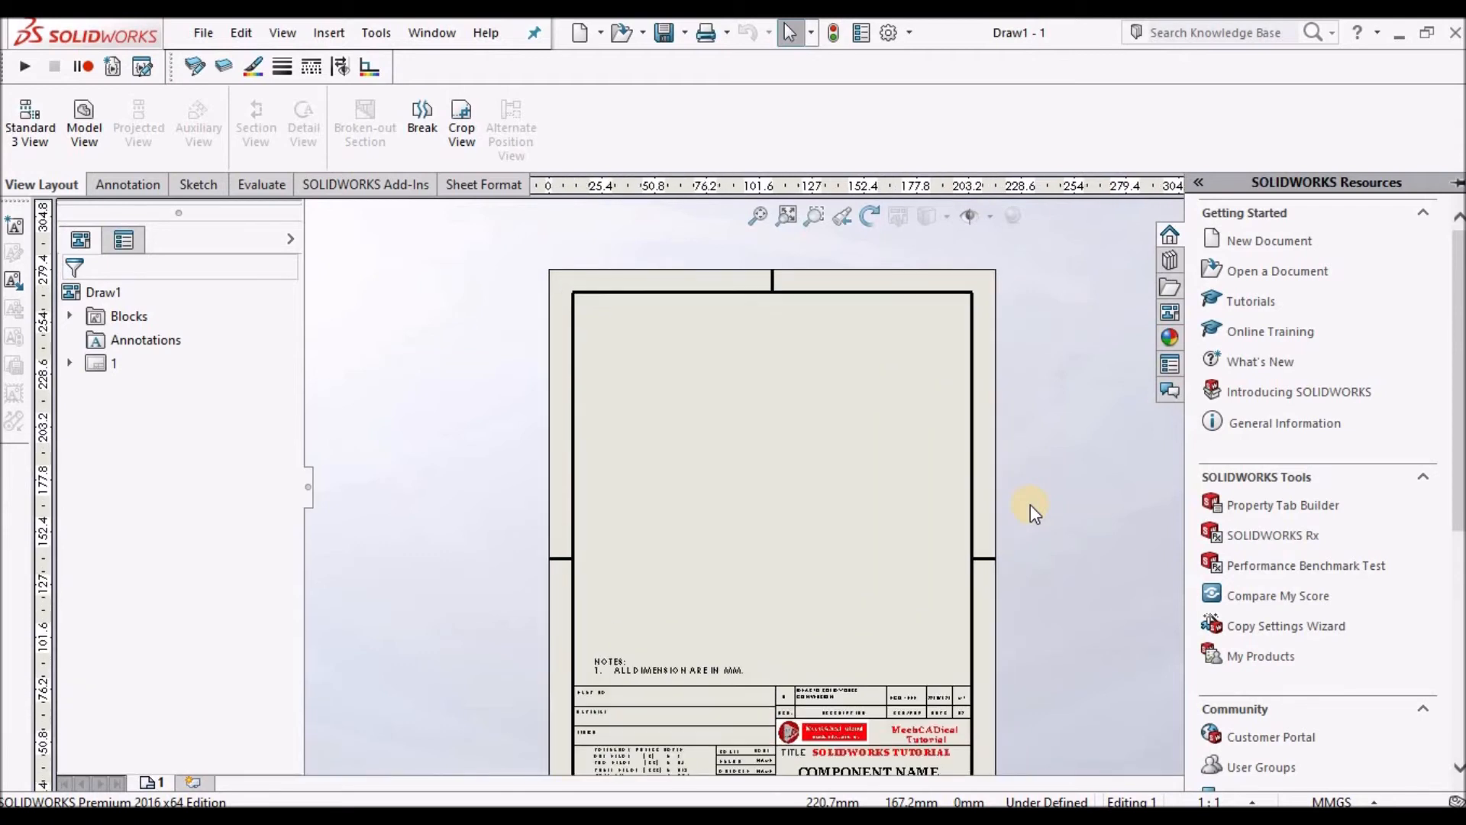
pyautogui.click(89, 137)
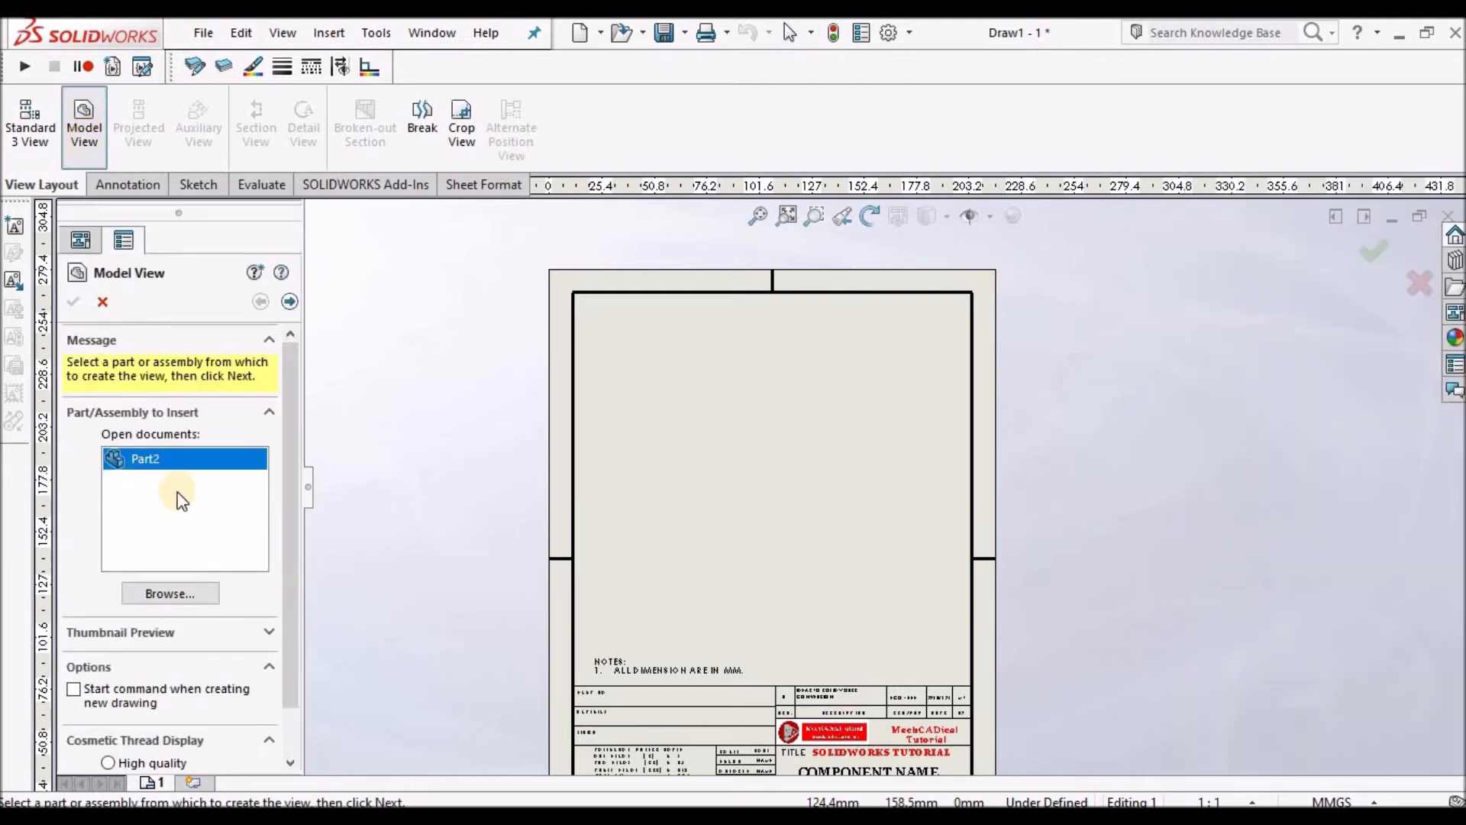
pyautogui.doubleClick(149, 460)
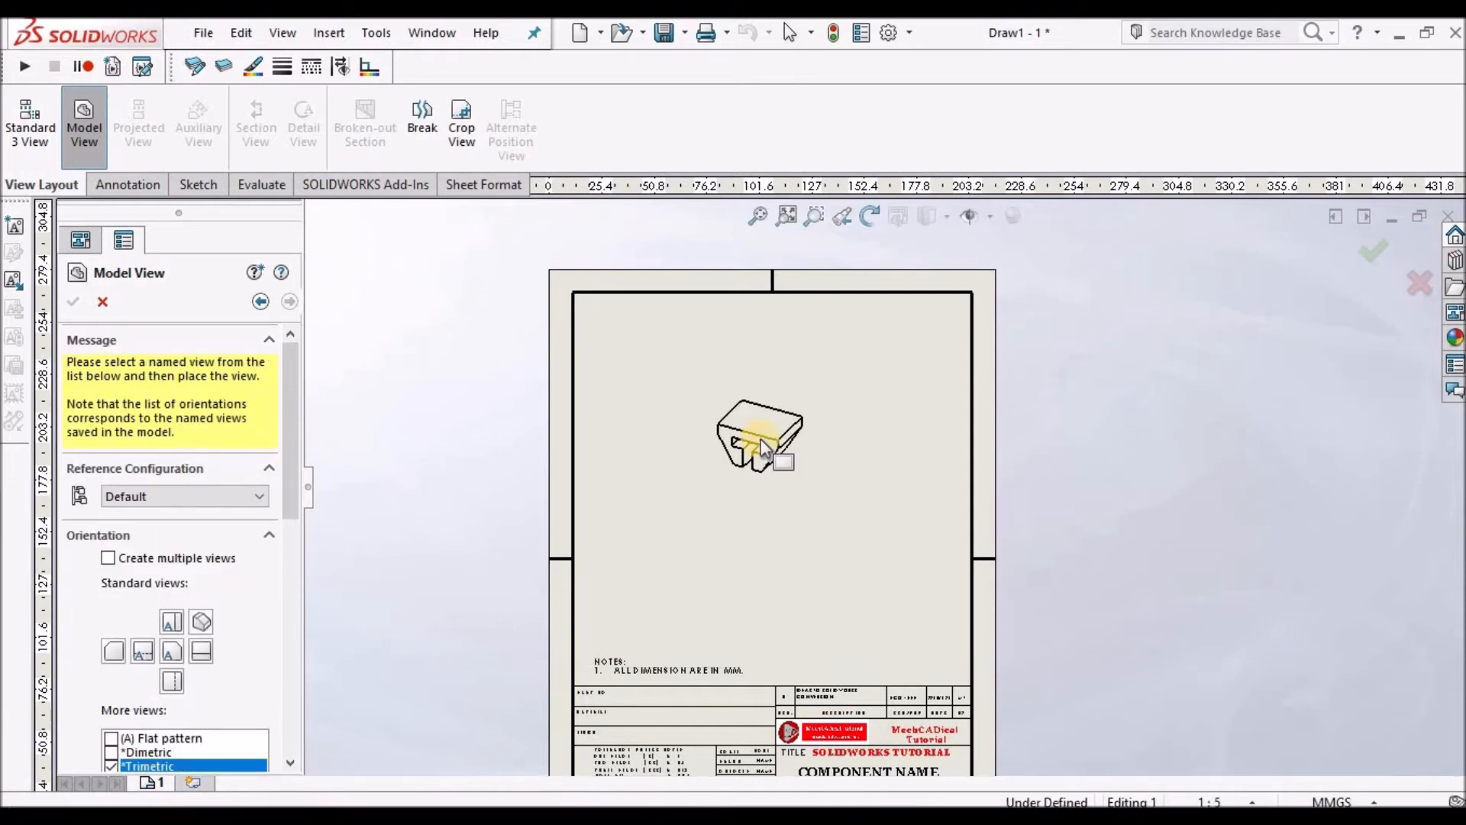
pyautogui.click(760, 439)
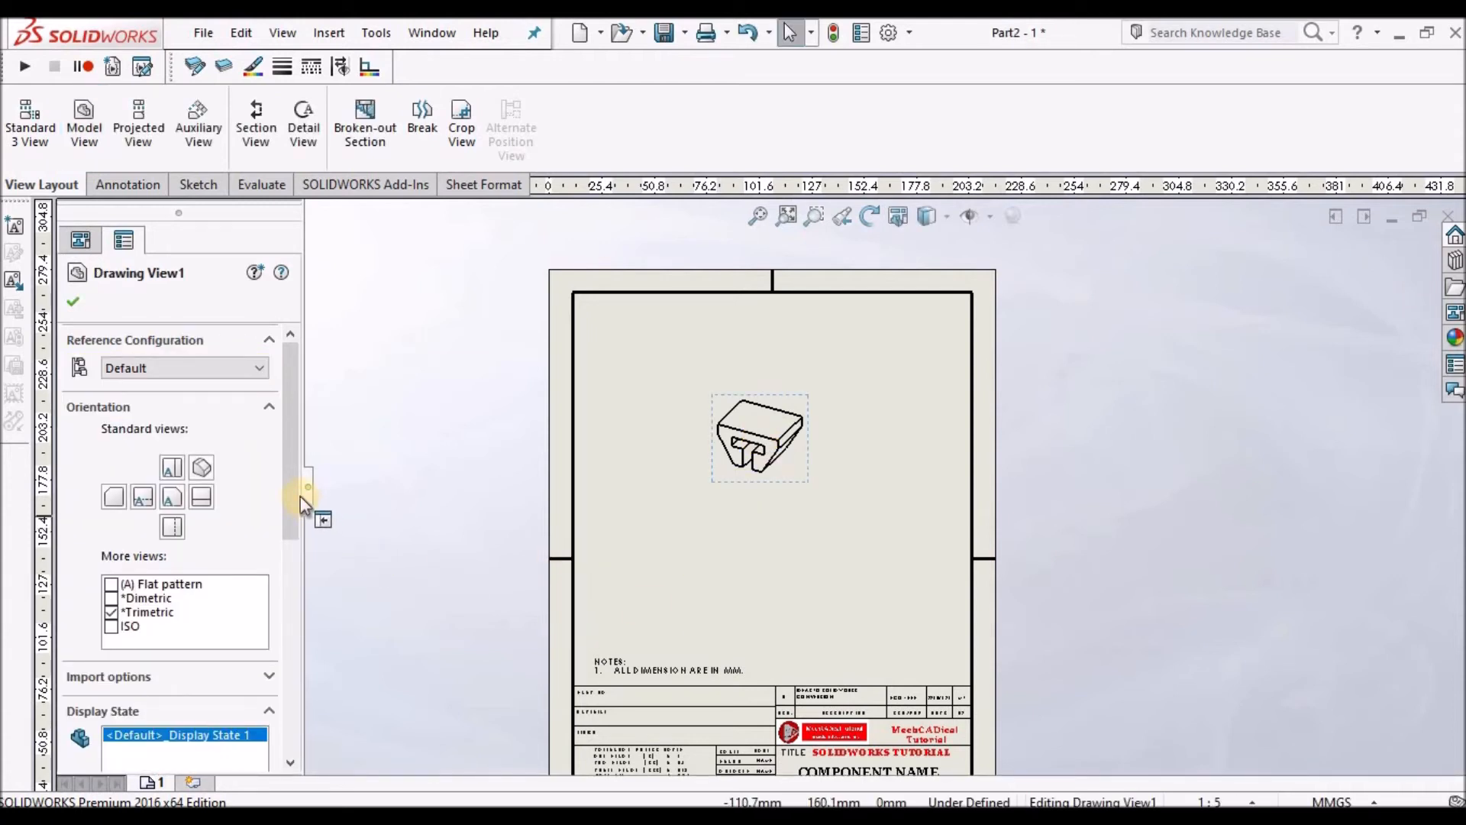
# Change the drawing view's orientation to the Front standard view.
pyautogui.moveTo(289, 533); pyautogui.dragTo(288, 571)
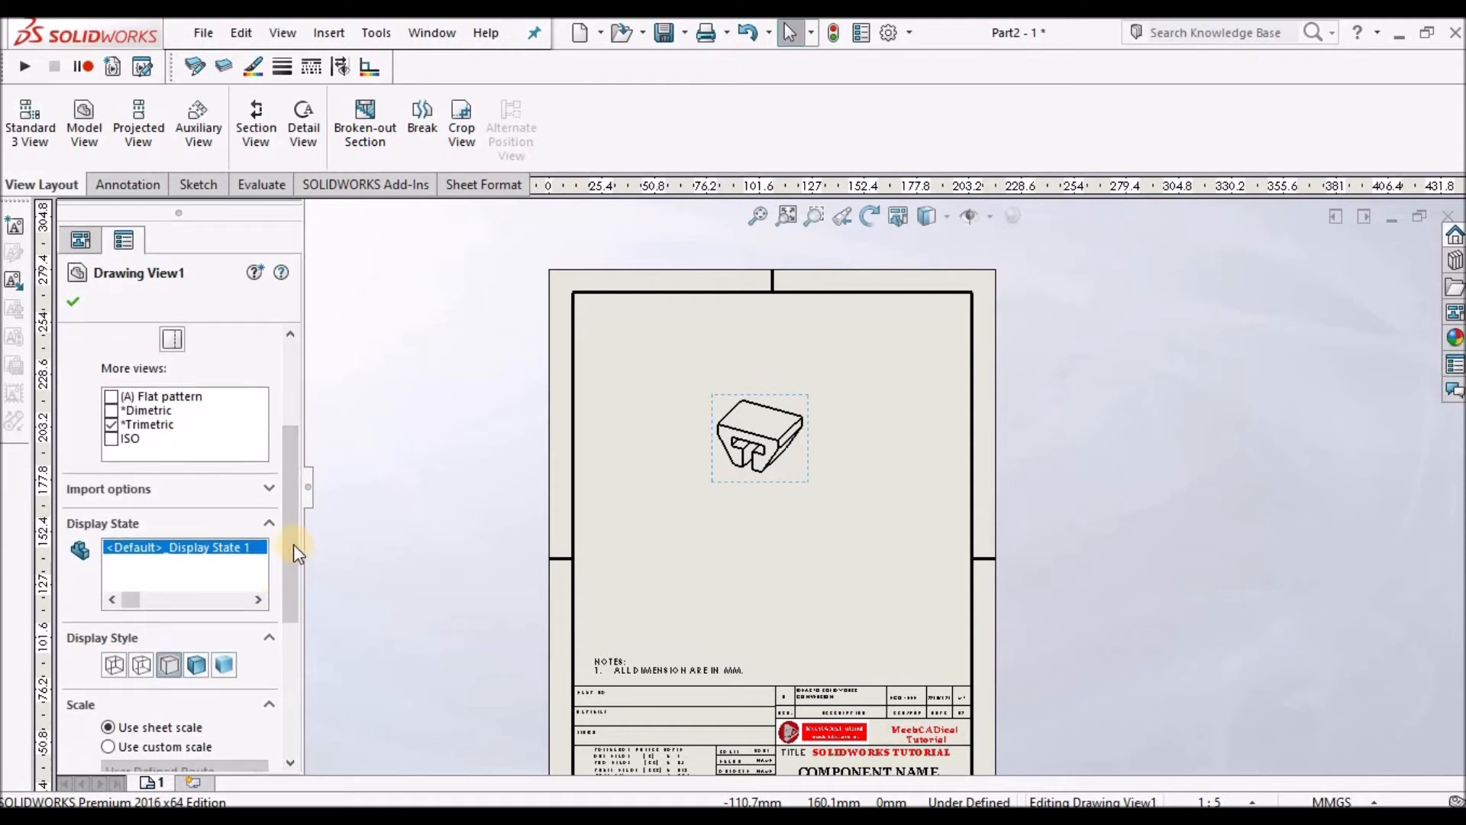
pyautogui.scroll(5, 303, 468)
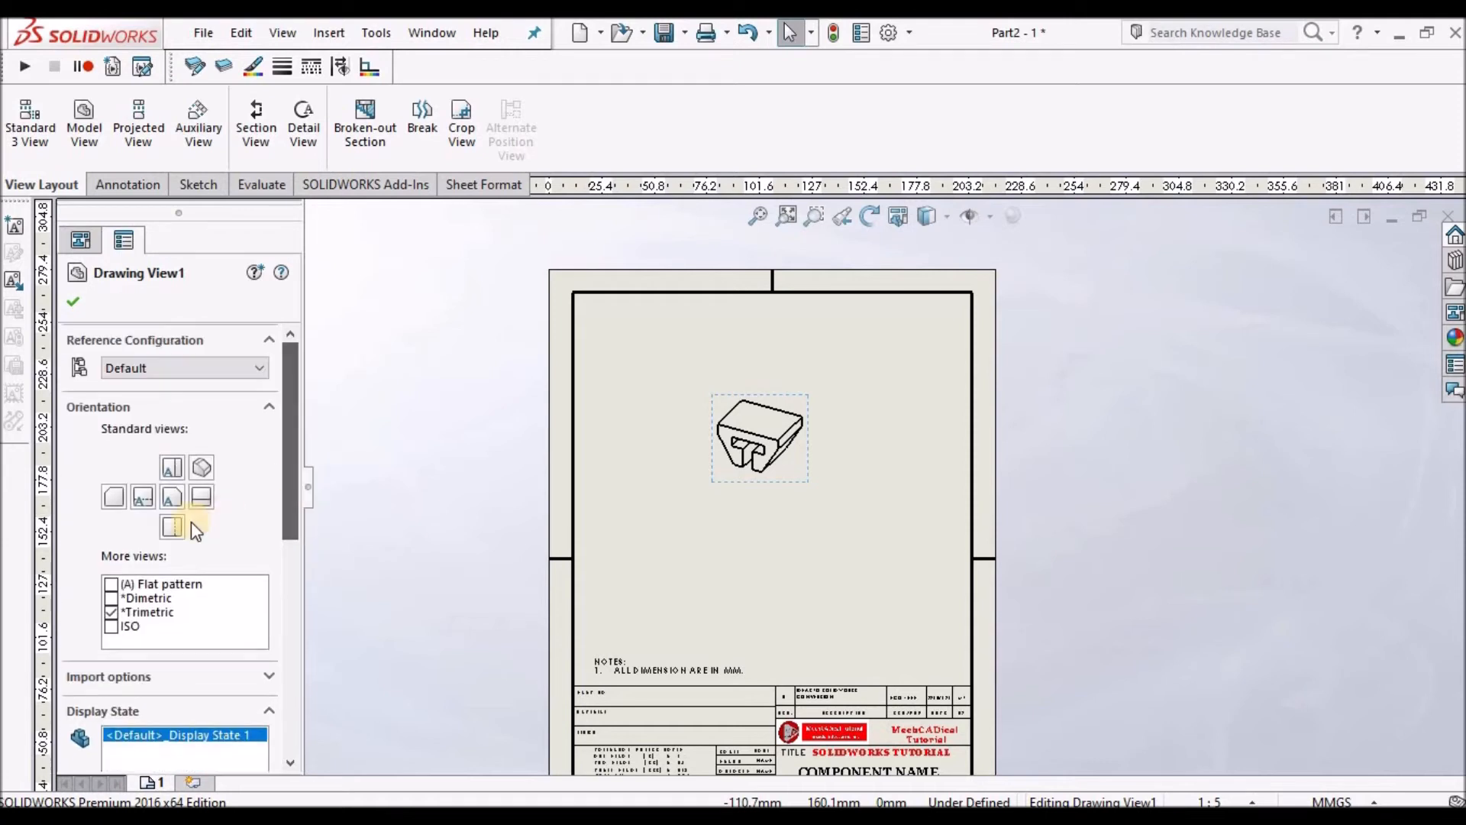
pyautogui.click(172, 496)
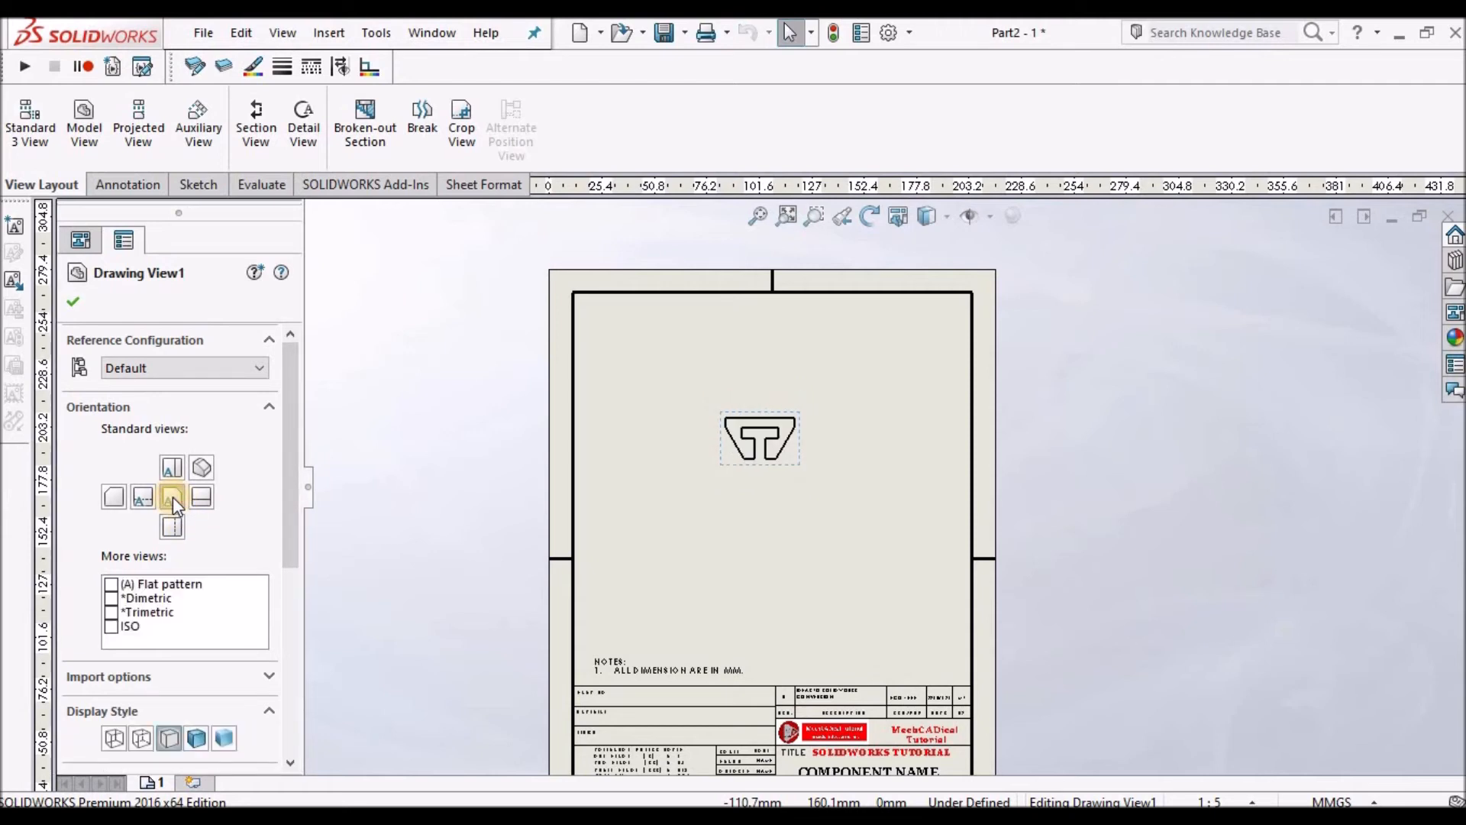
pyautogui.click(73, 303)
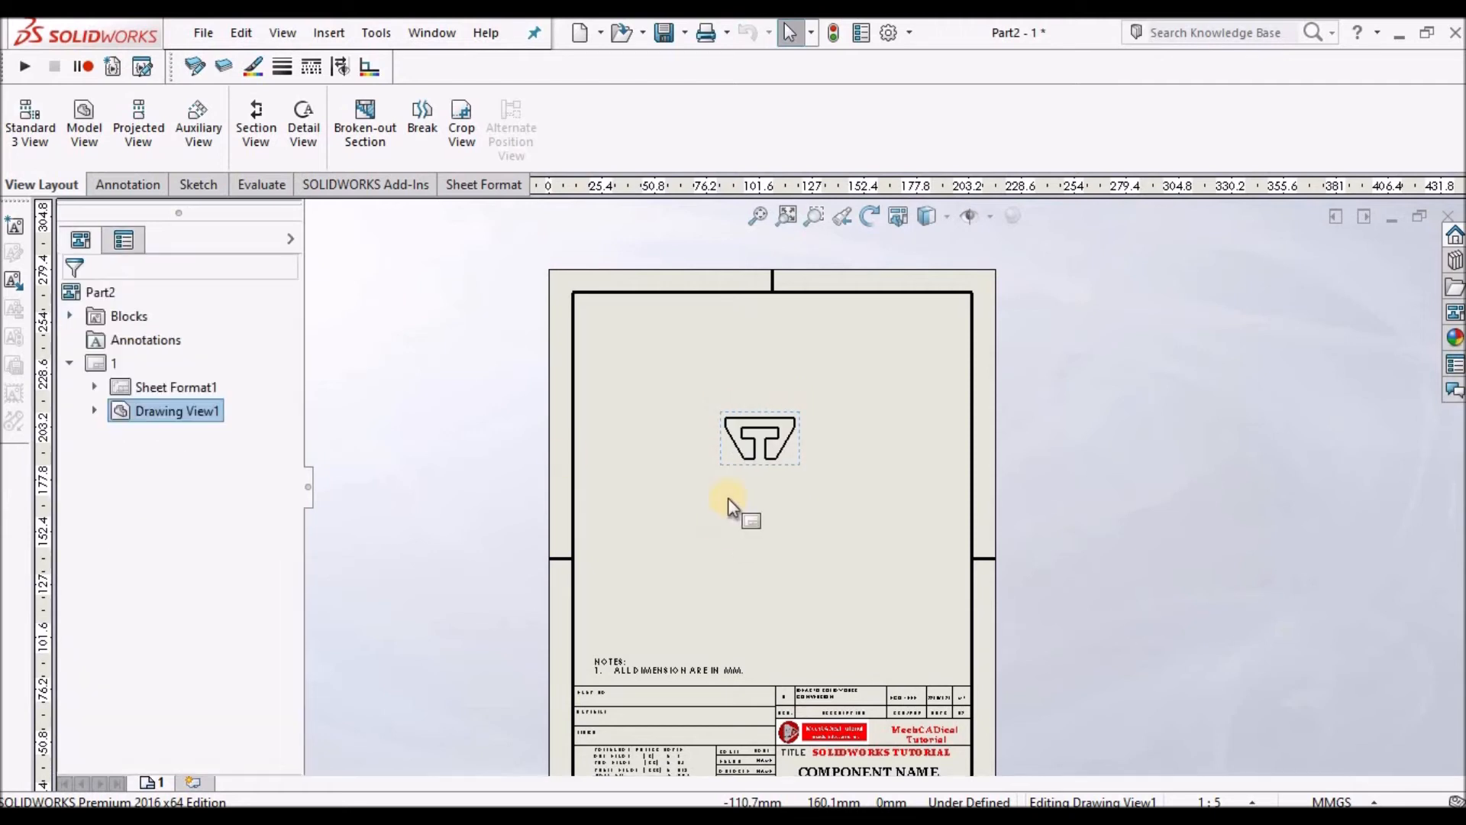
# Set the drawing view to a custom scale of 1:1.
pyautogui.scroll(-1, 730, 465)
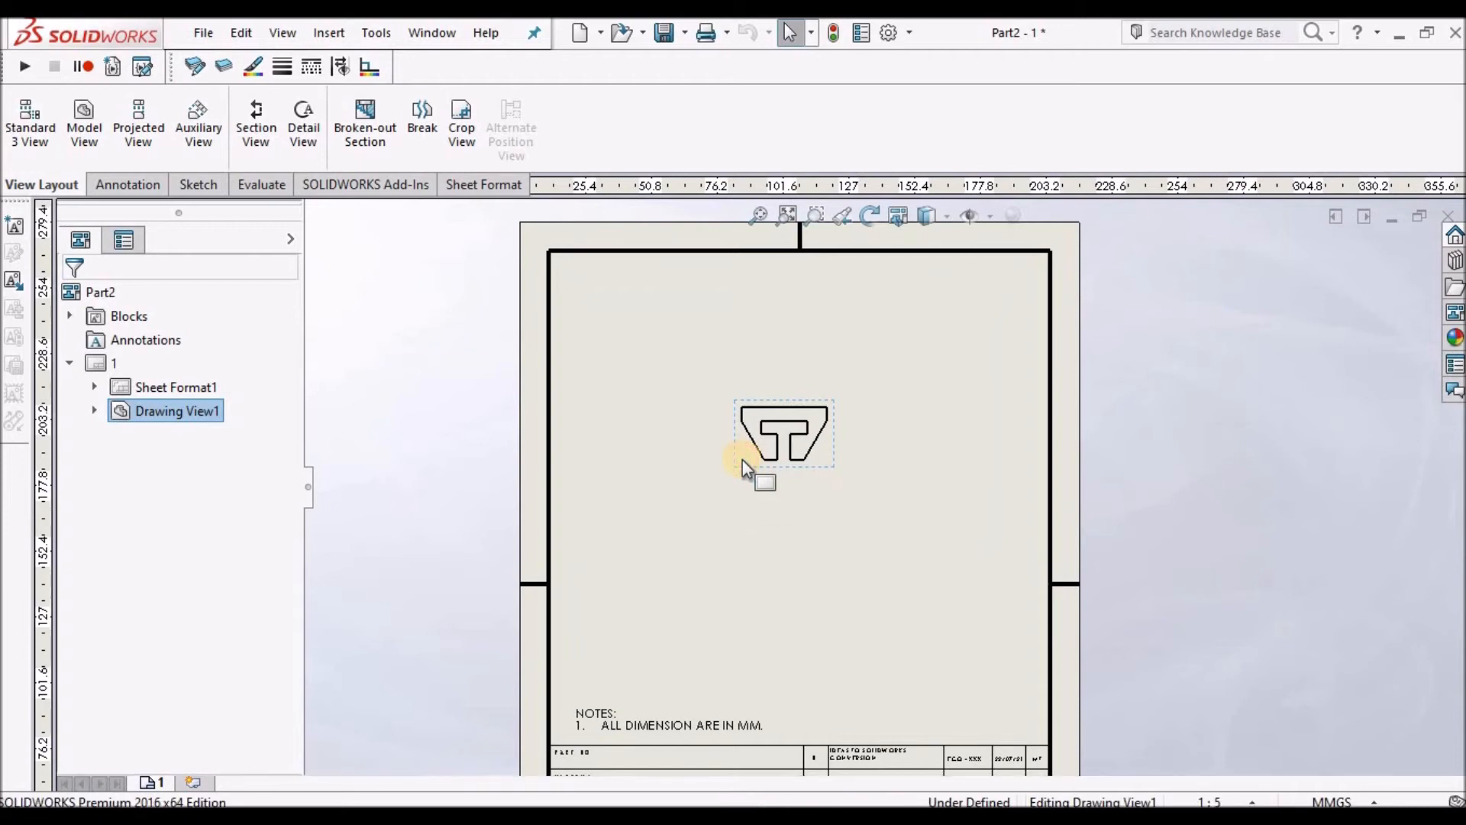
pyautogui.click(742, 459)
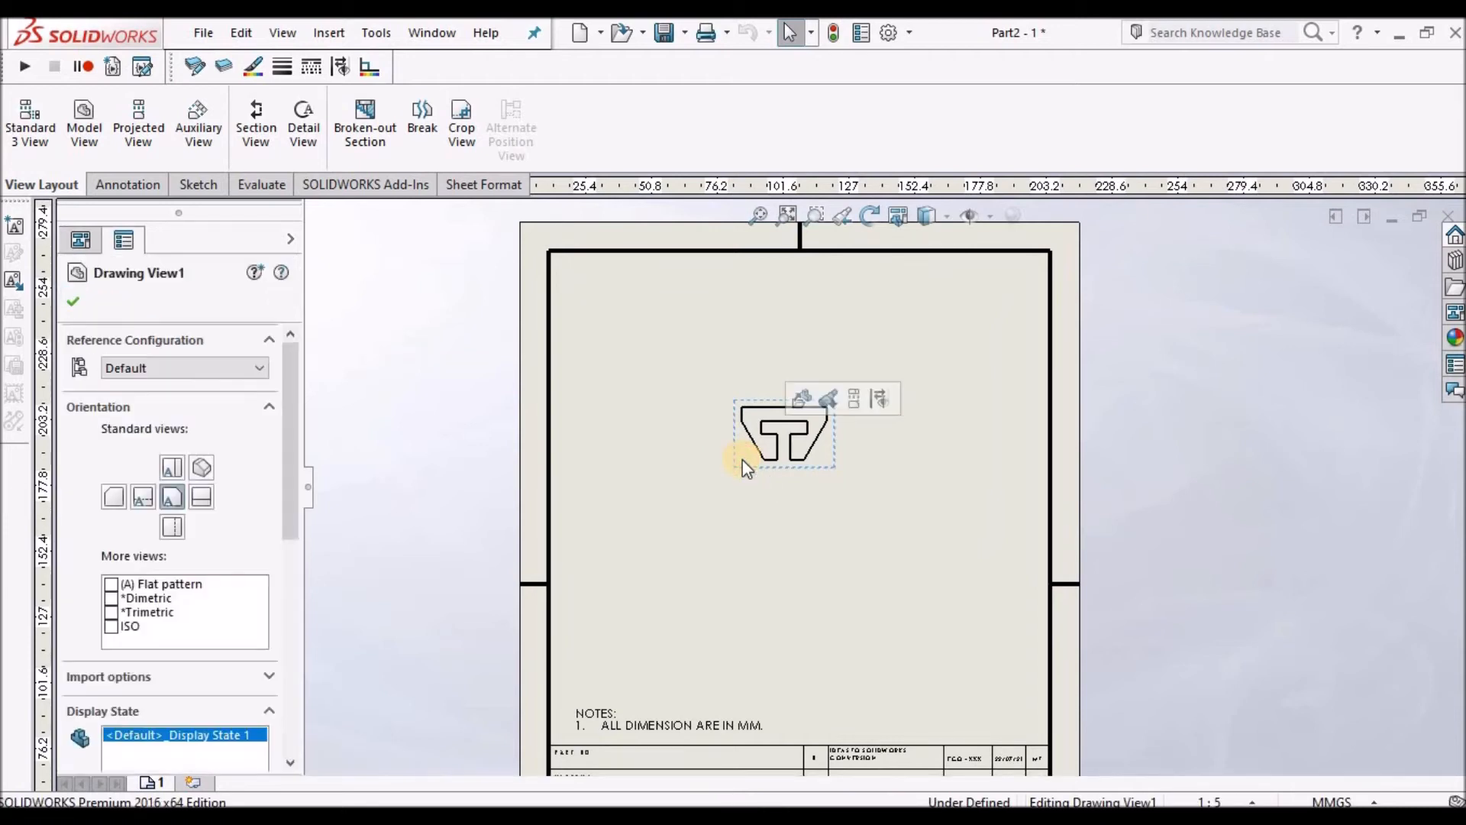
pyautogui.moveTo(287, 510); pyautogui.dragTo(308, 666)
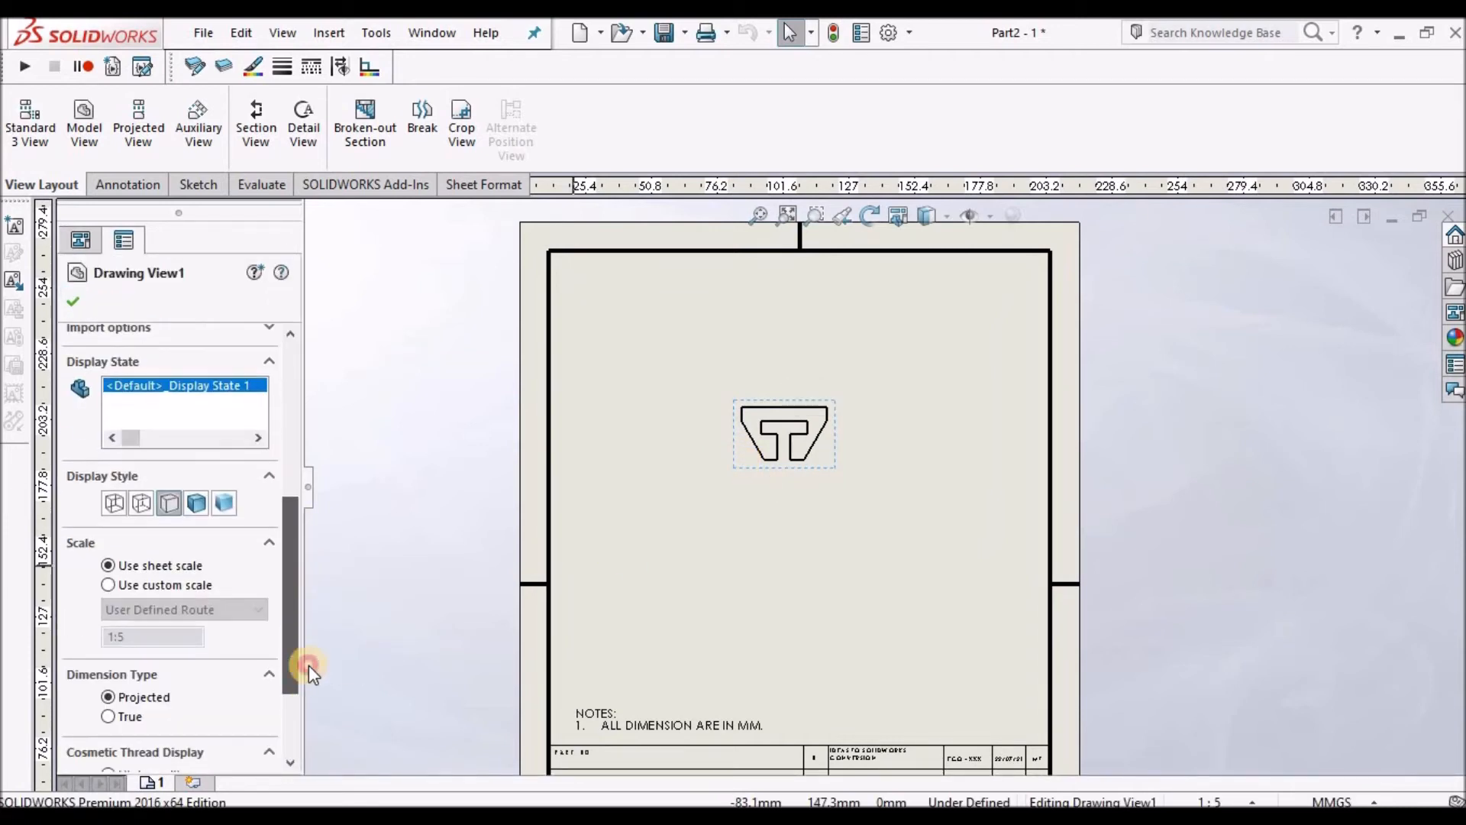
pyautogui.click(108, 585)
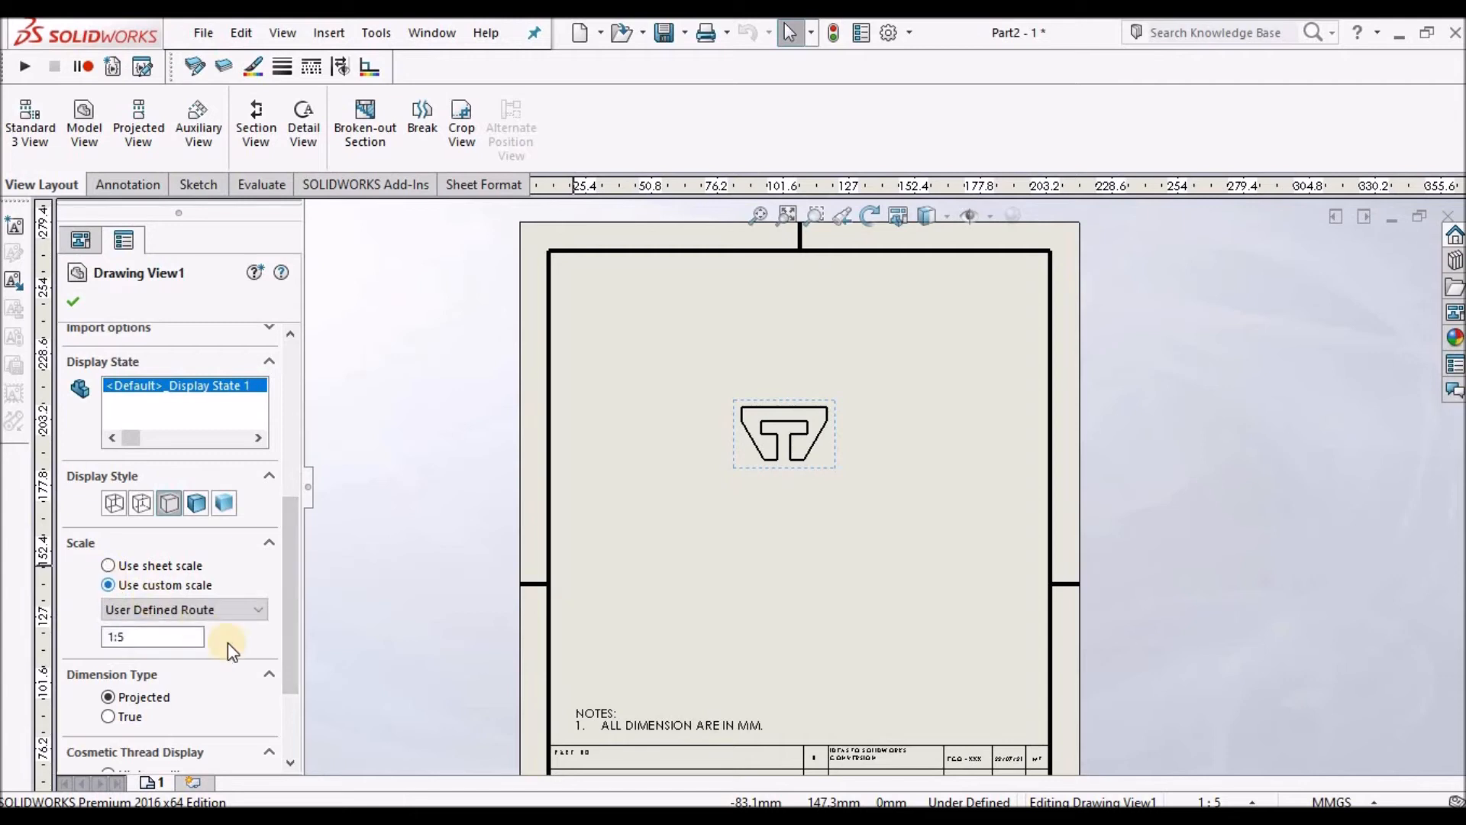
pyautogui.click(124, 634)
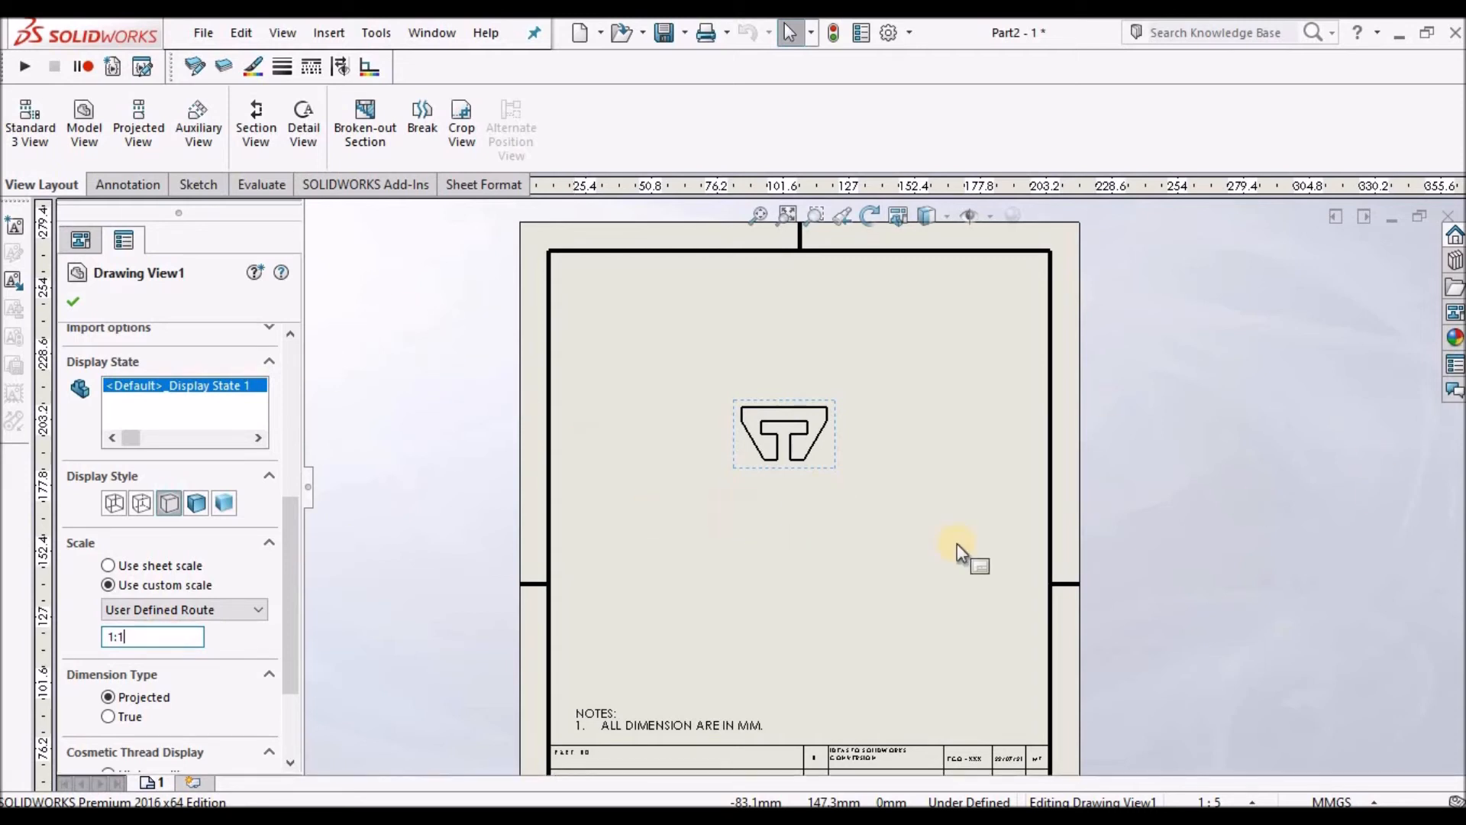
pyautogui.click(75, 301)
# Change the drawing view's custom scale to 1:2.
pyautogui.moveTo(965, 580); pyautogui.dragTo(984, 606)
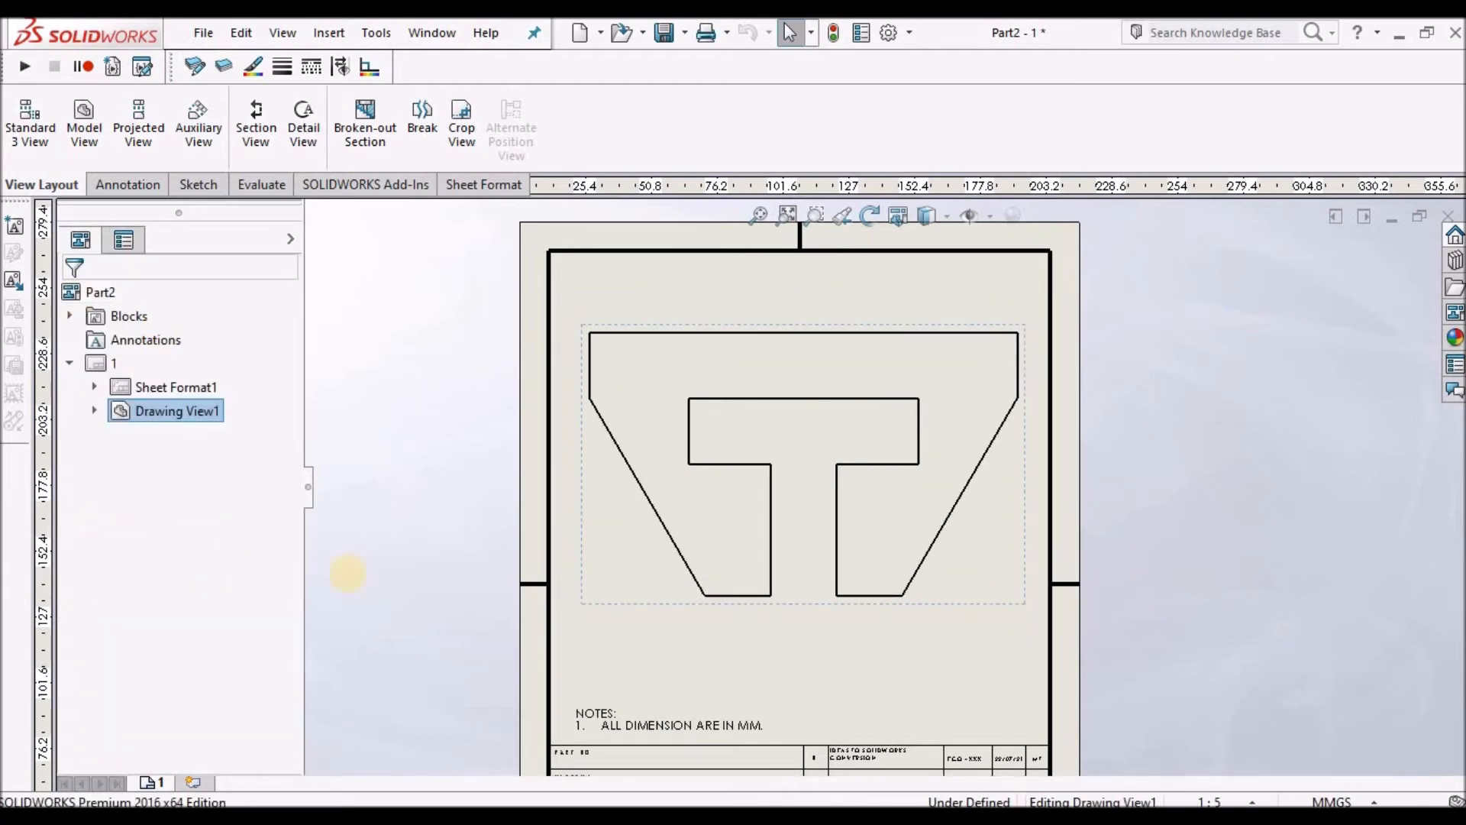
pyautogui.moveTo(293, 530); pyautogui.dragTo(304, 630)
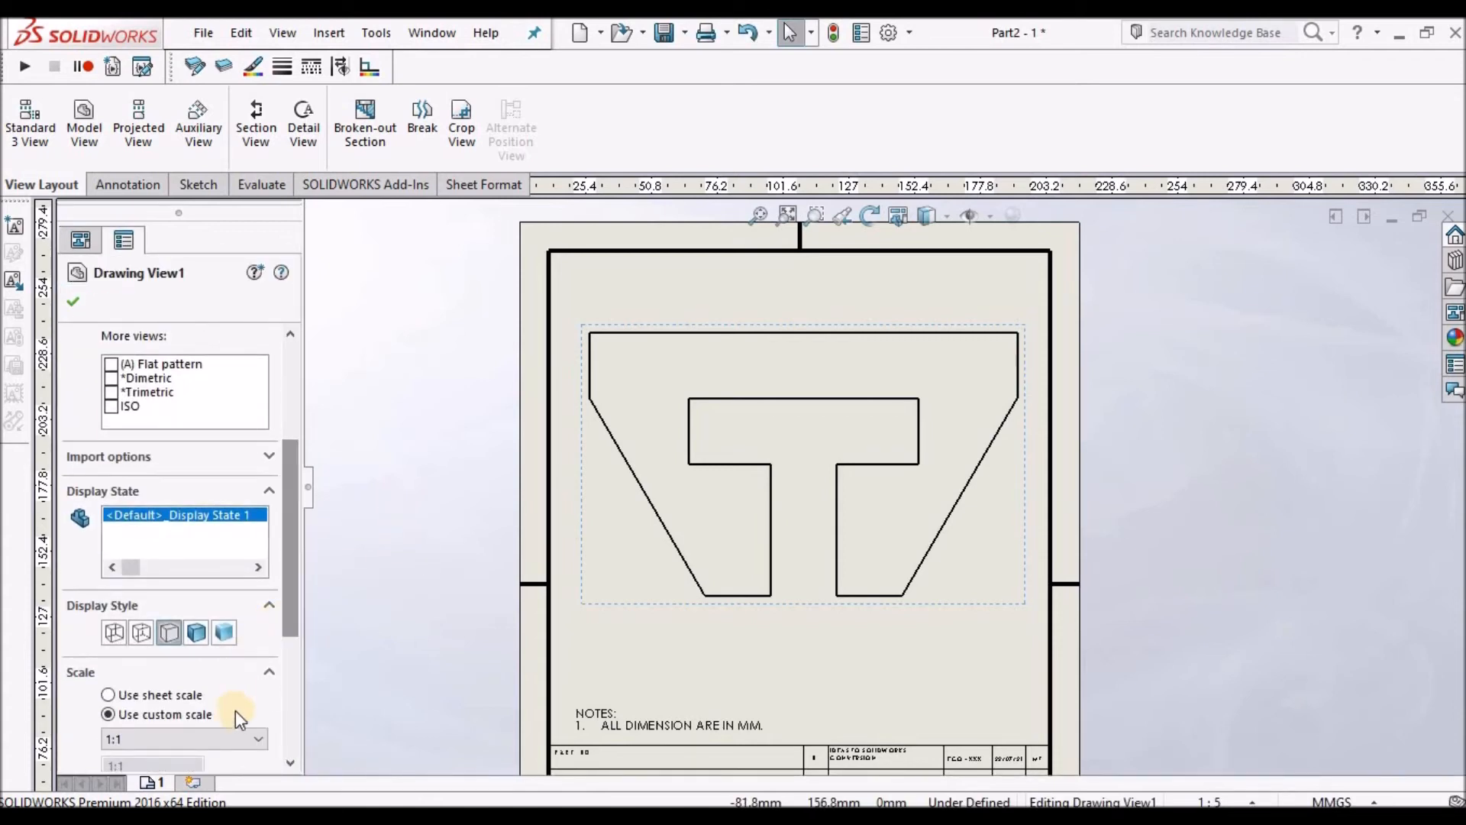
pyautogui.click(256, 740)
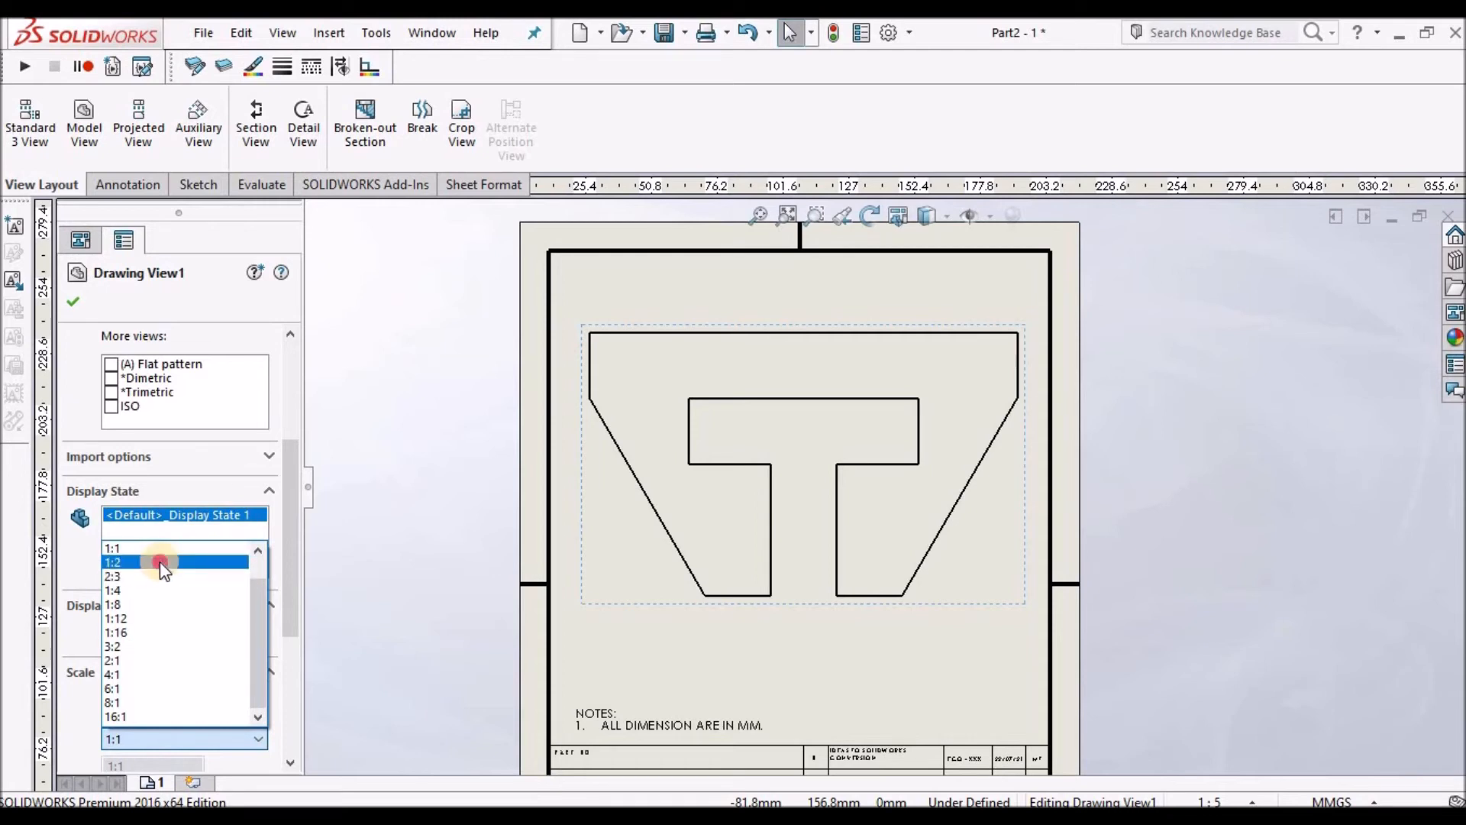
pyautogui.click(159, 561)
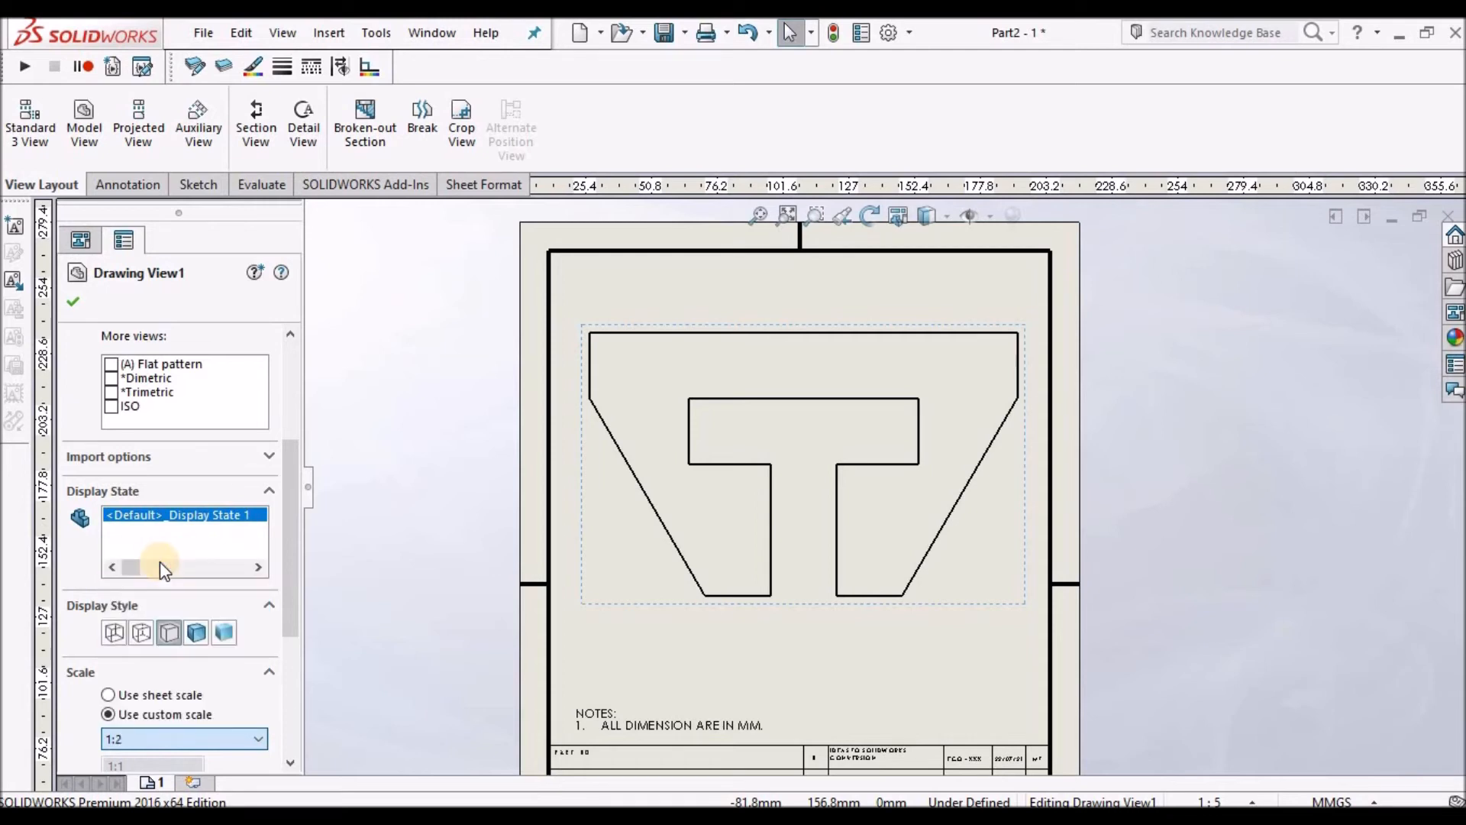
pyautogui.click(76, 305)
pyautogui.click(881, 515)
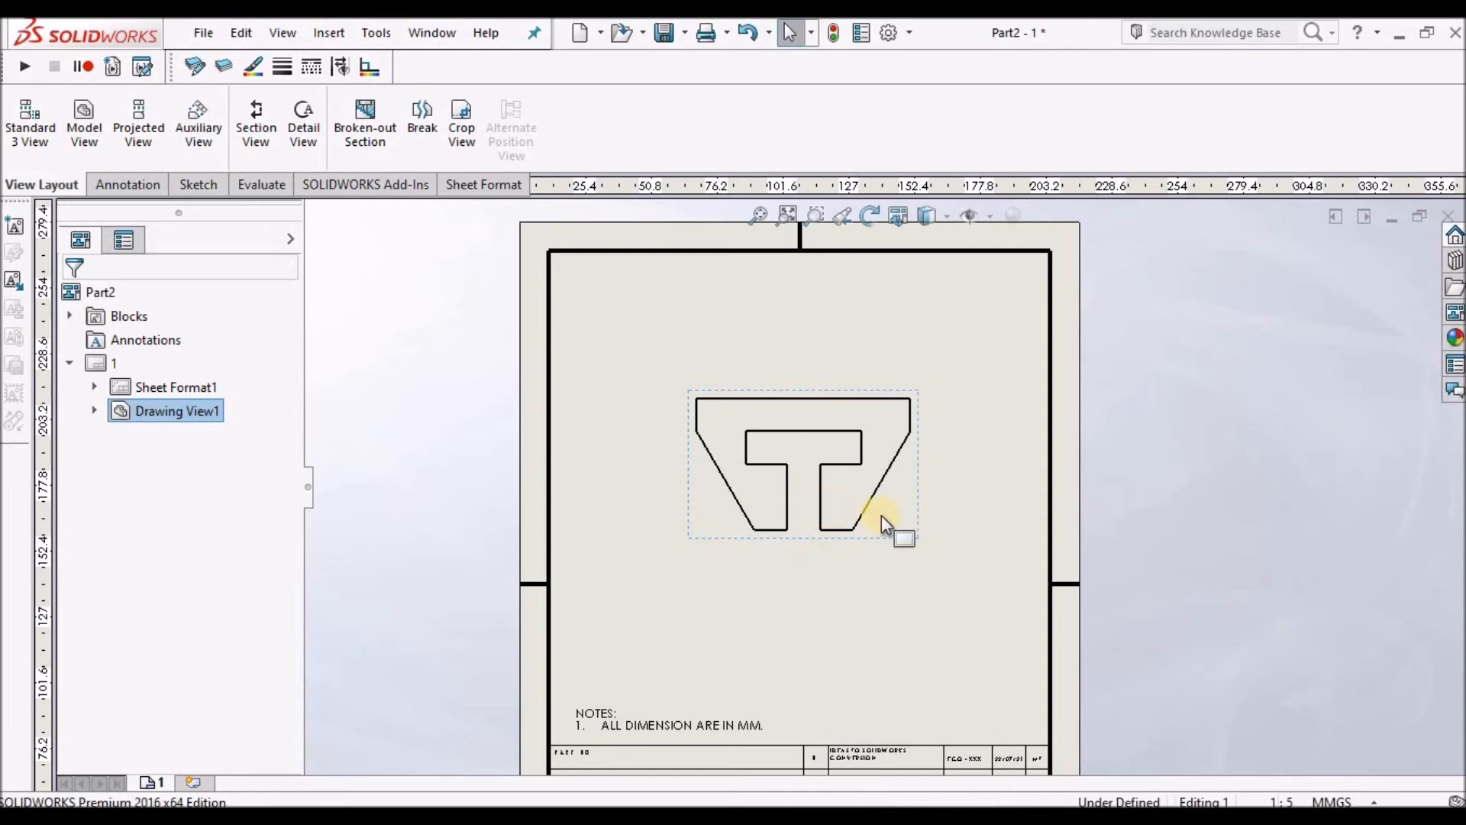
# Review the dimensioned reference drawing in the PDF presentation.
pyautogui.scroll(-3, 881, 516)
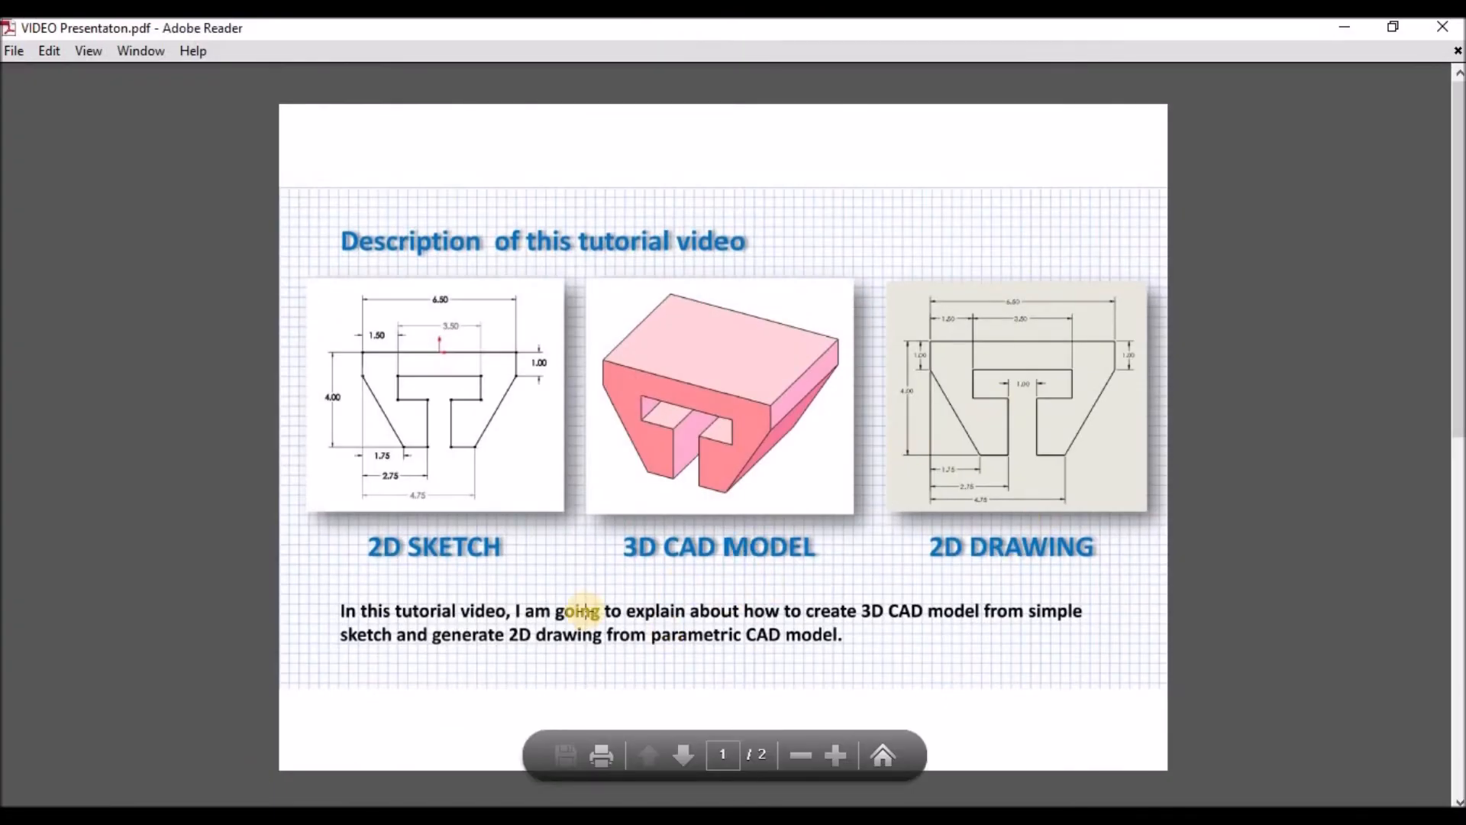
pyautogui.scroll(-1, 580, 611)
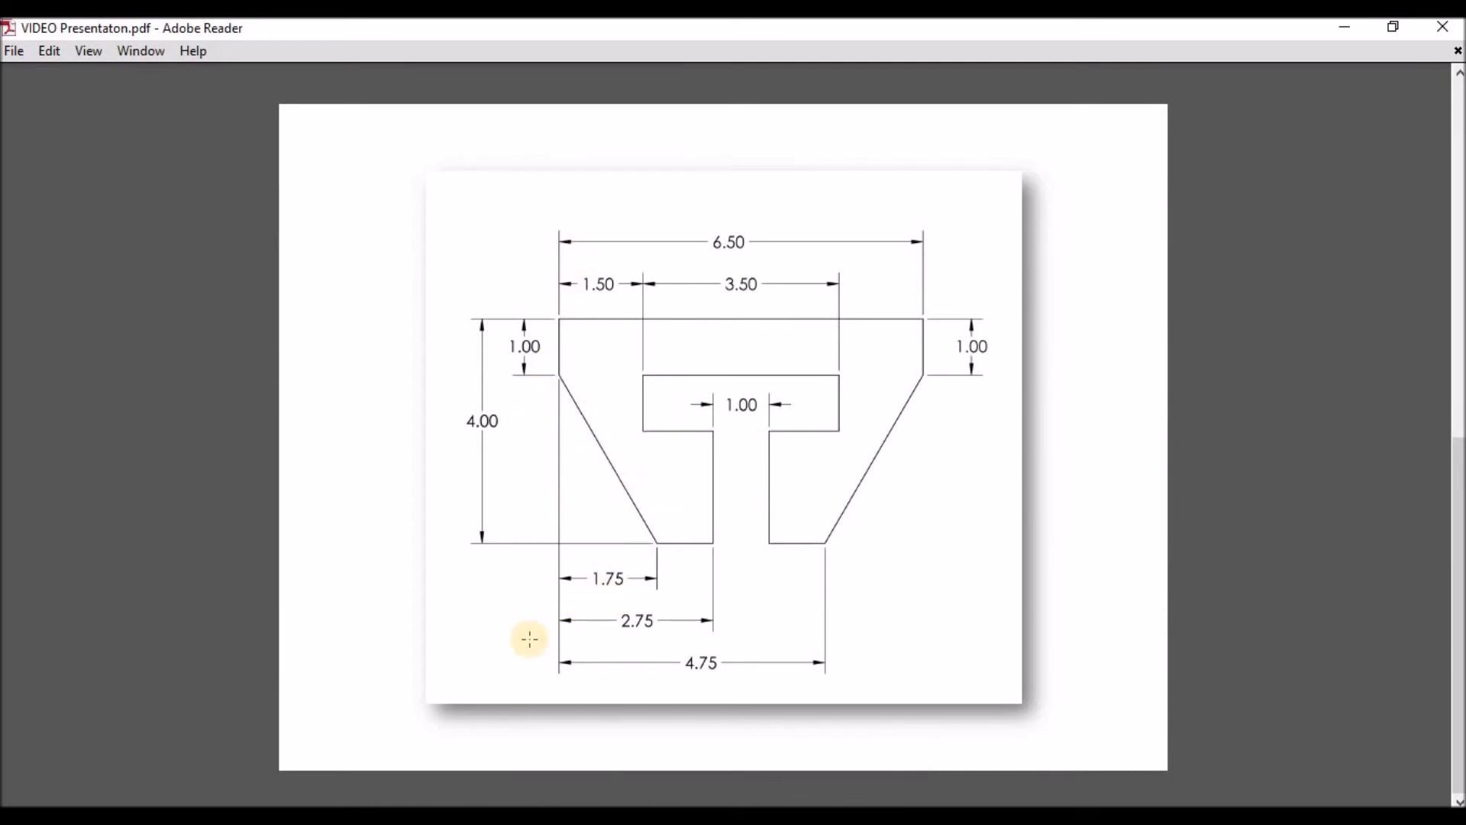
pyautogui.click(174, 814)
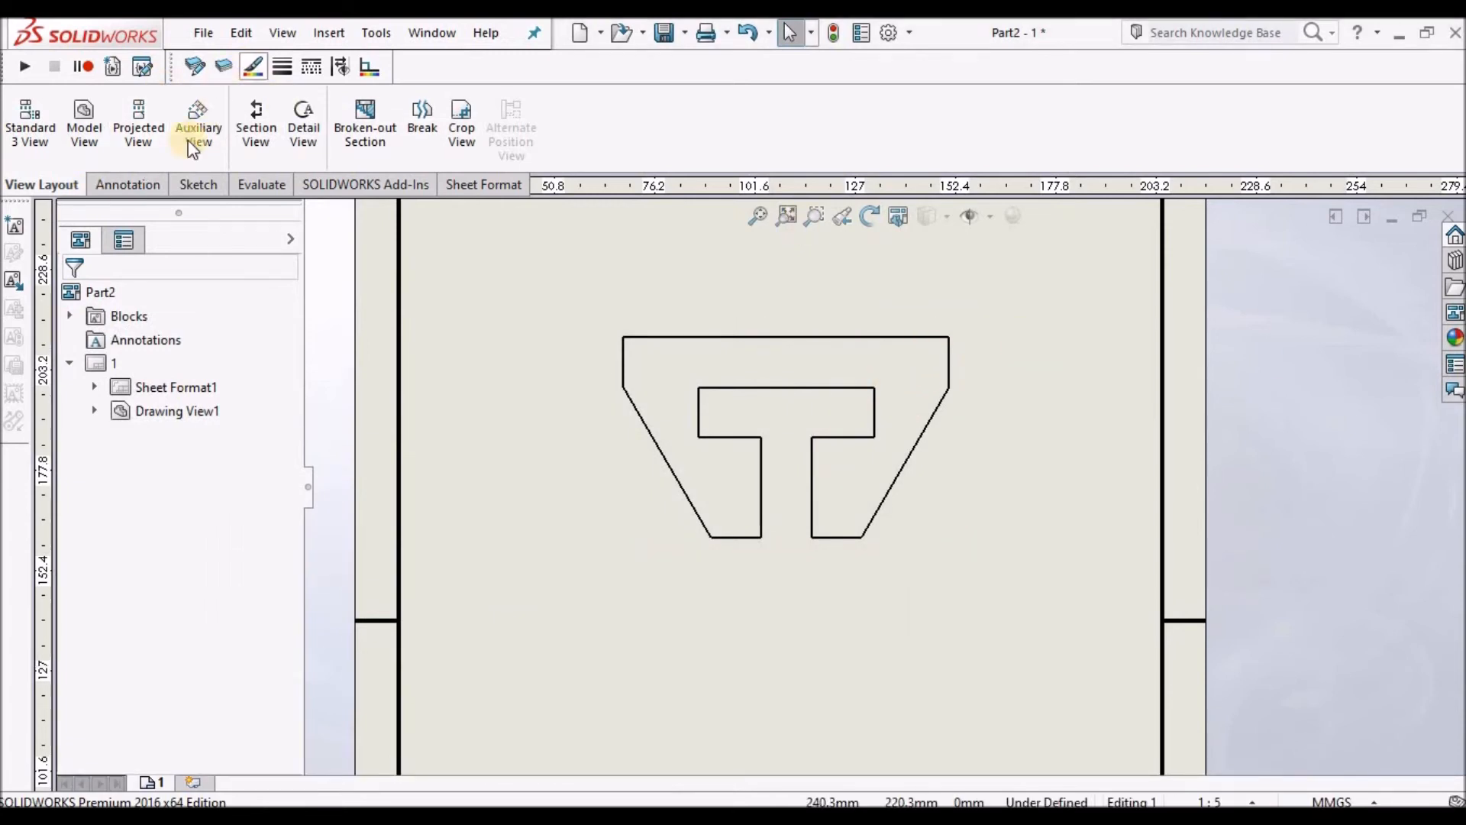
# Add a Smart Dimension for the profile's overall top width, placed above the view.
pyautogui.click(151, 190)
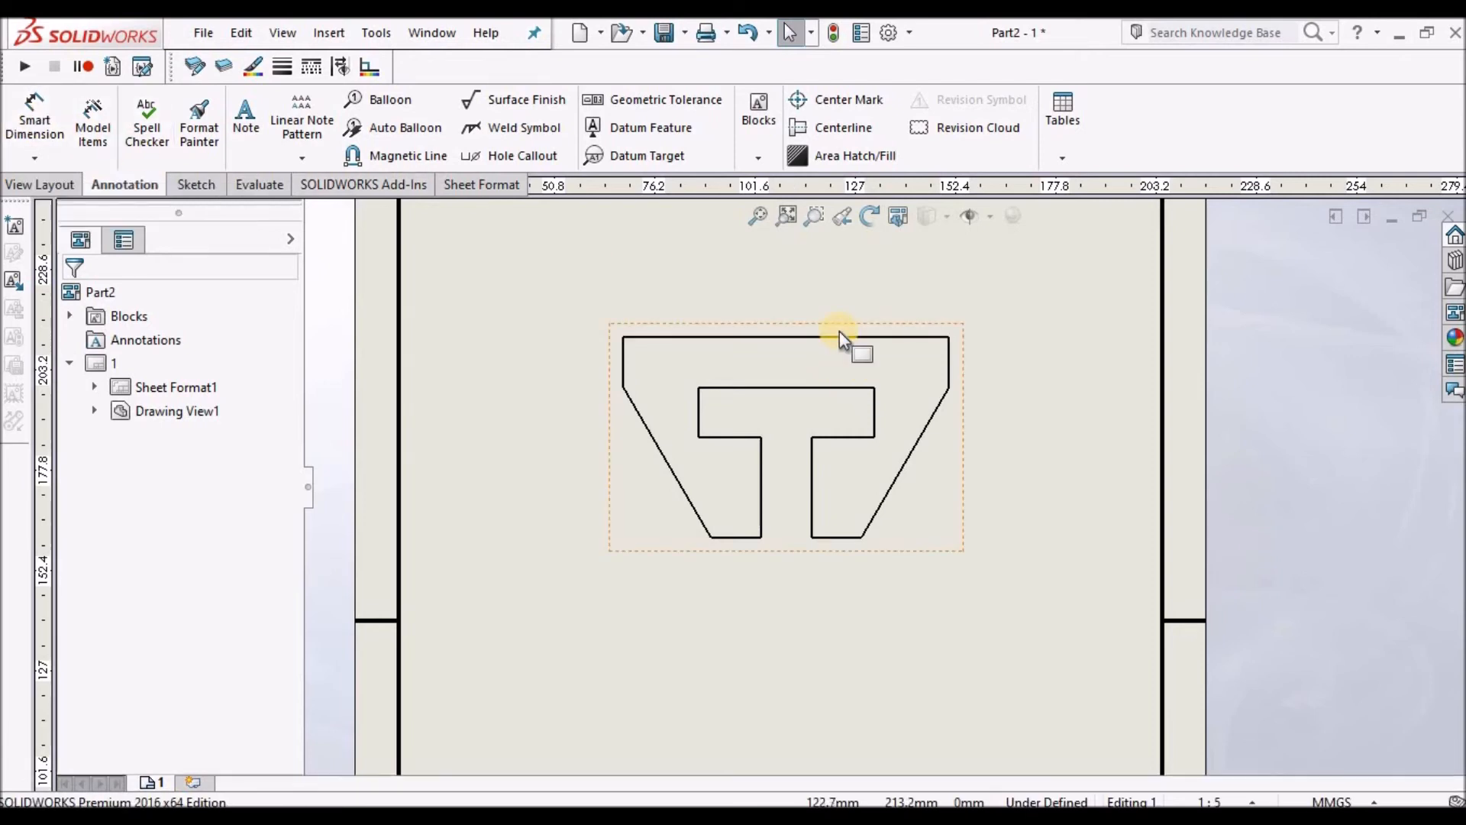
pyautogui.scroll(-1, 840, 333)
pyautogui.scroll(-1, 834, 354)
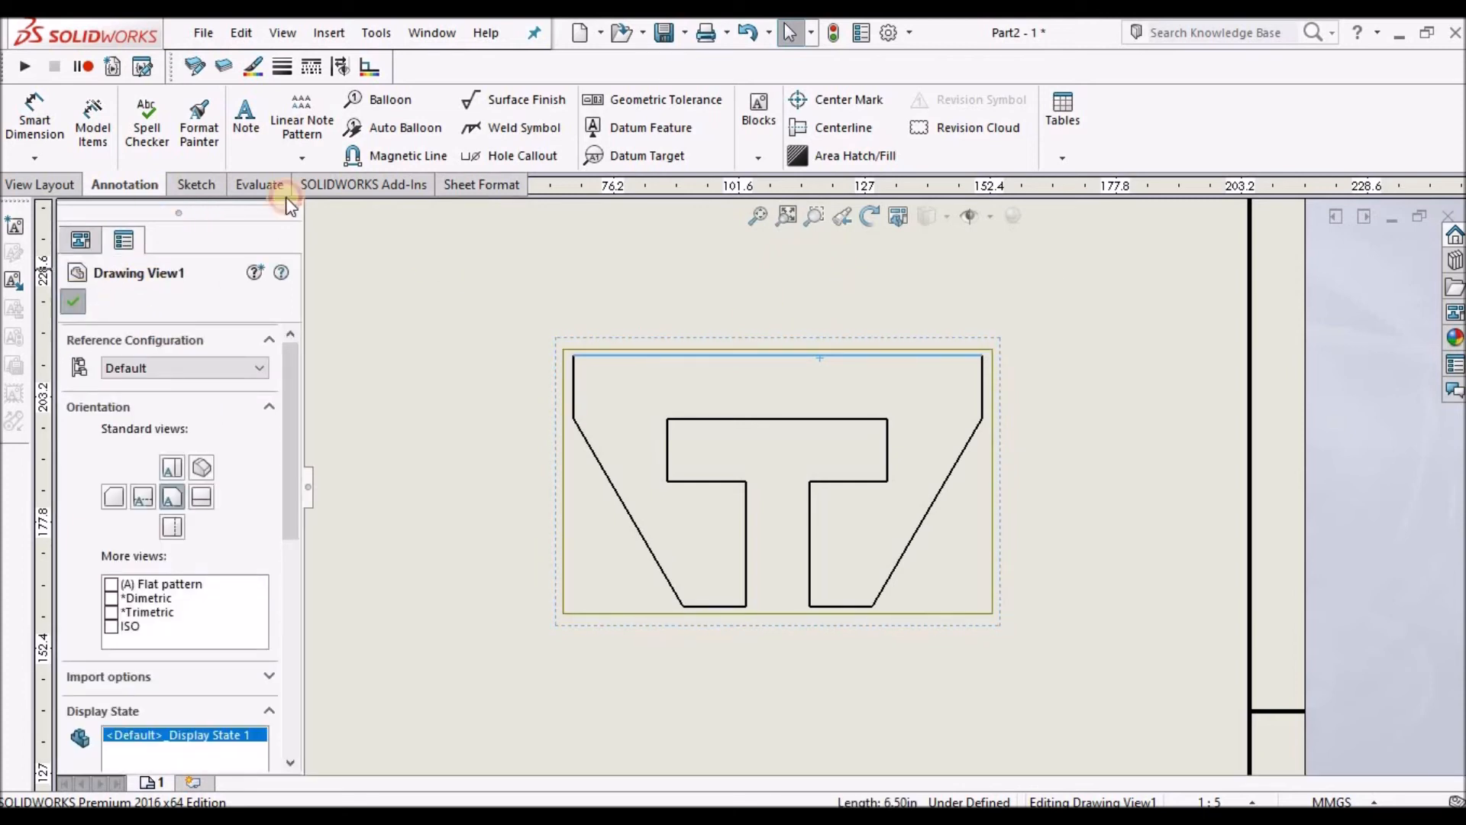
pyautogui.click(73, 301)
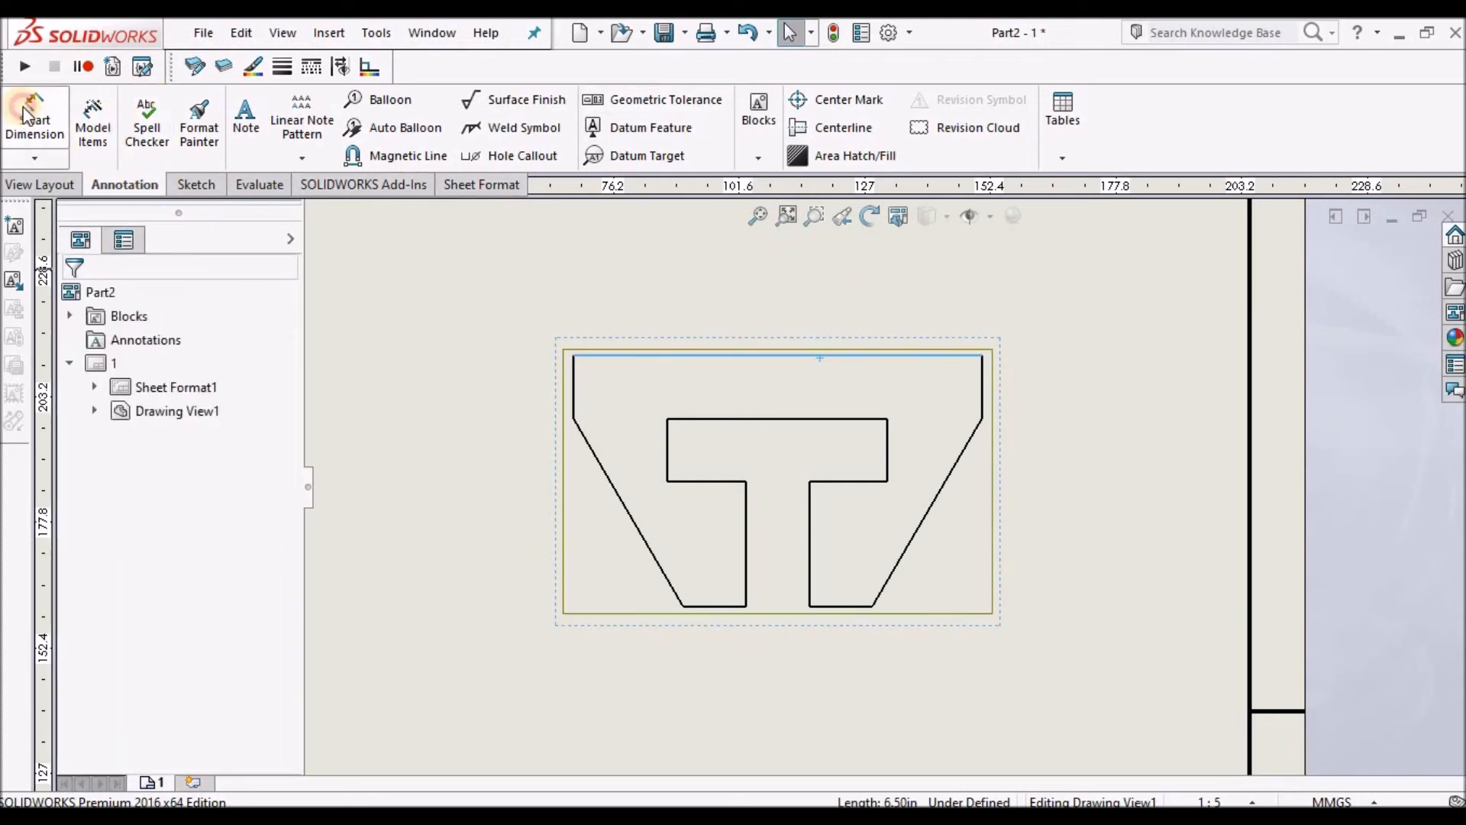
pyautogui.click(781, 356)
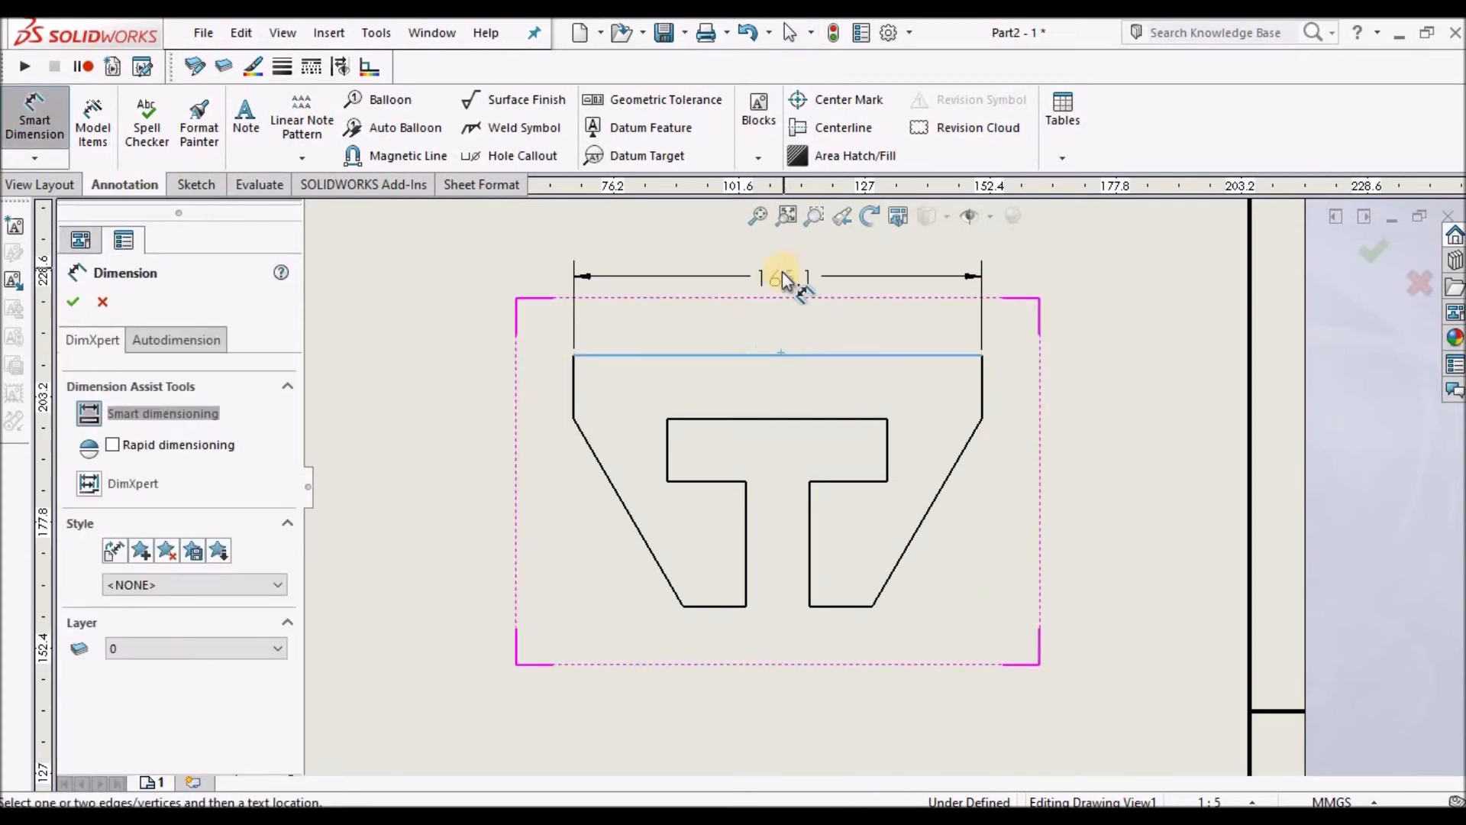
pyautogui.click(787, 275)
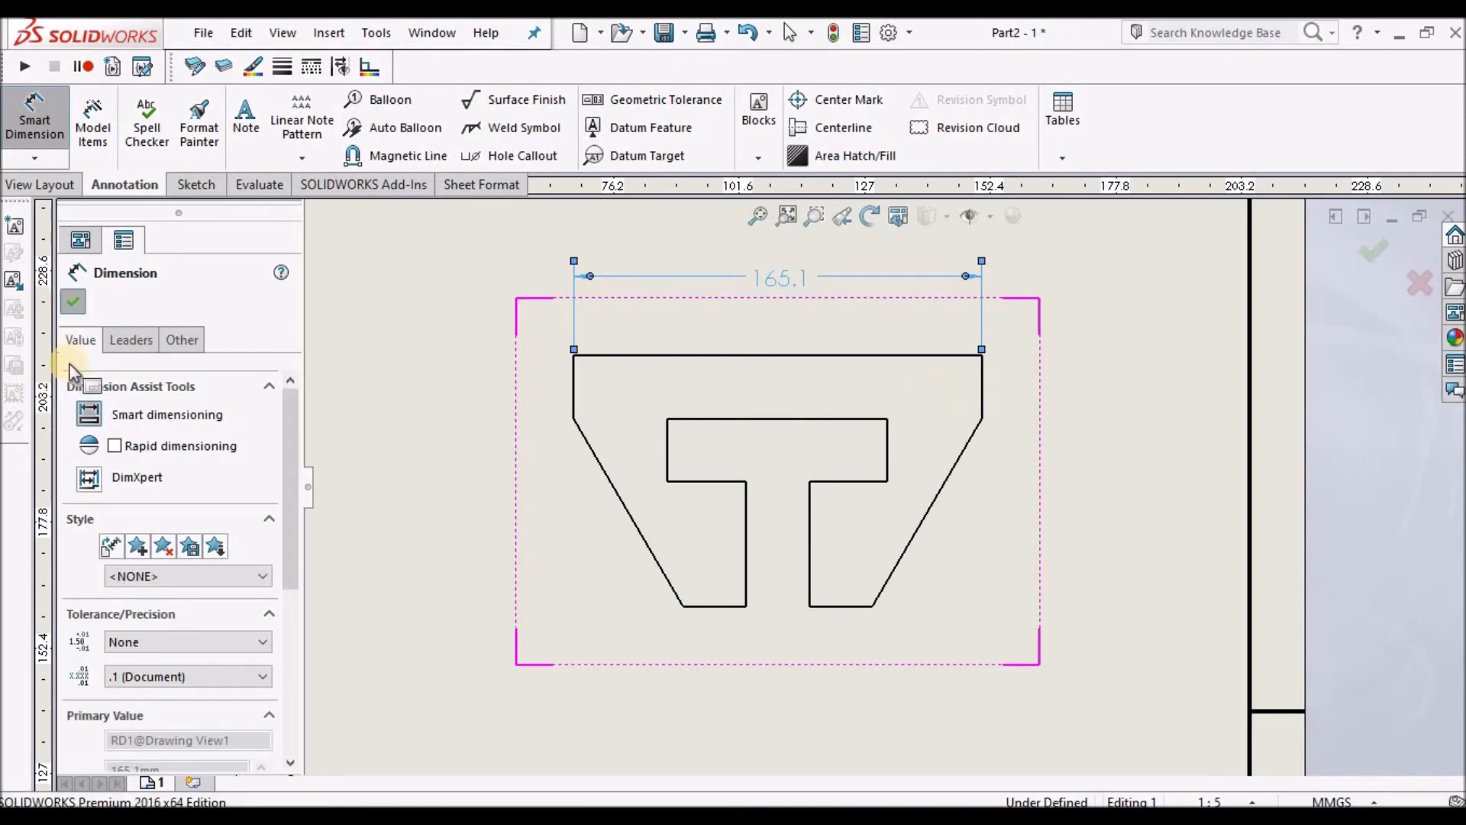
pyautogui.press('Escape')
# Switch the document units to IPS (inch, pound, second) with two-decimal length precision.
pyautogui.scroll(2, 851, 363)
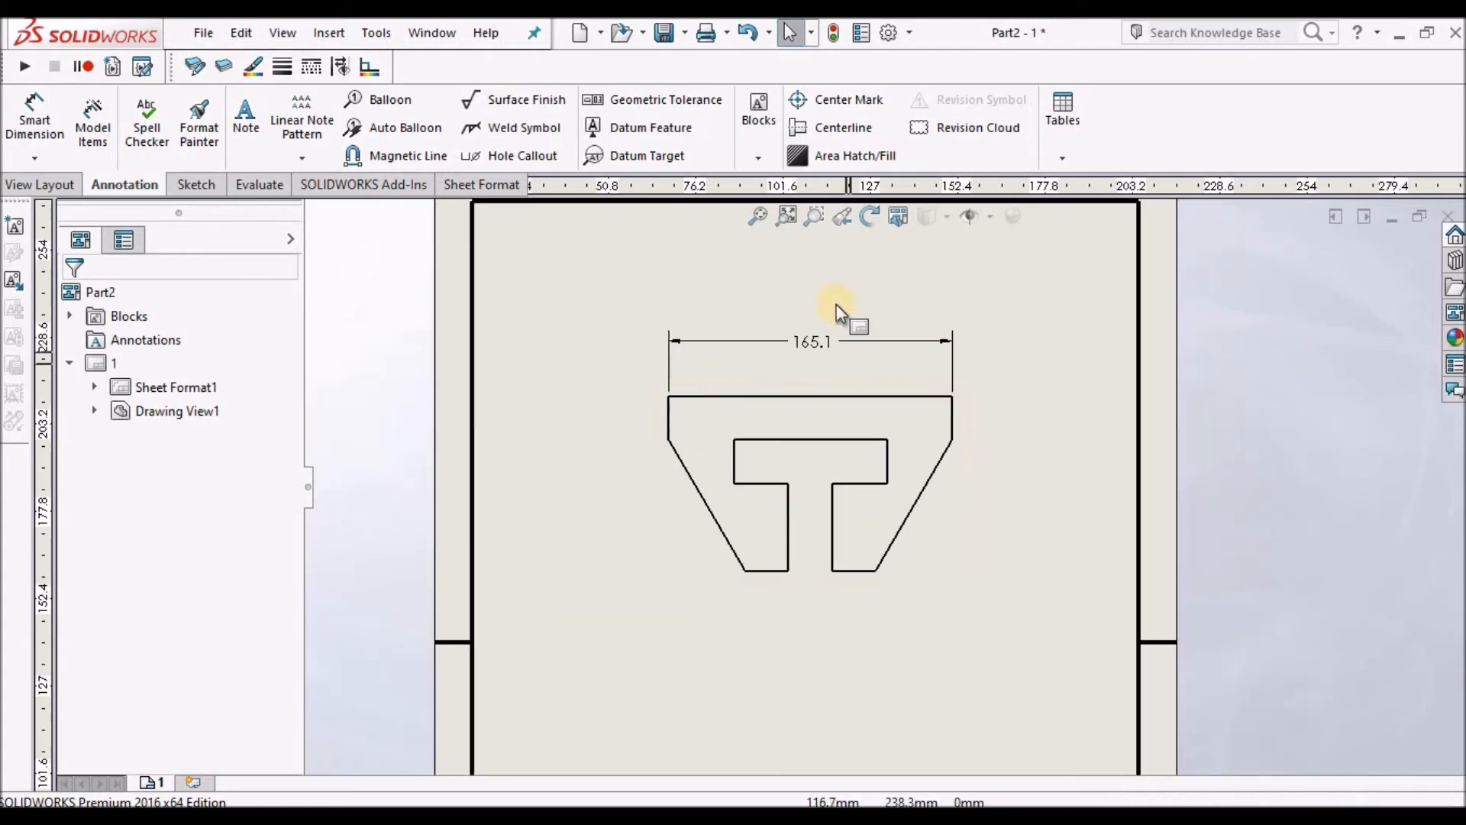
pyautogui.scroll(-1, 836, 304)
pyautogui.click(909, 32)
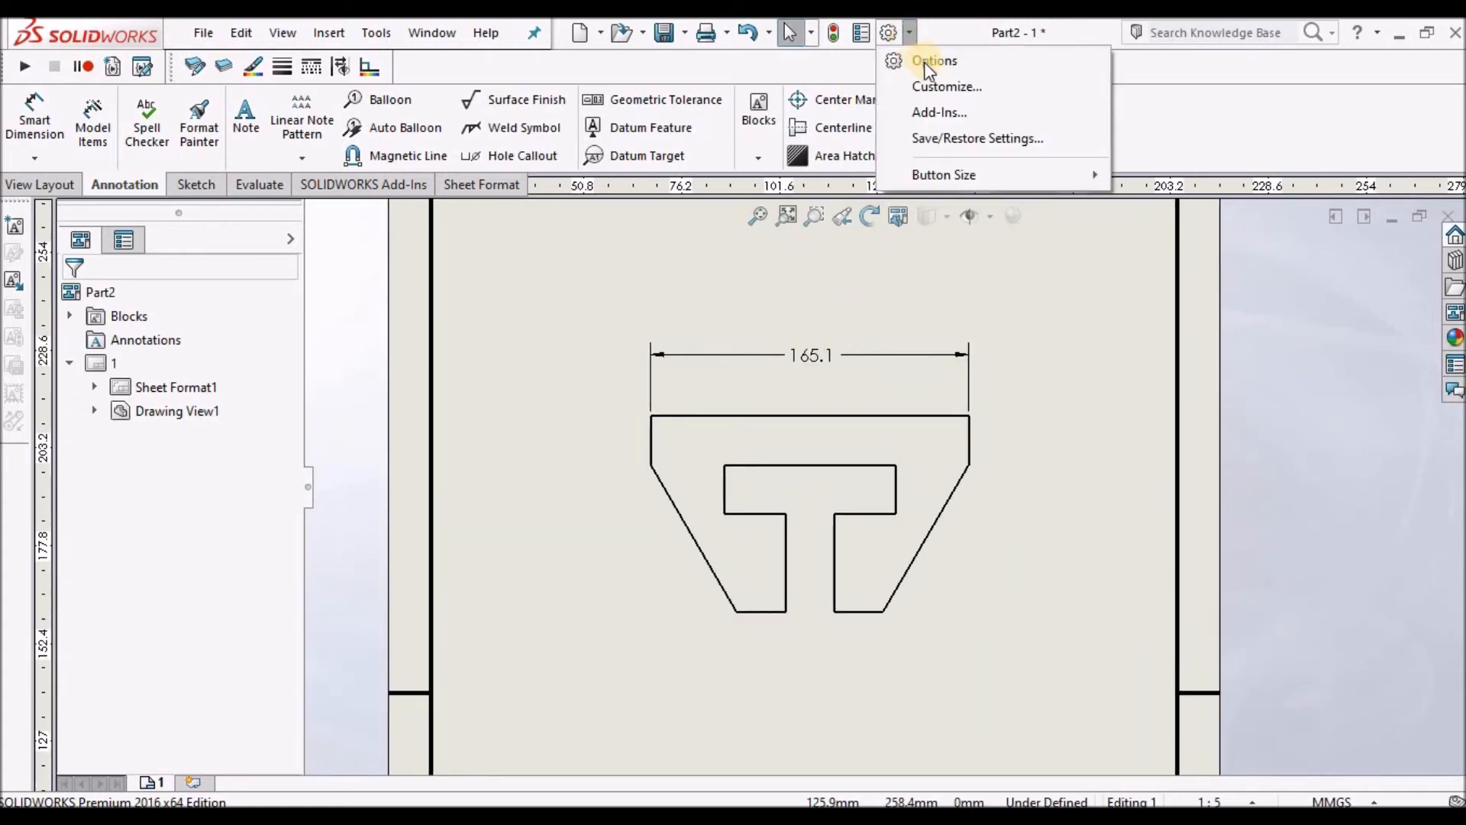
pyautogui.click(926, 63)
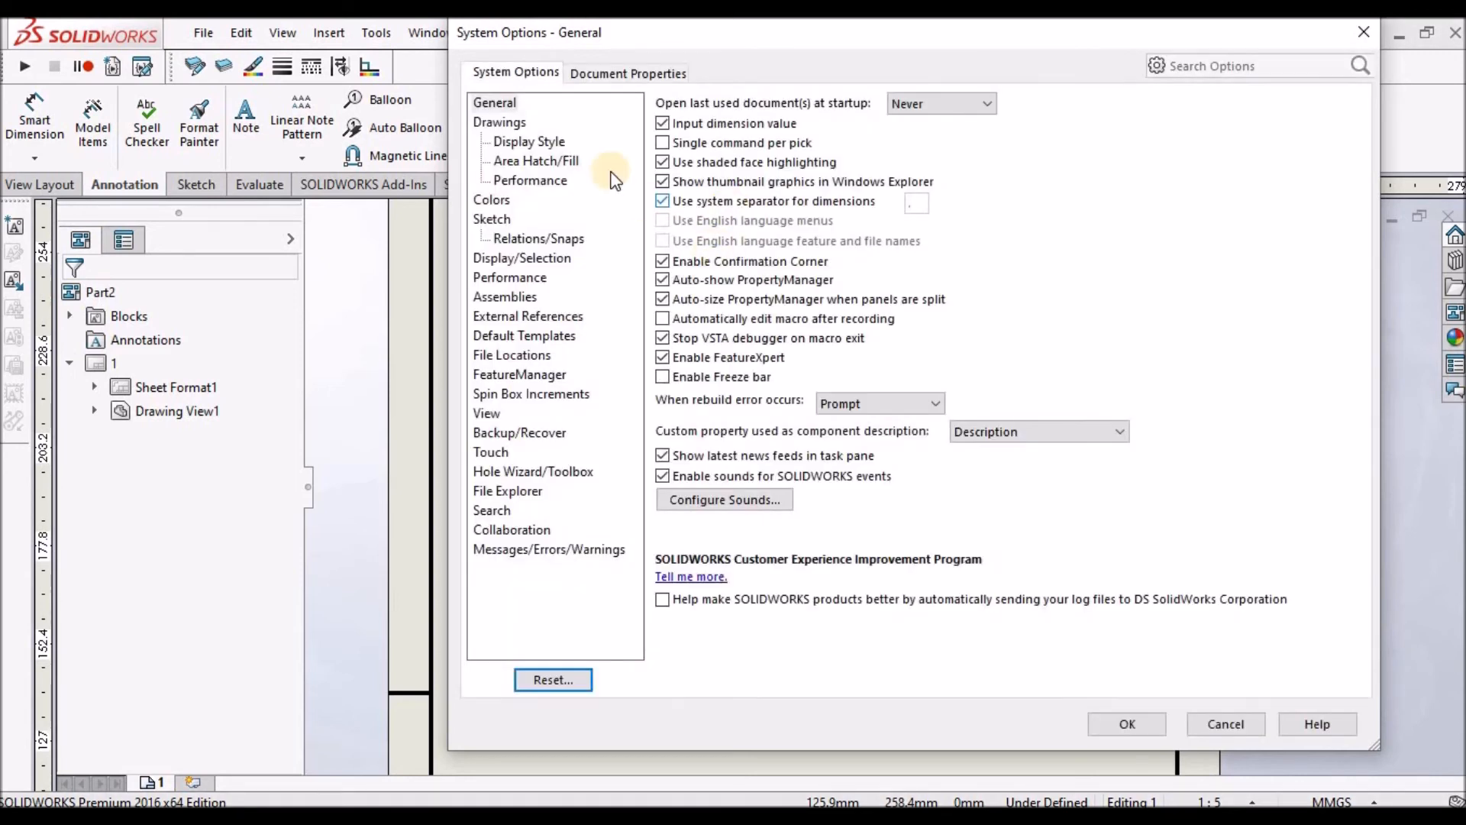
pyautogui.click(601, 76)
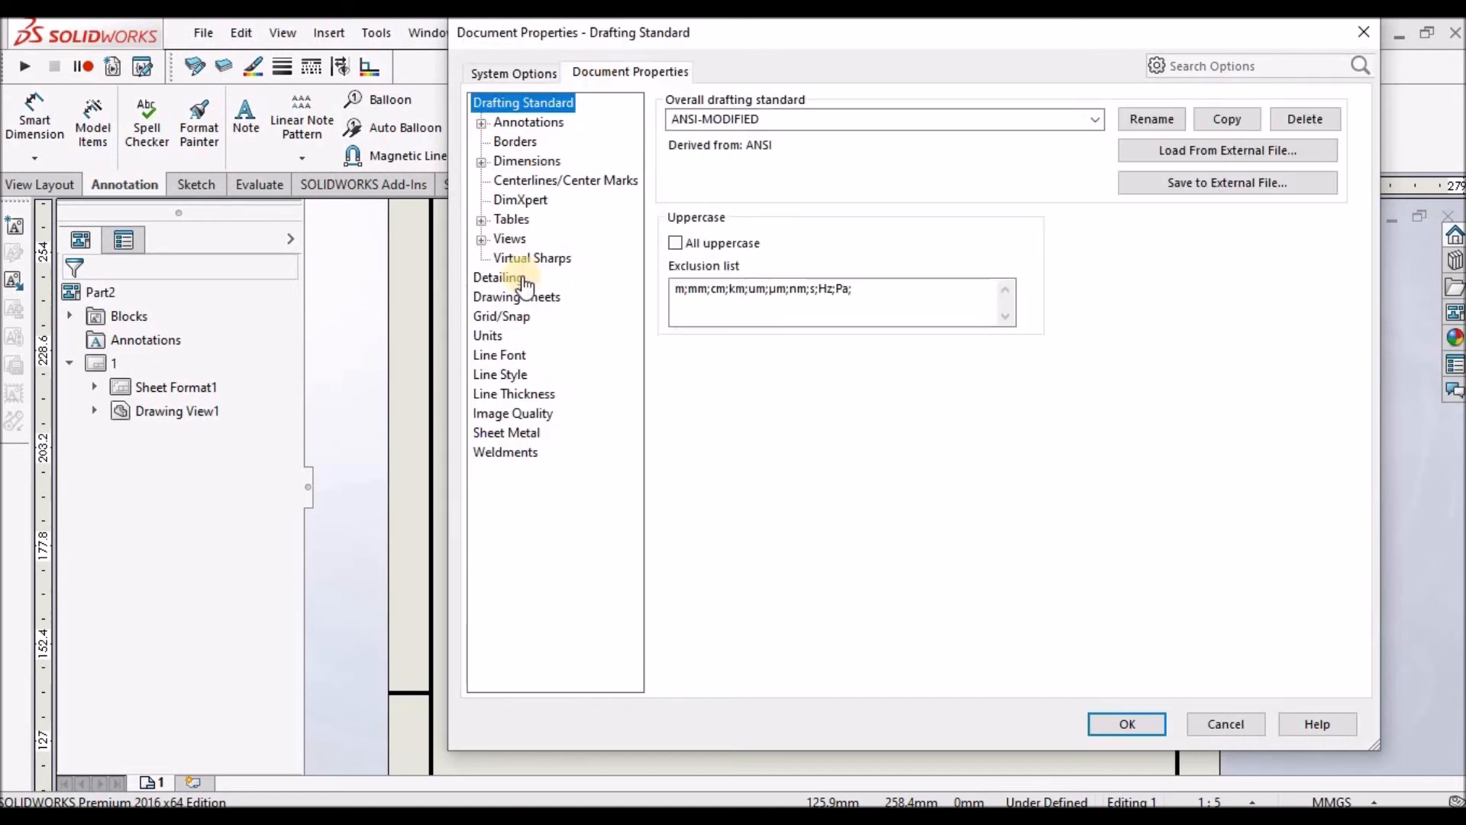
pyautogui.click(489, 337)
pyautogui.click(673, 169)
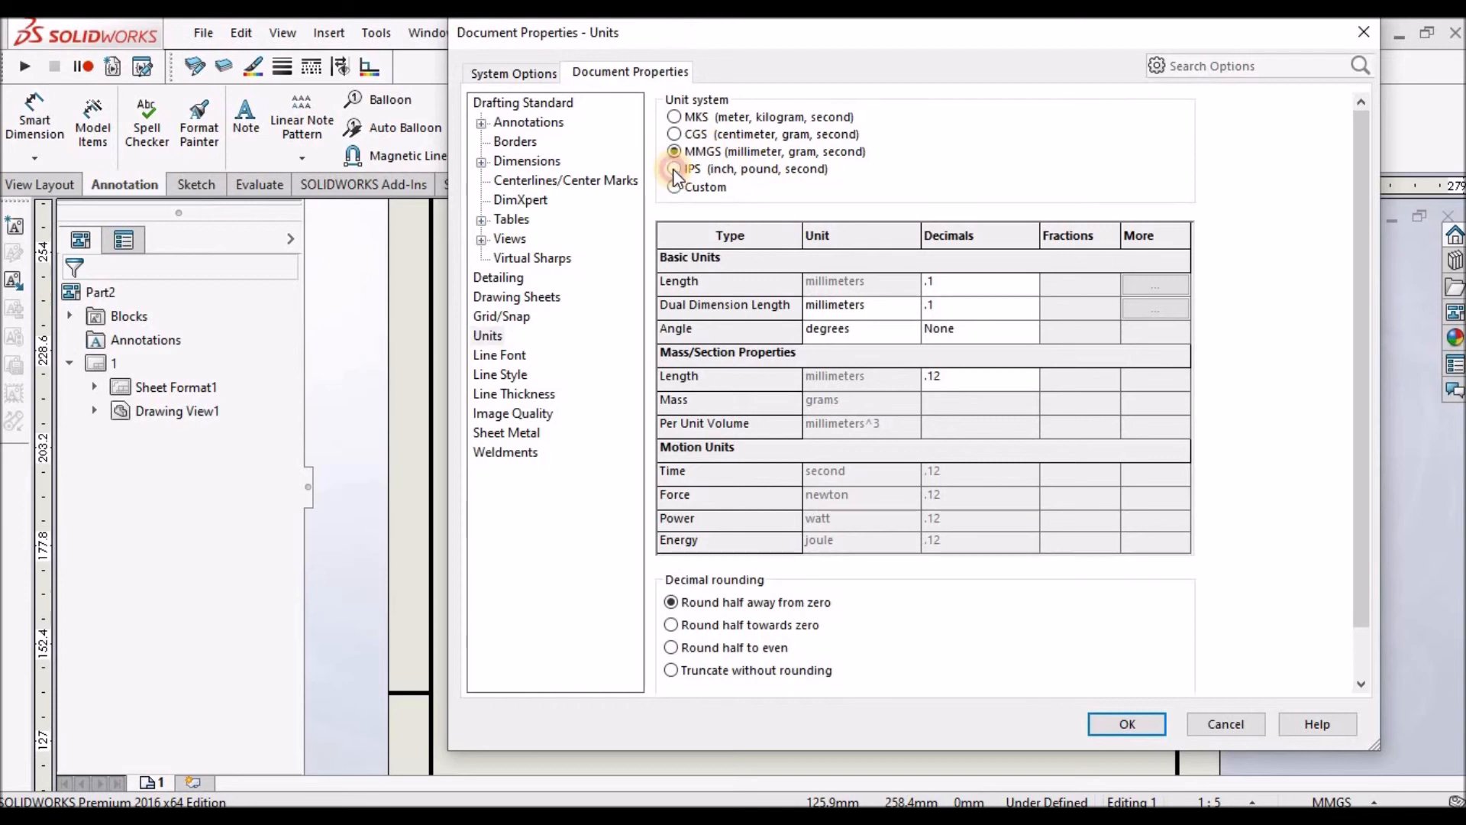
pyautogui.click(1030, 283)
pyautogui.click(959, 317)
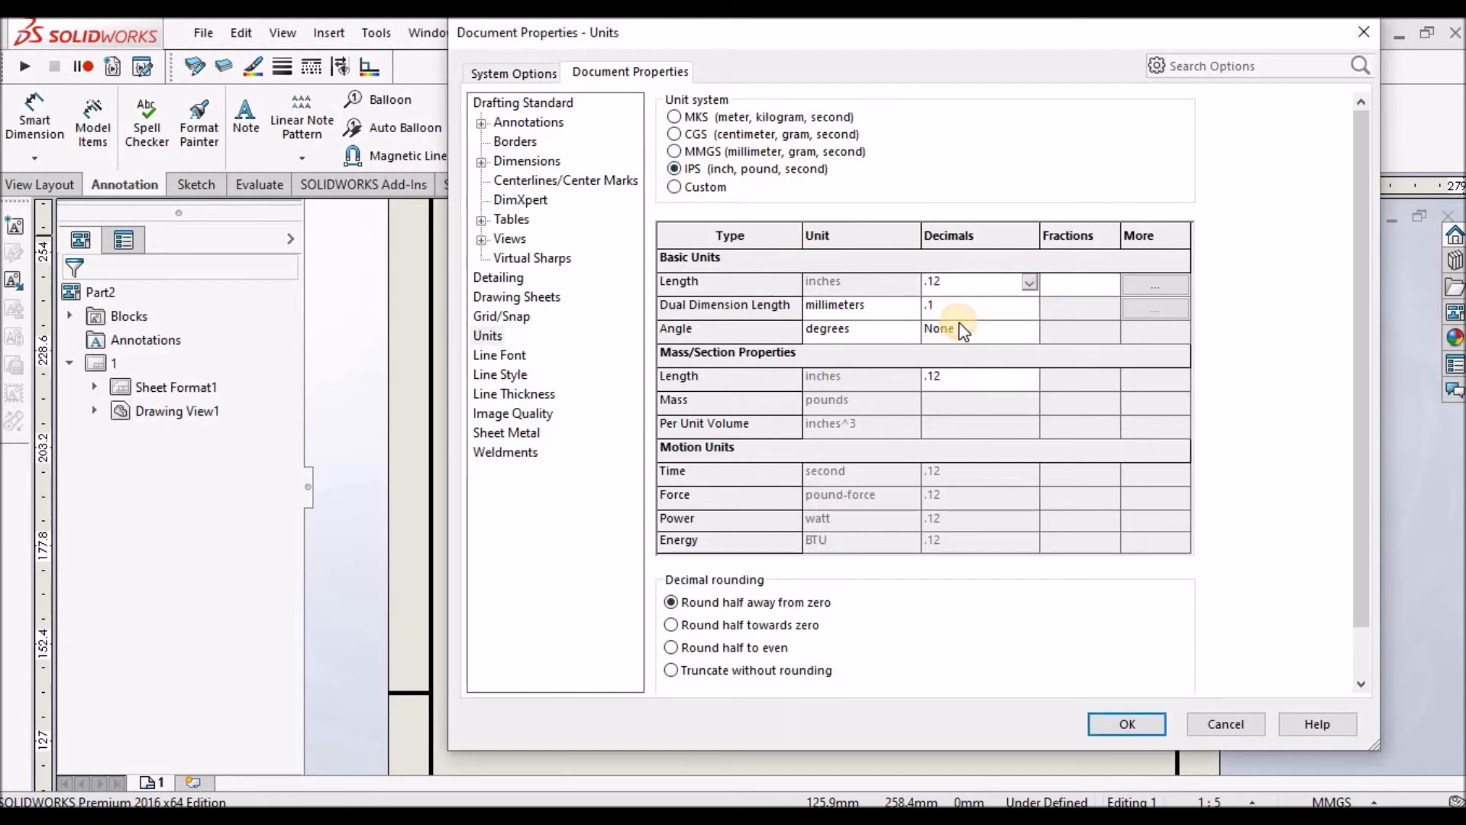
# Set dimension trailing zeroes to Show and apply the document properties.
pyautogui.click(557, 171)
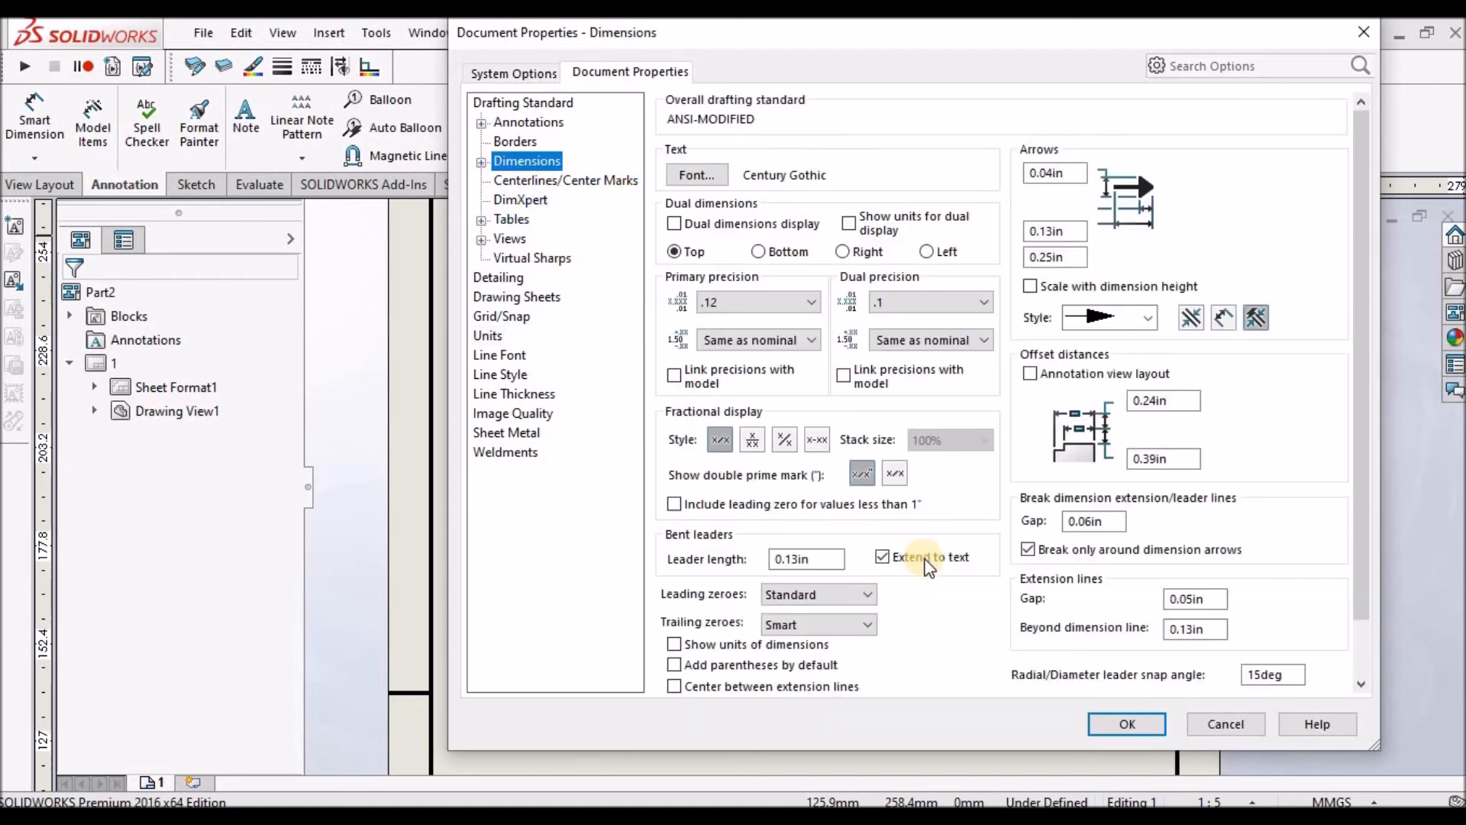
pyautogui.click(869, 624)
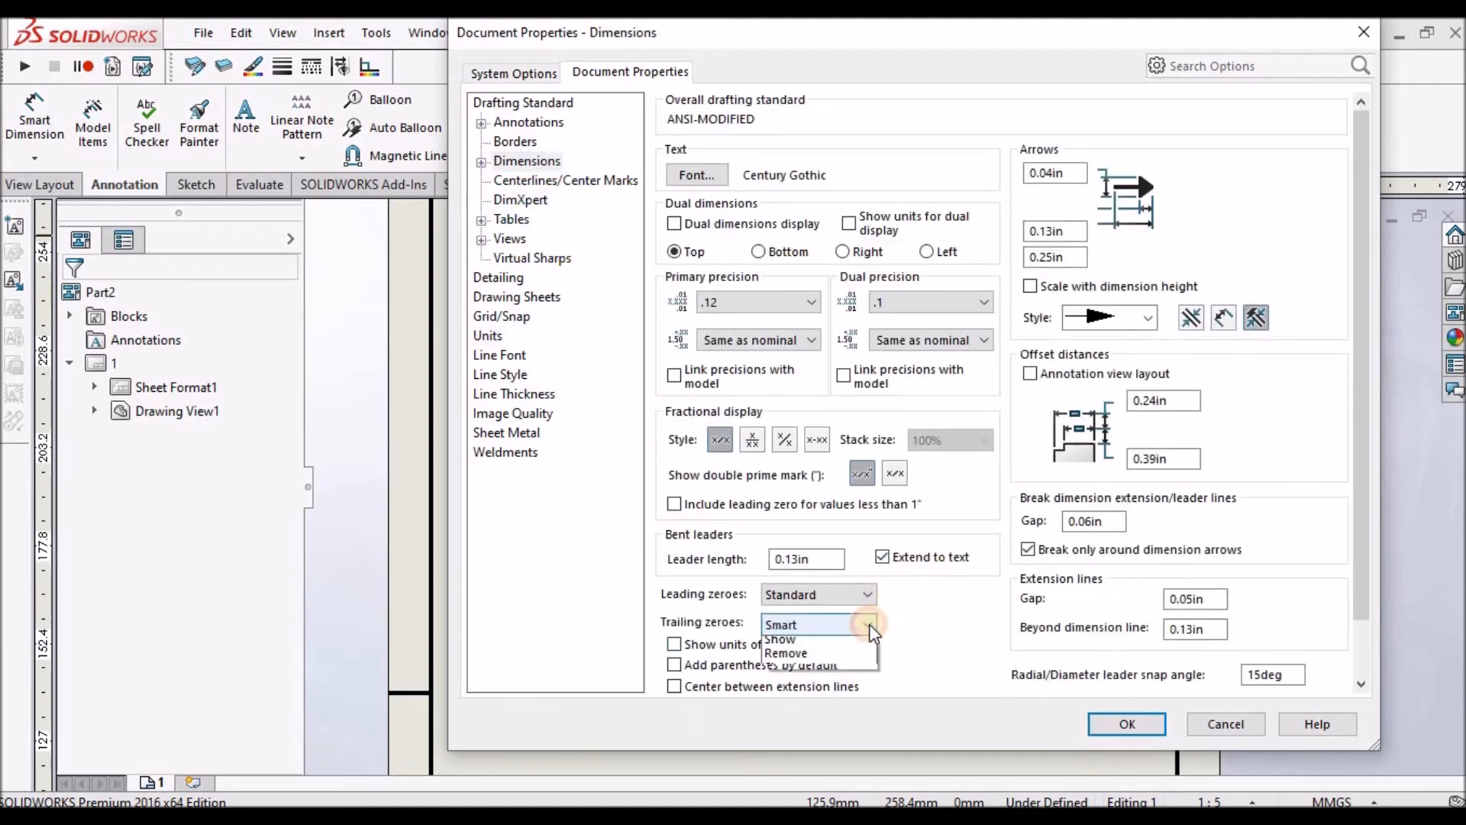
pyautogui.click(806, 659)
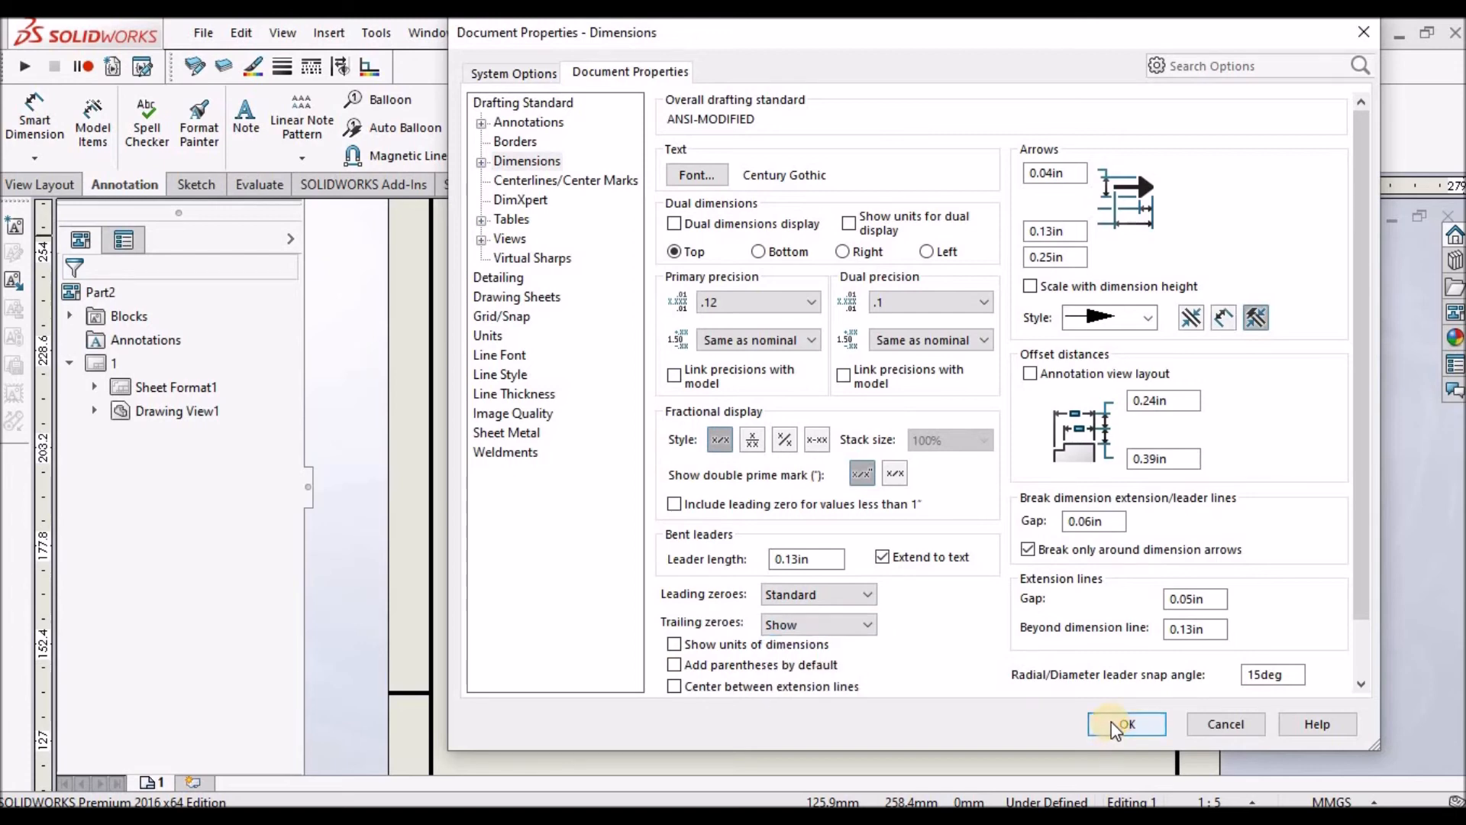
pyautogui.click(1117, 724)
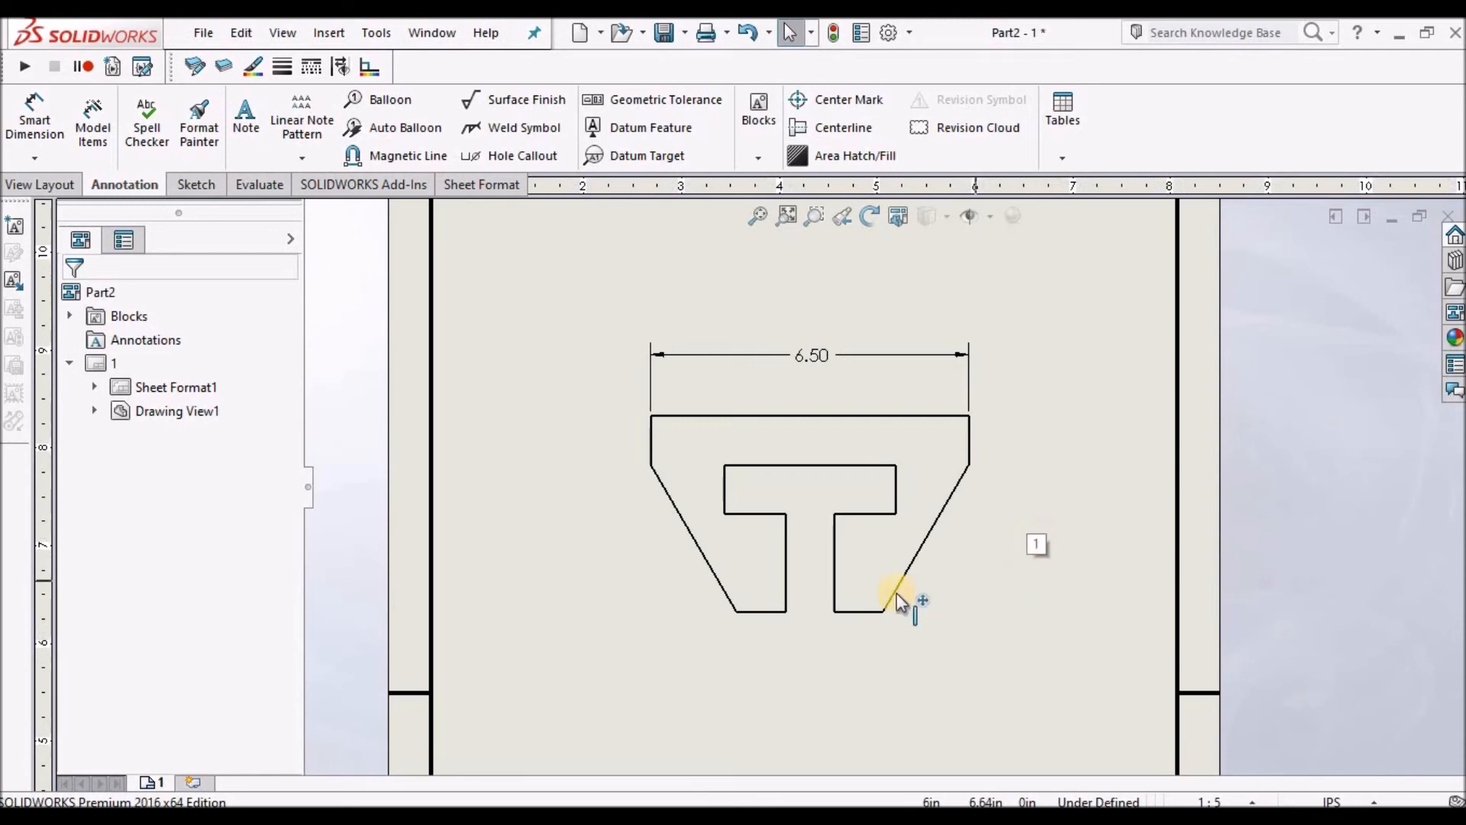
# Dimension the horizontal distance from the outer left edge to the slot's left side, placed above the profile.
pyautogui.scroll(2, 897, 592)
pyautogui.scroll(-1, 848, 527)
pyautogui.scroll(-1, 921, 511)
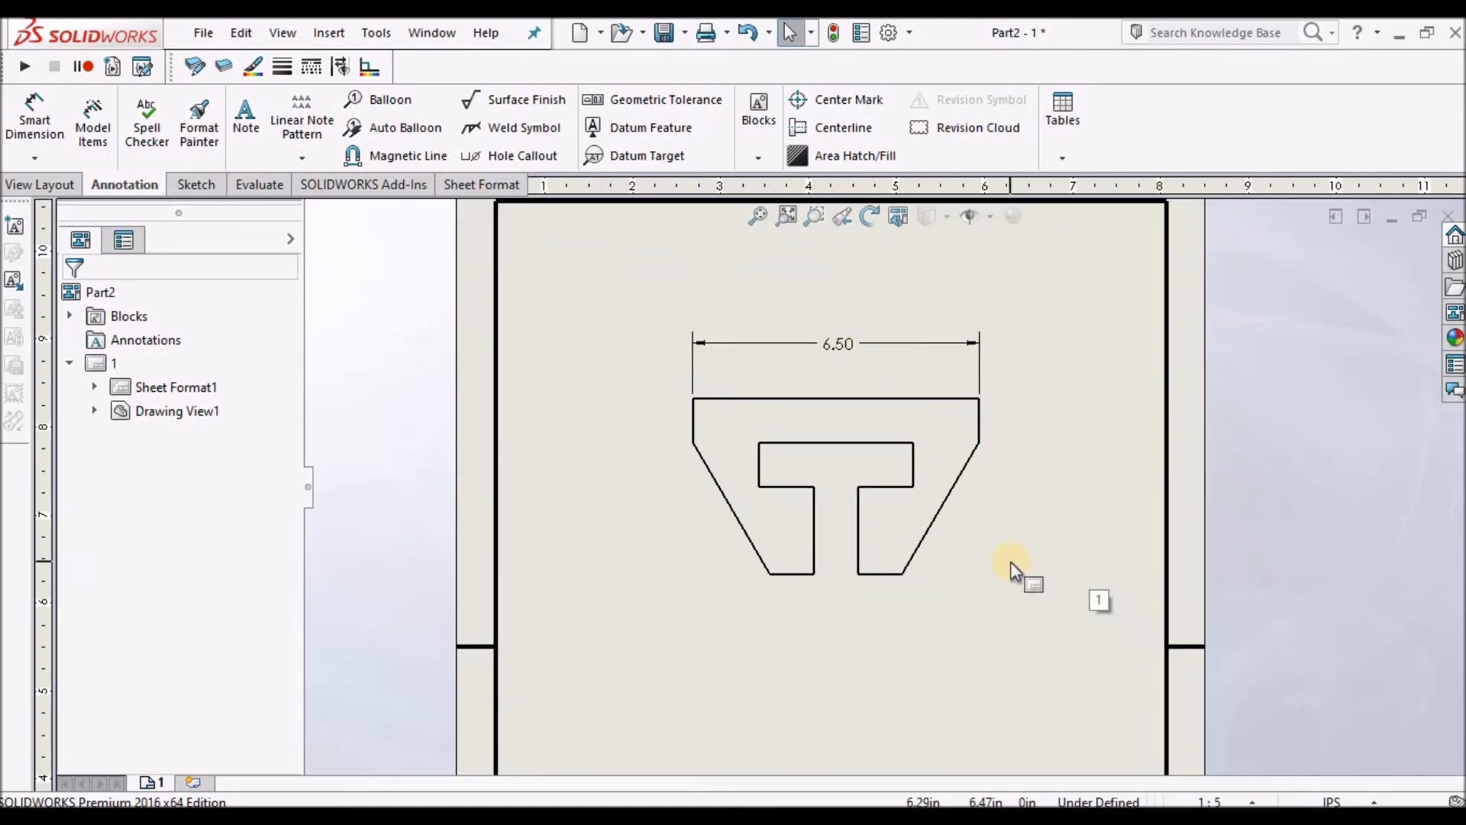
pyautogui.scroll(-1, 1010, 561)
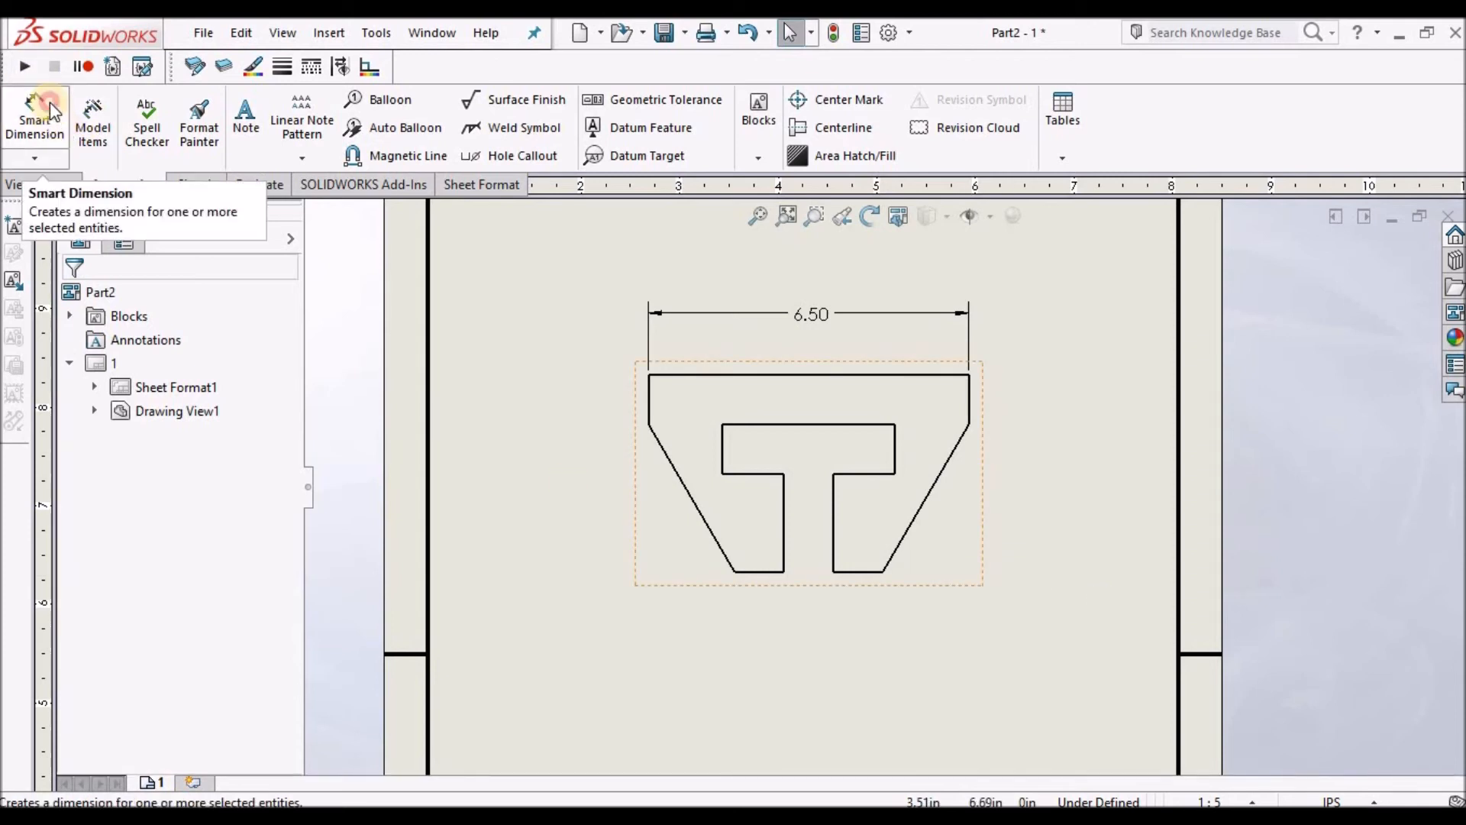
pyautogui.scroll(-1, 672, 418)
pyautogui.scroll(-1, 666, 422)
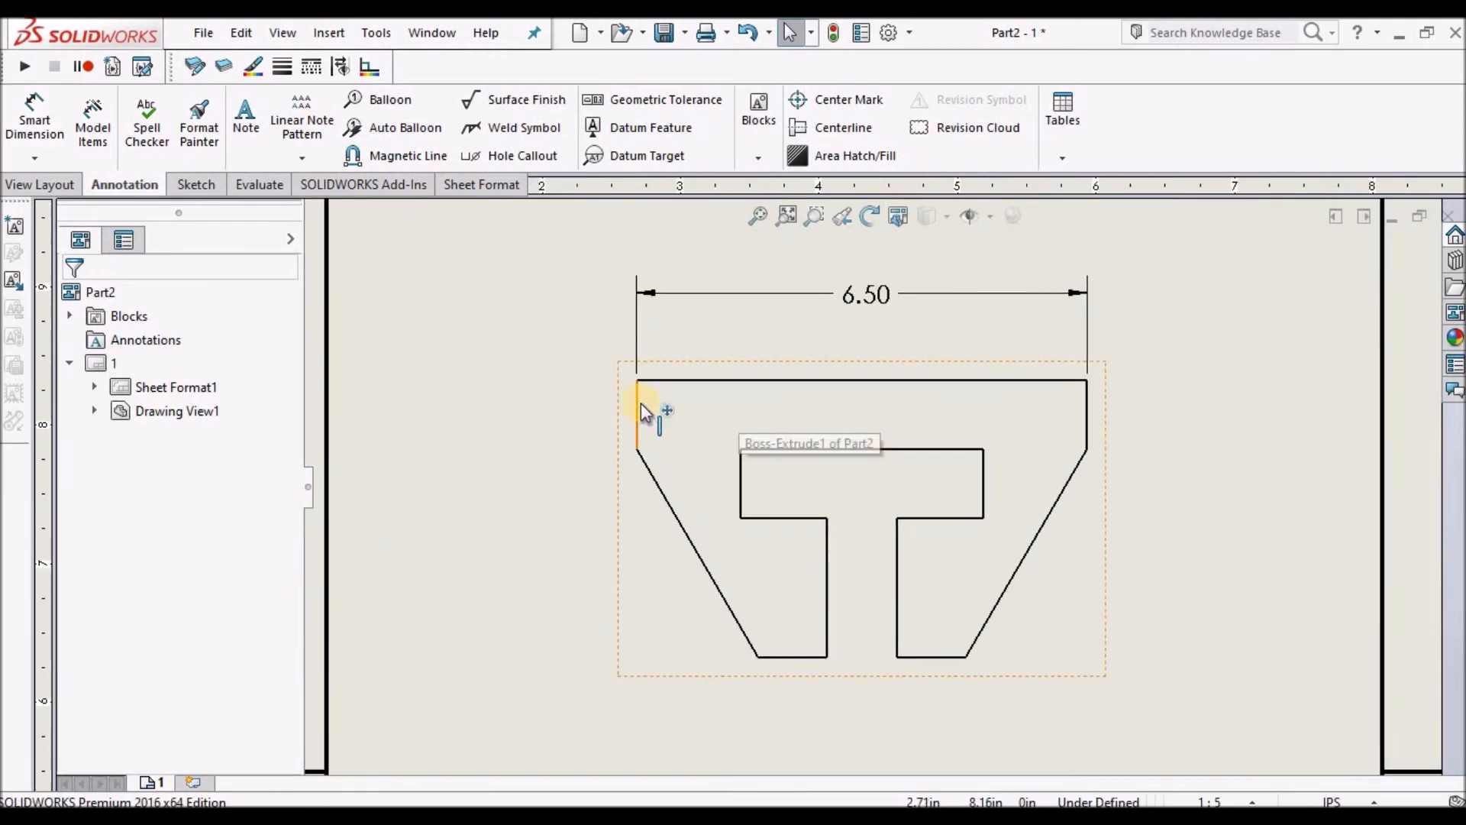
pyautogui.click(34, 122)
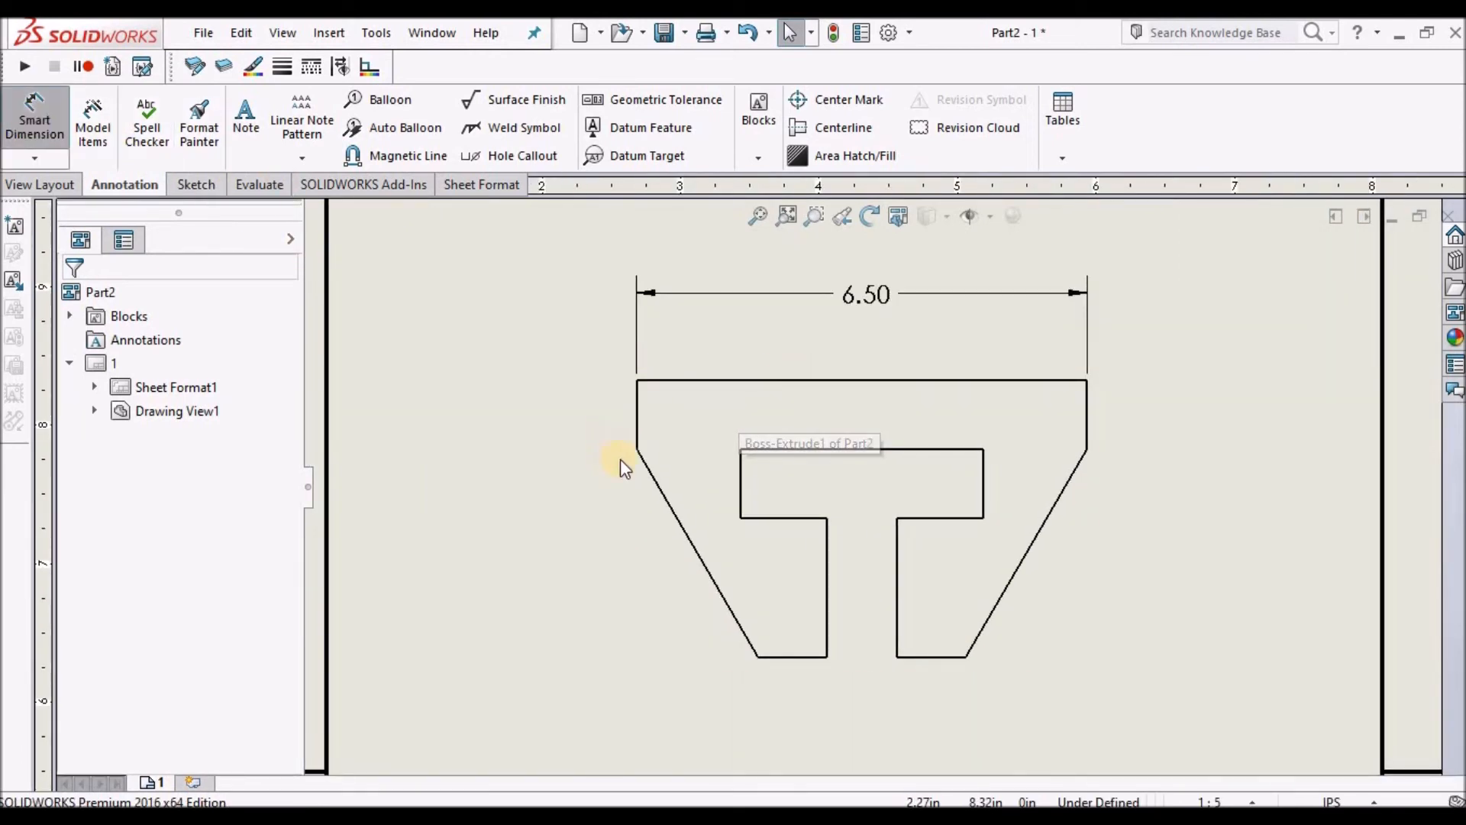
pyautogui.click(639, 412)
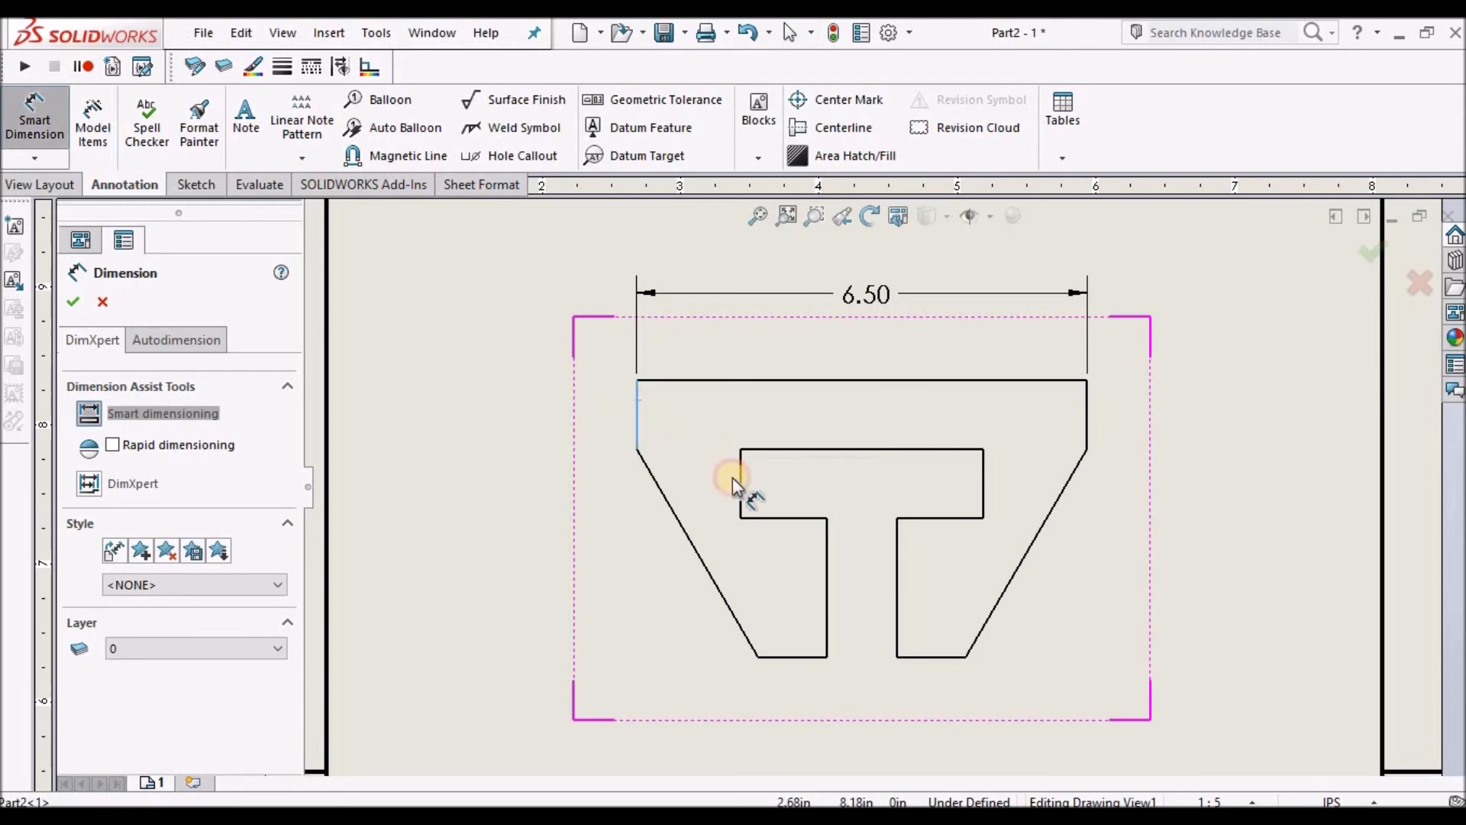
pyautogui.click(740, 471)
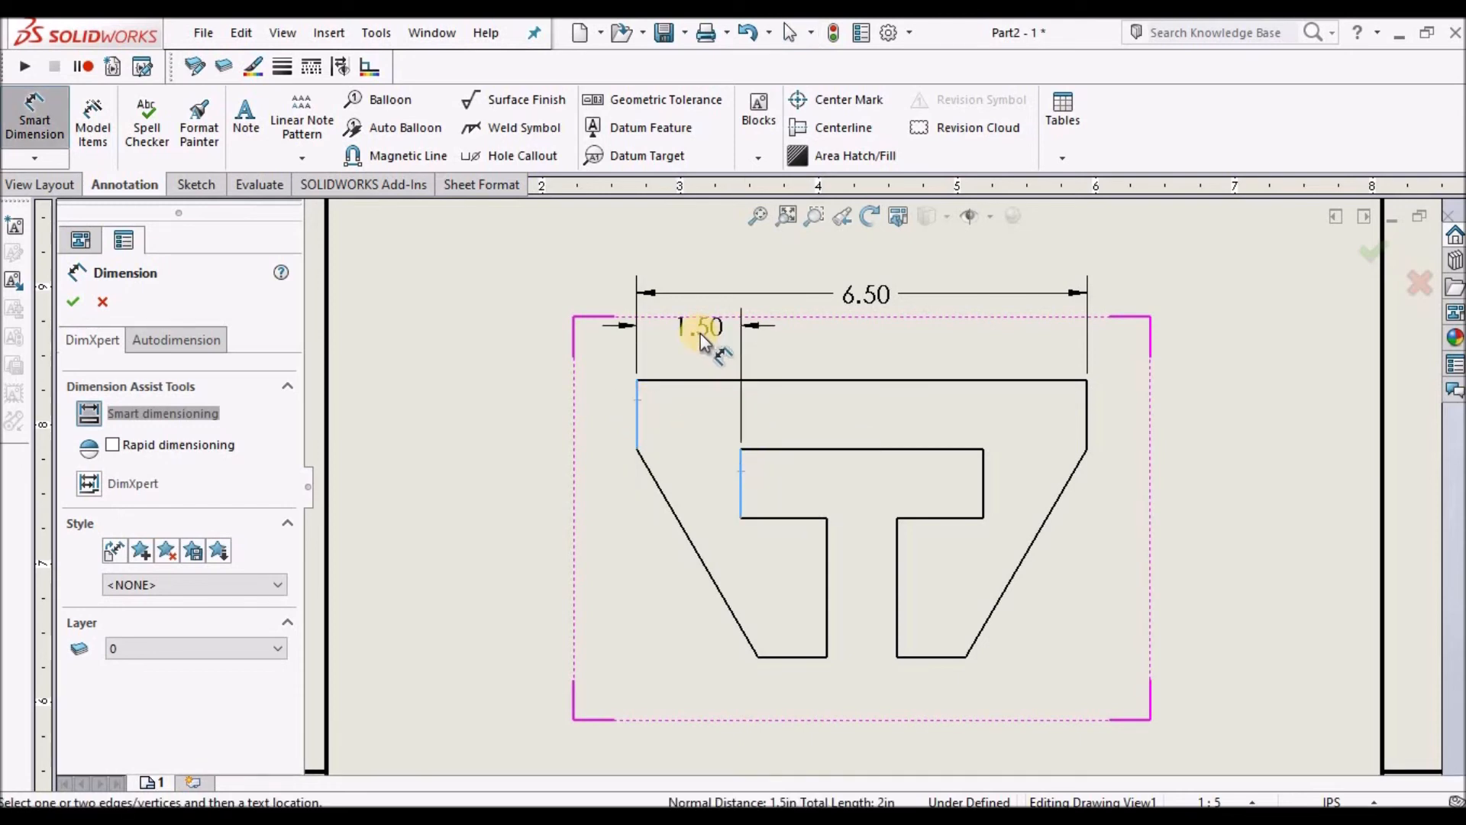
pyautogui.click(701, 336)
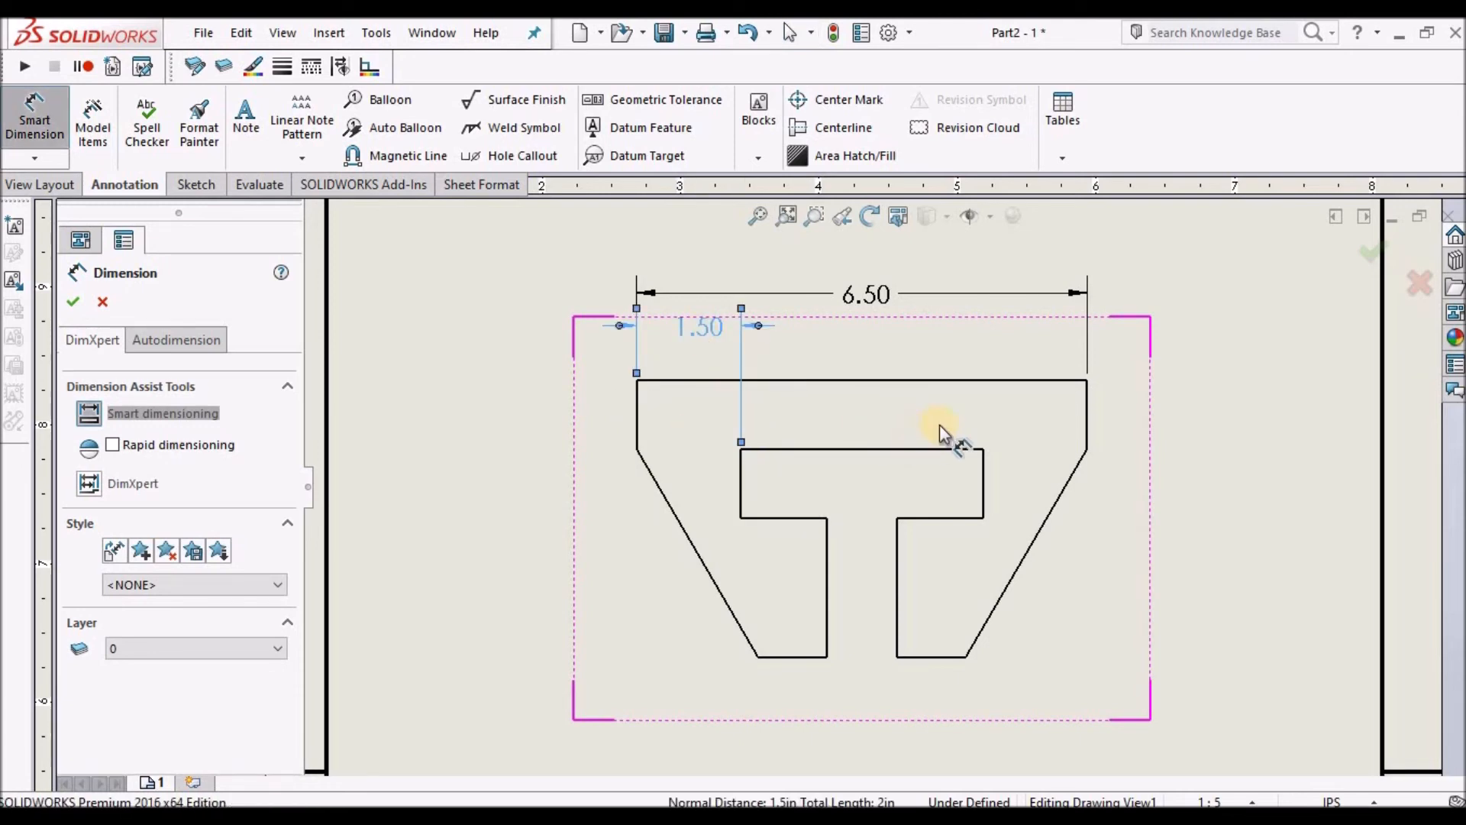
# Dimension the slot's top width with a Smart Dimension placed above the profile, then accept it.
pyautogui.click(882, 452)
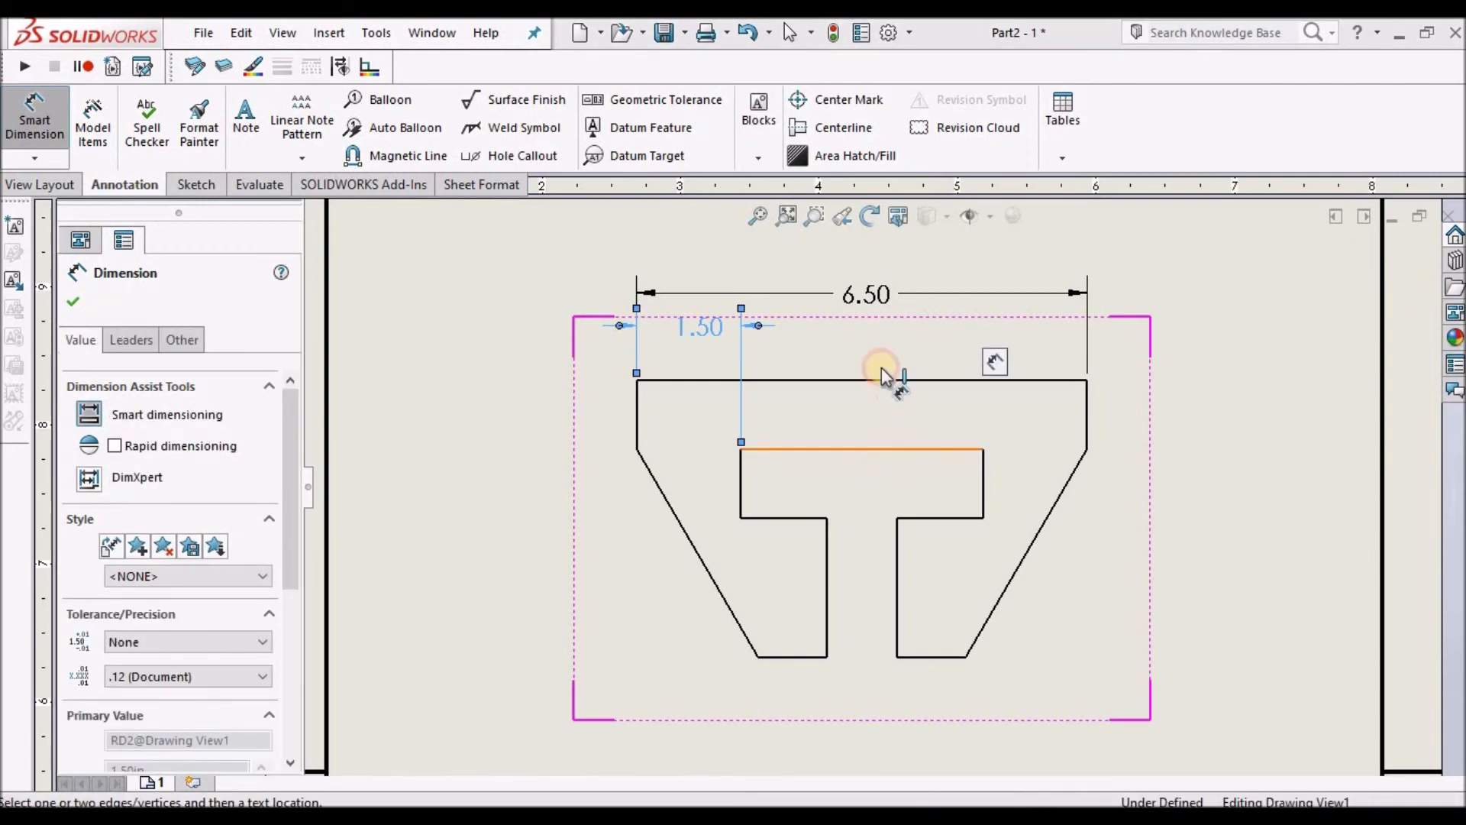
pyautogui.click(881, 328)
pyautogui.click(881, 328)
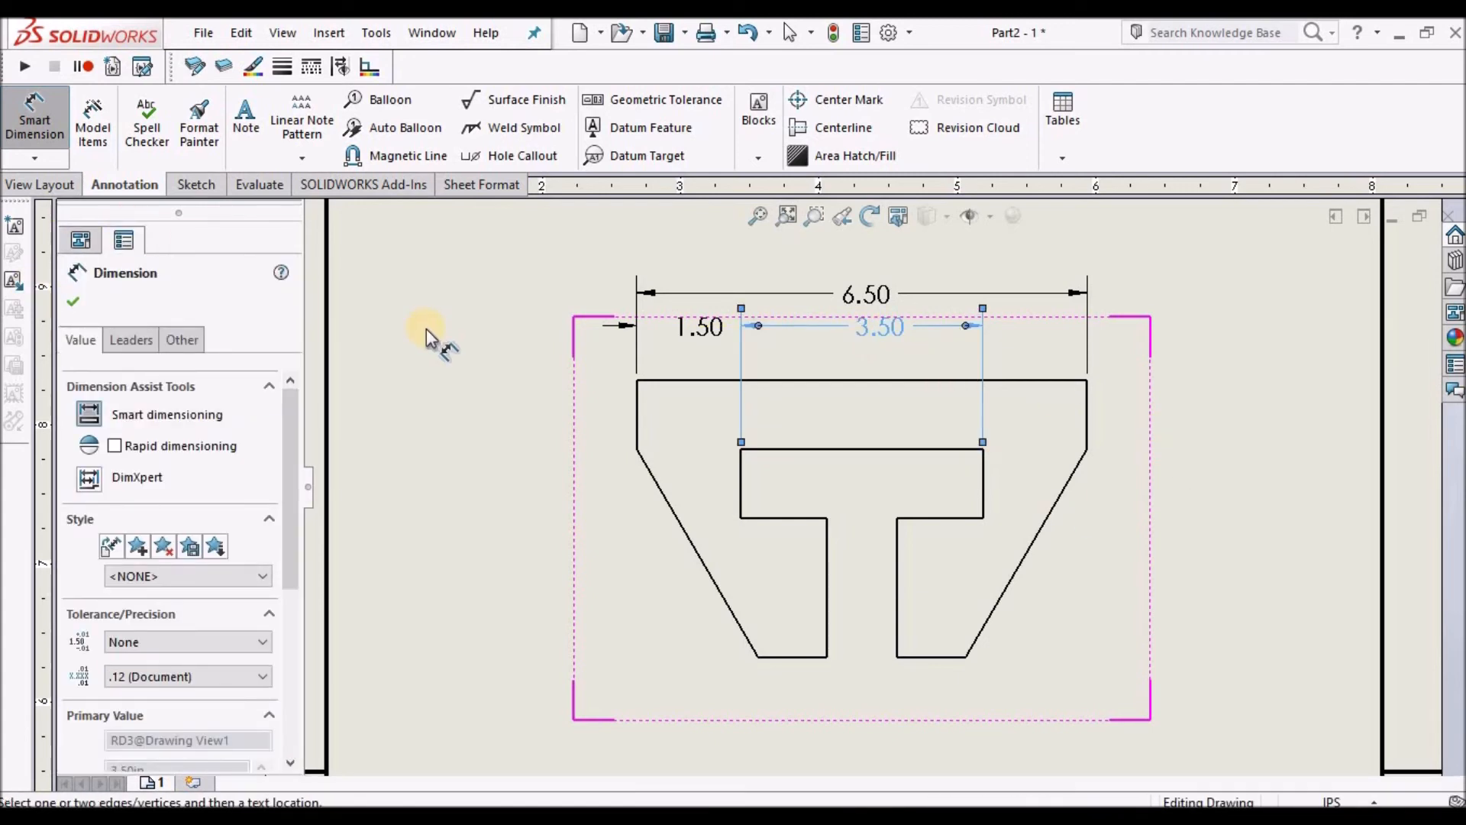
pyautogui.click(76, 306)
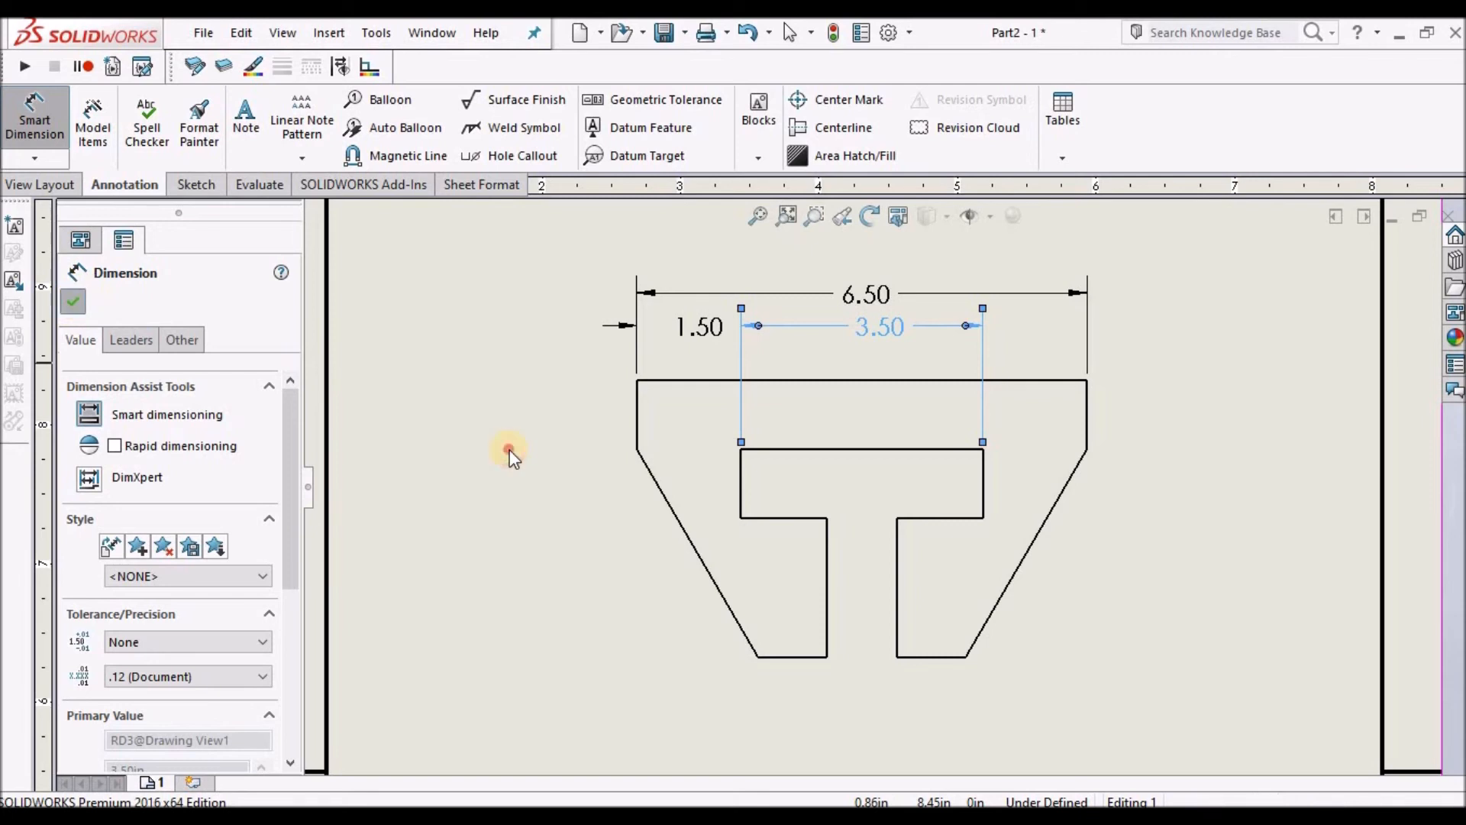
# Move the overall 6.50 width dimension higher above the view and accept.
pyautogui.scroll(3, 897, 406)
pyautogui.scroll(-2, 896, 407)
pyautogui.moveTo(856, 376); pyautogui.dragTo(846, 345)
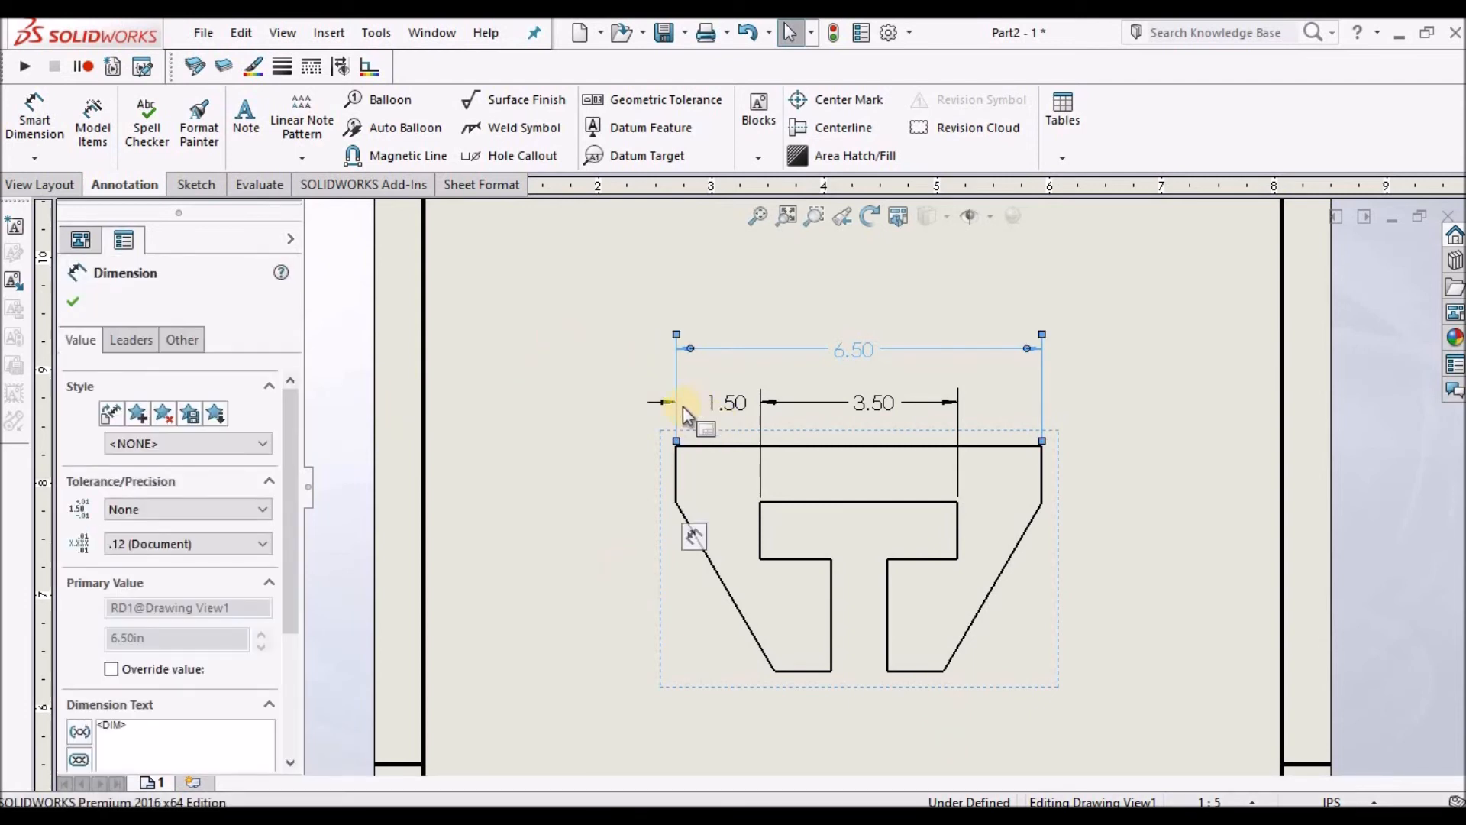
pyautogui.click(68, 307)
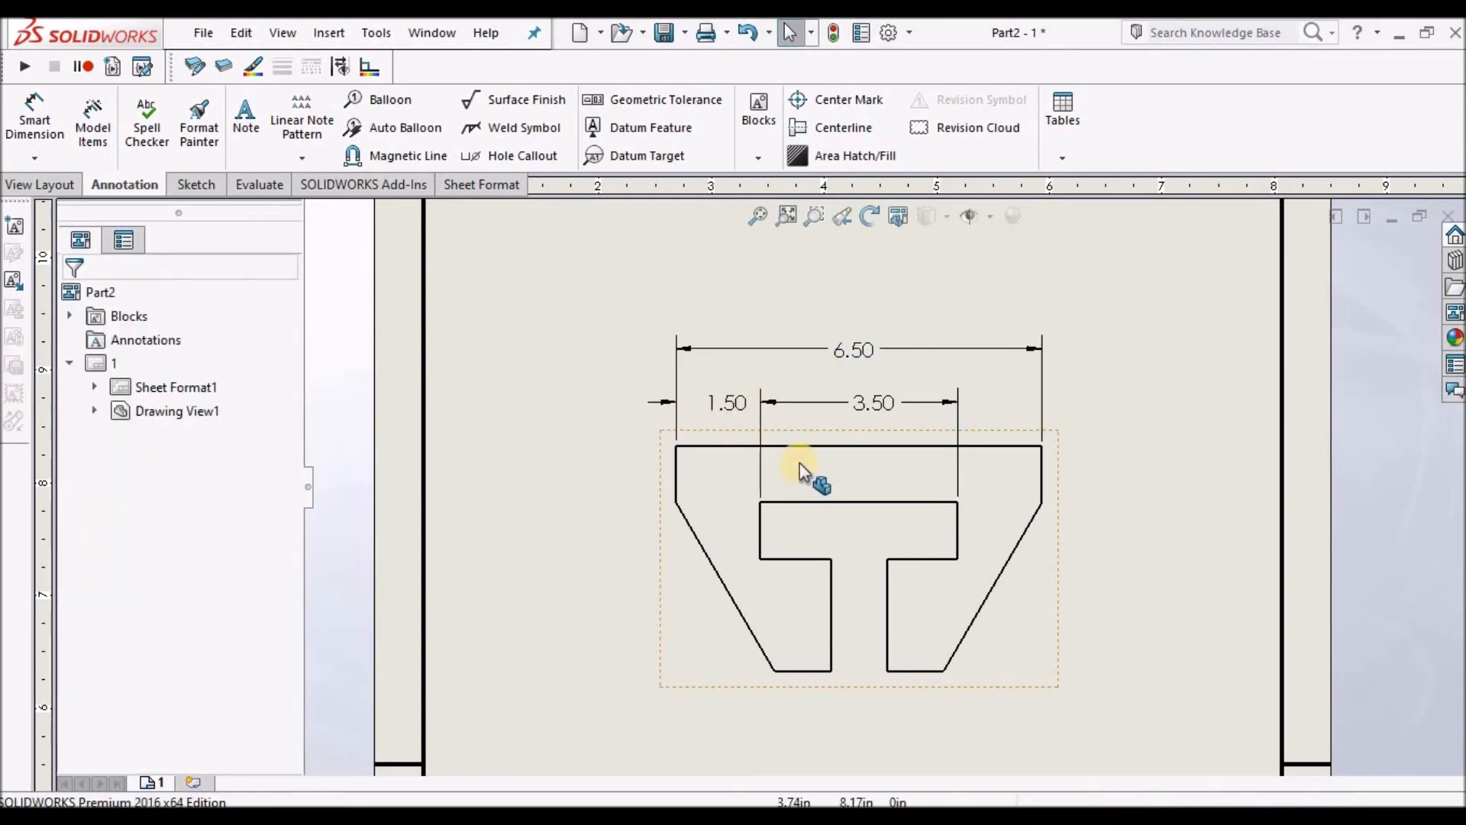
# Rearrange the 1.50 dimension so its arrows and text sit between the extension lines.
pyautogui.scroll(-3, 800, 462)
pyautogui.moveTo(717, 375); pyautogui.dragTo(696, 377)
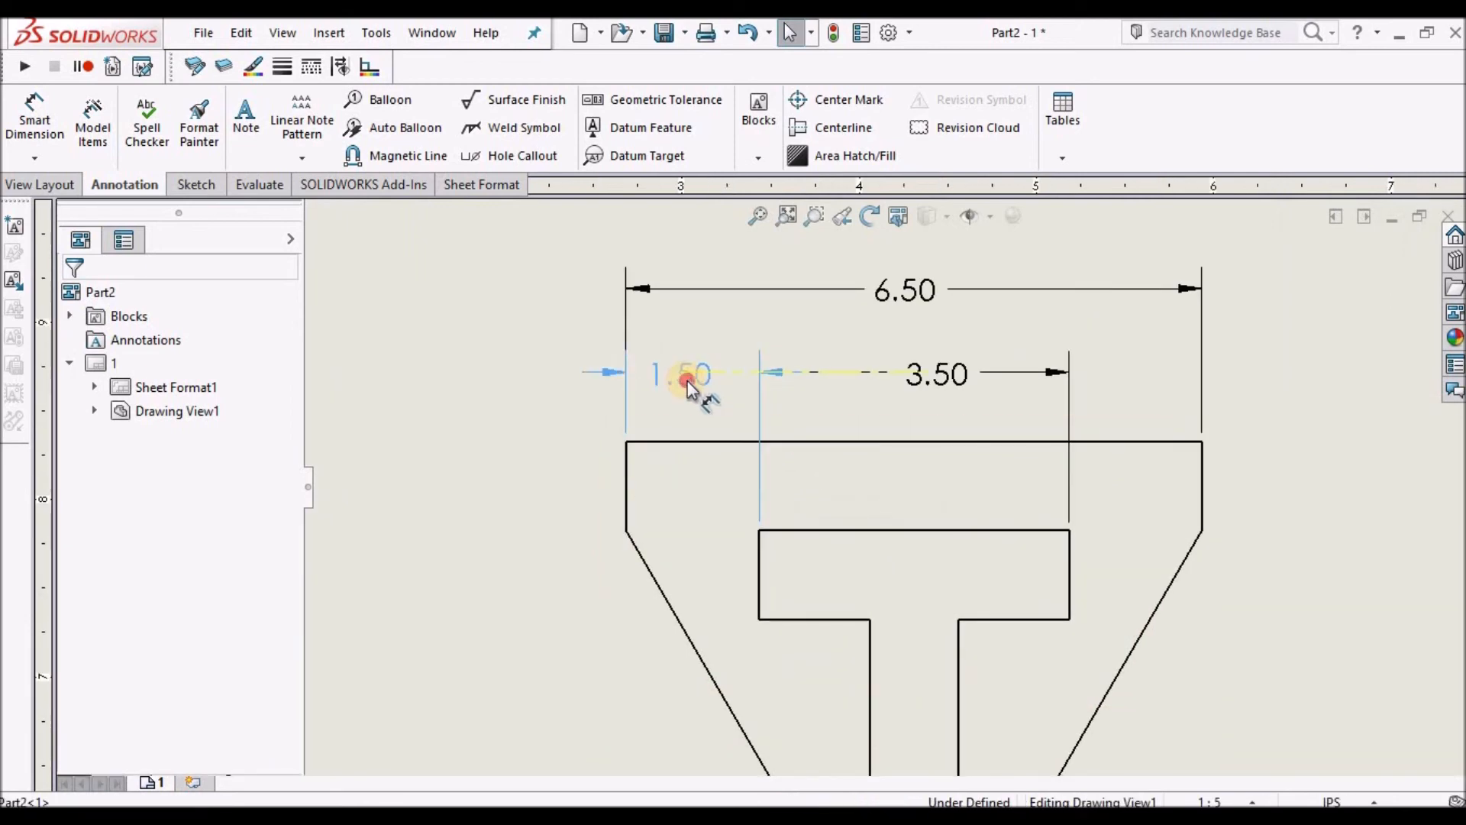
pyautogui.click(606, 374)
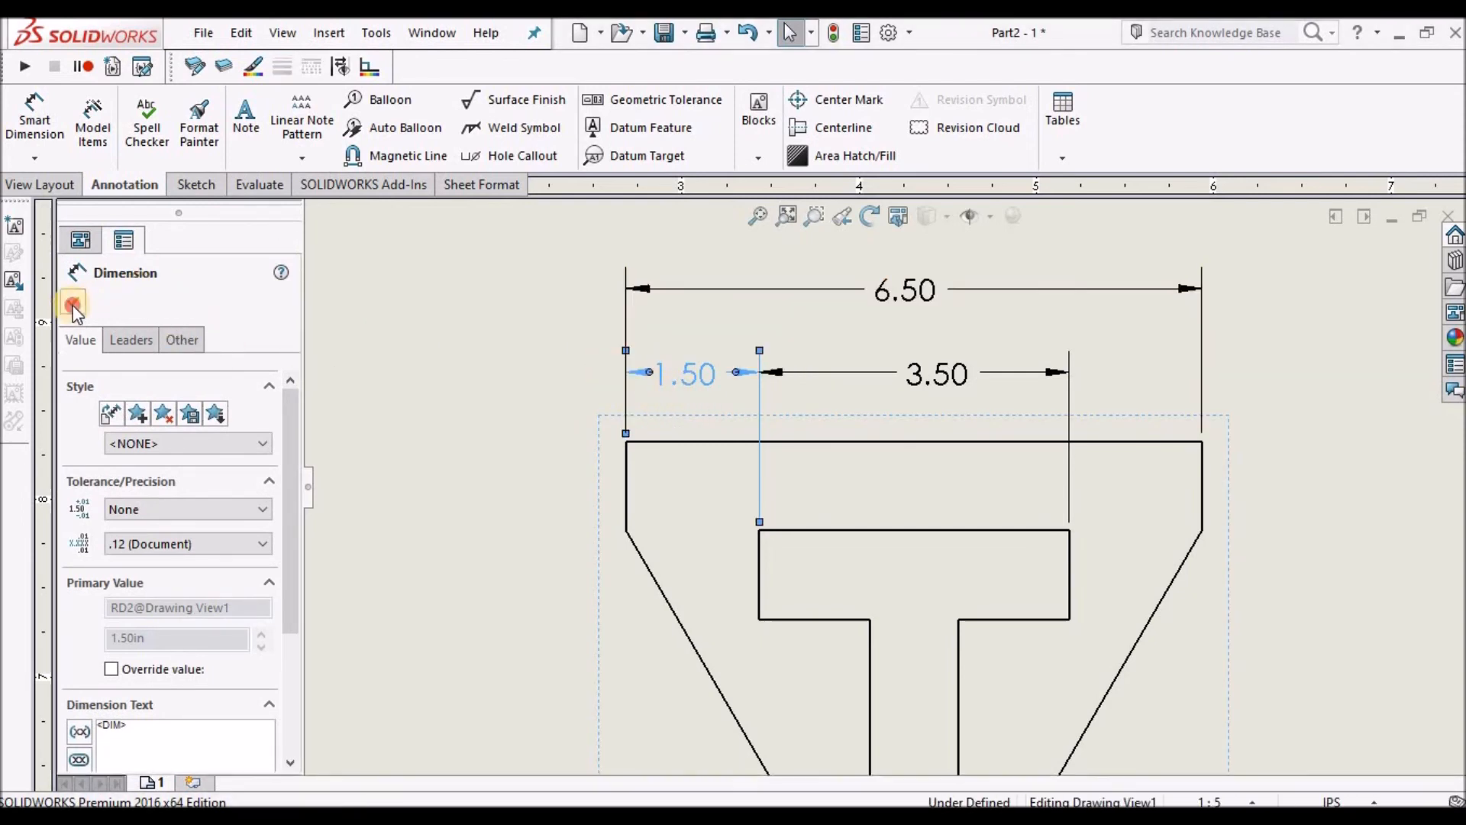
pyautogui.click(575, 425)
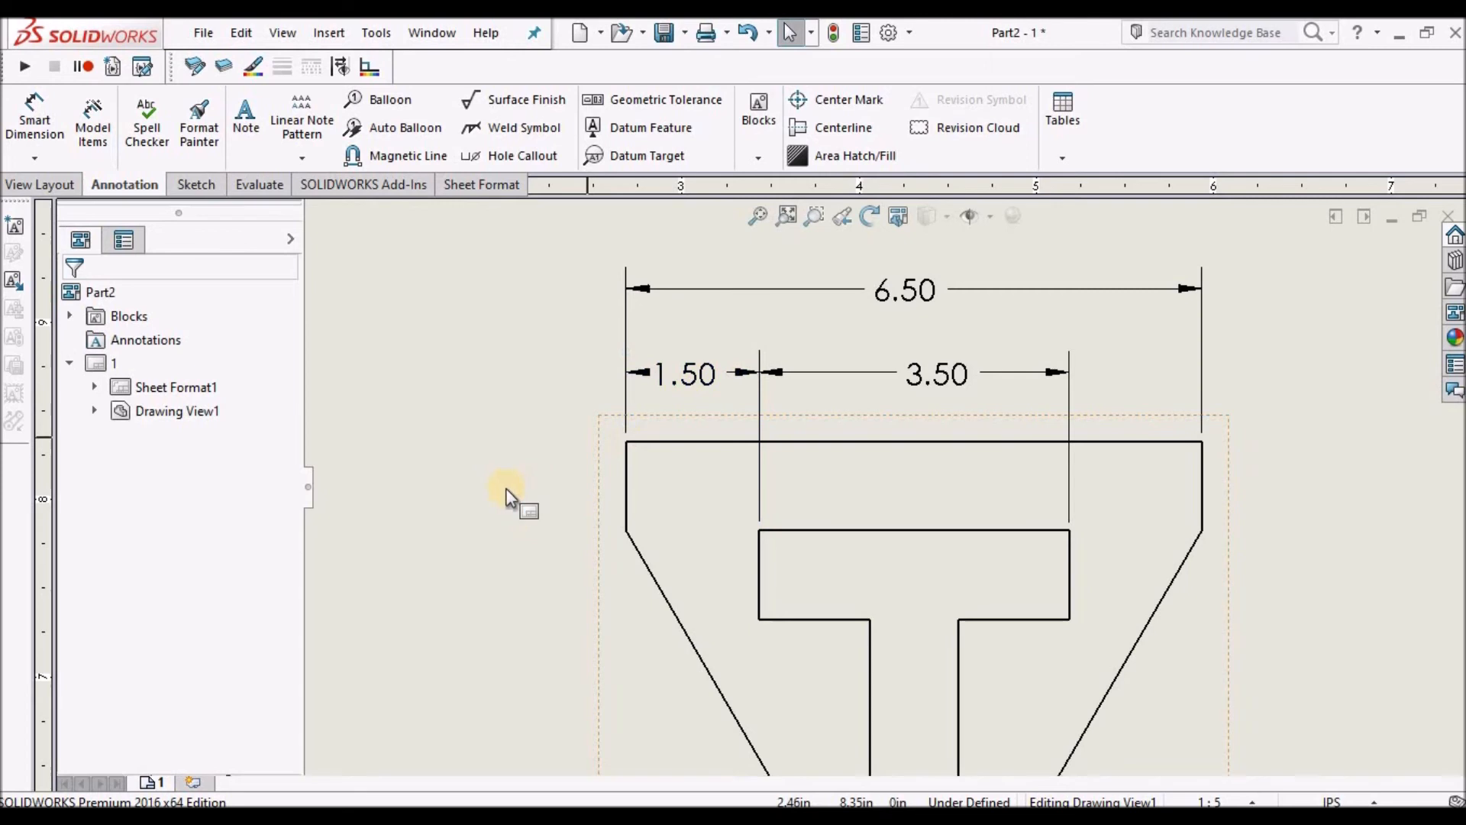
pyautogui.scroll(-2, 724, 377)
pyautogui.click(729, 392)
pyautogui.moveTo(730, 388); pyautogui.dragTo(716, 389)
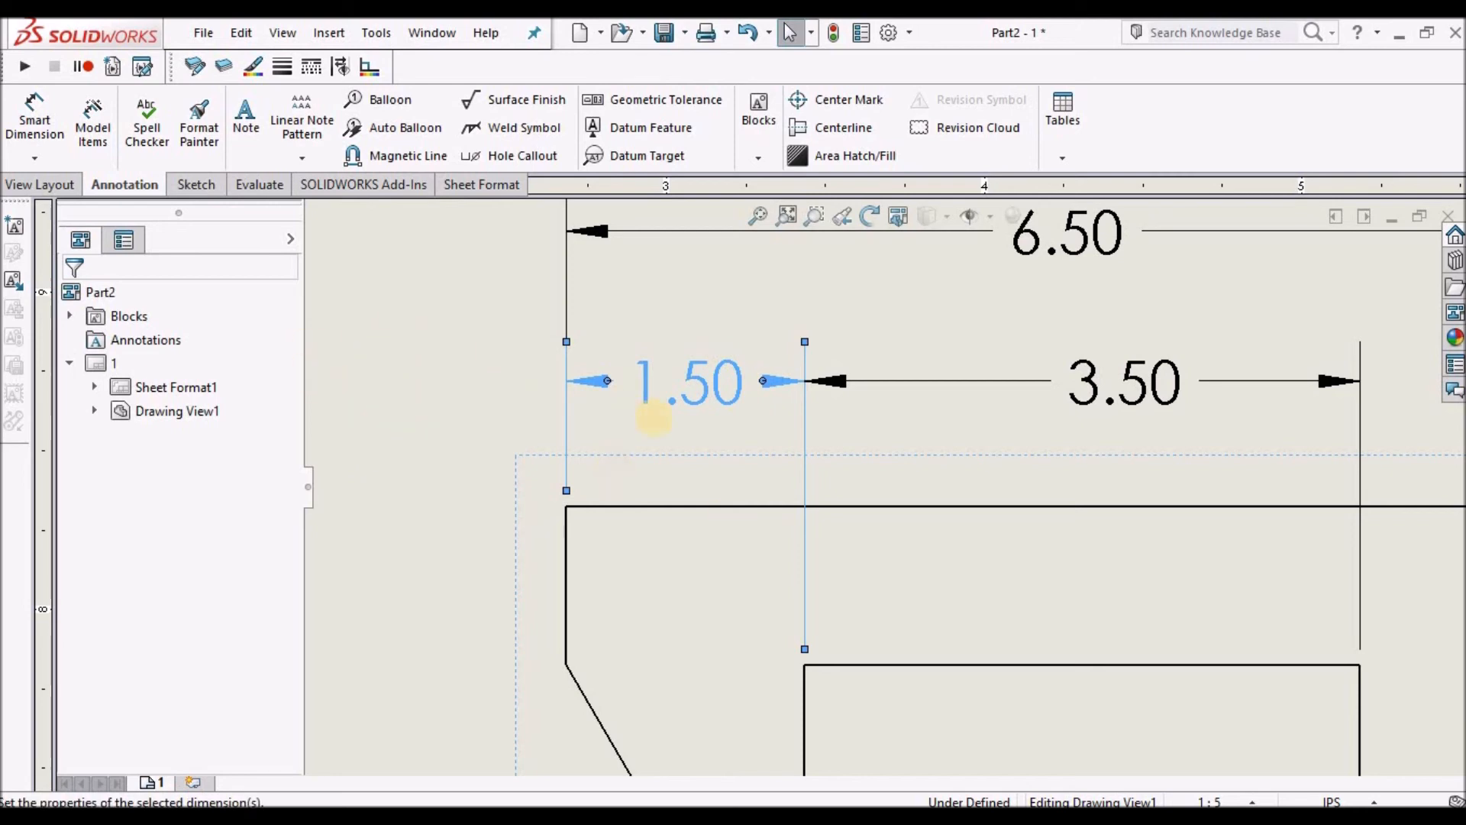
pyautogui.click(406, 365)
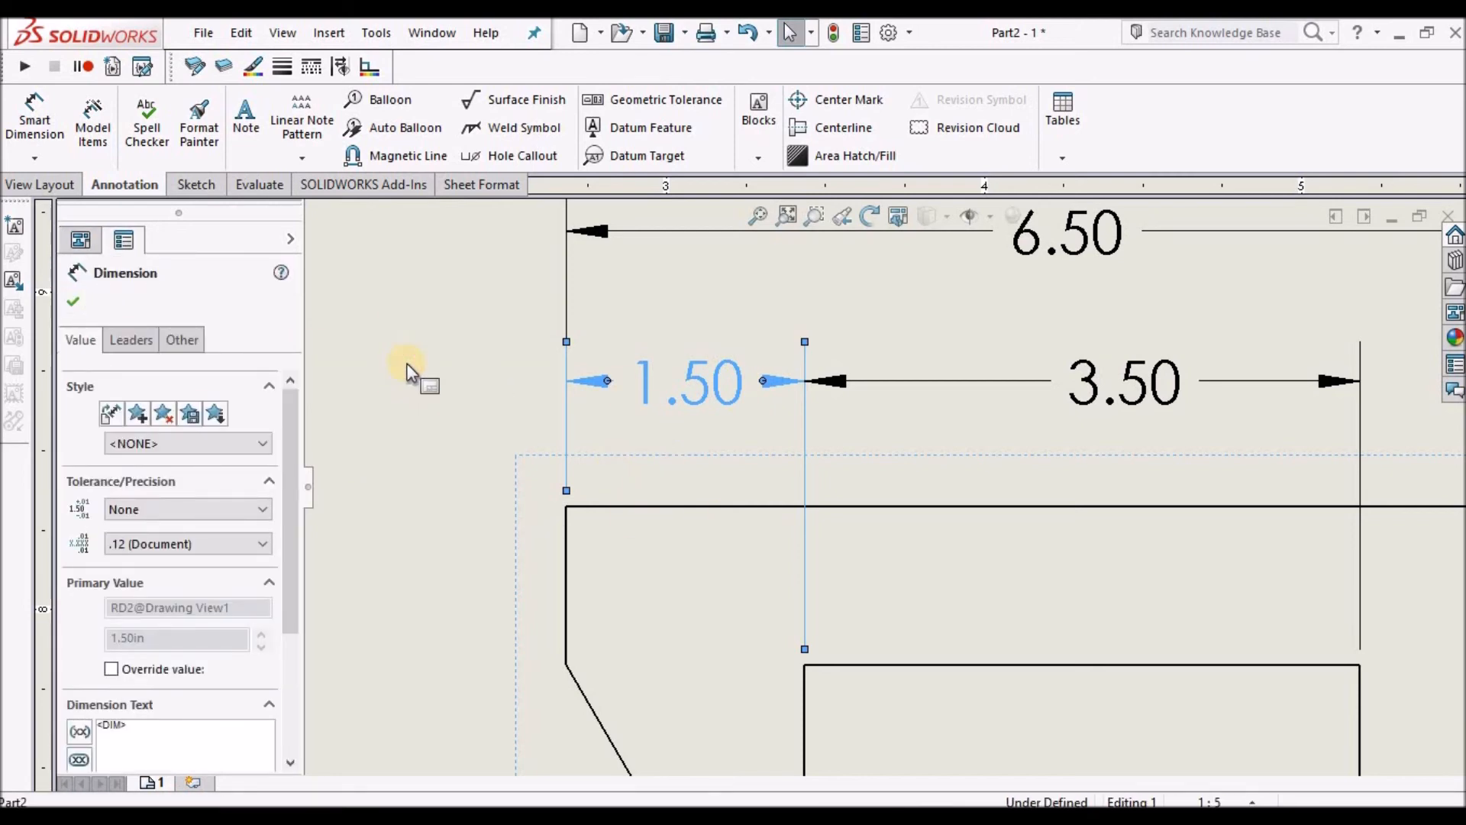
pyautogui.click(407, 366)
pyautogui.press('z')
pyautogui.scroll(9, 799, 519)
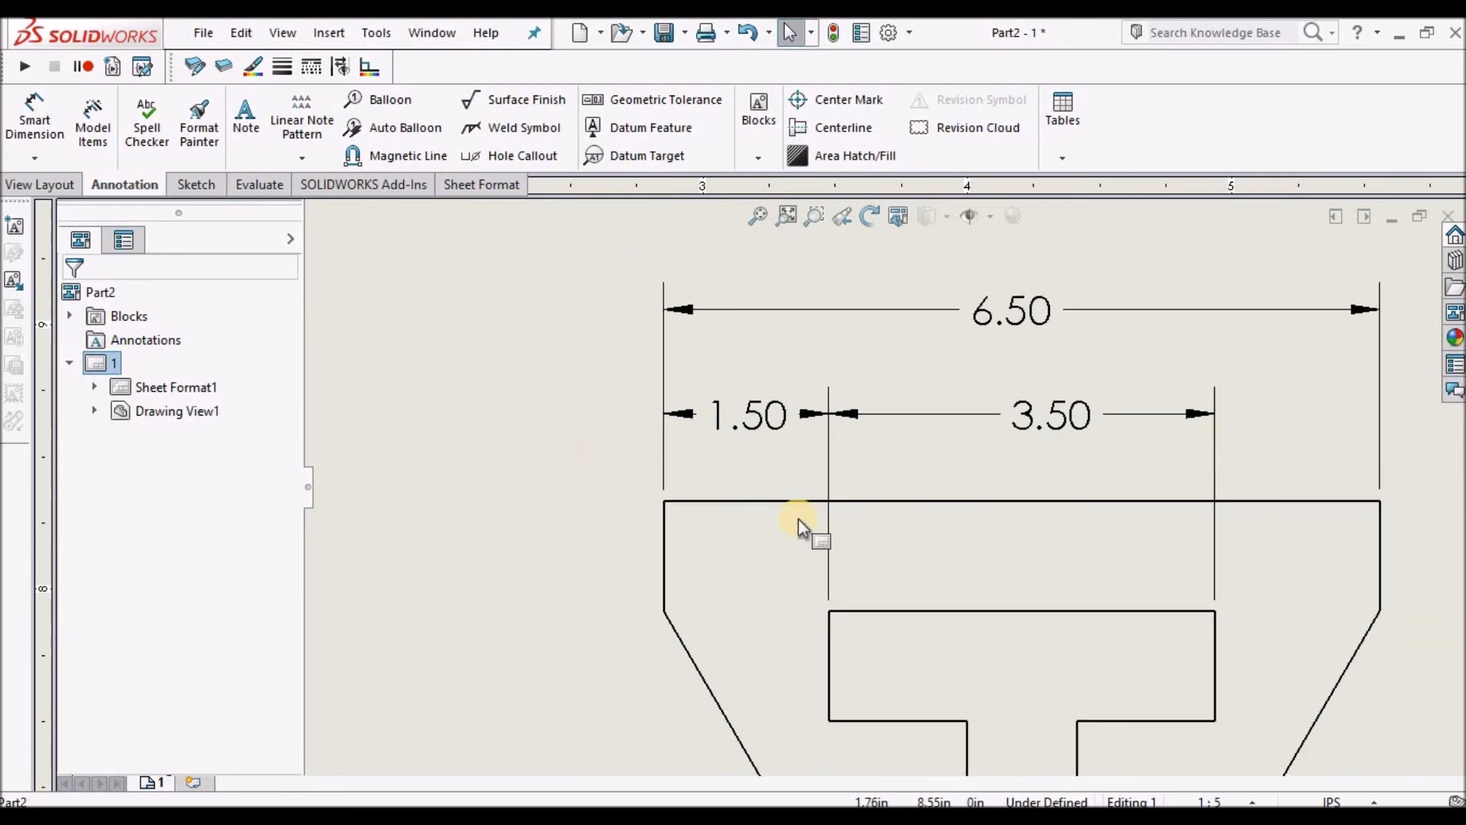
pyautogui.scroll(-2, 952, 640)
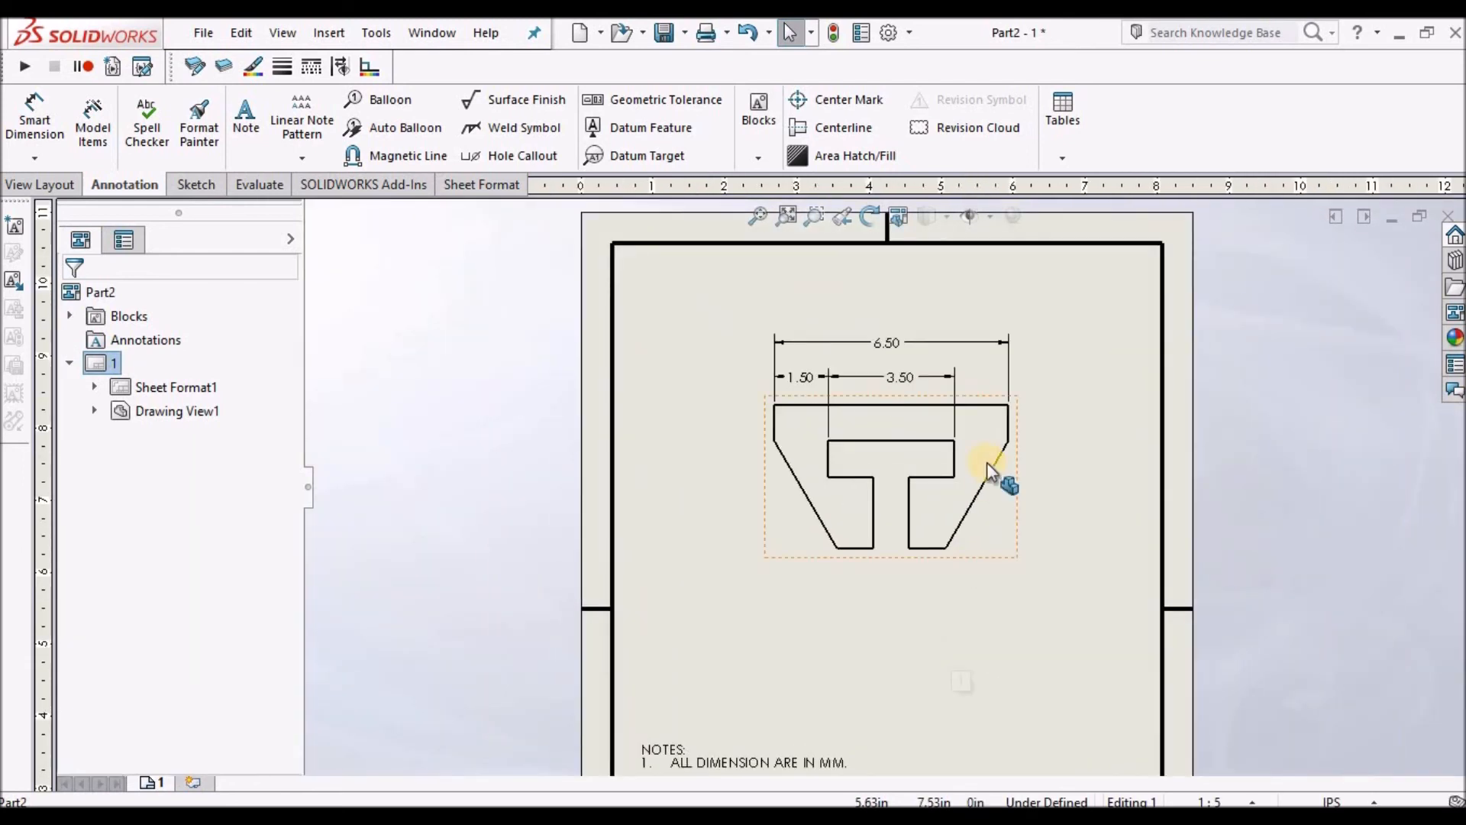
# Dimension the height of the left vertical edge of the top band, placed left of the profile.
pyautogui.click(34, 114)
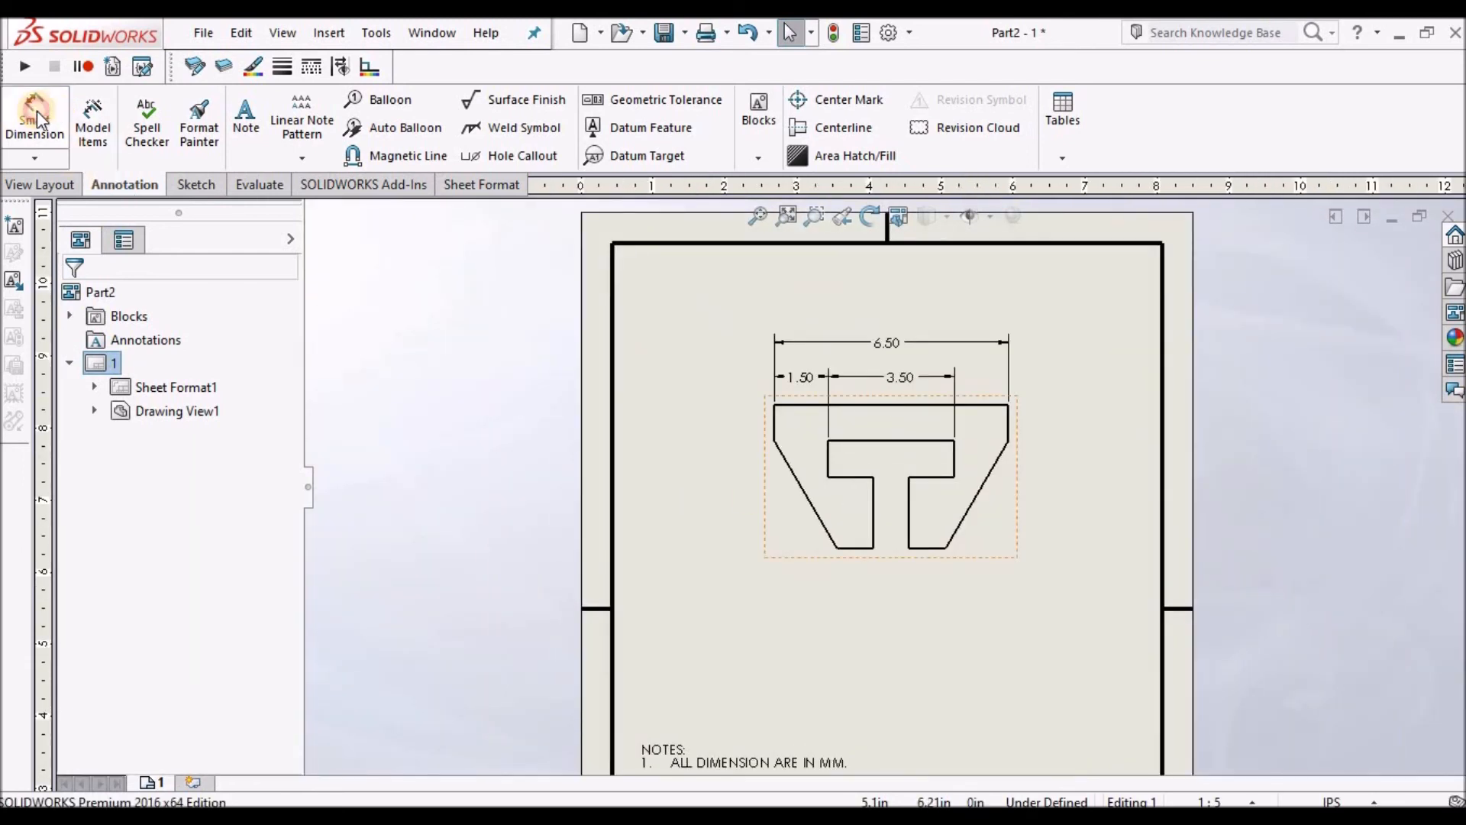
pyautogui.scroll(-1, 780, 420)
pyautogui.click(779, 424)
pyautogui.click(757, 426)
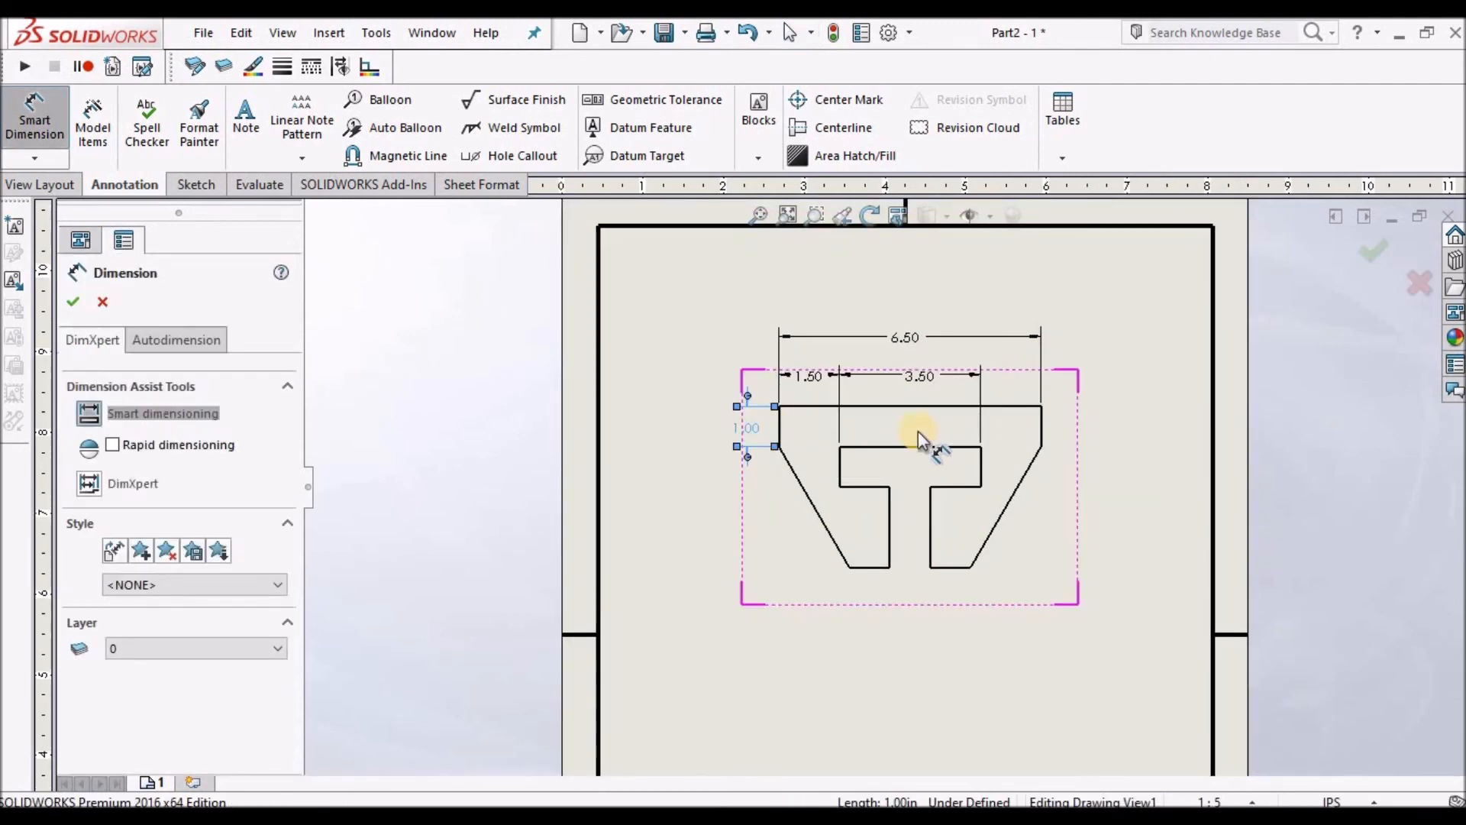
# Dimension the overall height between the top and bottom edges, placed further left.
pyautogui.click(815, 405)
pyautogui.click(864, 567)
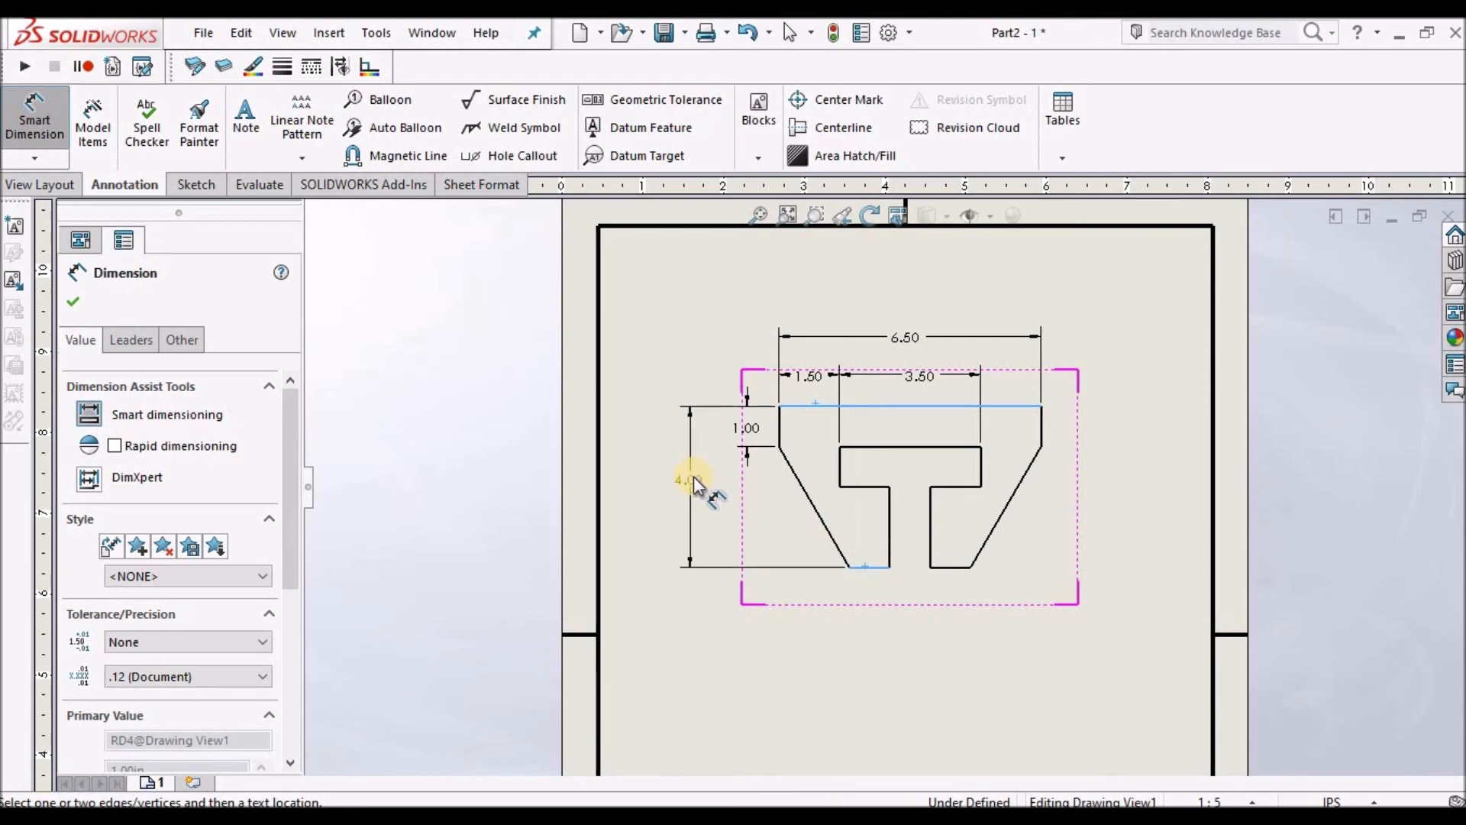
pyautogui.click(698, 477)
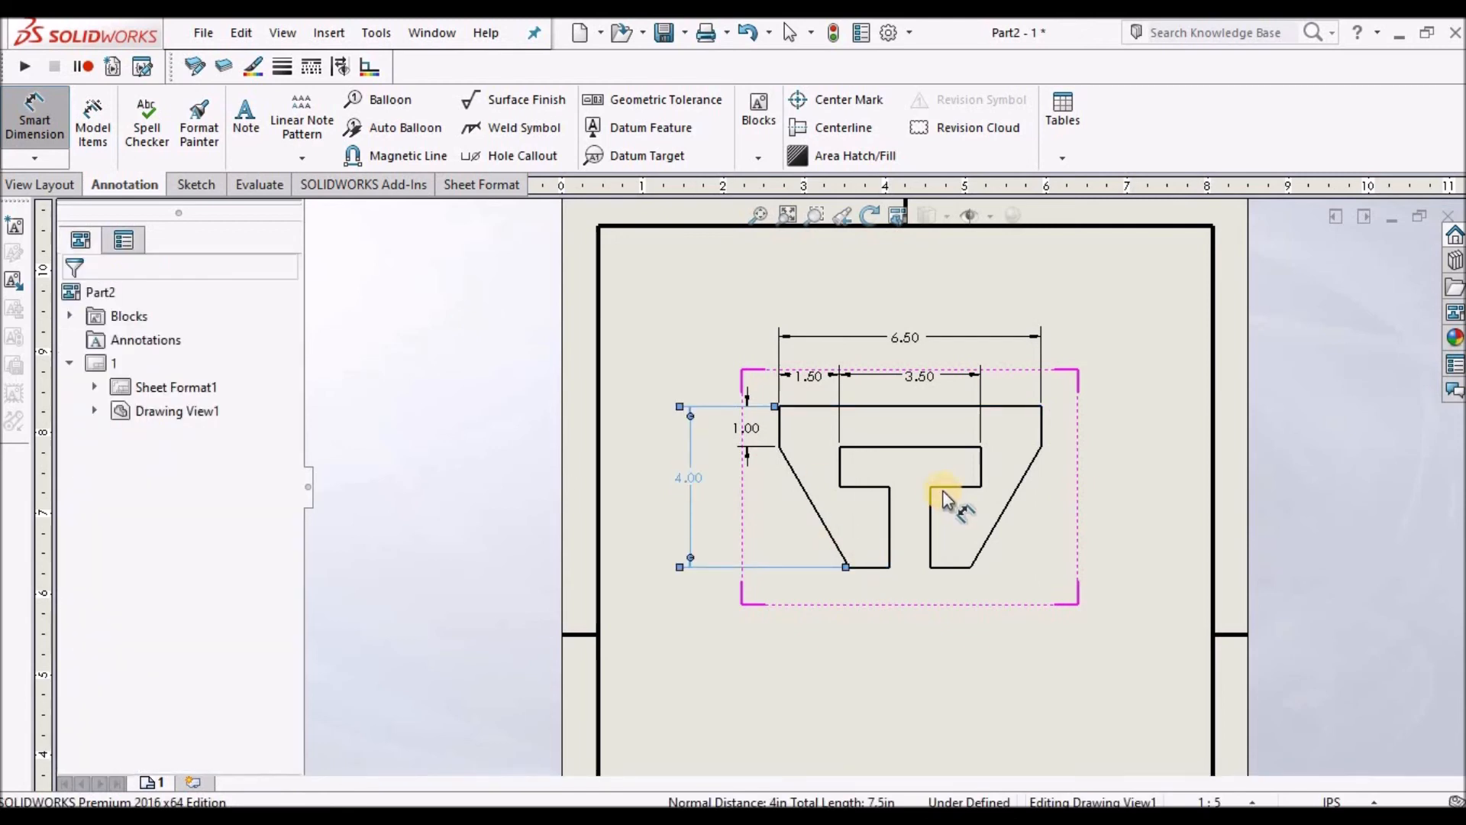
# Dimension the horizontal distance from the left corner to the bottom of the slanted edge, placed below.
pyautogui.scroll(-2, 779, 428)
pyautogui.click(779, 427)
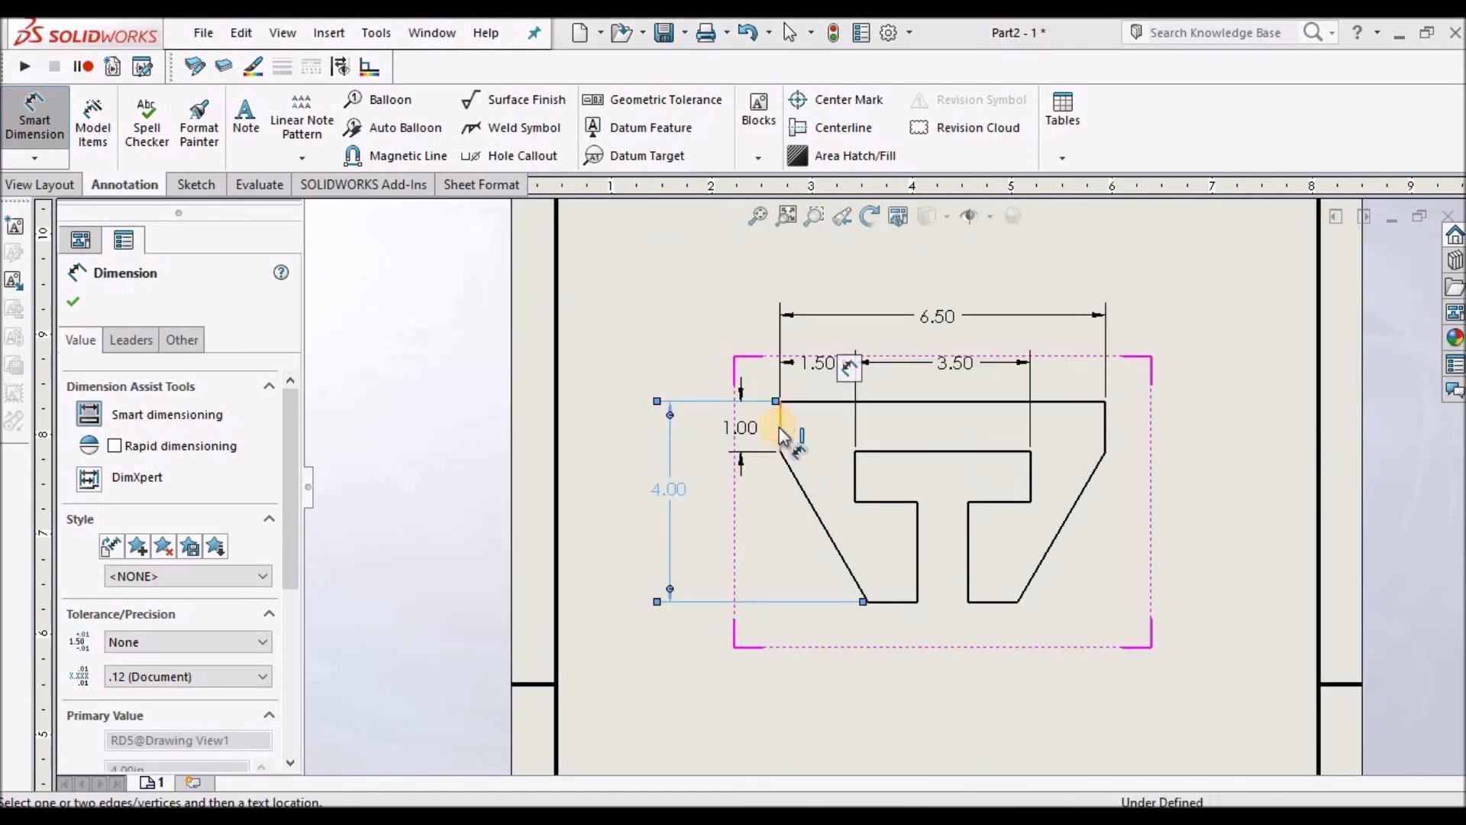
pyautogui.click(868, 602)
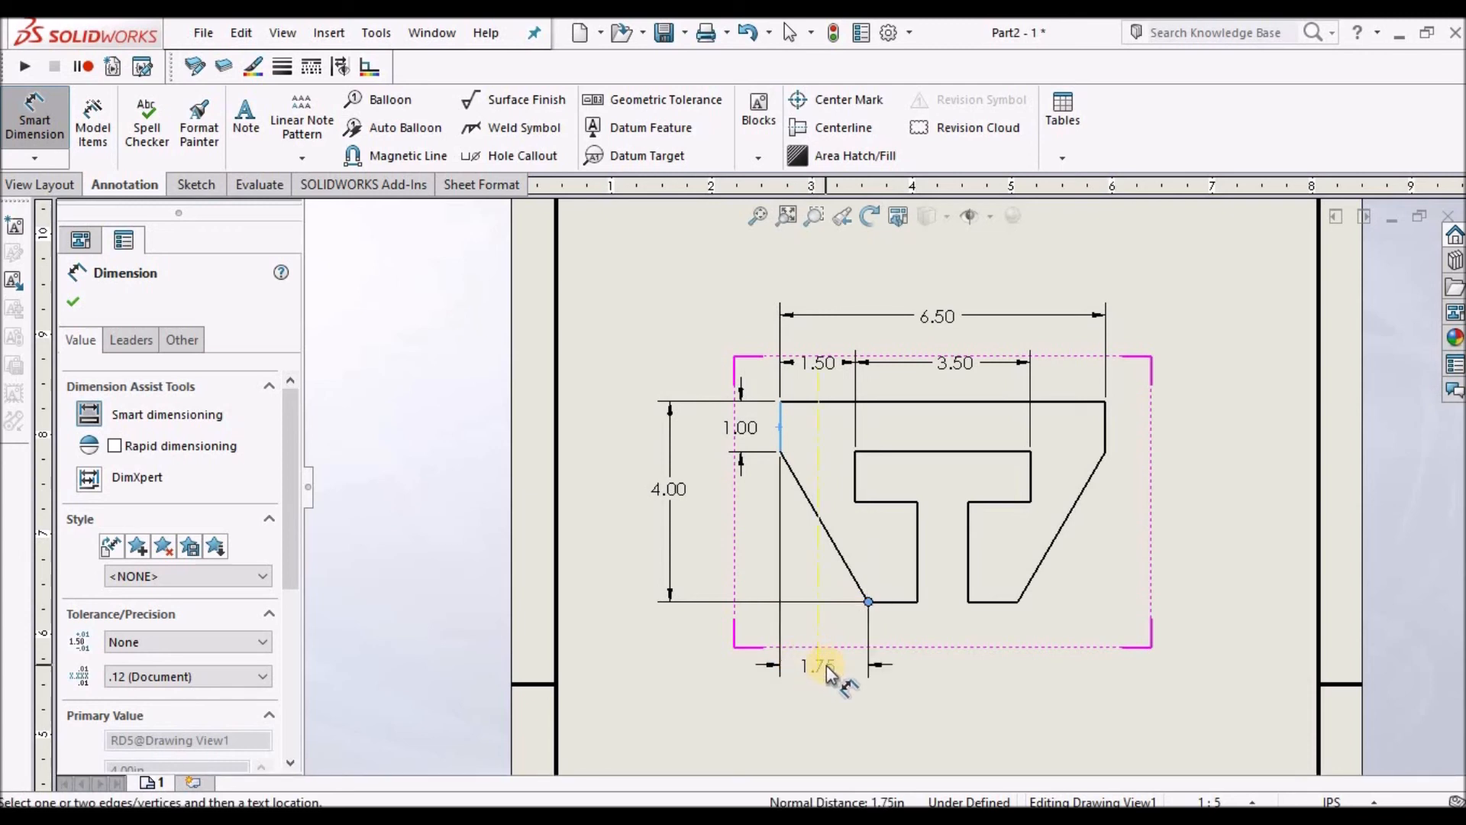
pyautogui.click(826, 671)
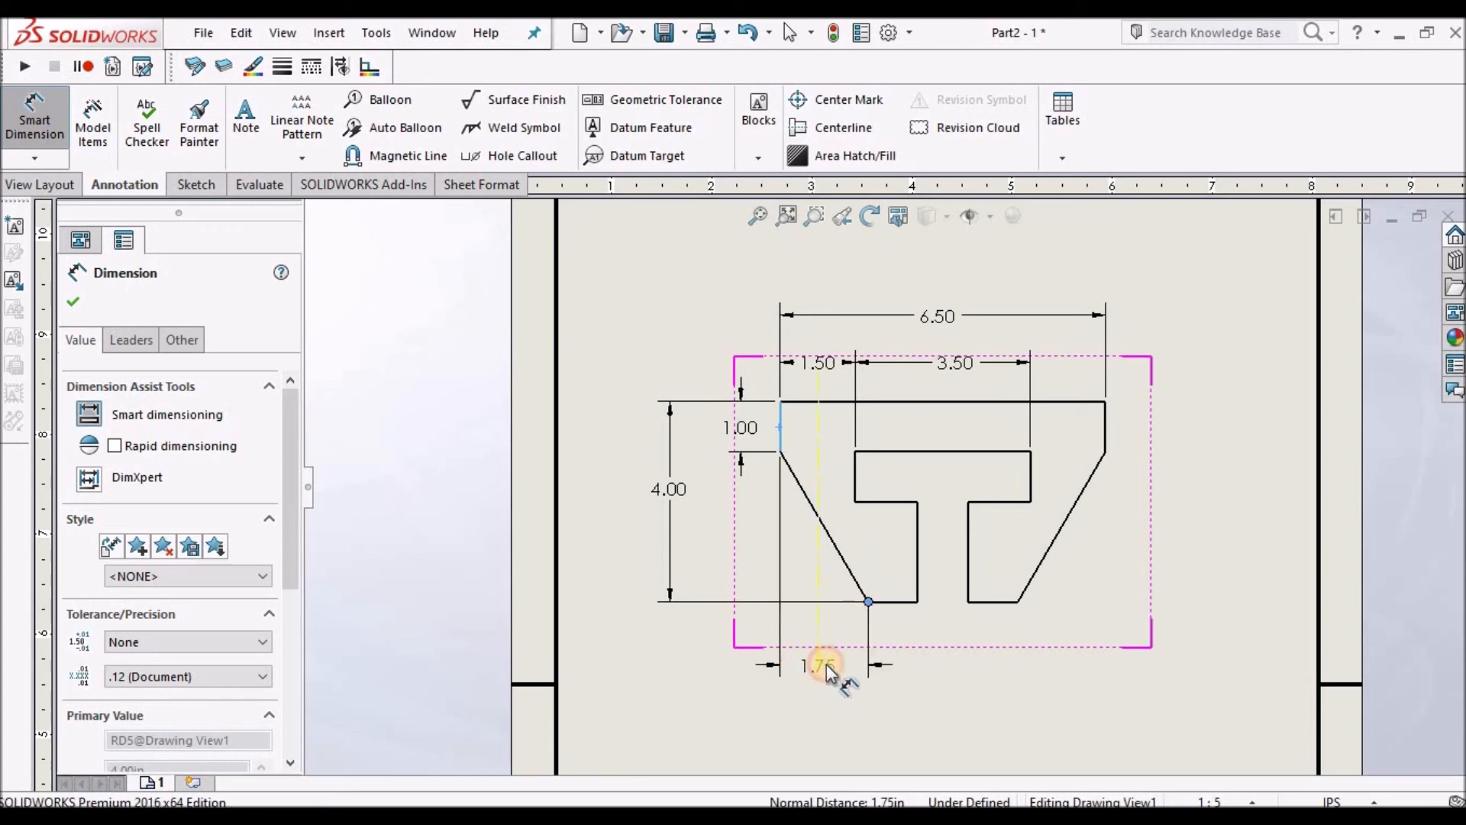
pyautogui.click(883, 672)
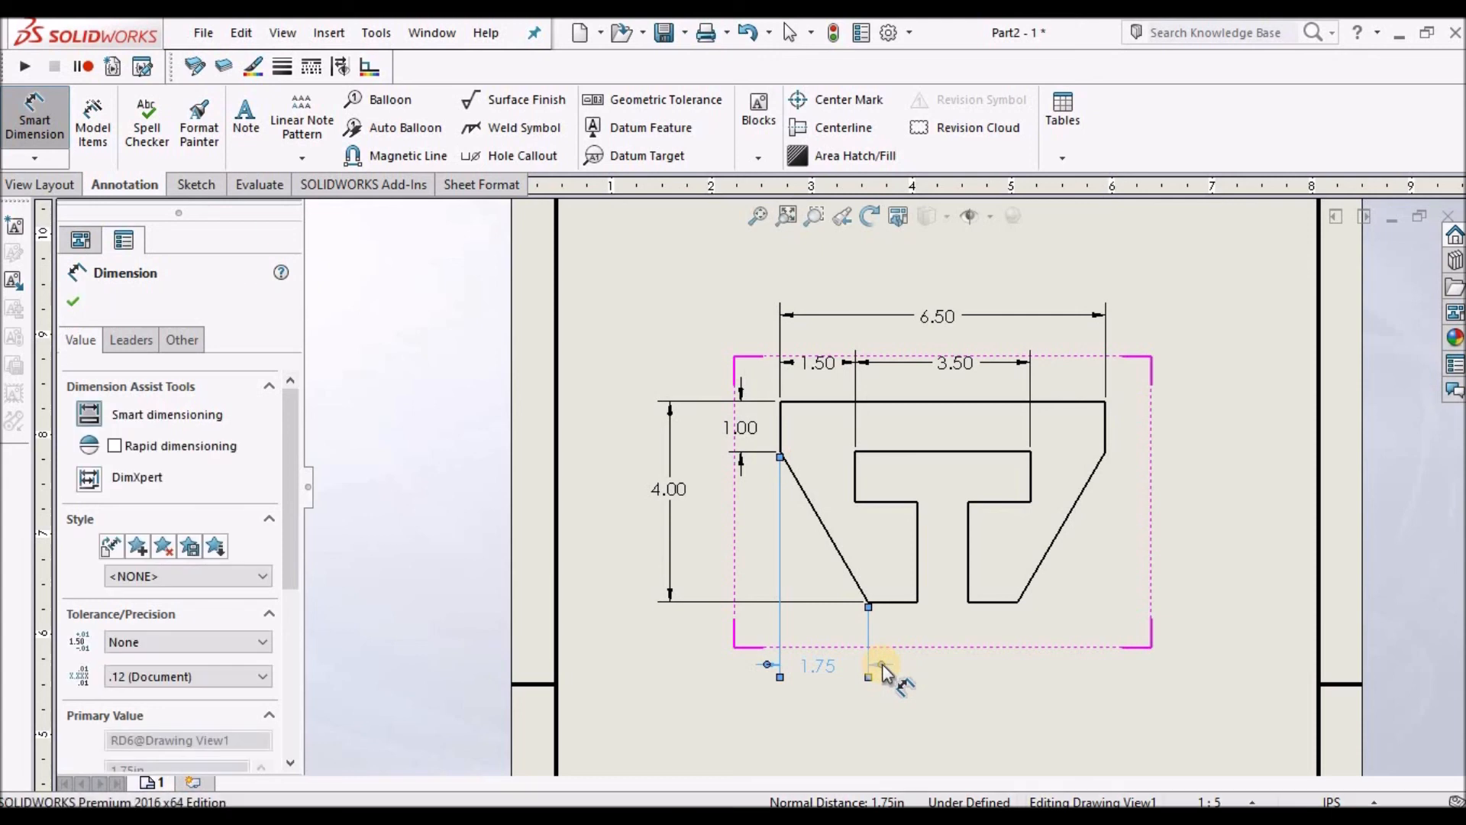
pyautogui.click(882, 667)
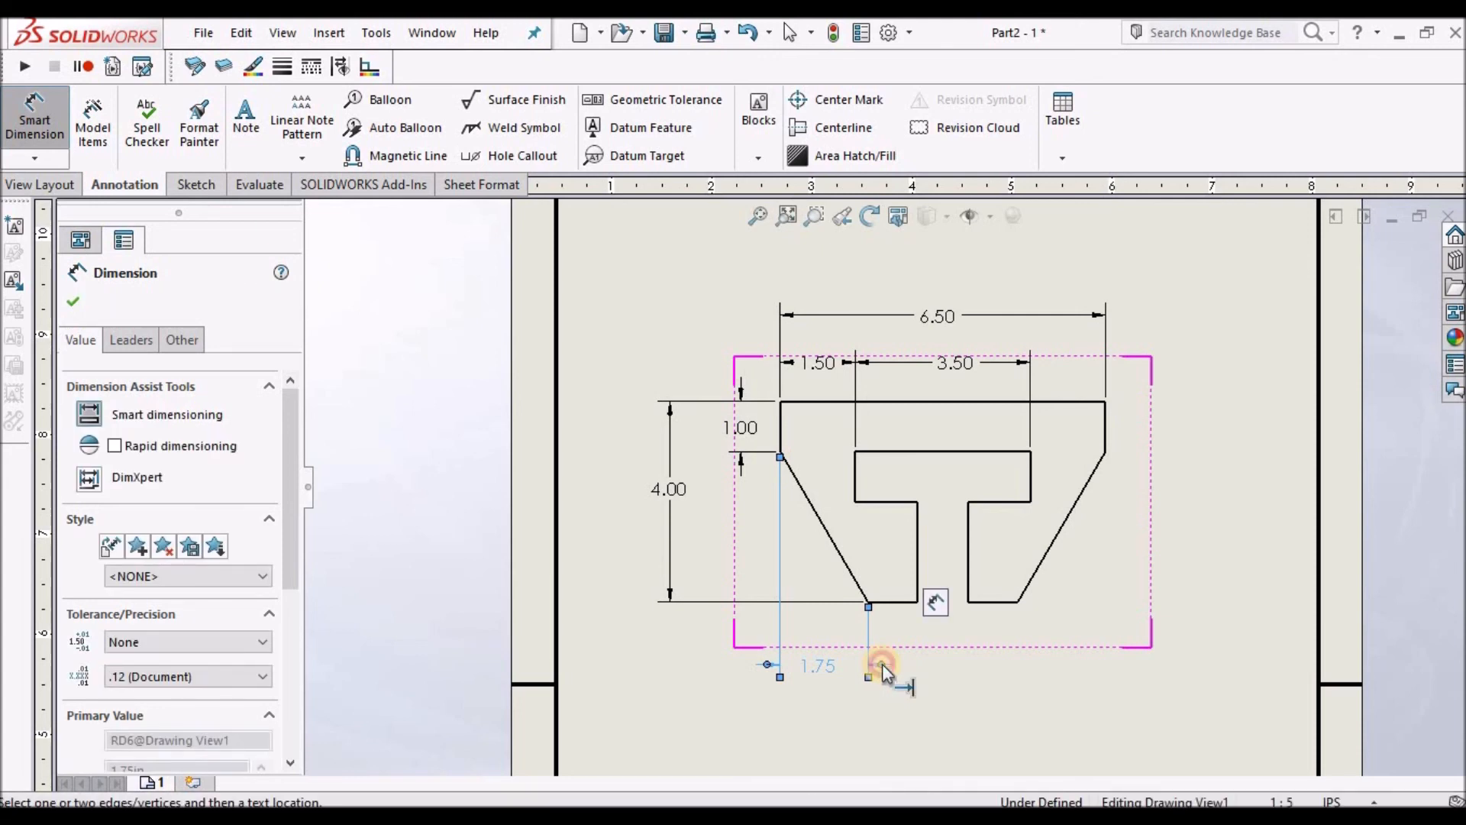
pyautogui.click(920, 671)
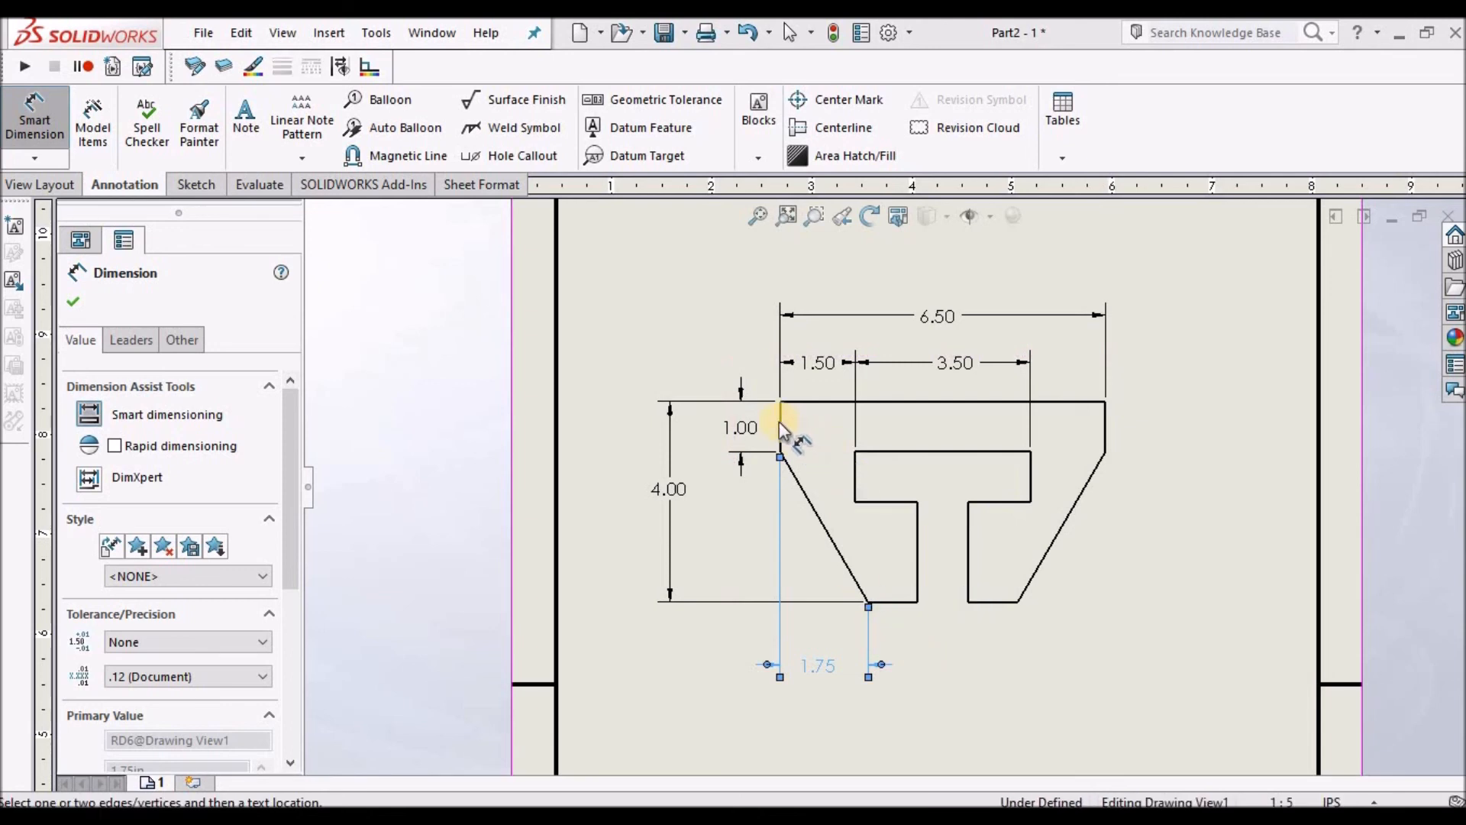
# Dimension horizontal distances from the left corner to the slot's left leg and to the right bottom corner, below the profile.
pyautogui.click(916, 563)
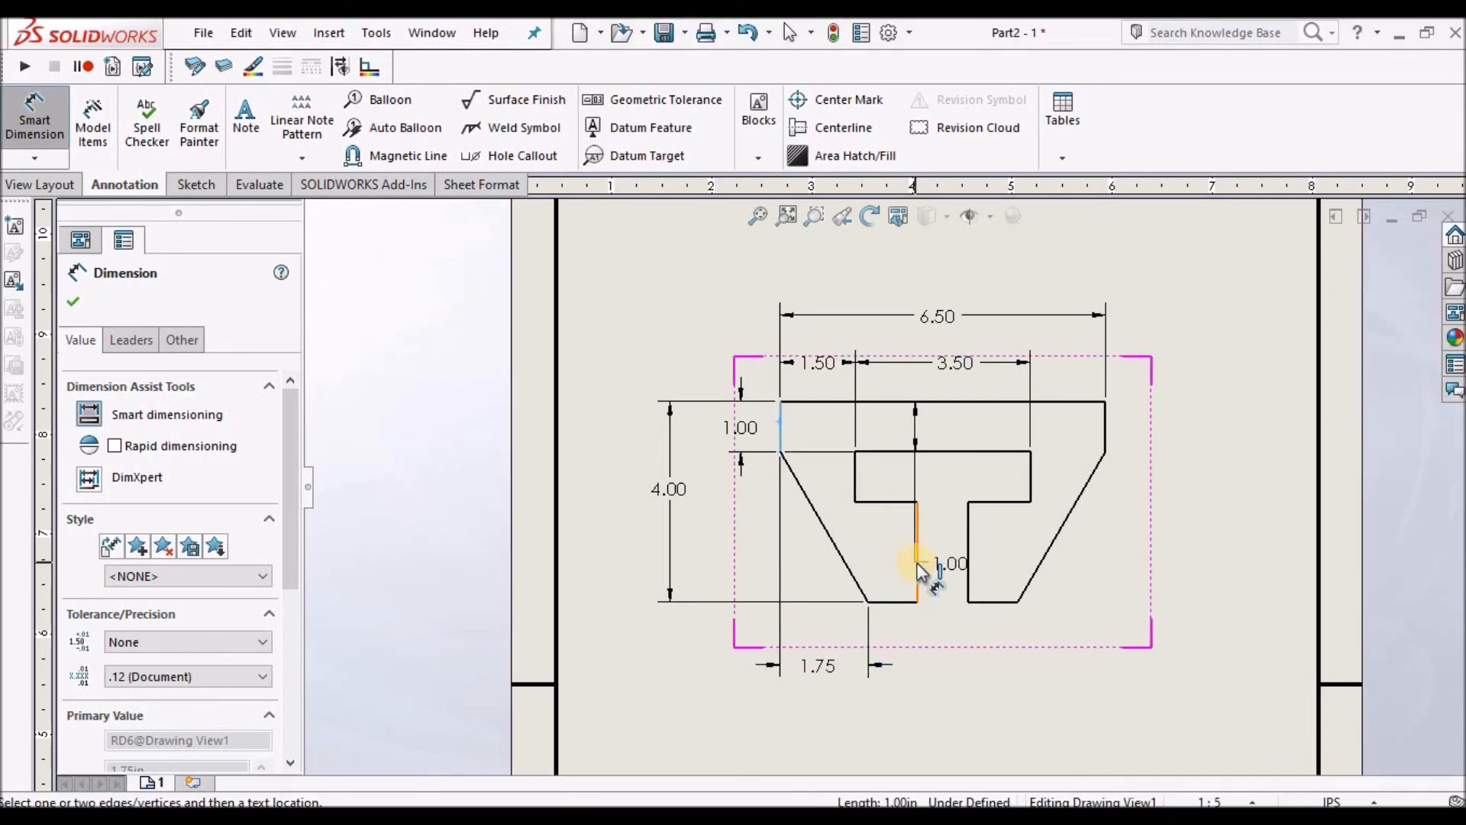
pyautogui.click(847, 712)
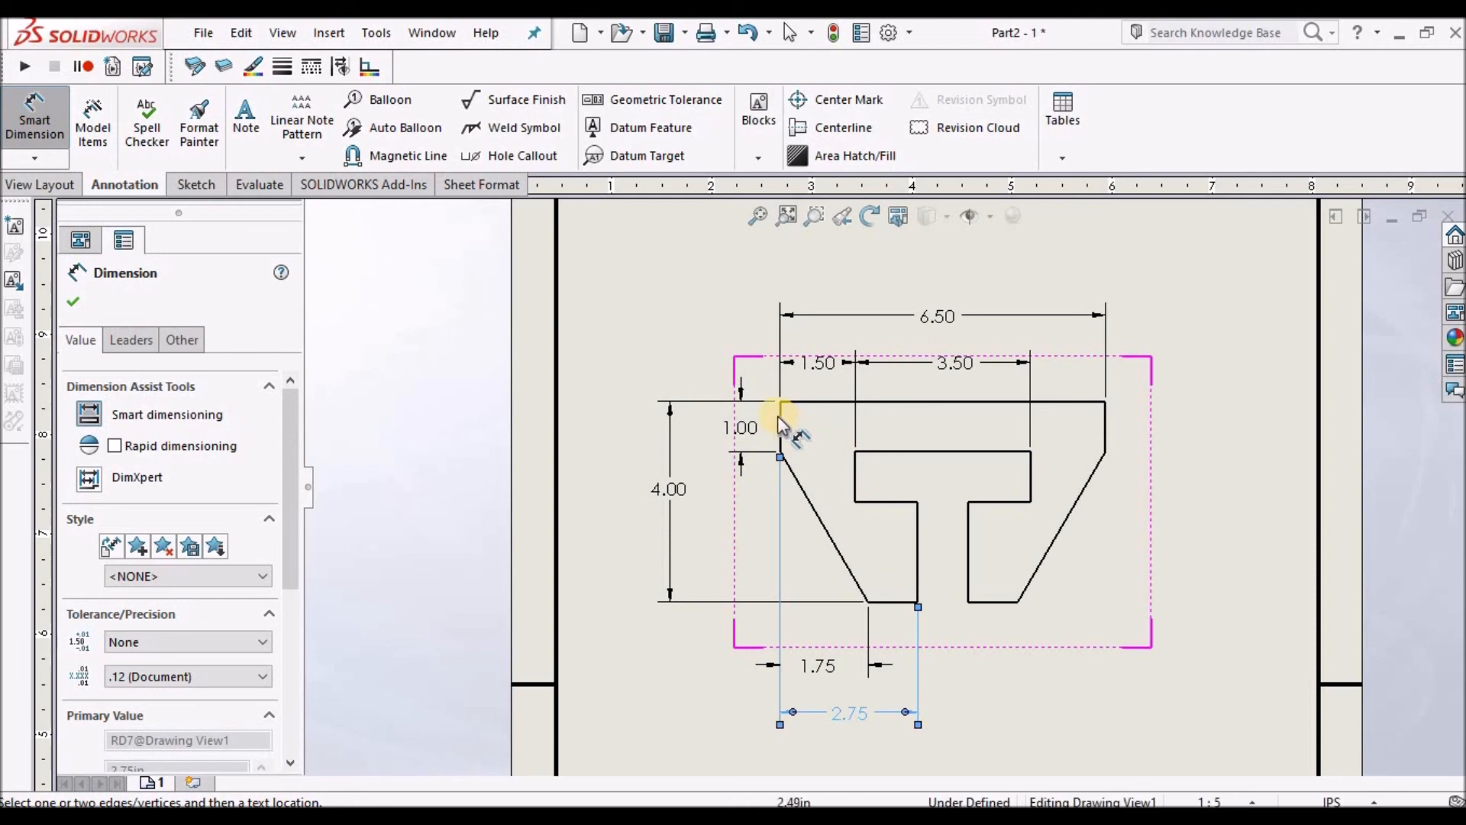
pyautogui.scroll(1, 794, 440)
pyautogui.click(798, 437)
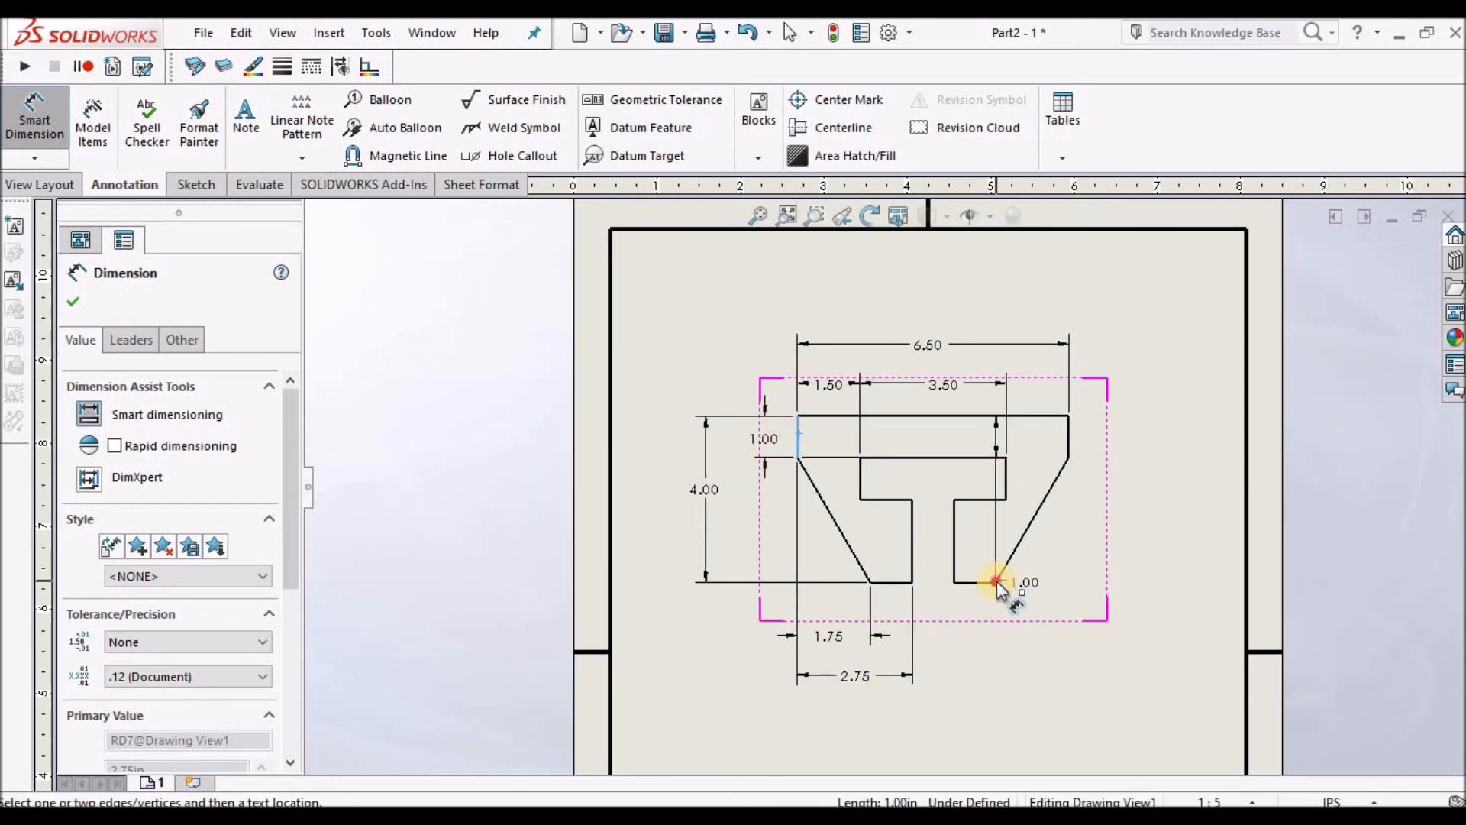
pyautogui.click(996, 582)
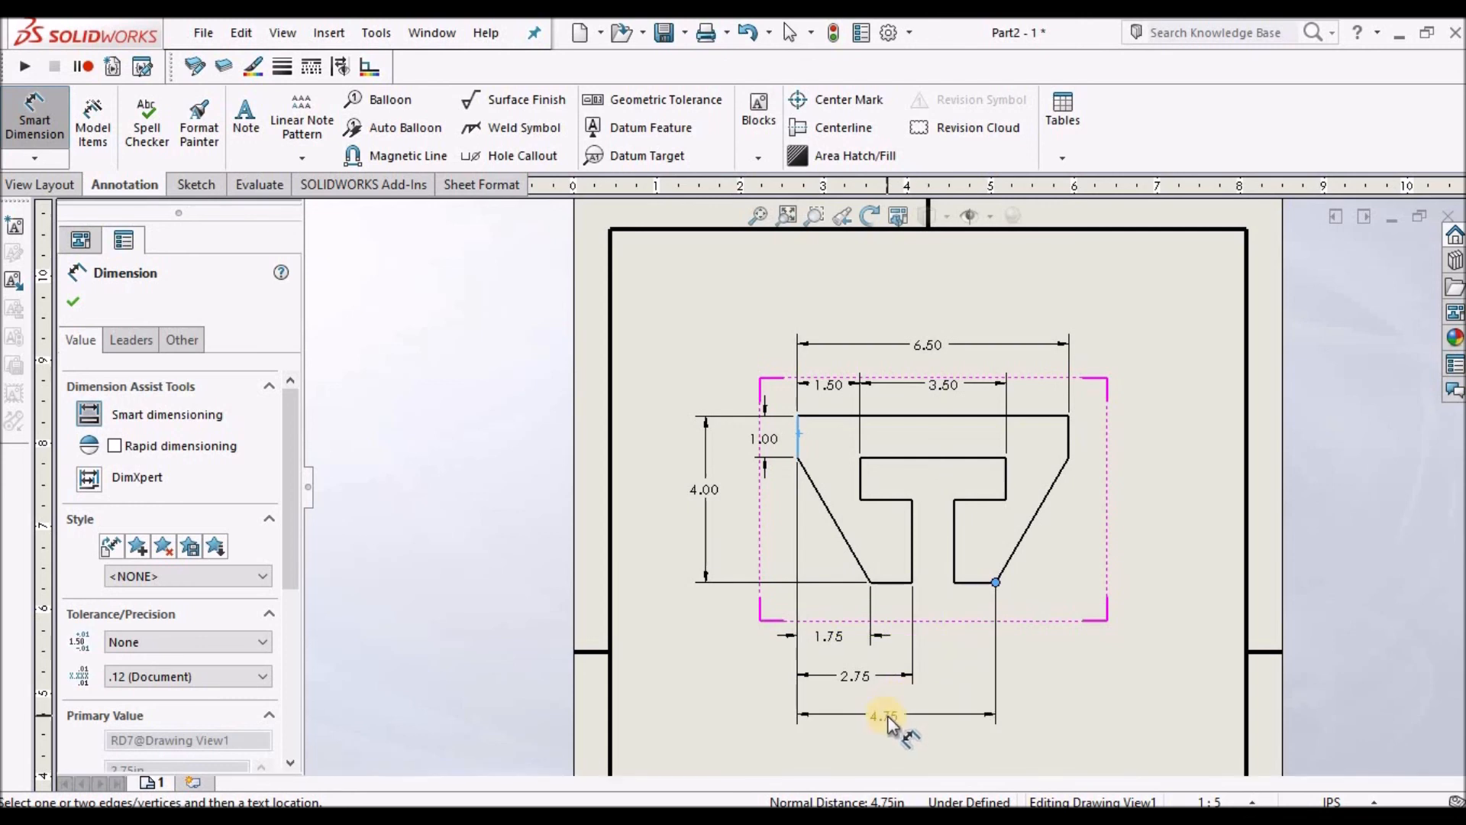
pyautogui.click(886, 715)
pyautogui.press('Escape')
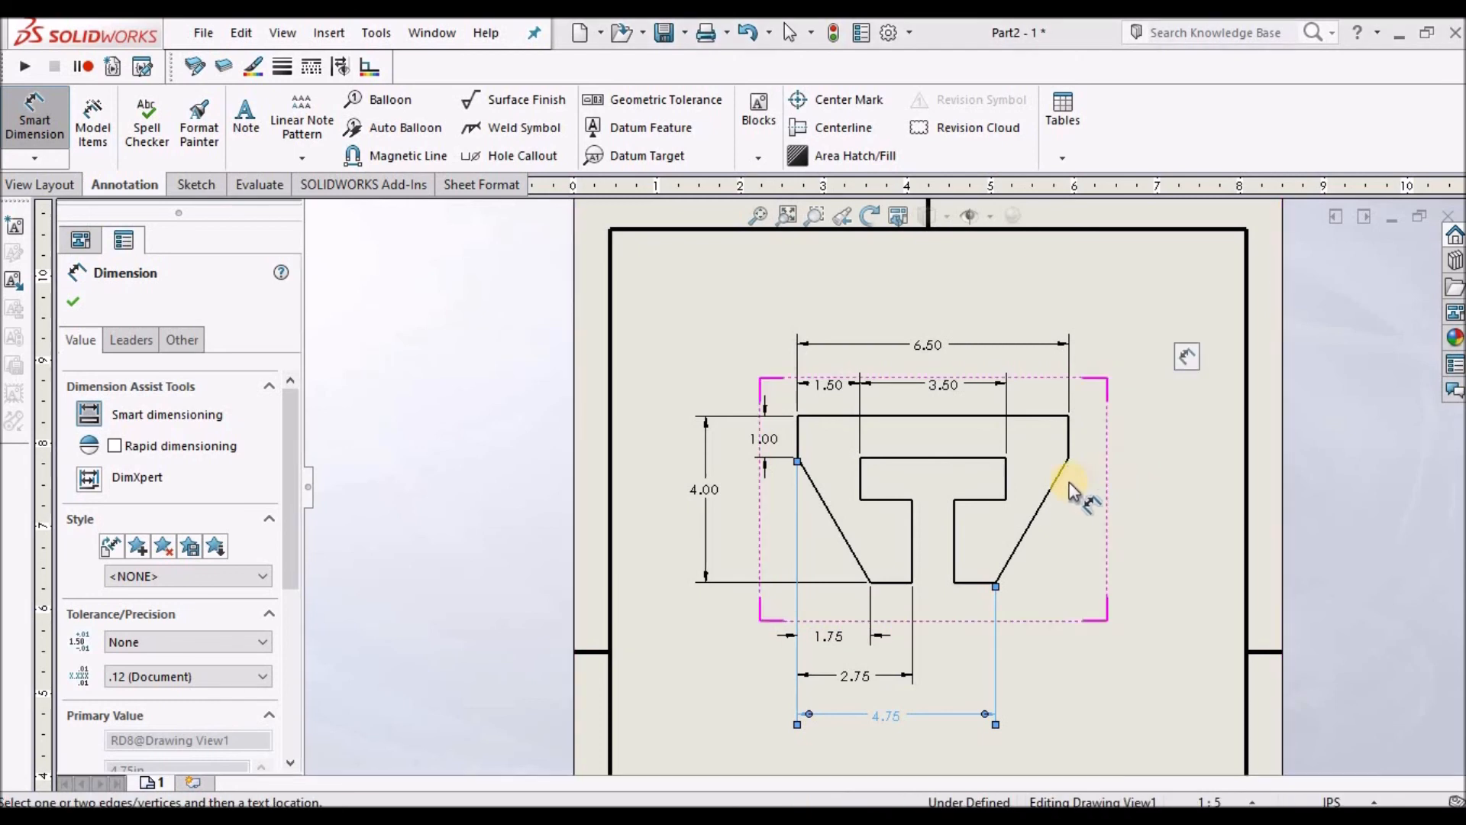
# Dimension the width of the slot's narrow neck between its two vertical edges.
pyautogui.scroll(-1, 932, 497)
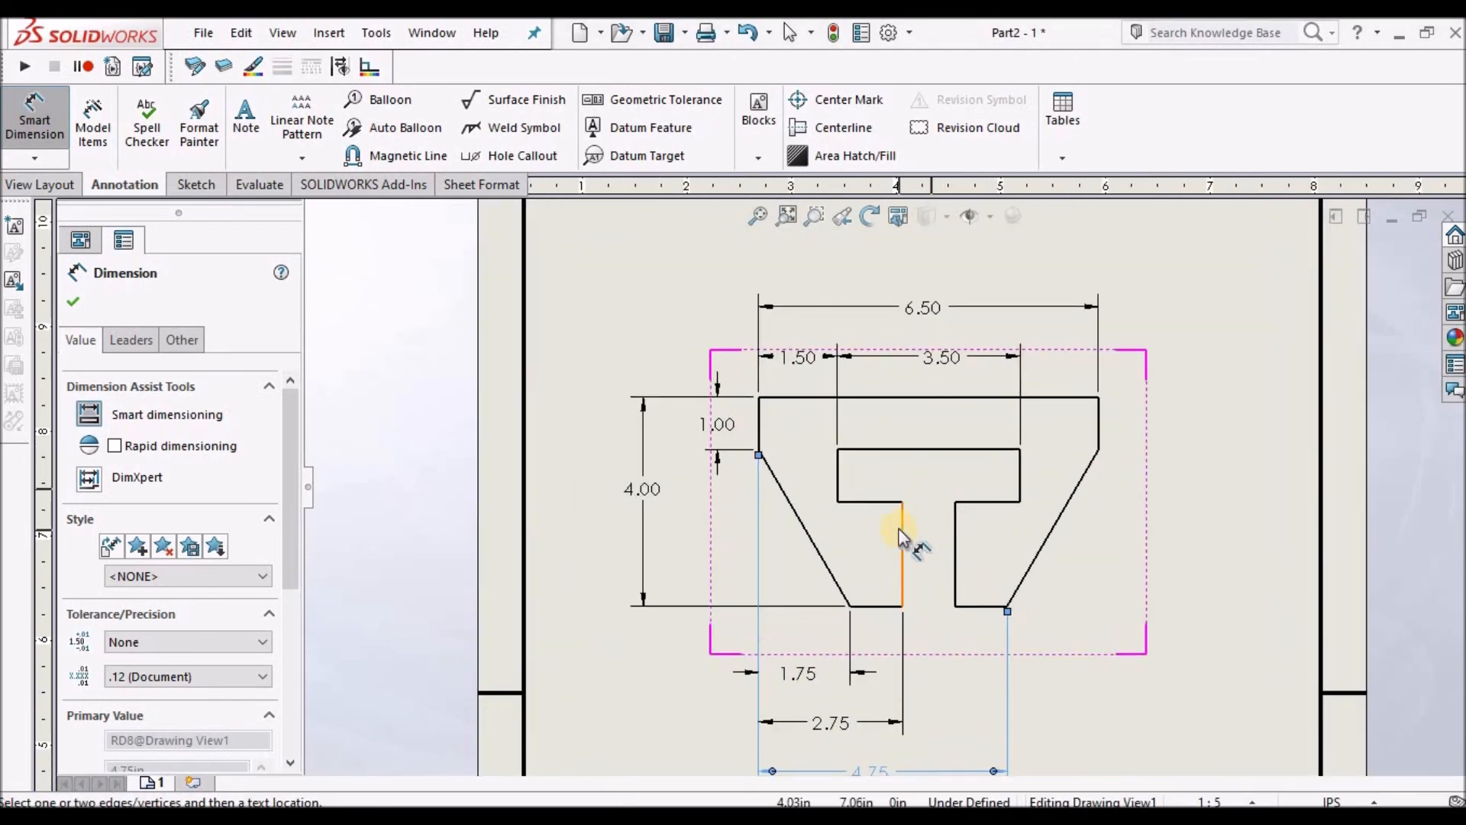
pyautogui.click(902, 528)
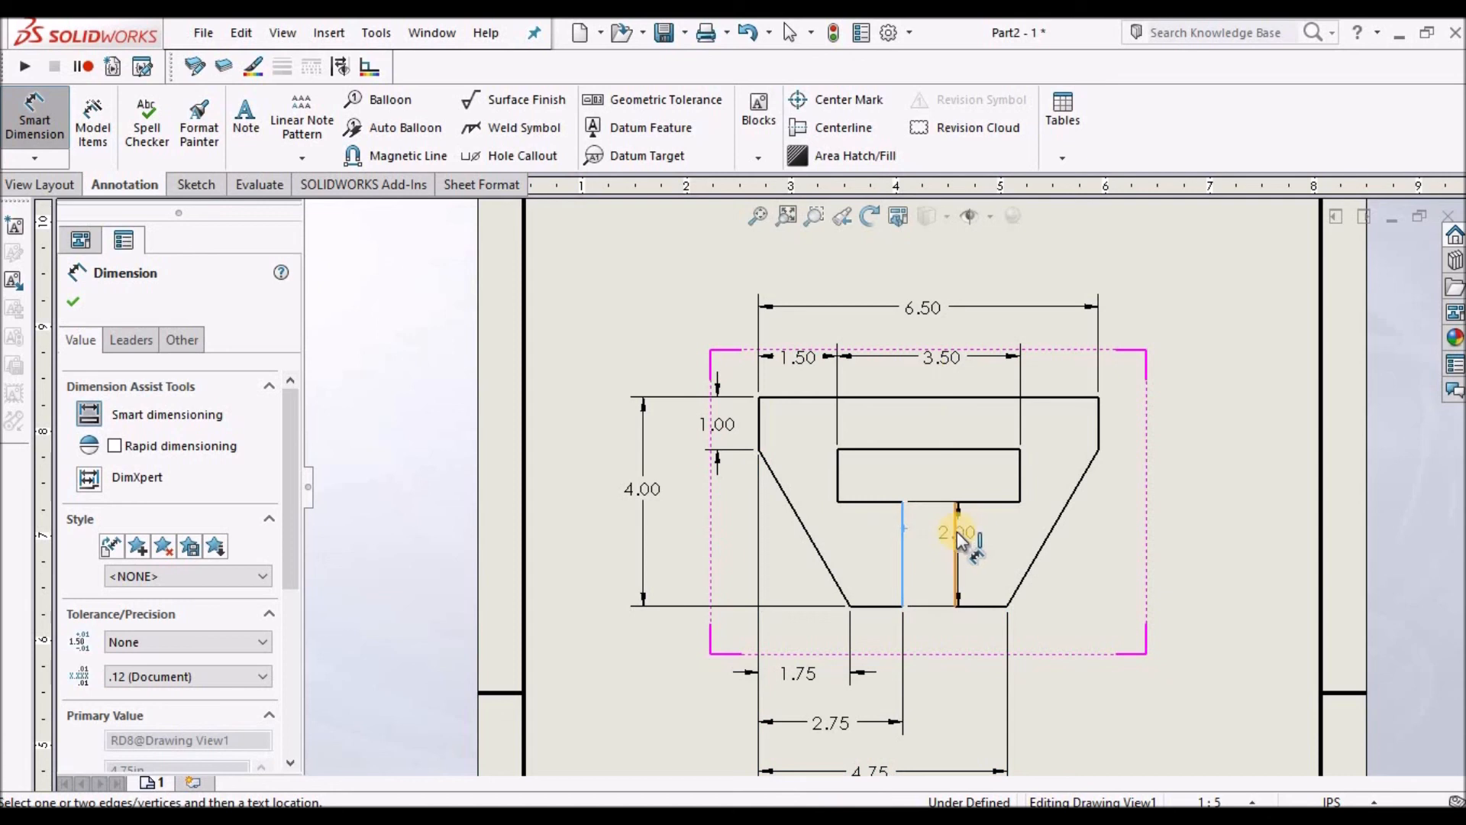
pyautogui.click(955, 539)
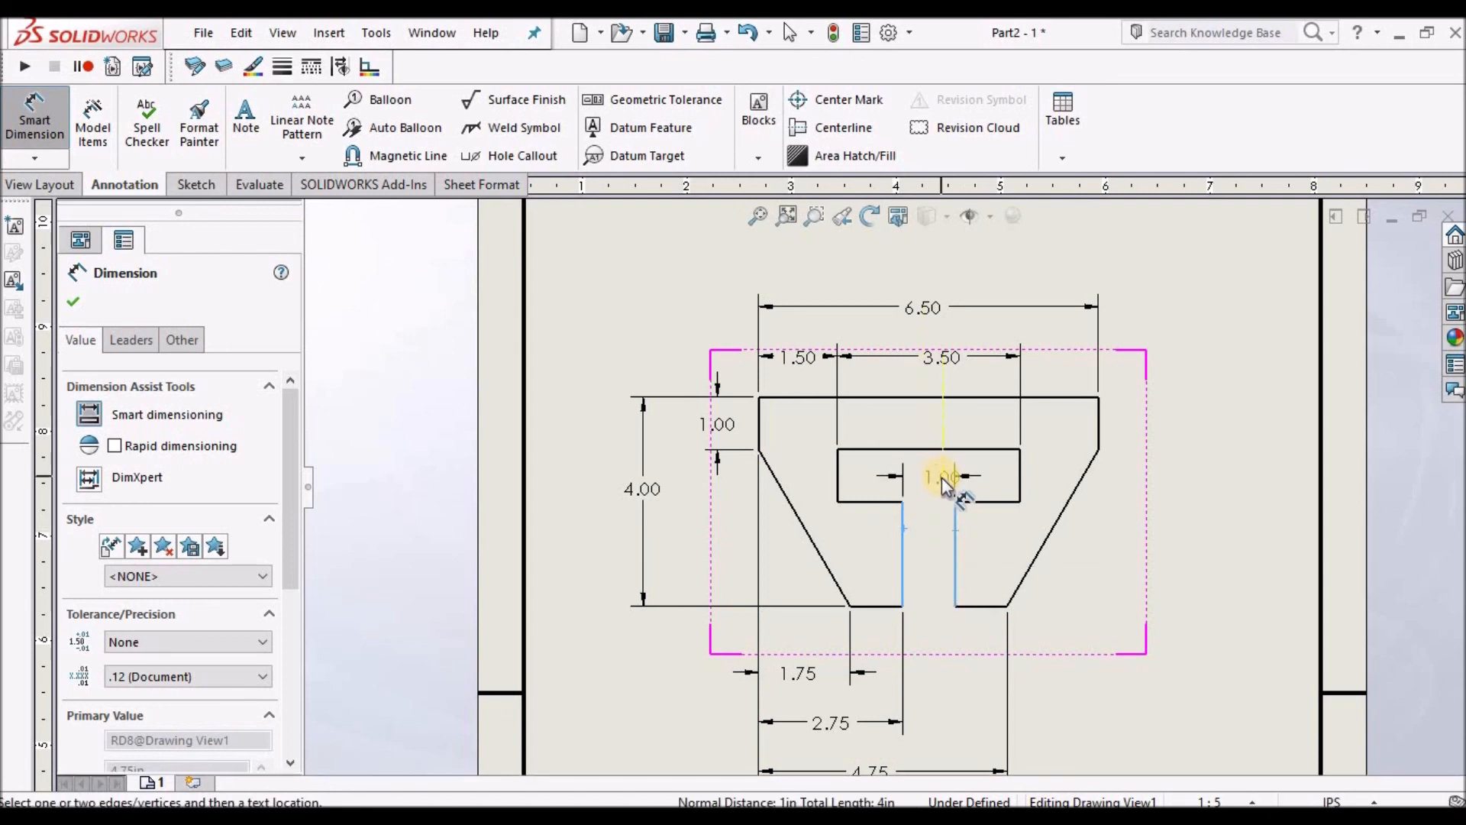
pyautogui.scroll(-2, 933, 482)
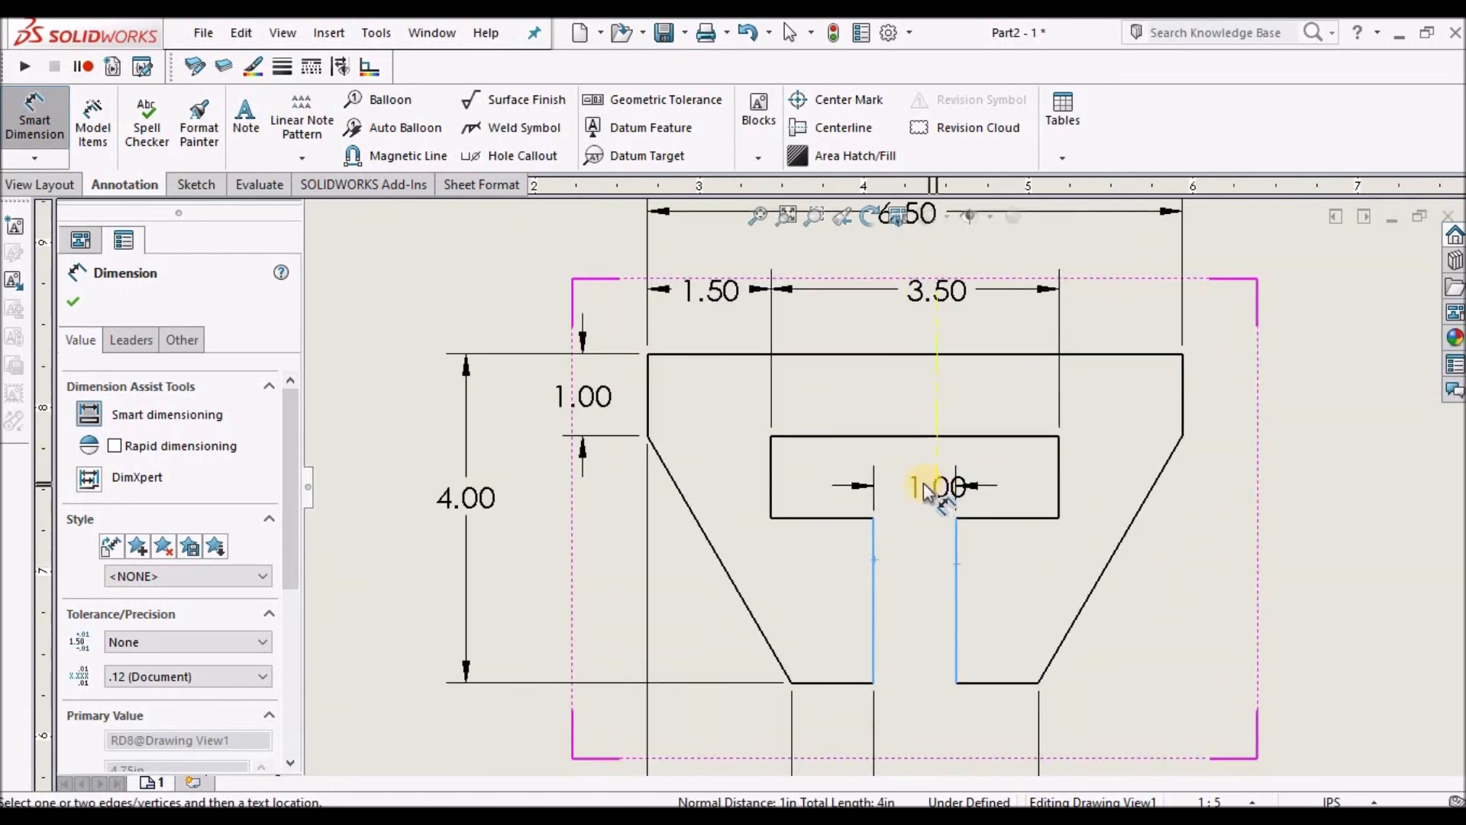
pyautogui.click(920, 484)
pyautogui.press('Escape')
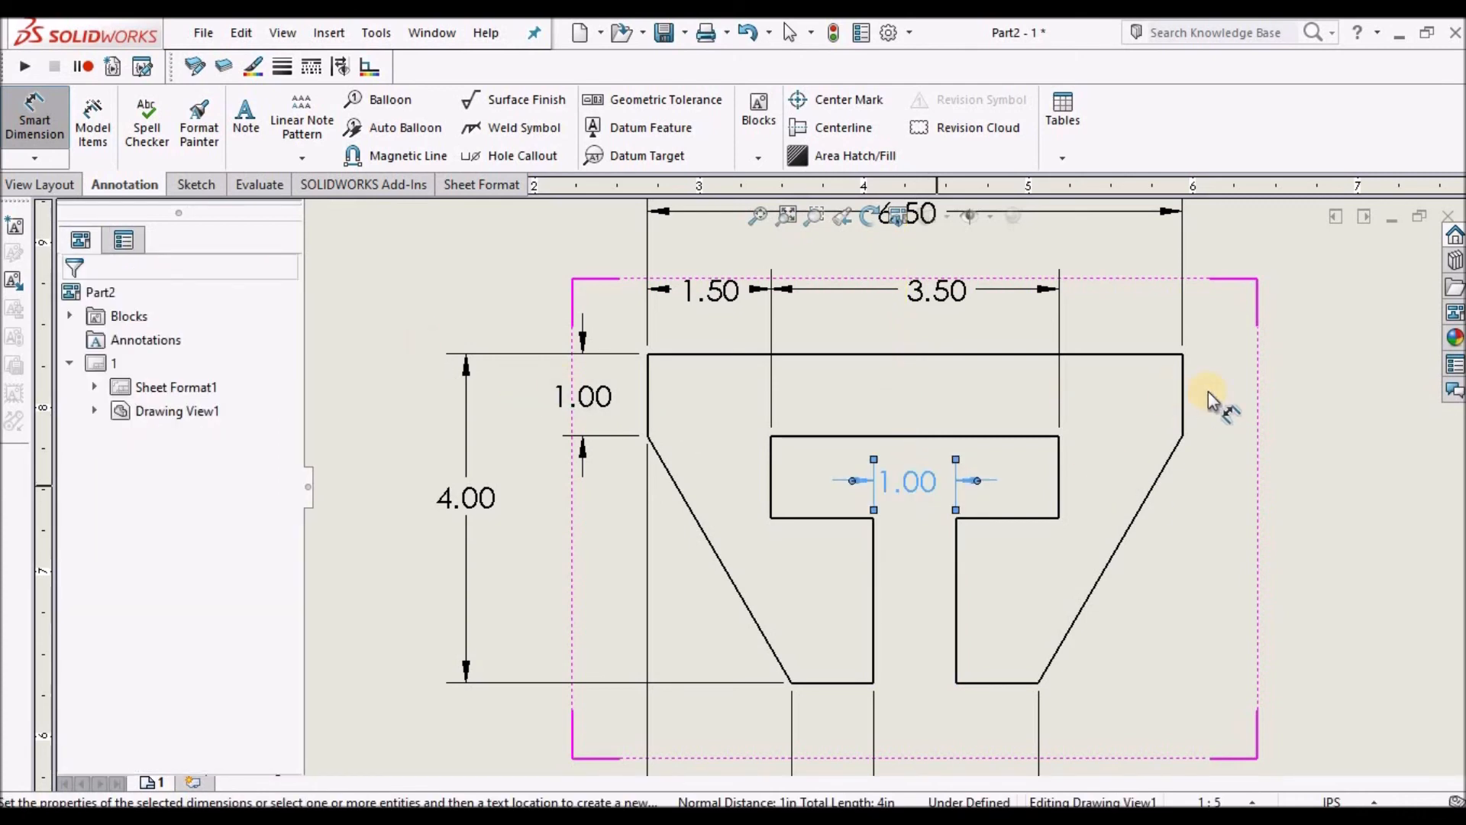
# Dimension the height of the slot head's right edge, placed to the right of the profile, and accept.
pyautogui.scroll(1, 1208, 392)
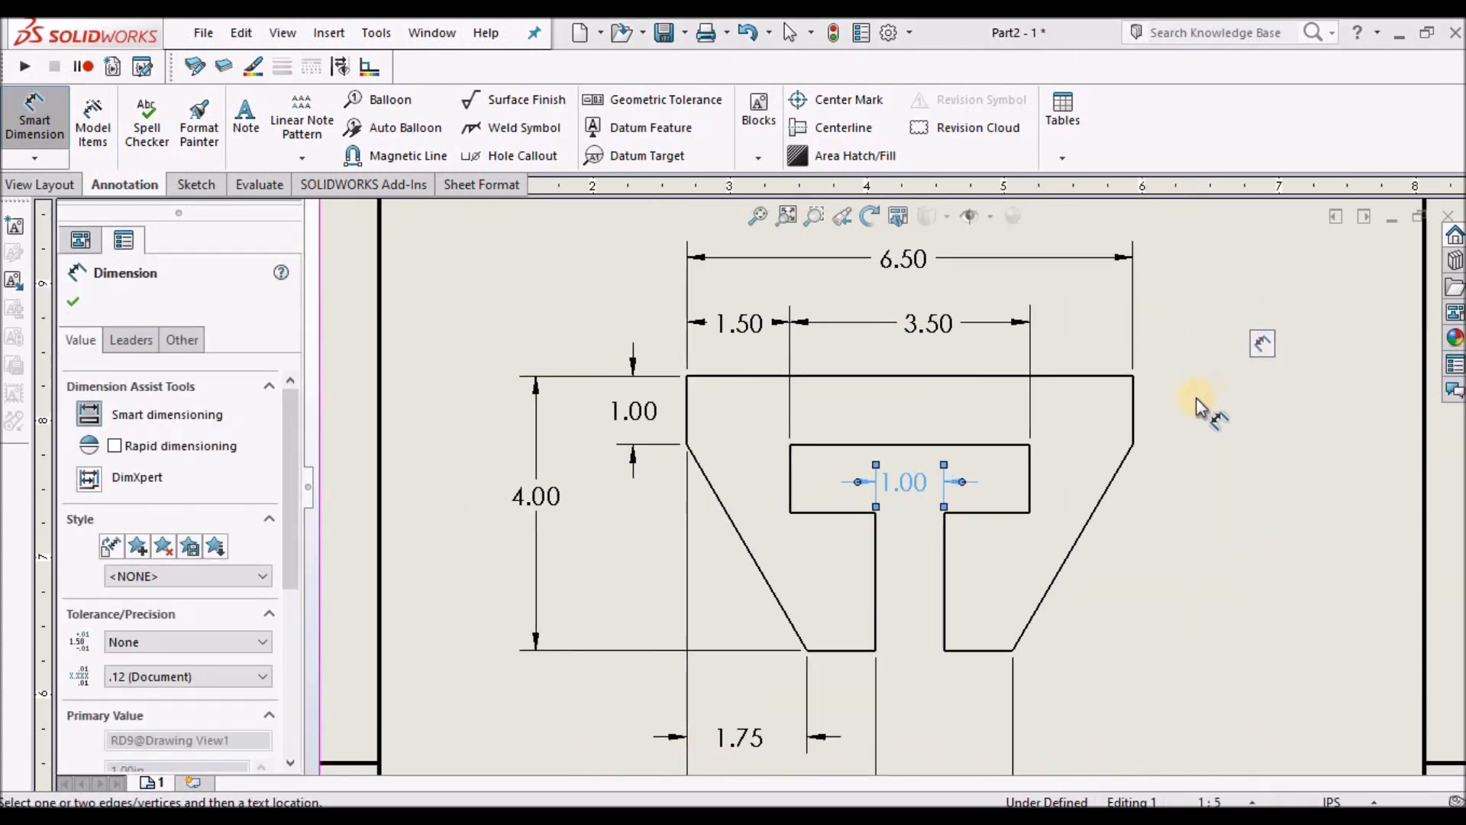
pyautogui.click(1030, 481)
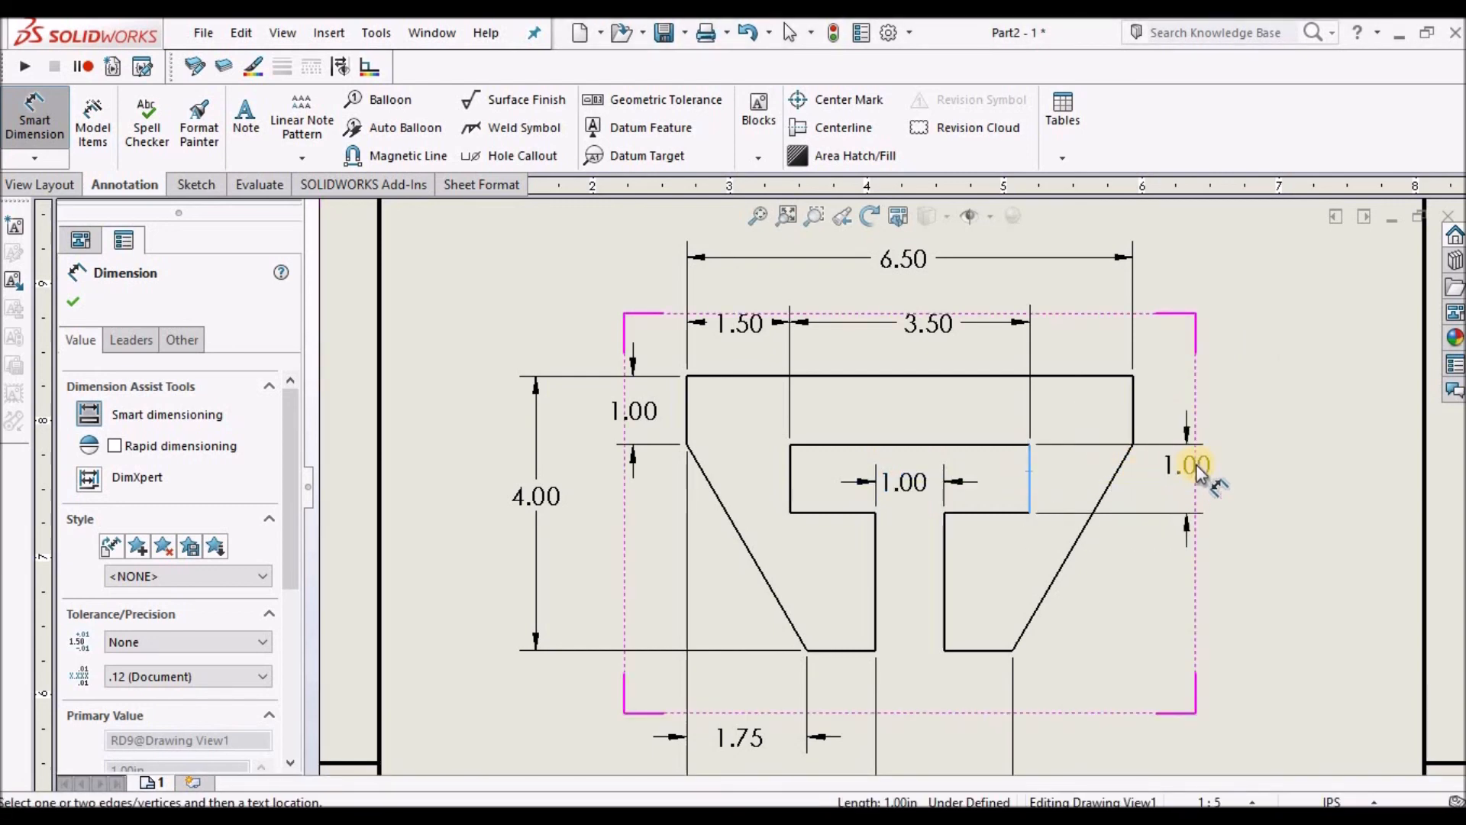
pyautogui.click(1193, 477)
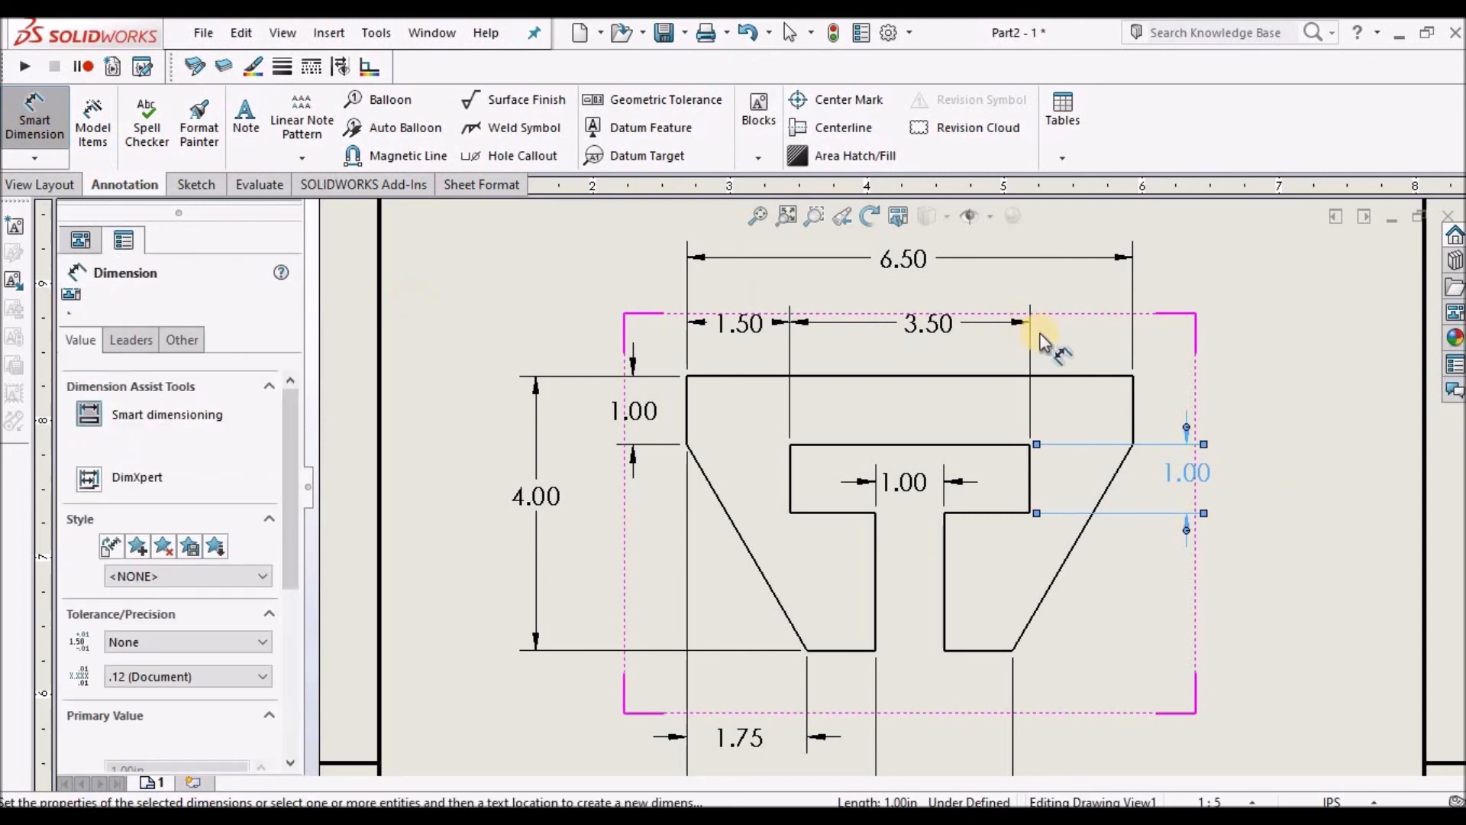
pyautogui.click(73, 300)
pyautogui.scroll(5, 1074, 460)
pyautogui.scroll(-2, 870, 573)
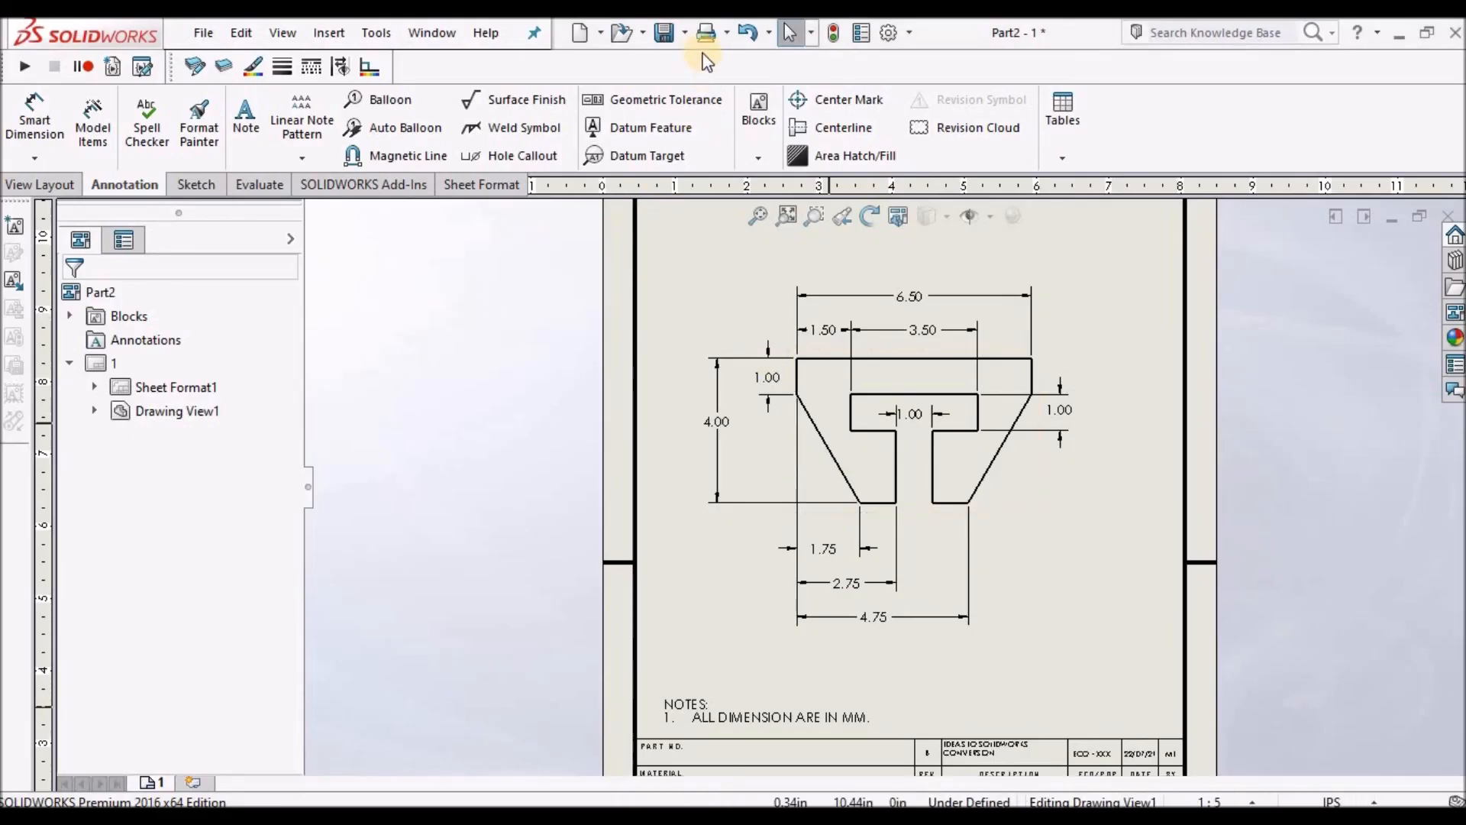
# Save the drawing and switch to the tutorial presentation PDF in Adobe Reader.
pyautogui.click(661, 32)
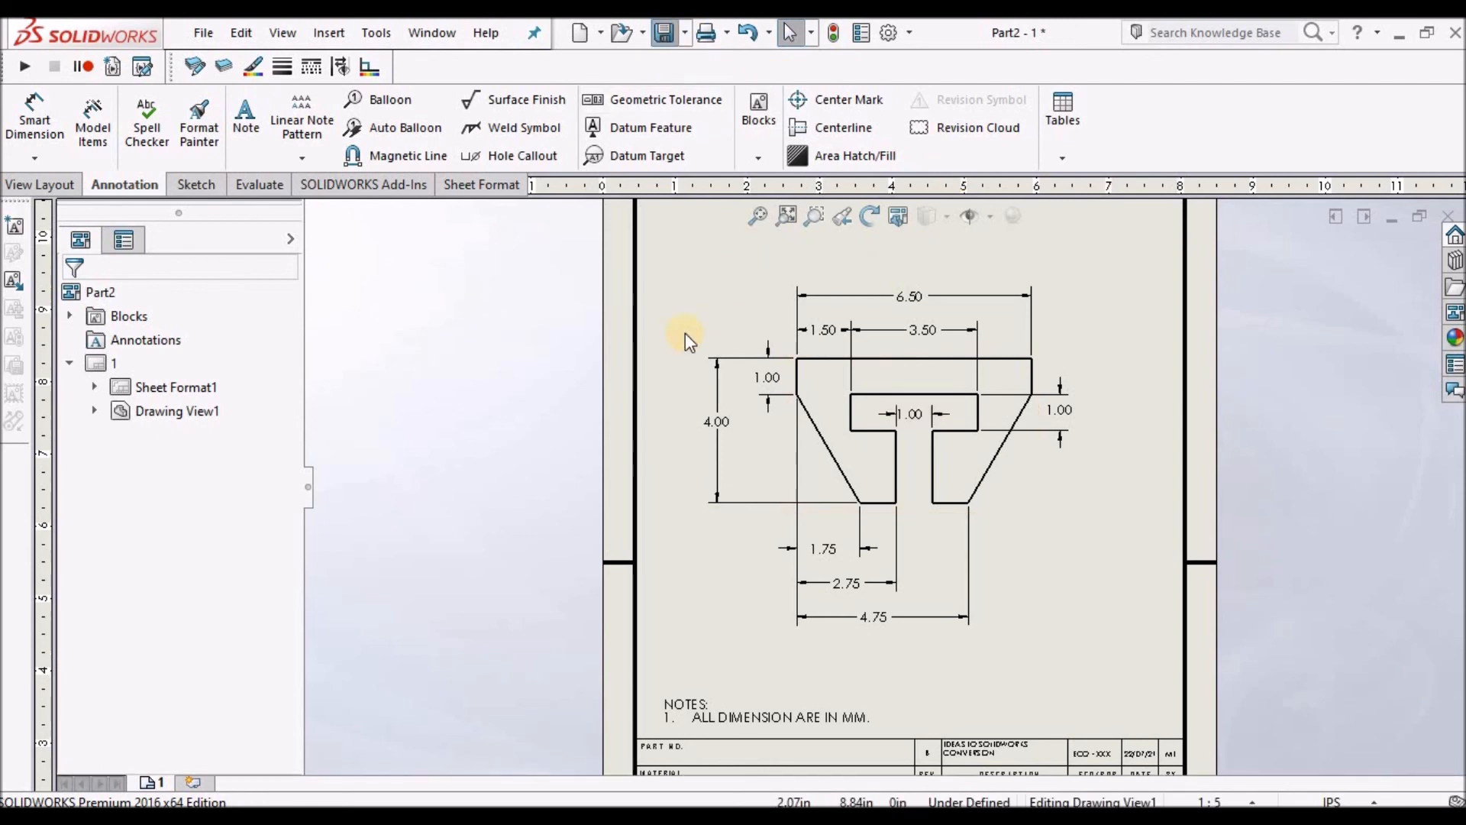
pyautogui.click(928, 619)
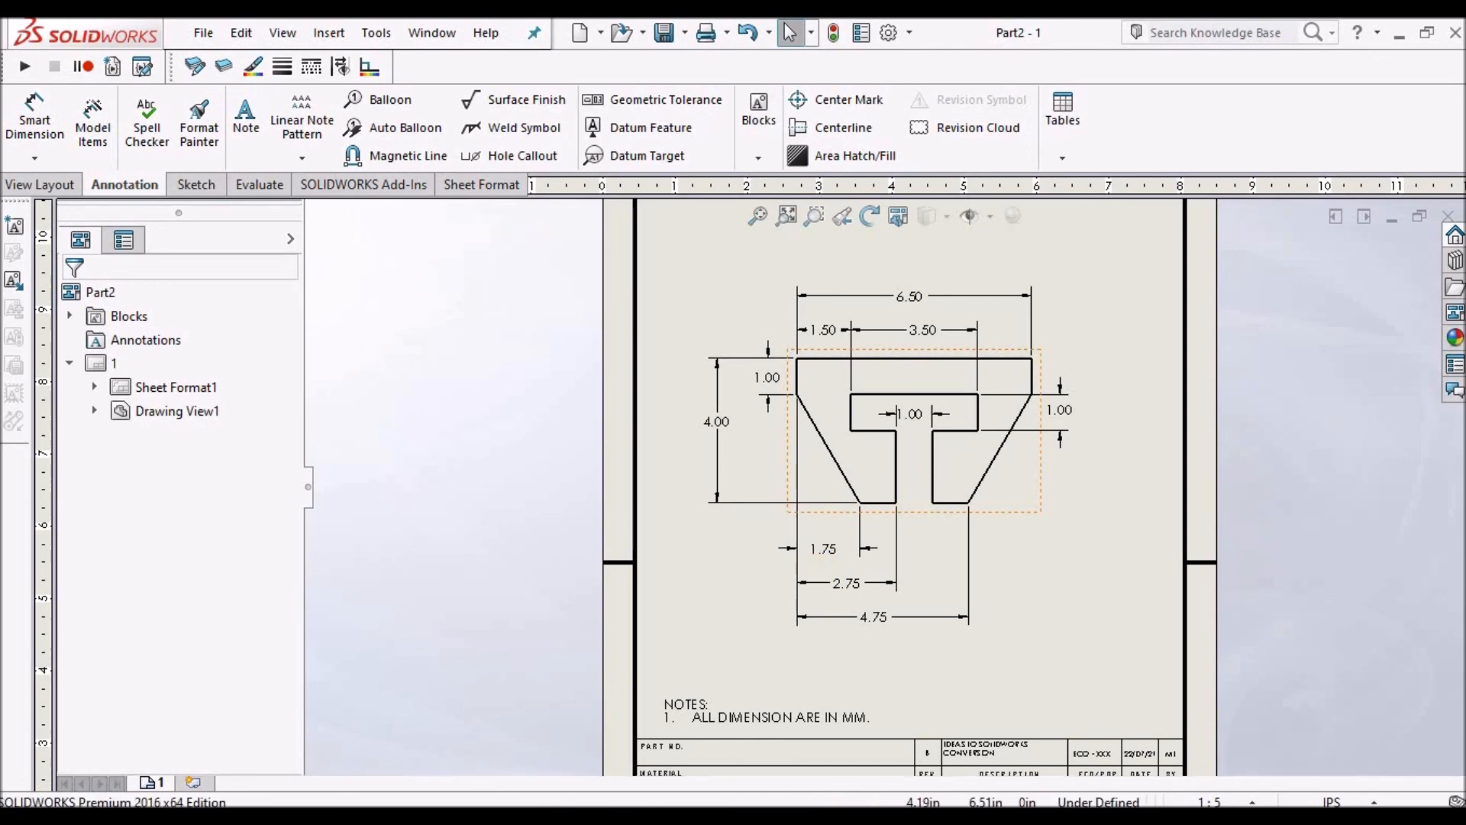
pyautogui.click(177, 817)
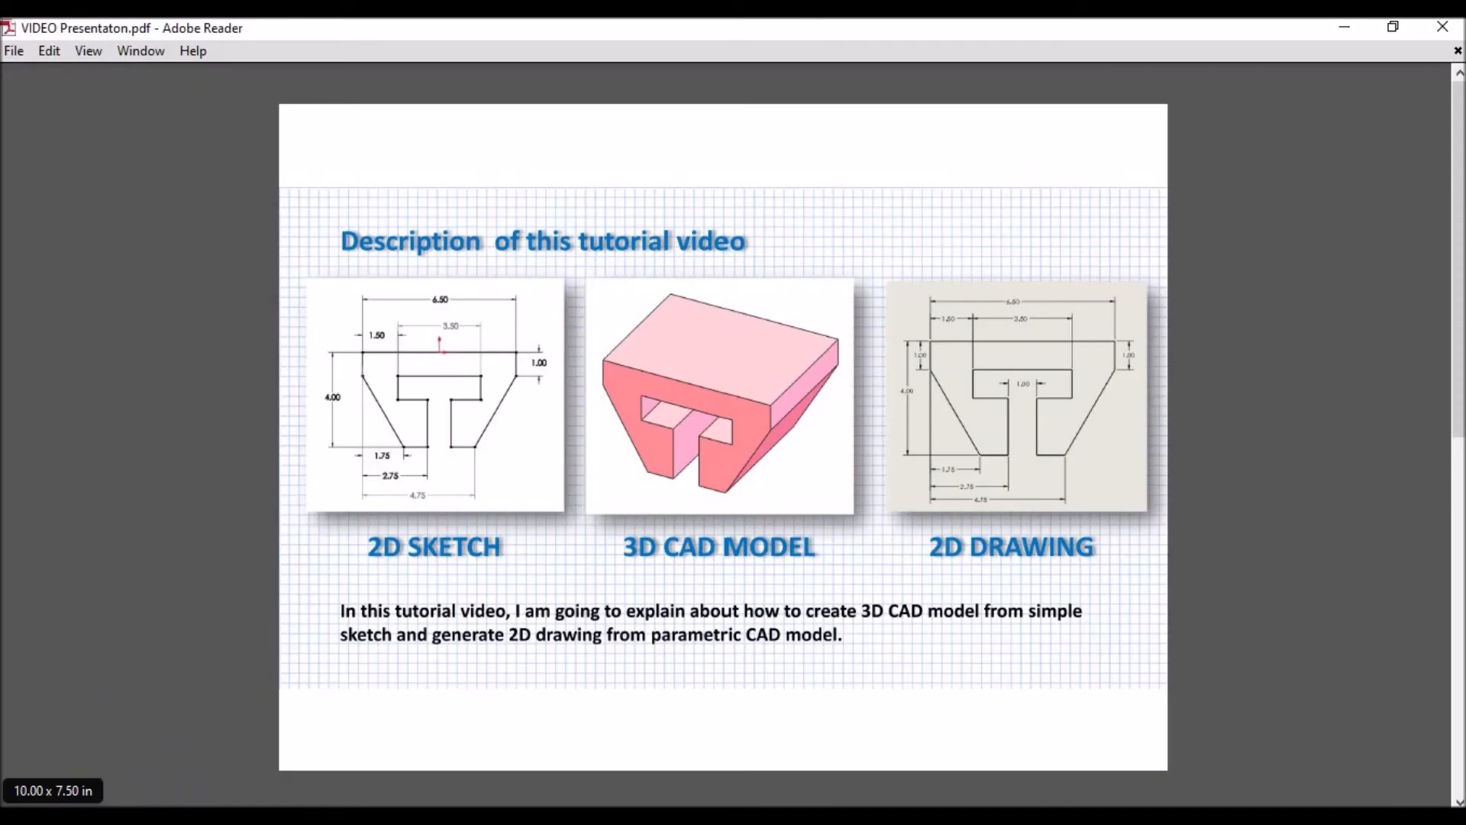